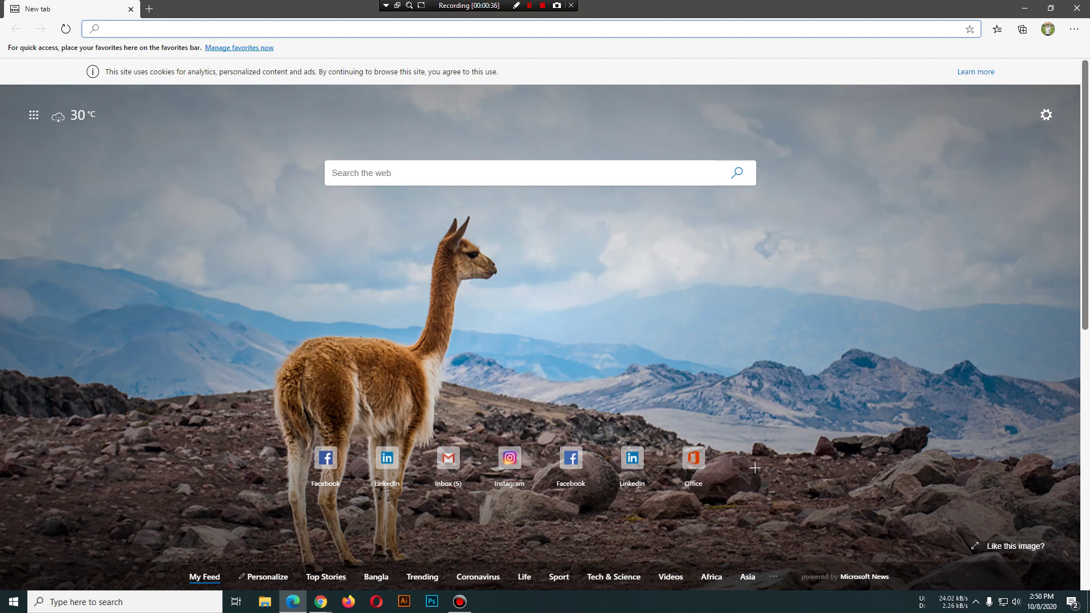
Search Bing for 'mail chimp log in' and open the 'Login | Mailchimp' result
text(mail)
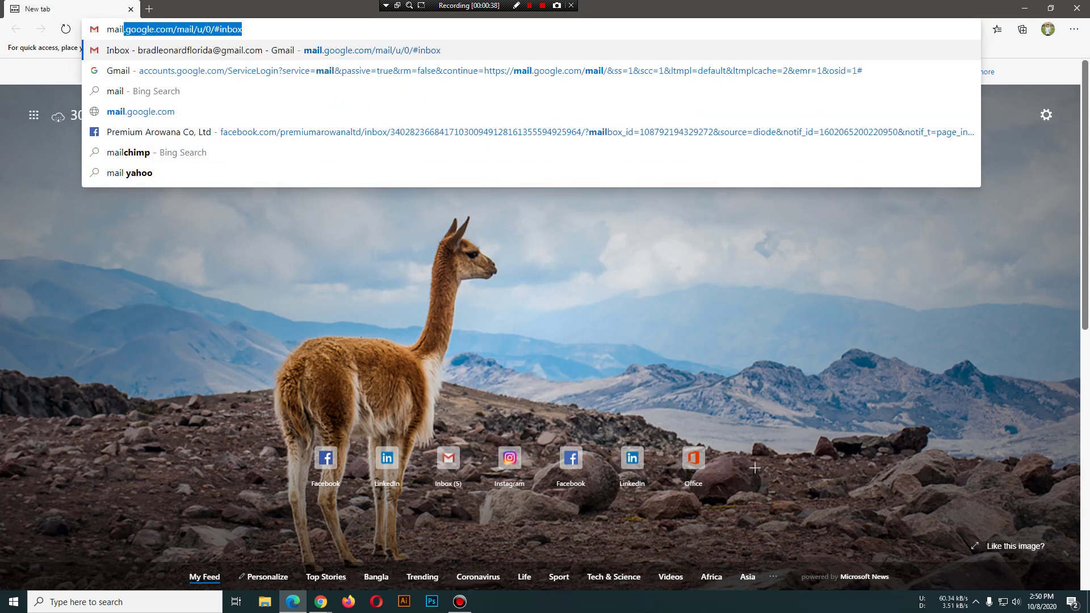
text( chi)
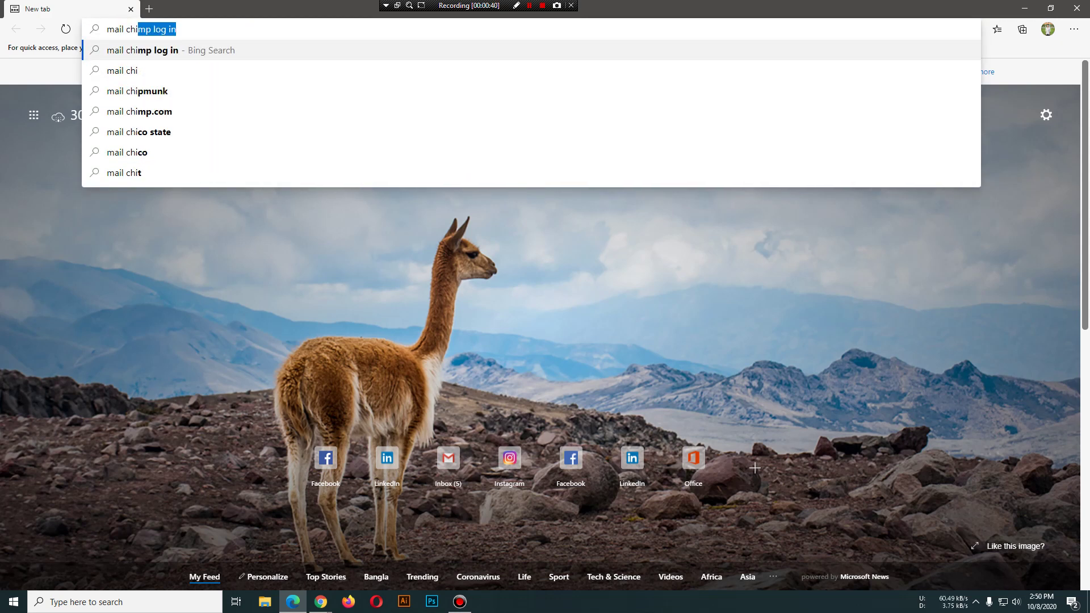
key(Return)
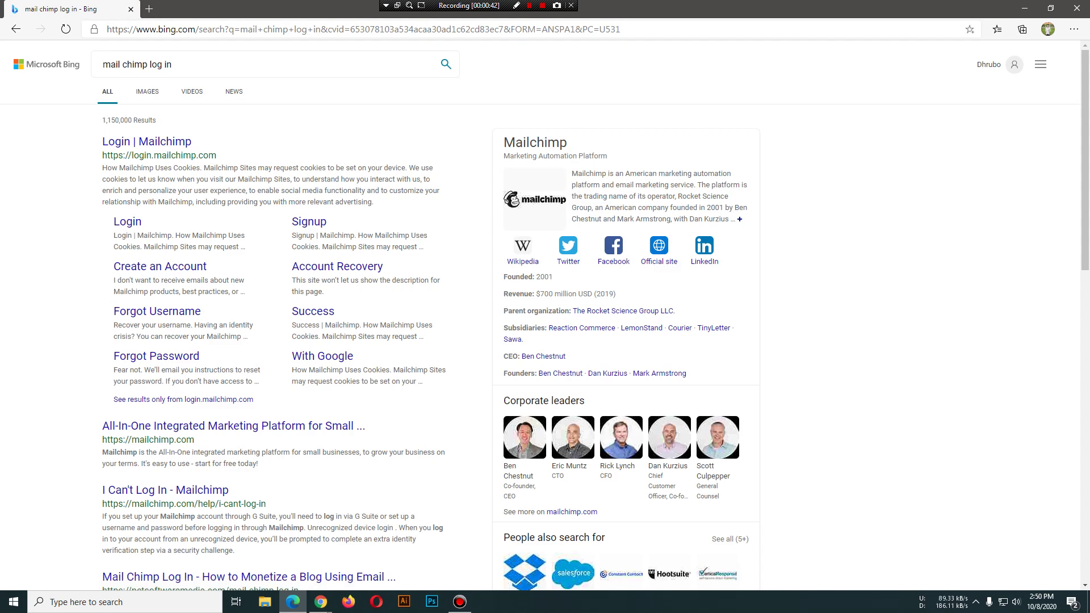
click(145, 141)
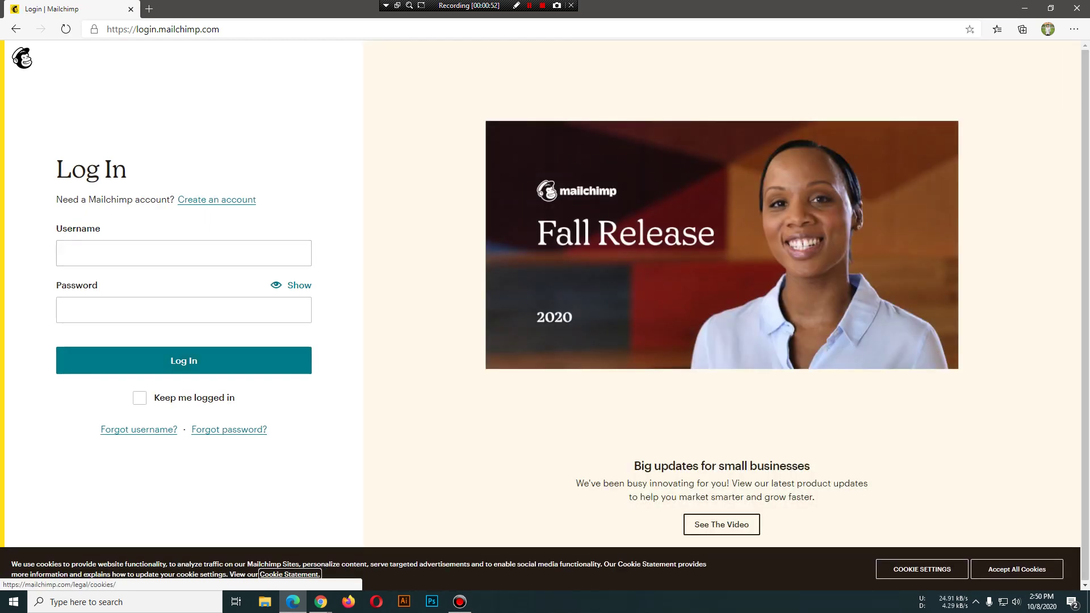
Follow the 'Create an account' link to reach the Welcome to Mailchimp sign-up form
click(217, 200)
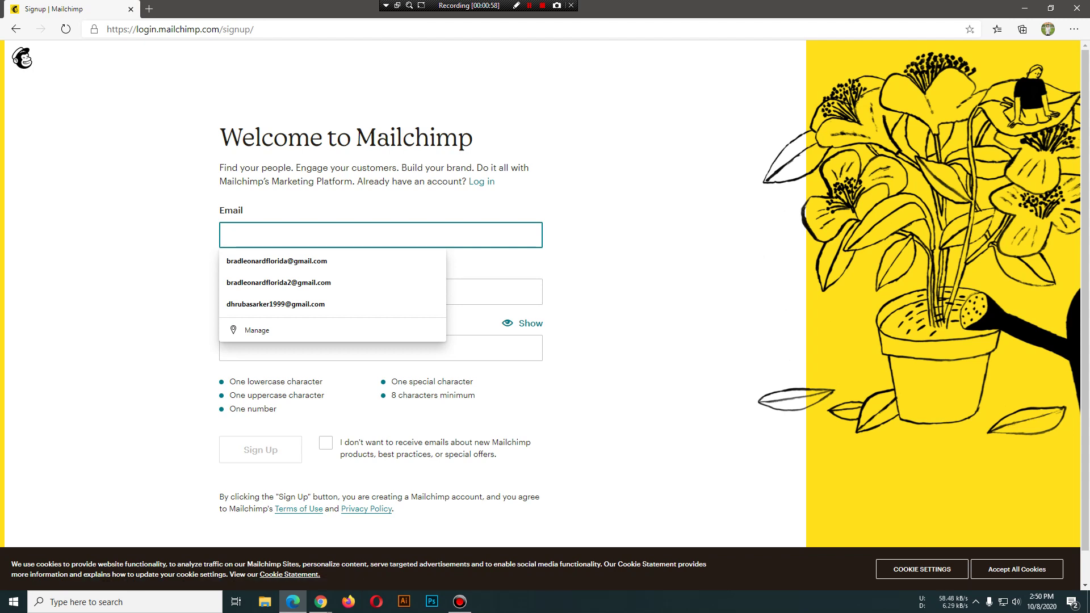
mouse_move(321, 602)
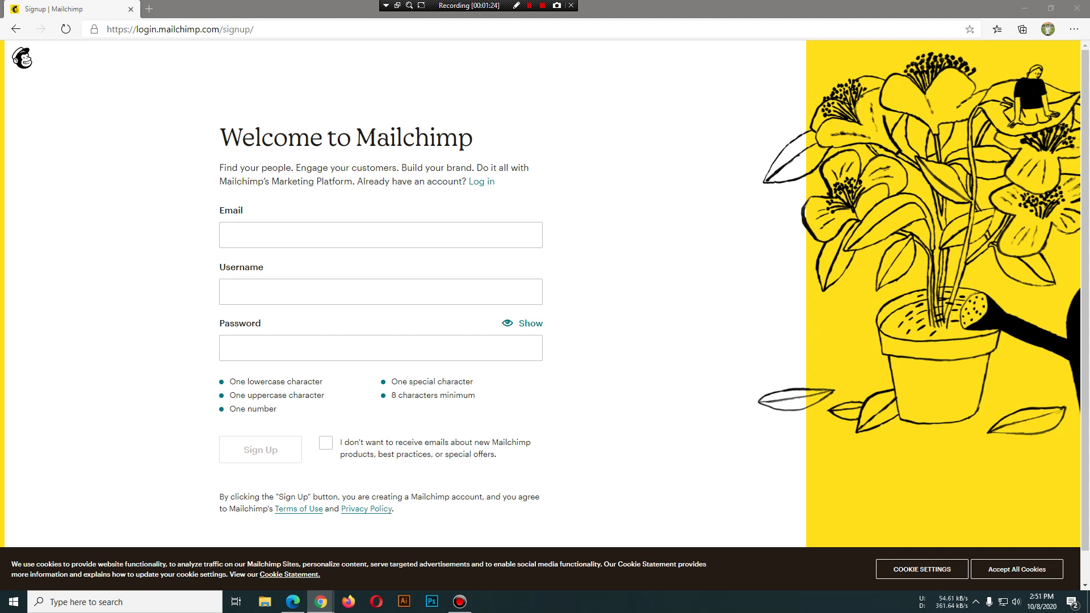
Paste the e-mail address and reuse its name part as the username
key(alt+Tab)
key(ctrl+v)
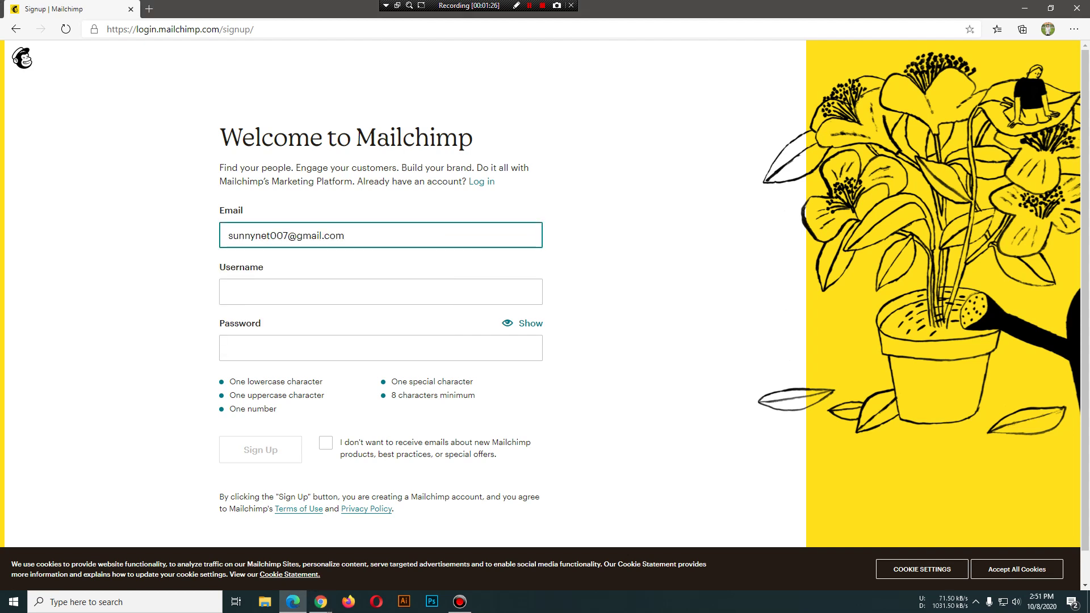
key(Tab)
key(Tab)
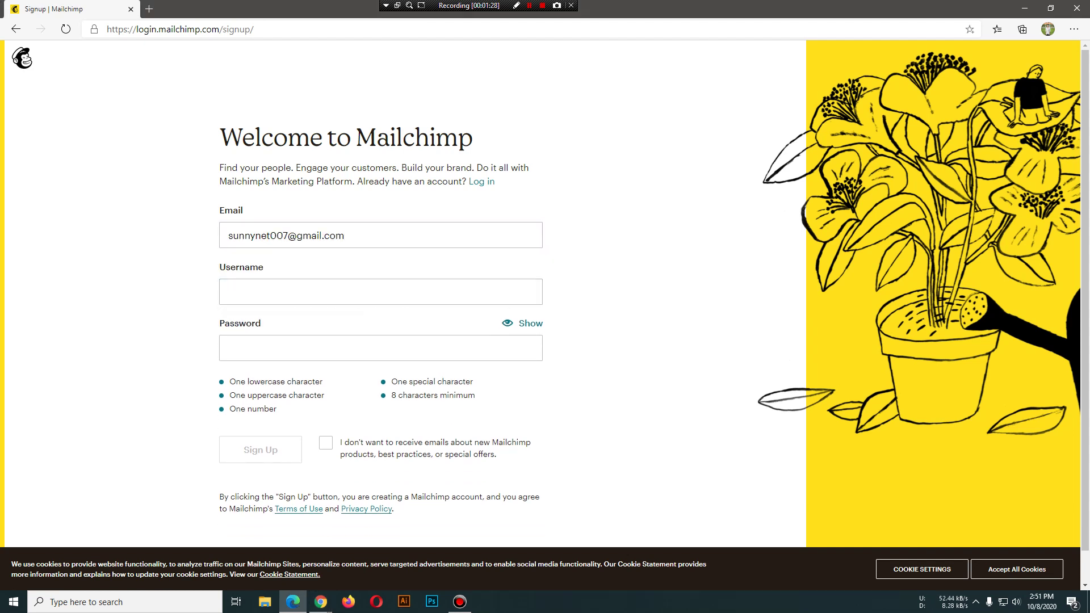
drag(288, 235, 226, 236)
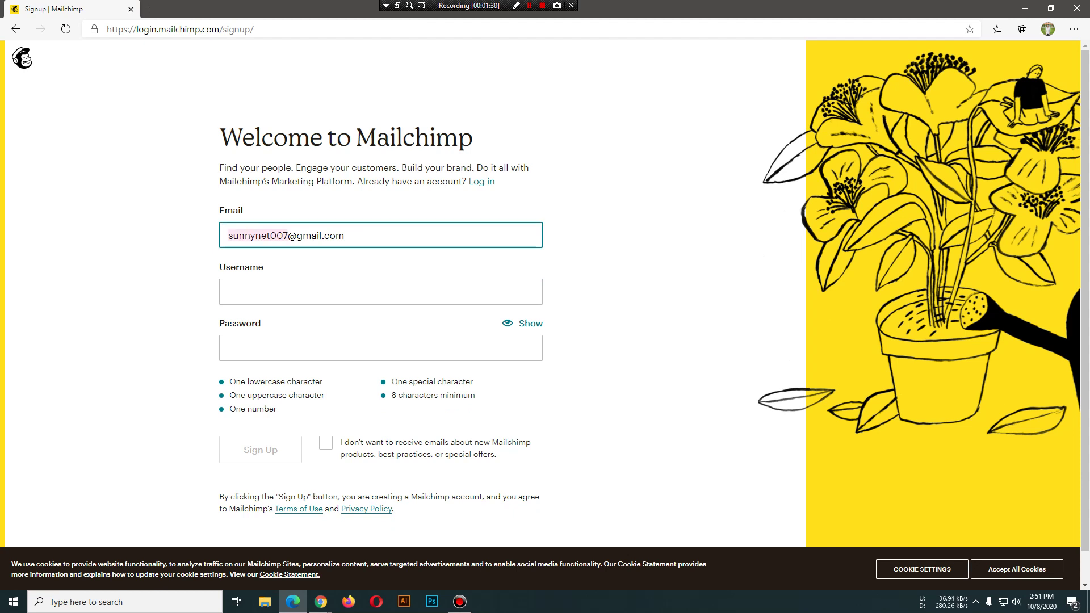
key(ctrl+c)
key(Tab)
key(ctrl+v)
Enter a secure password, accept all cookies, and leave marketing e-mails opted in
key(Tab)
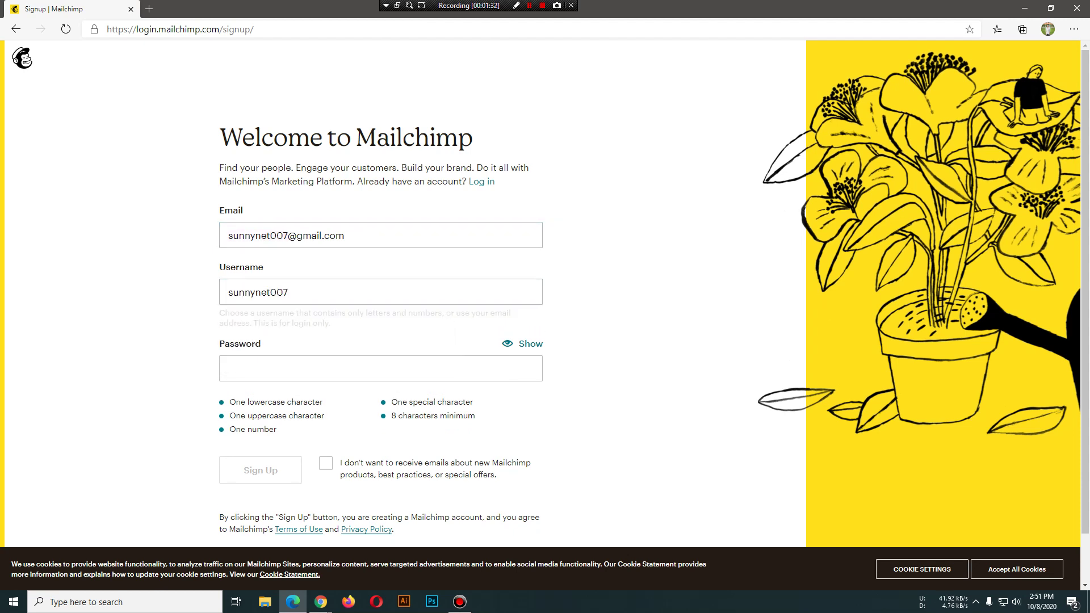
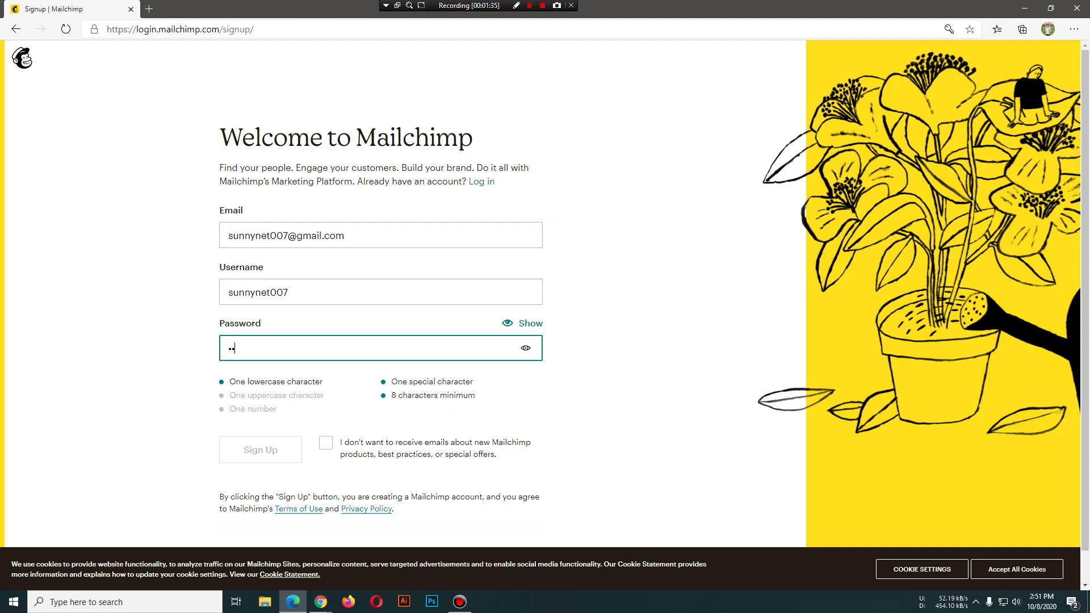
scroll(545, 295, down, 1)
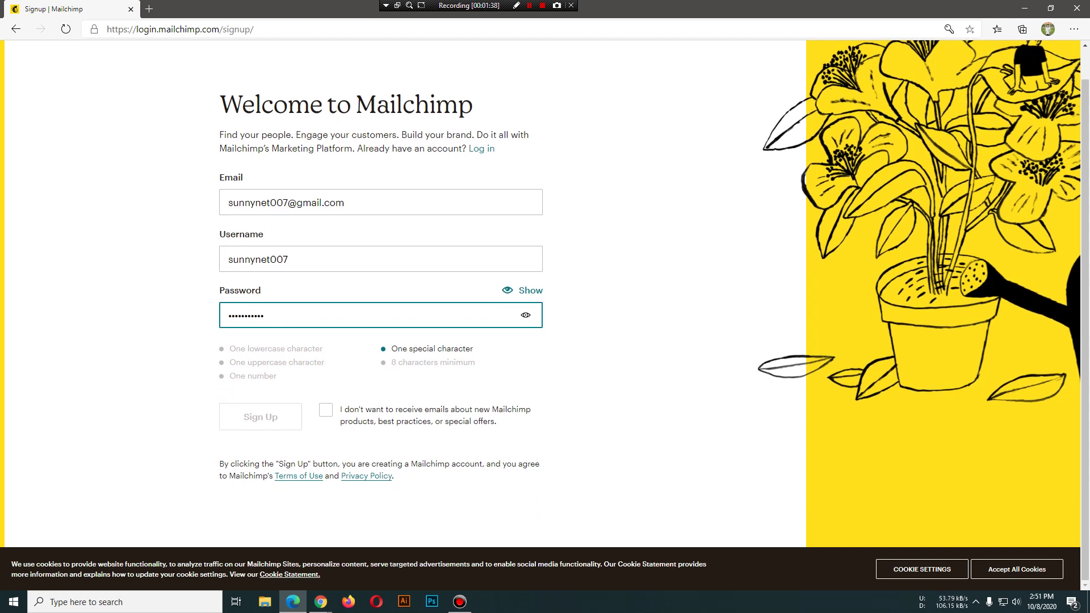
key(Tab)
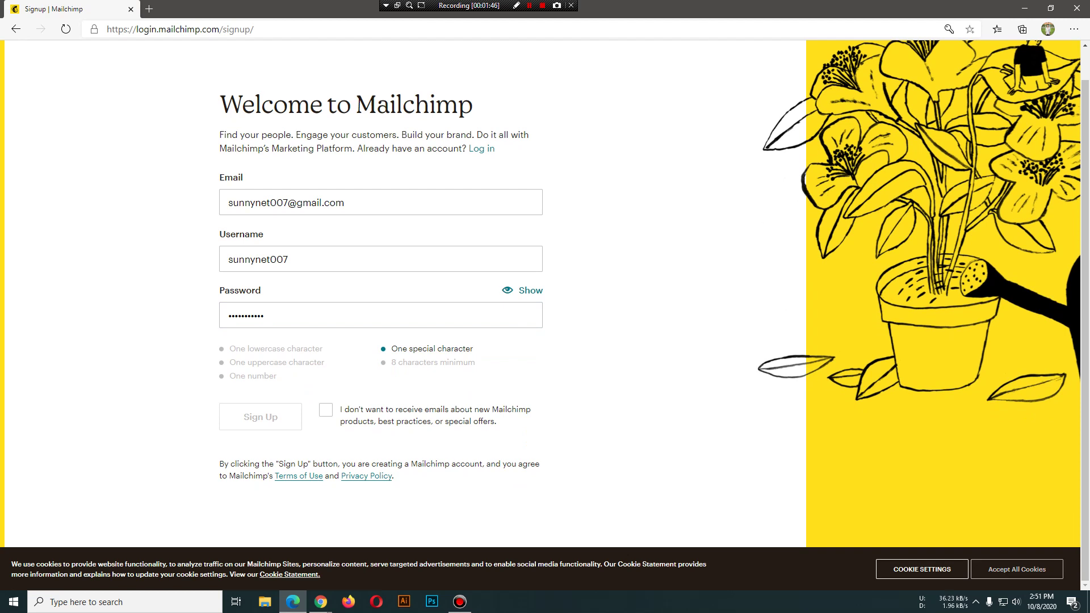
click(1017, 569)
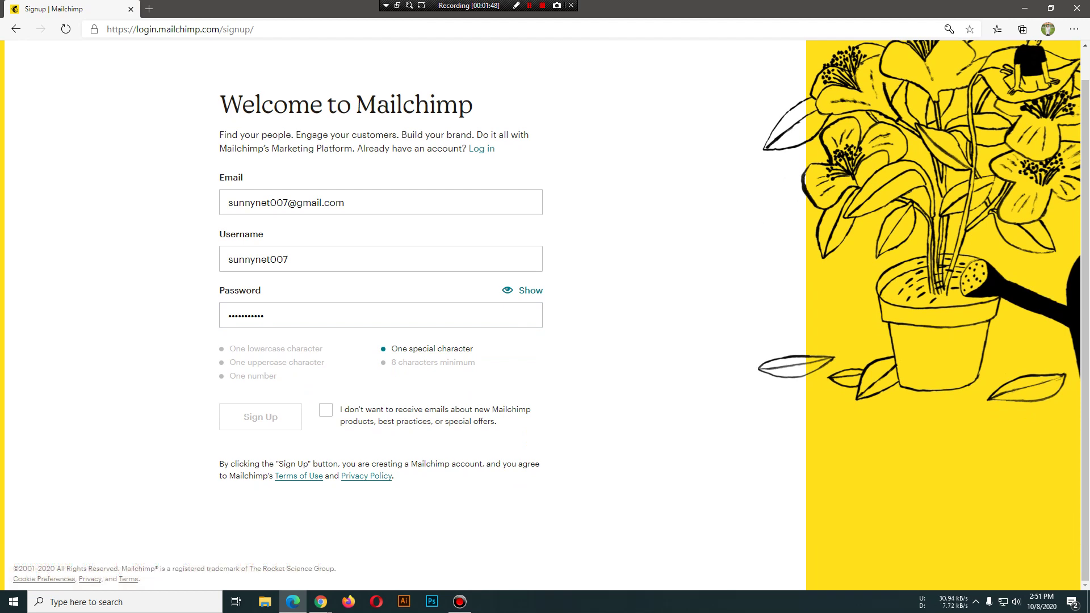
click(340, 316)
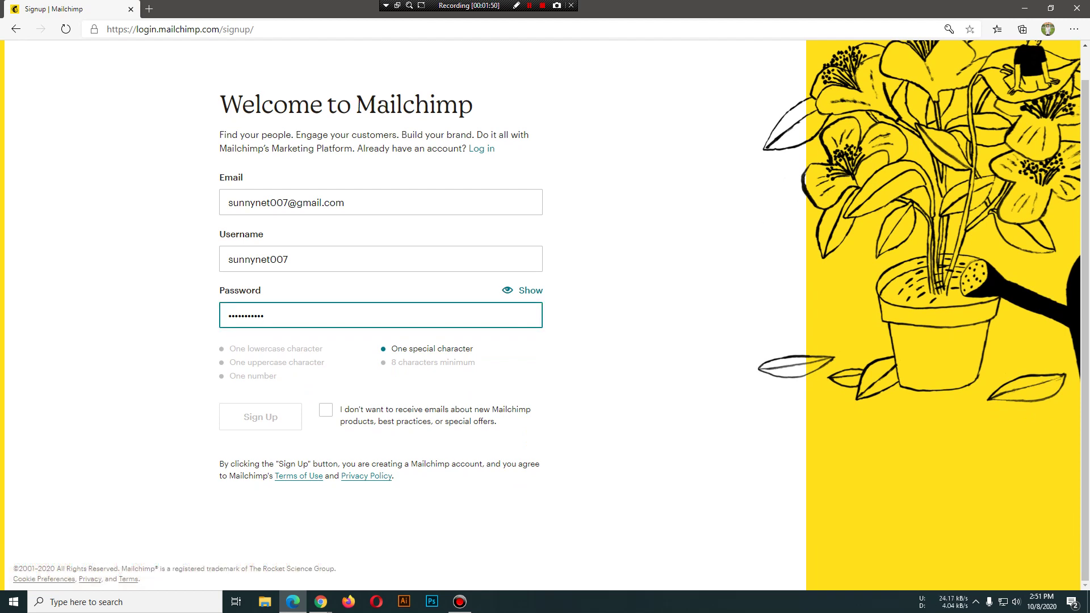
text(@)
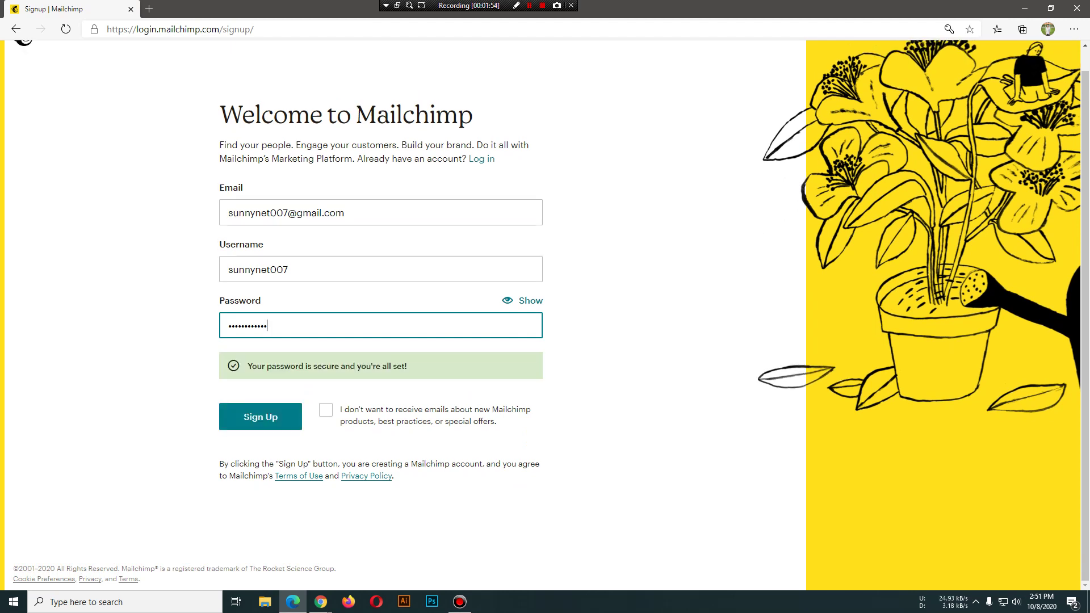
click(325, 409)
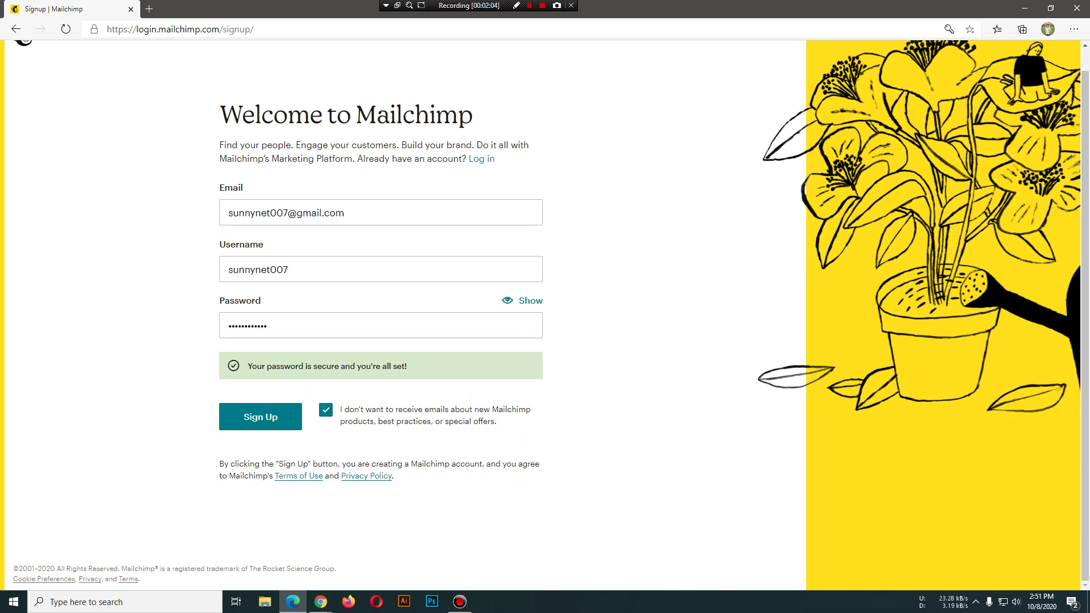
click(326, 410)
Submit the sign-up, decline Edge's password save, and bring up the activation page in Chrome
click(261, 417)
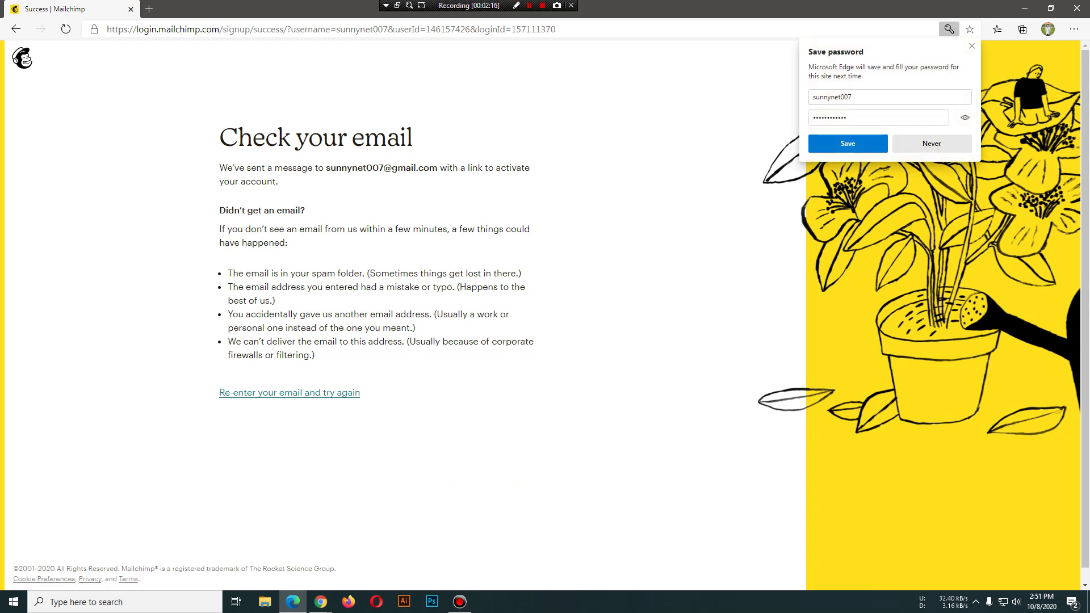
click(931, 143)
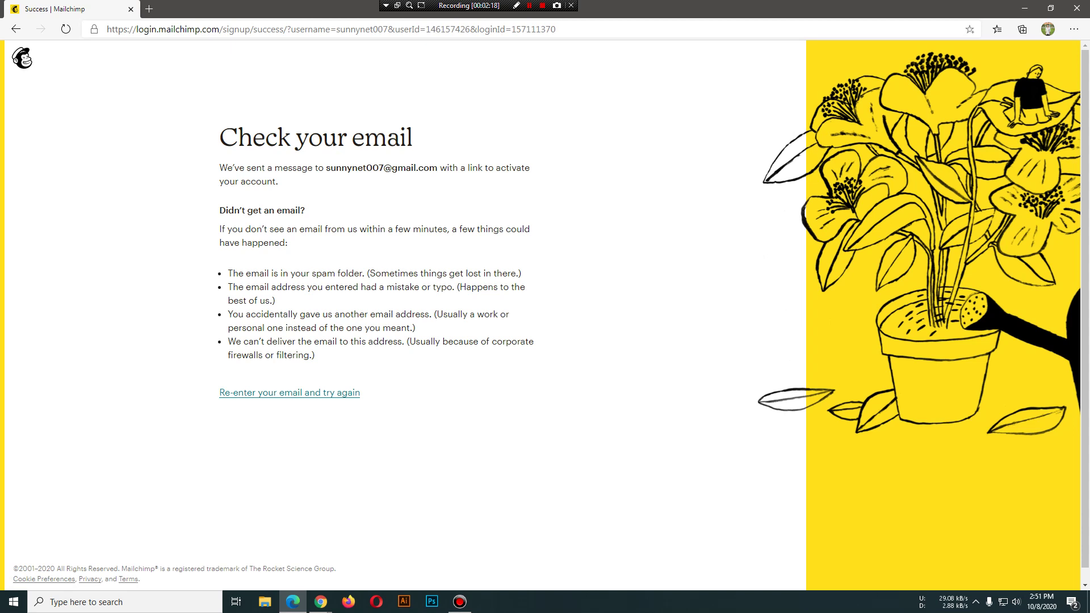
click(321, 602)
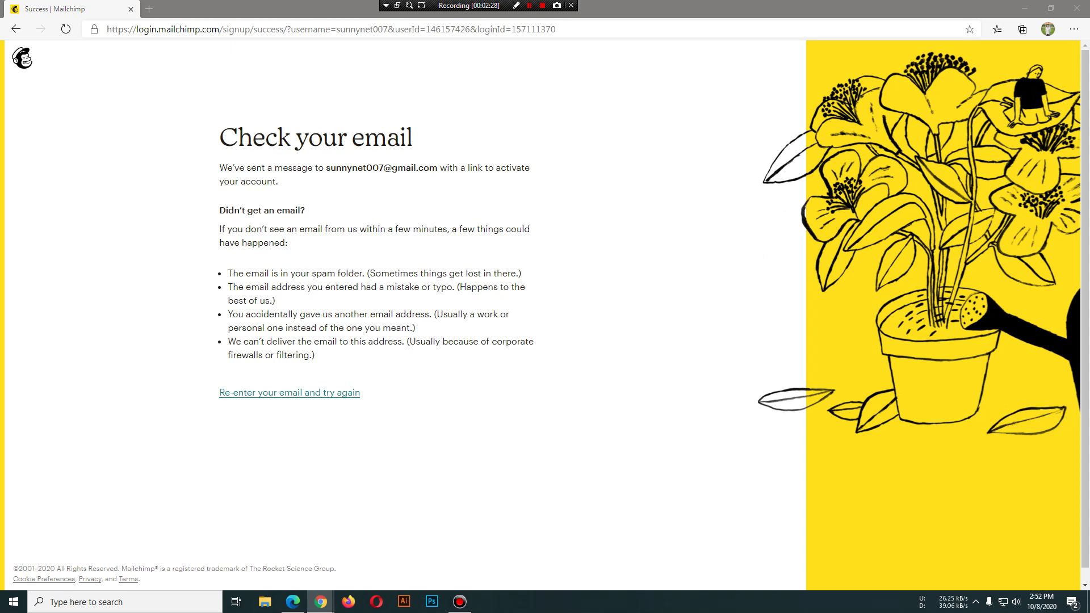
drag(0, 94, 287, 0)
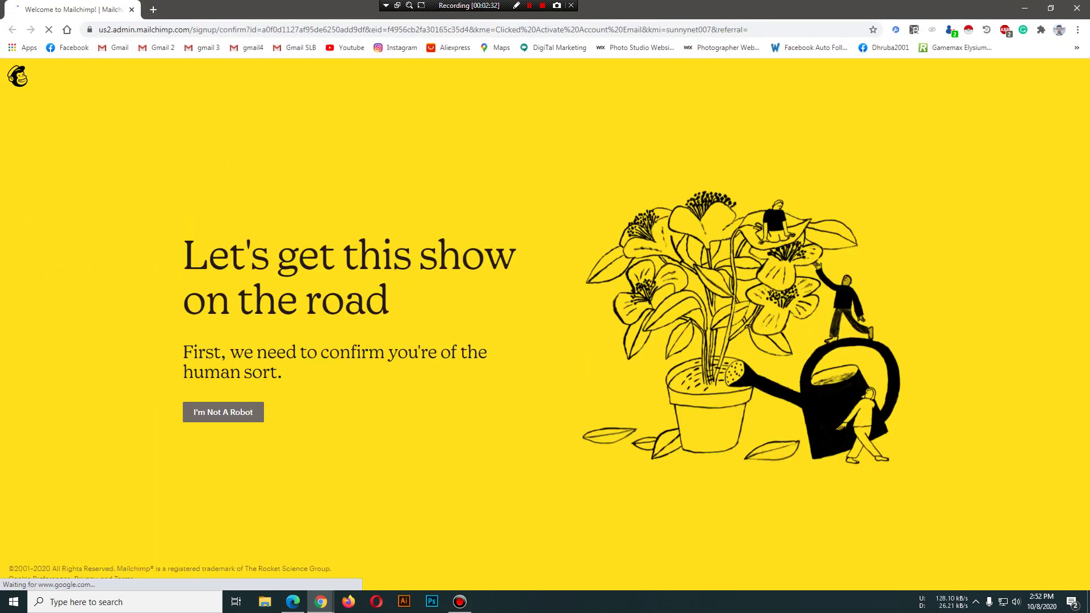
Confirm you're human, then load the Mailchimp login page in Edge by removing the signup path
click(223, 412)
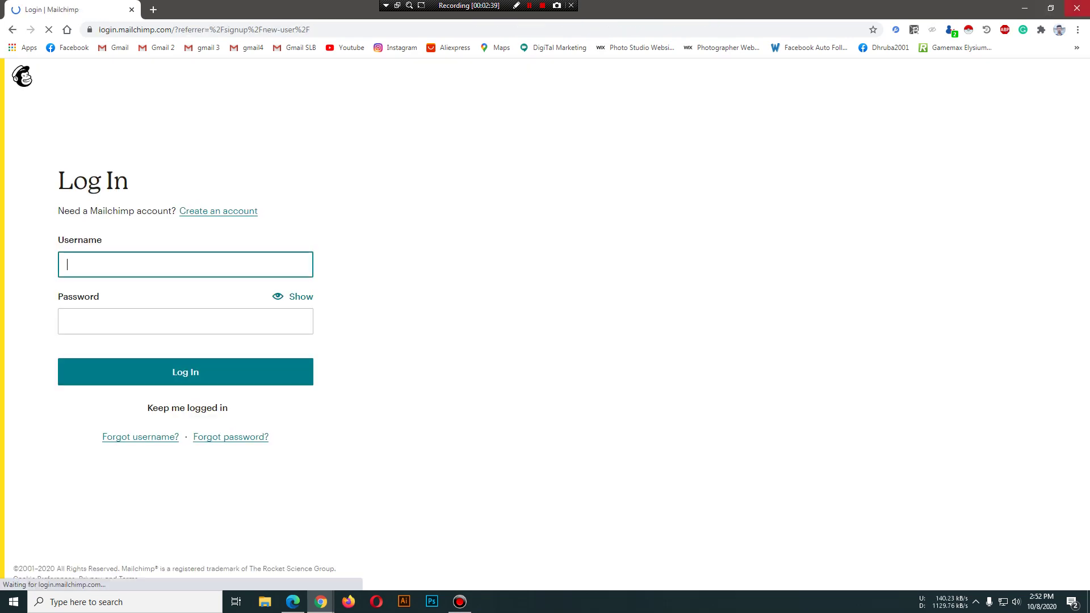
key(alt+Tab)
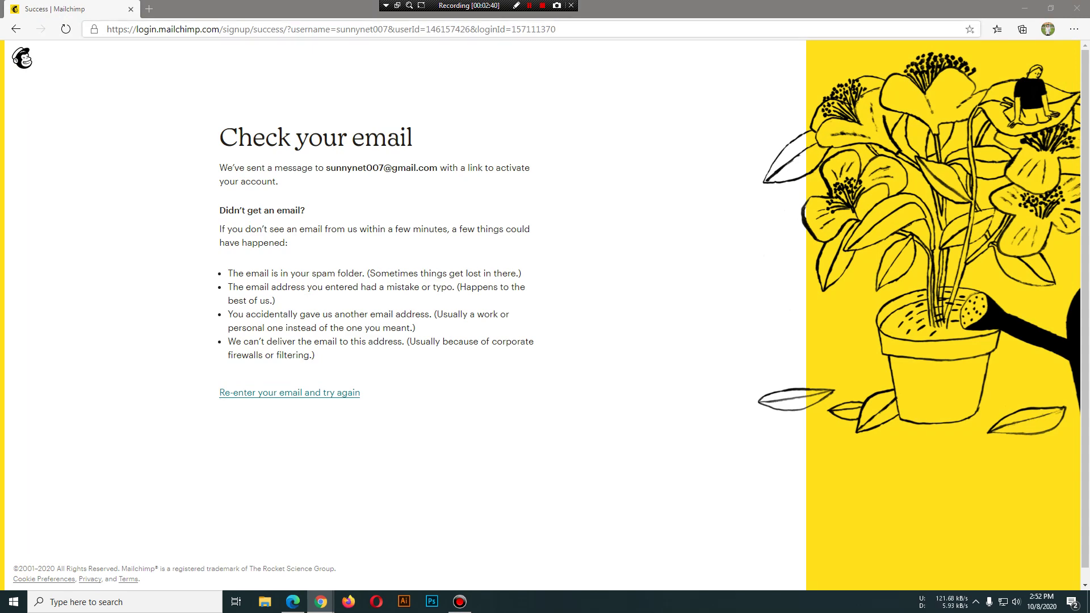
drag(220, 29, 556, 29)
key(BackSpace)
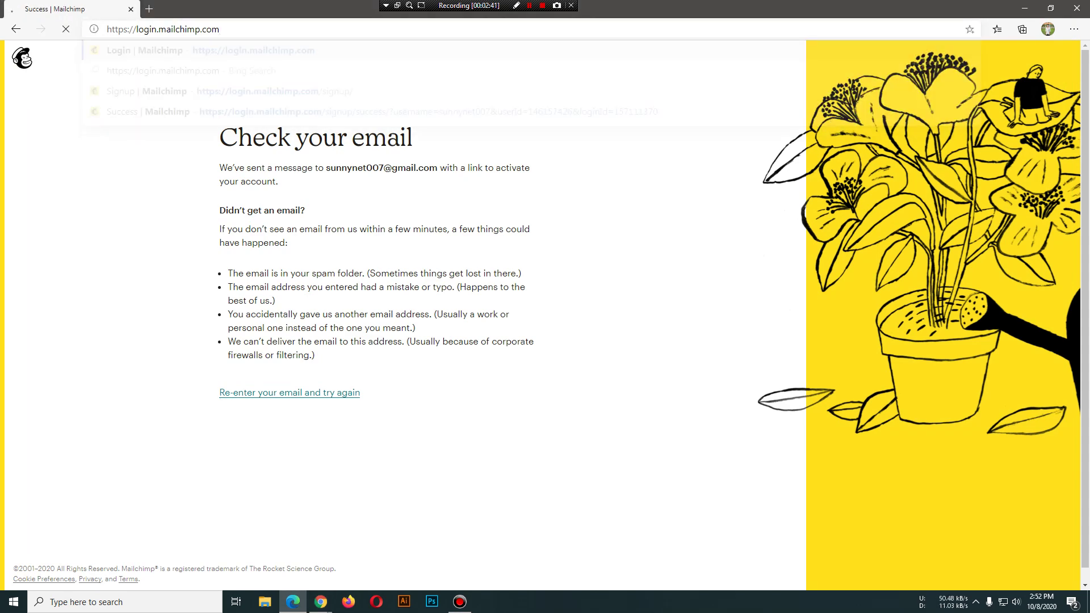
key(Return)
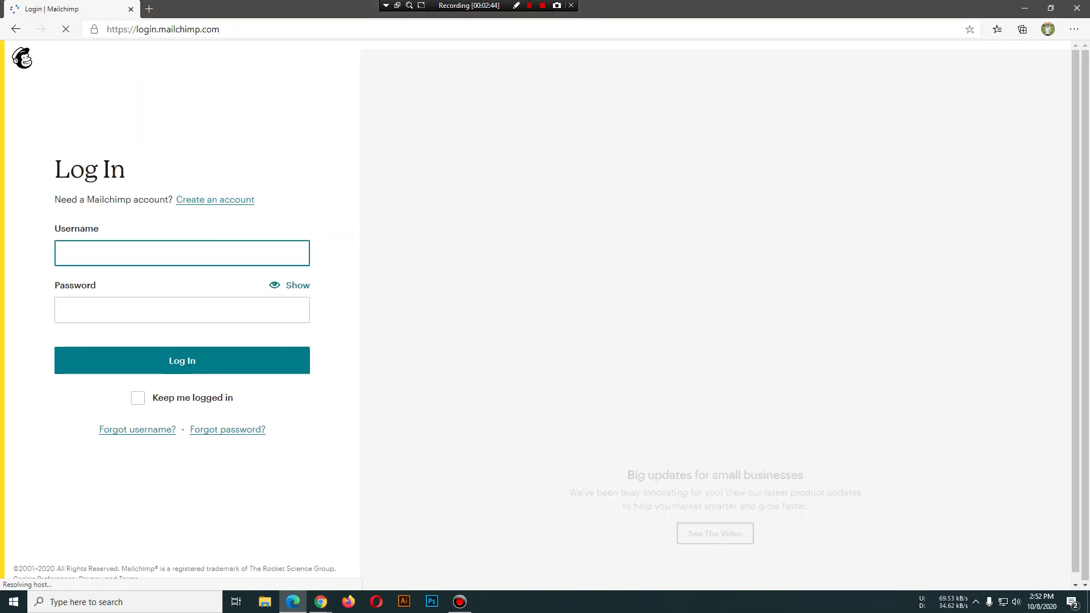
Log in with the saved username, re-entering the password after the first attempt is rejected
key(Down)
key(Down)
key(Down)
key(Down)
key(Return)
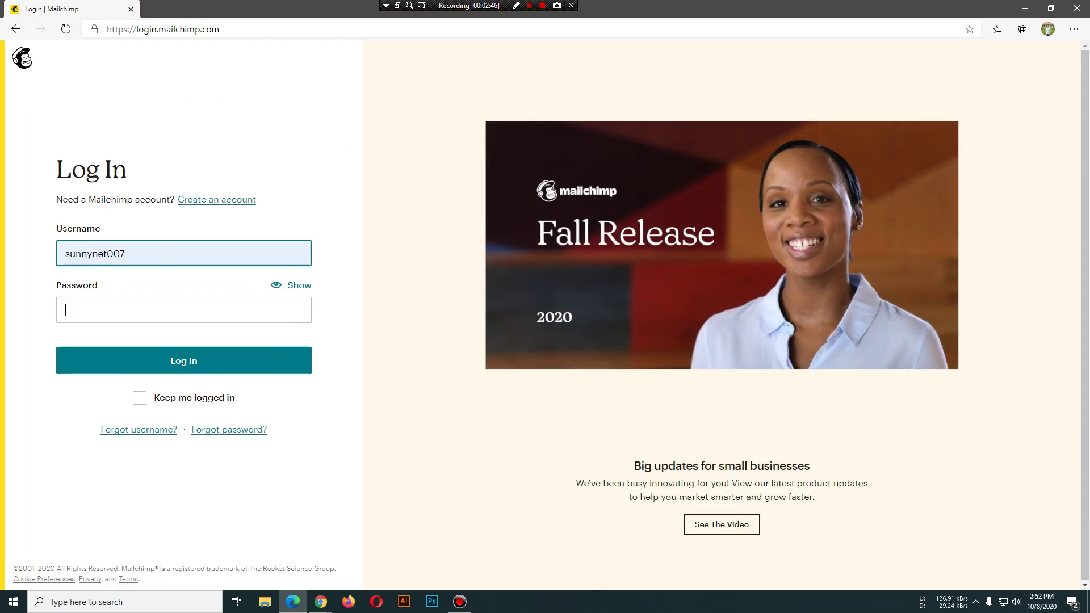
key(Tab)
text(••••••••••)
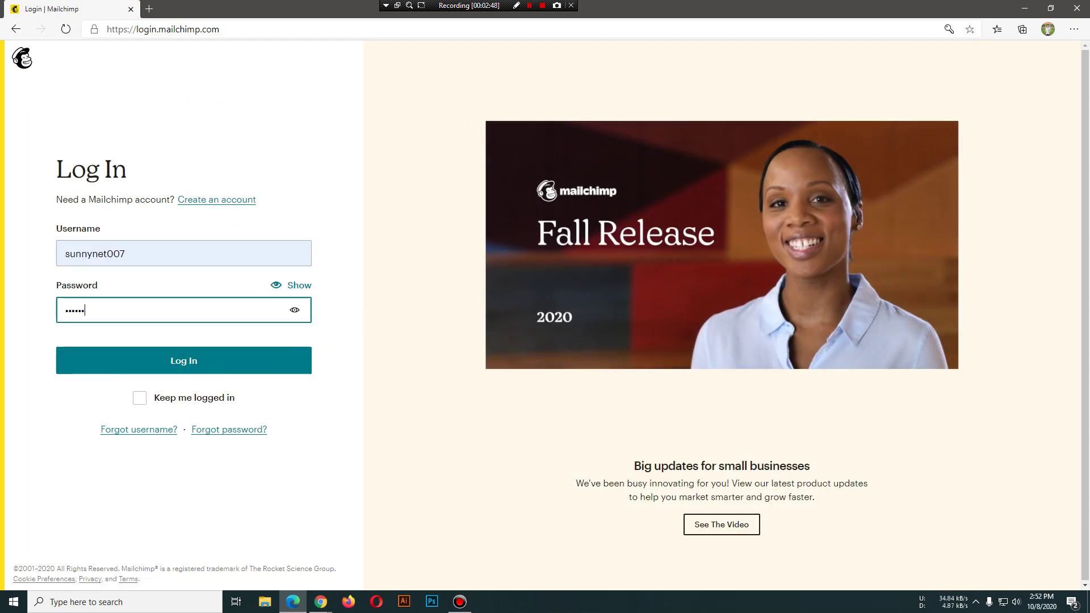
text(•)
key(Return)
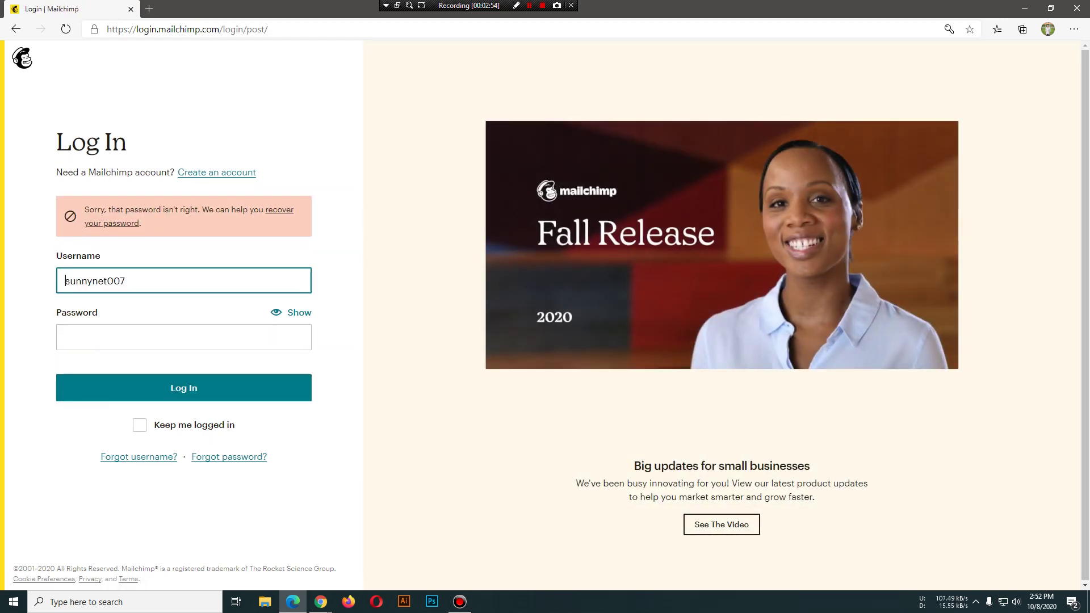
click(183, 337)
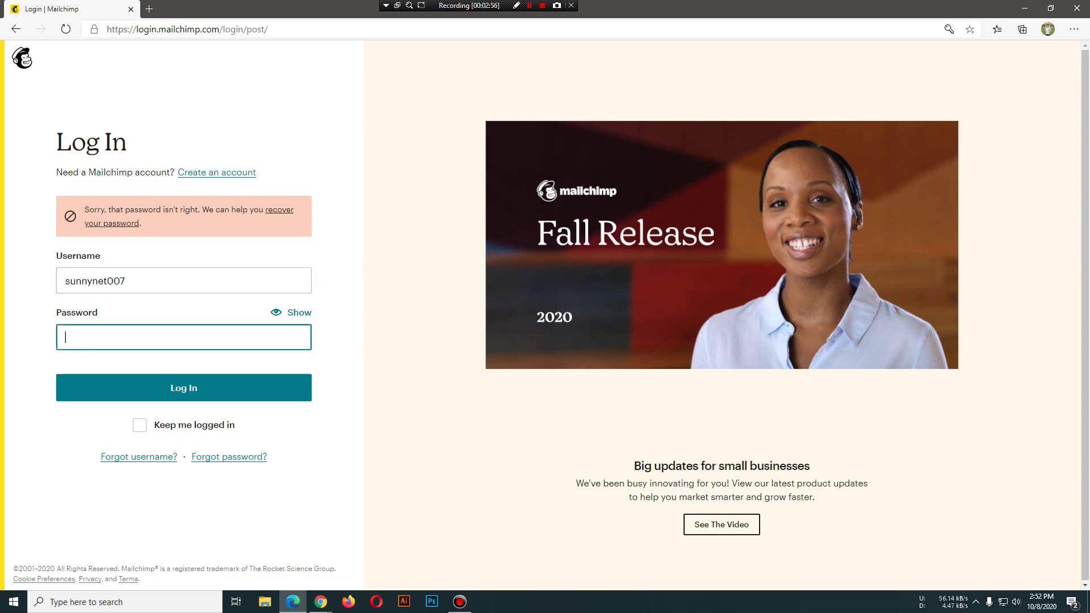
text(•••••••••••)
key(Return)
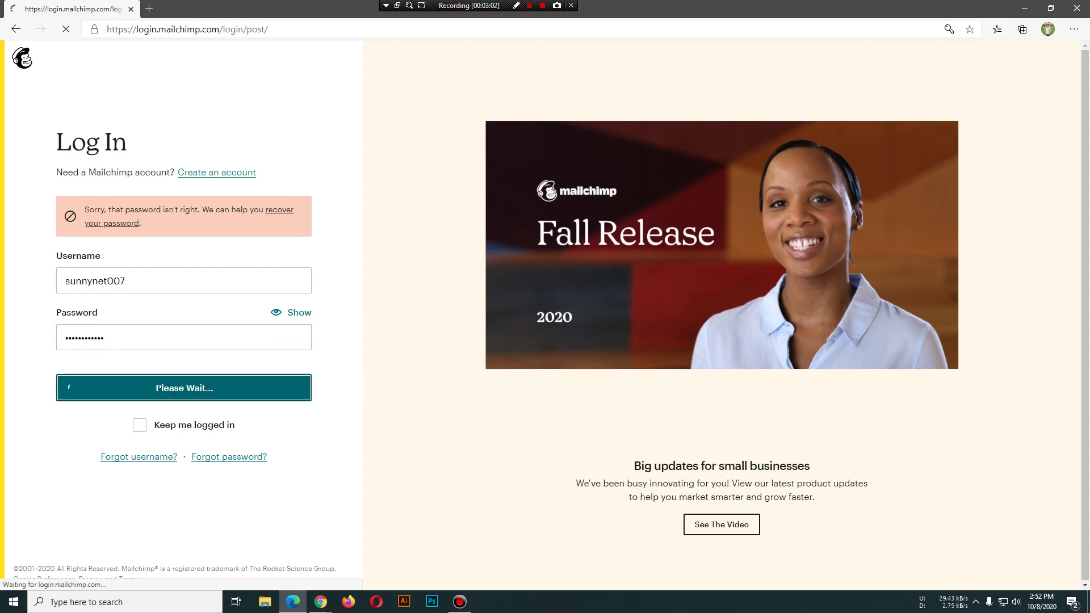
Wait on the loading Select a plan page, then bring Chrome full-screen over Edge
key(alt+Tab)
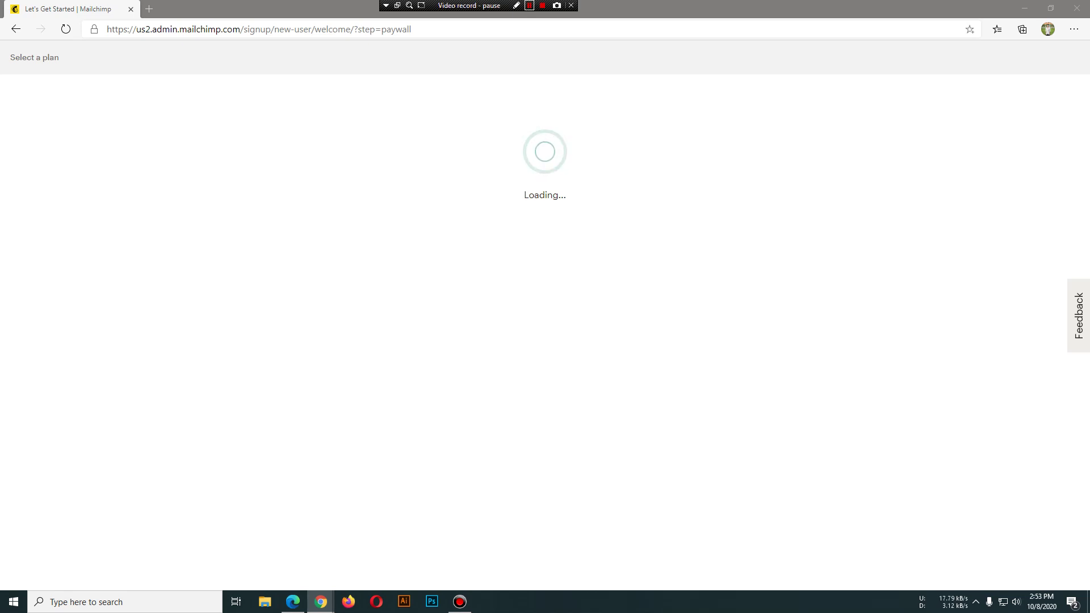
key(alt+Tab)
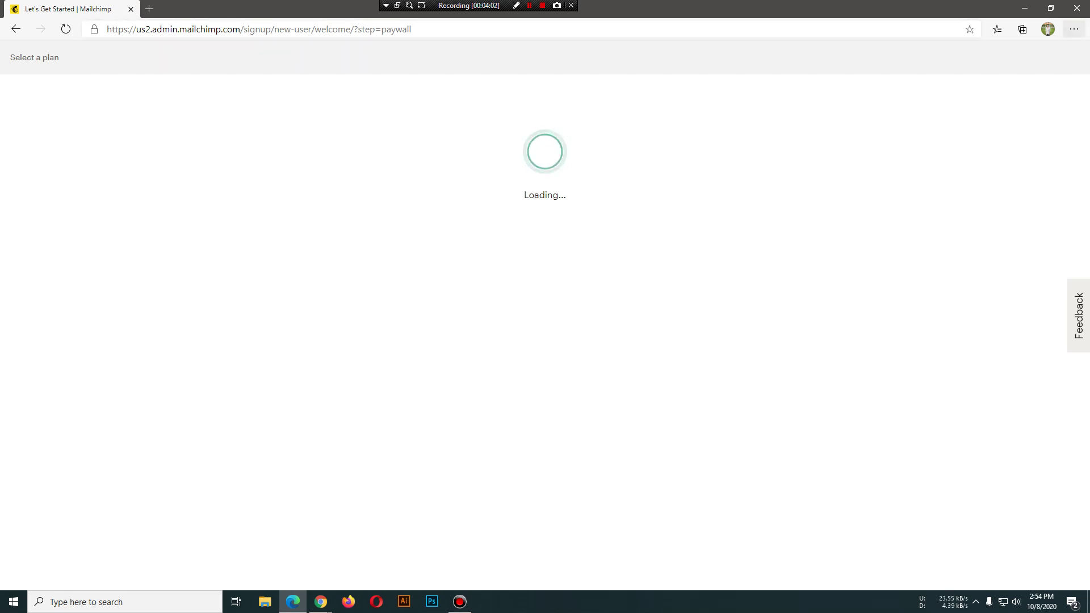
drag(1089, 238, 571, 3)
Search Google for 'mailchimp' and open the MailChimp Login result
text(mail.g)
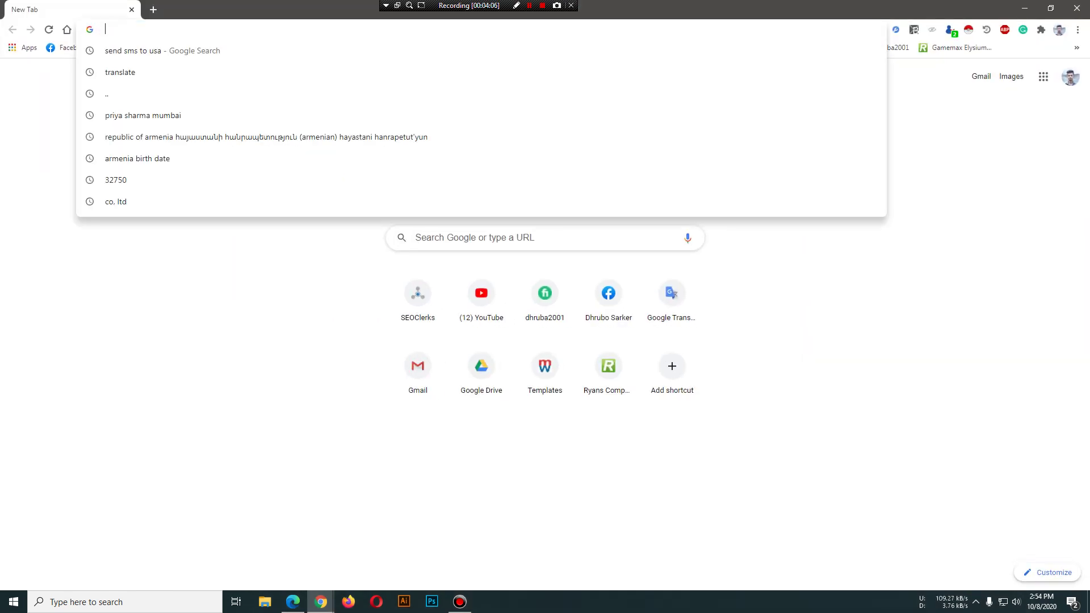
text(o)
key(BackSpace)
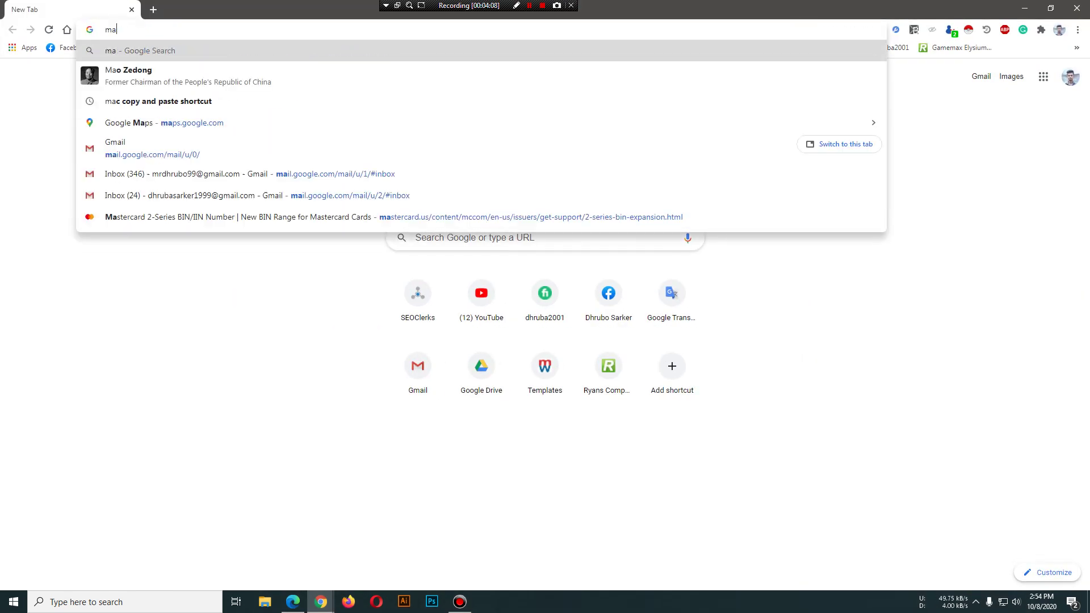
text(ilc)
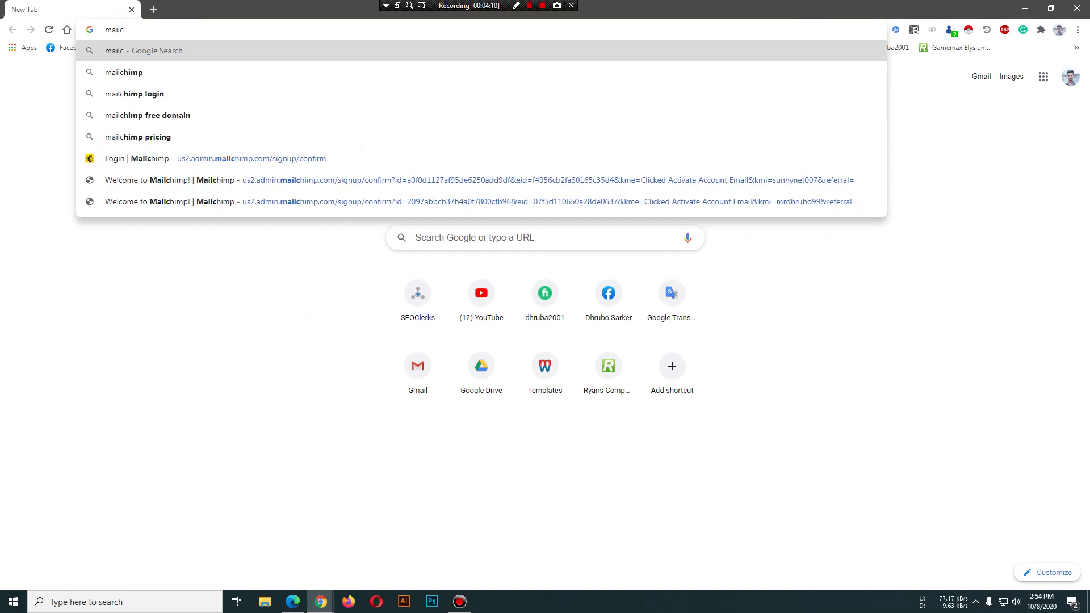
key(Down)
key(Return)
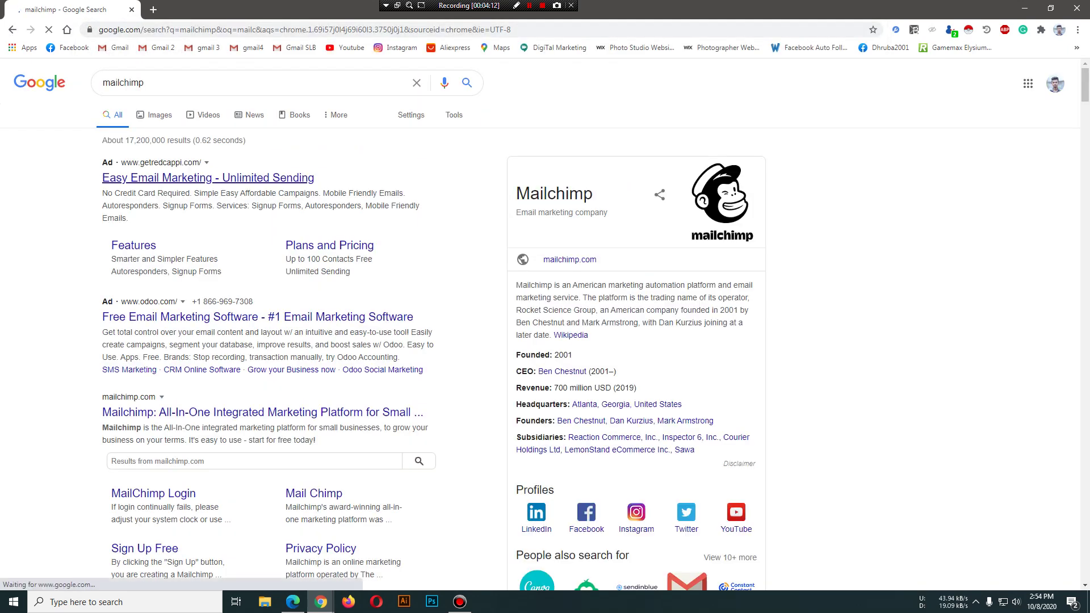
scroll(142, 435, down, 3)
click(153, 380)
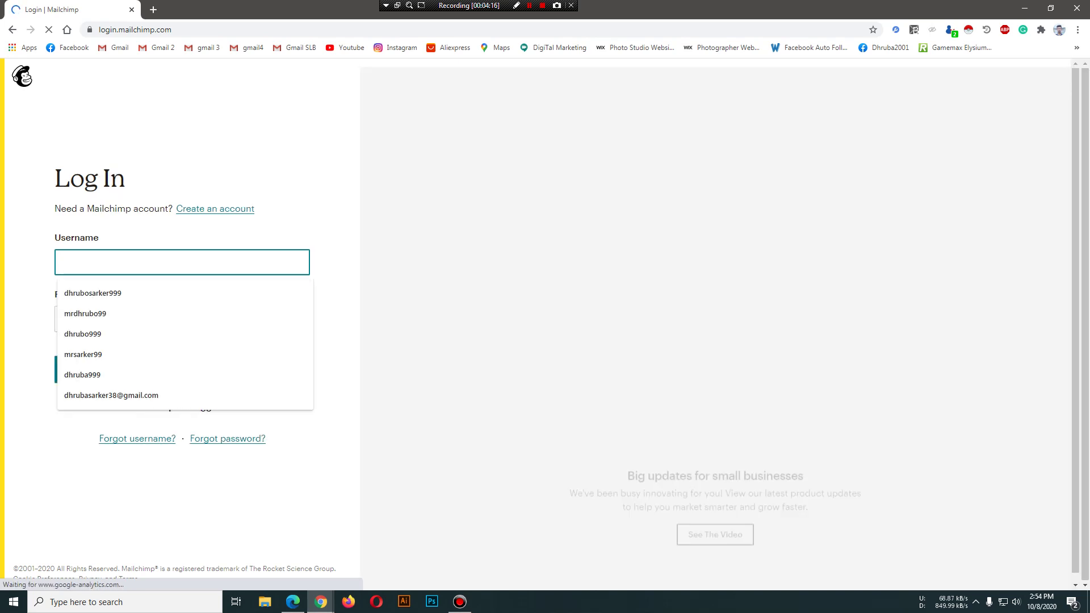
Sign in with the saved username and password, reaching the Select a plan step
text(sunnynet007)
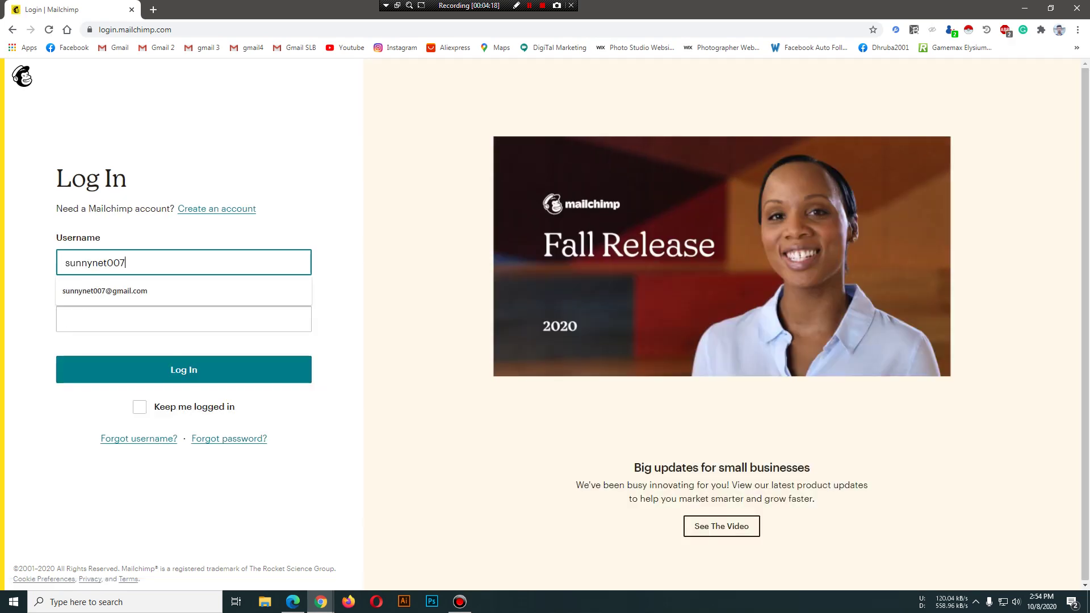
click(184, 319)
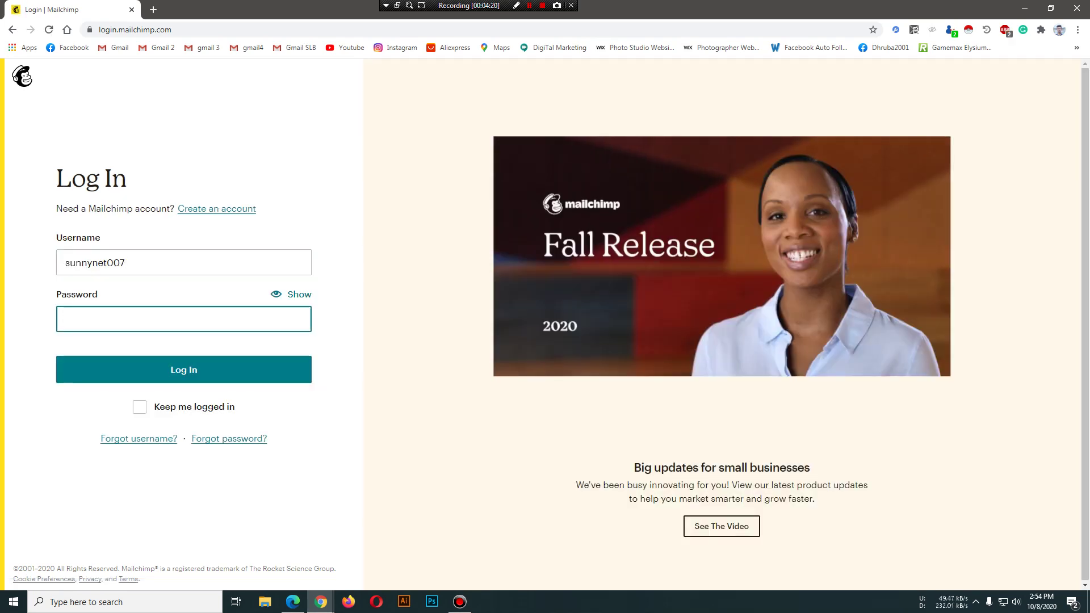
text(••••••••••)
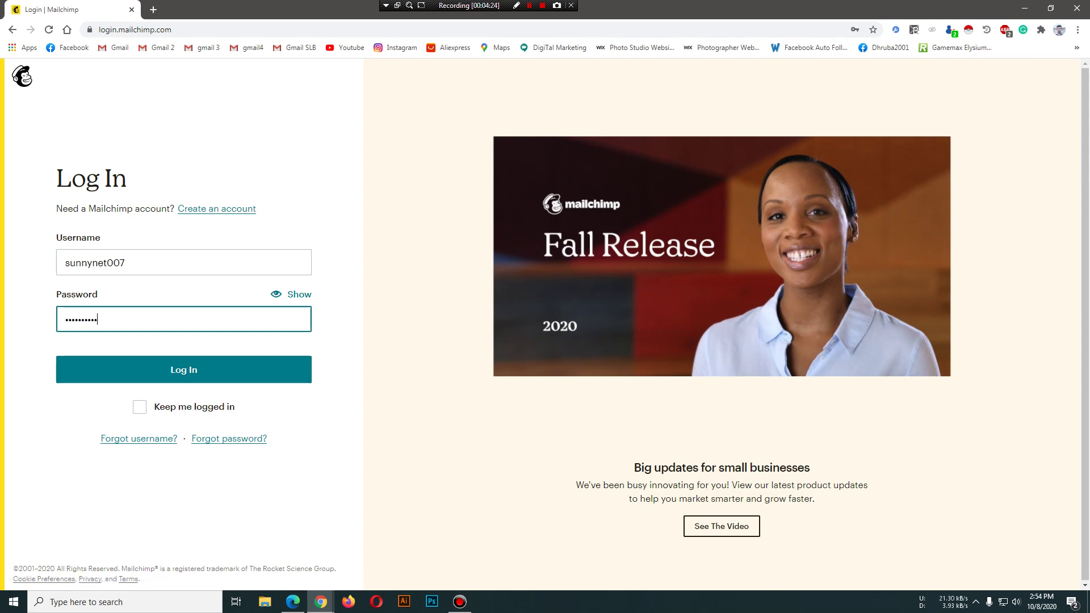
text(••)
drag(624, 8, 692, 1)
key(Return)
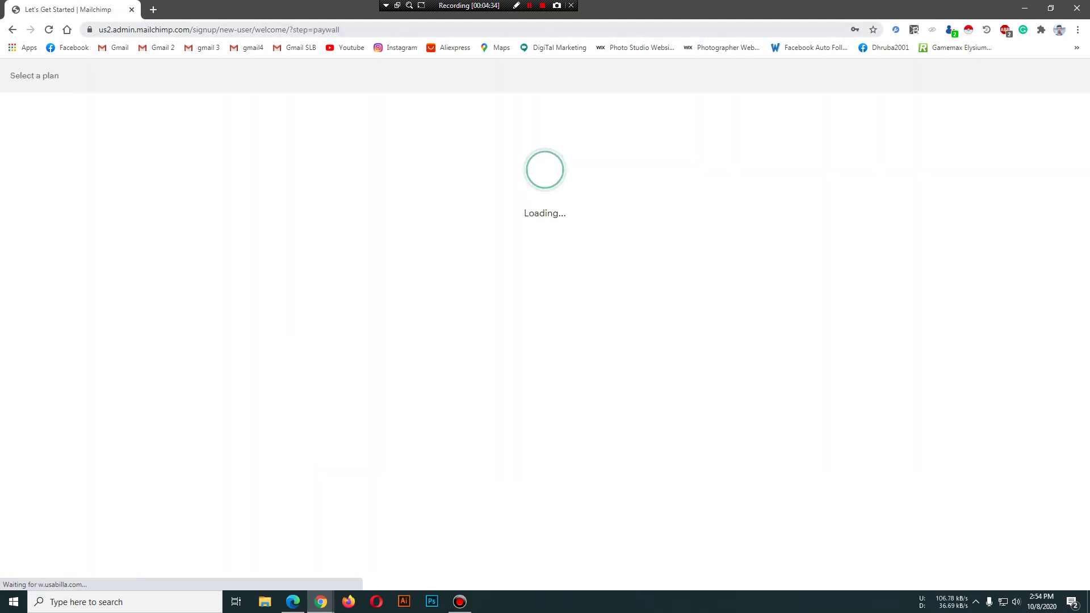
Close the stalled Edge window, re-maximize Chrome, and choose the Free plan
drag(625, 8, 621, 106)
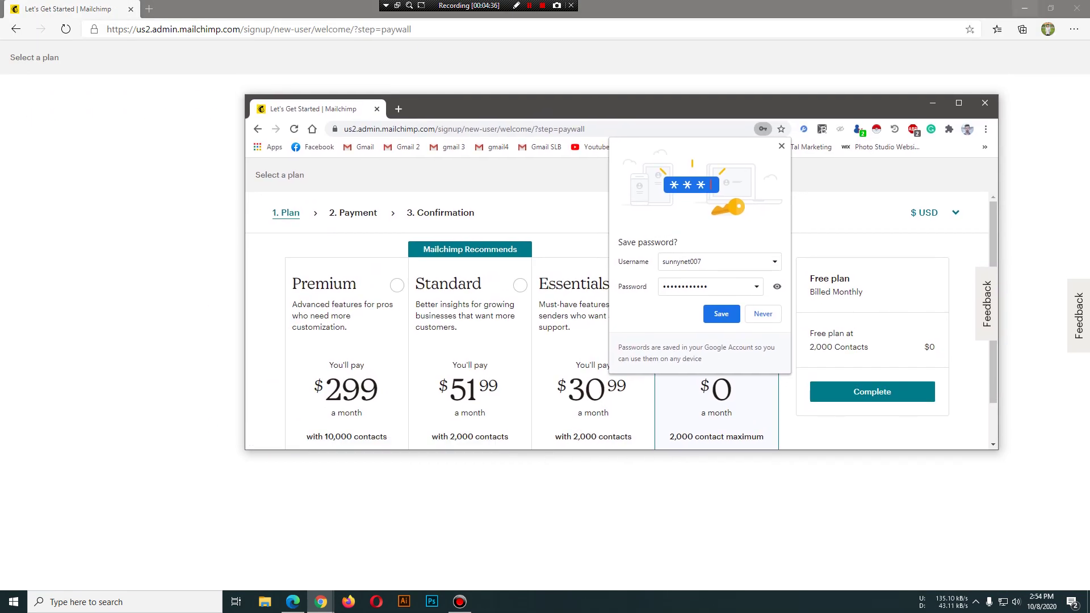
click(1077, 8)
drag(840, 106, 579, 0)
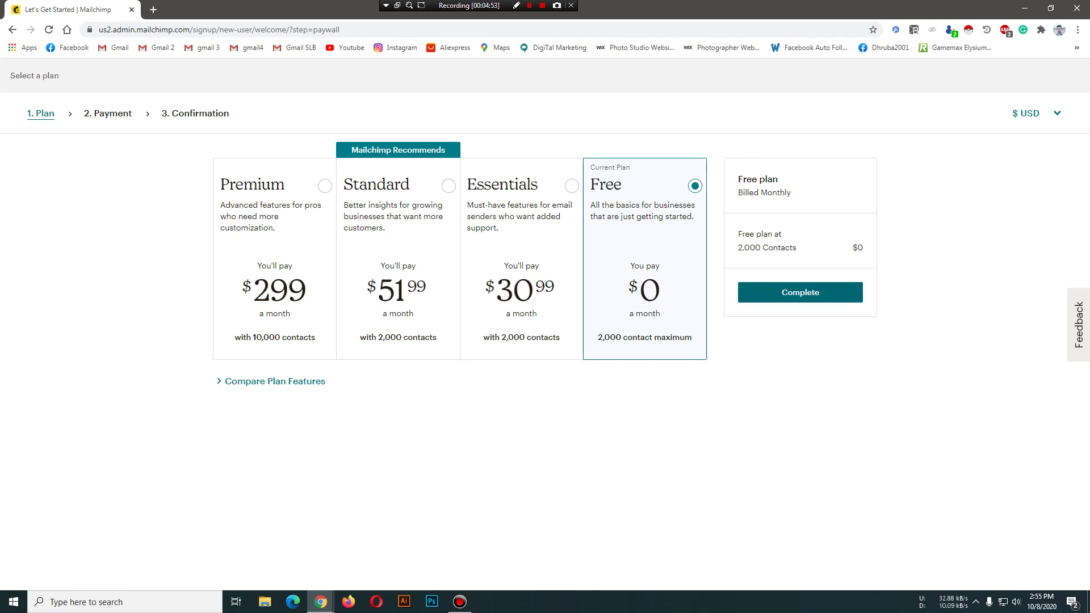
click(695, 186)
Complete the Free plan, autofill first and last name, enter the business name, and continue
click(800, 292)
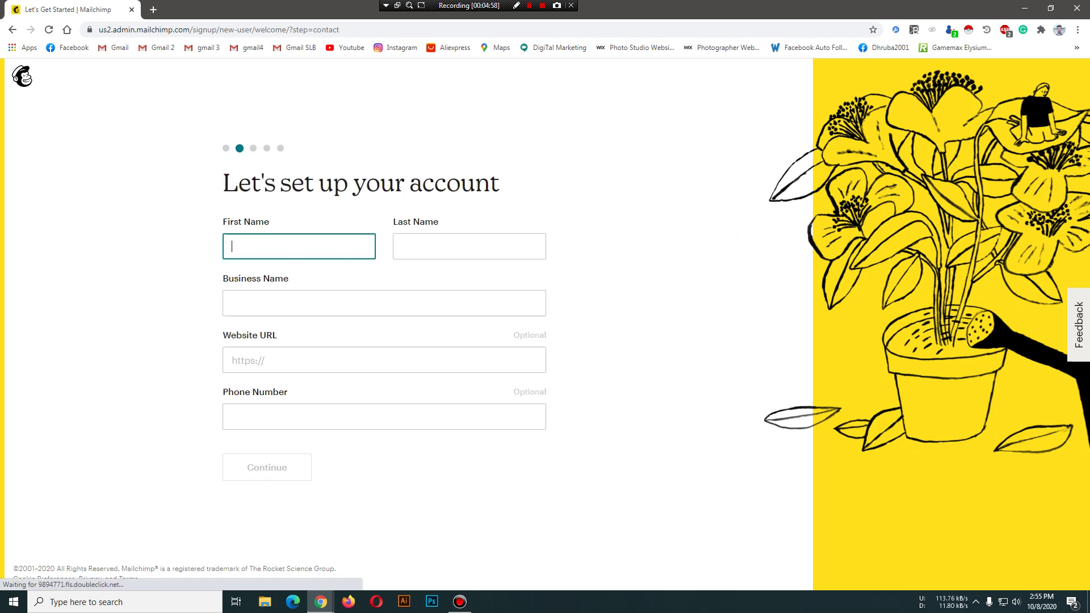
key(Down)
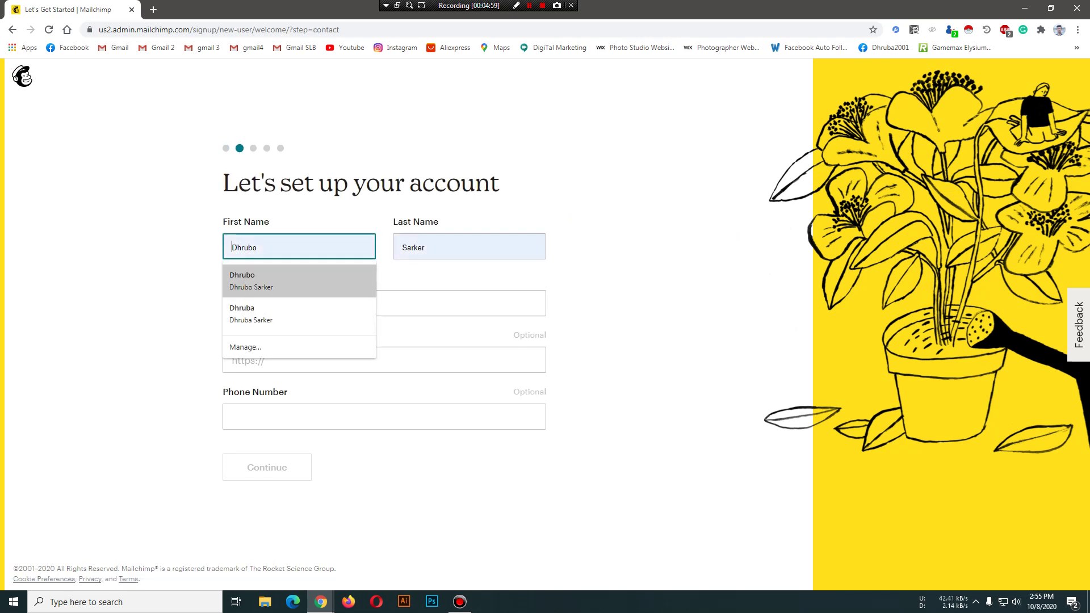
key(Return)
click(384, 303)
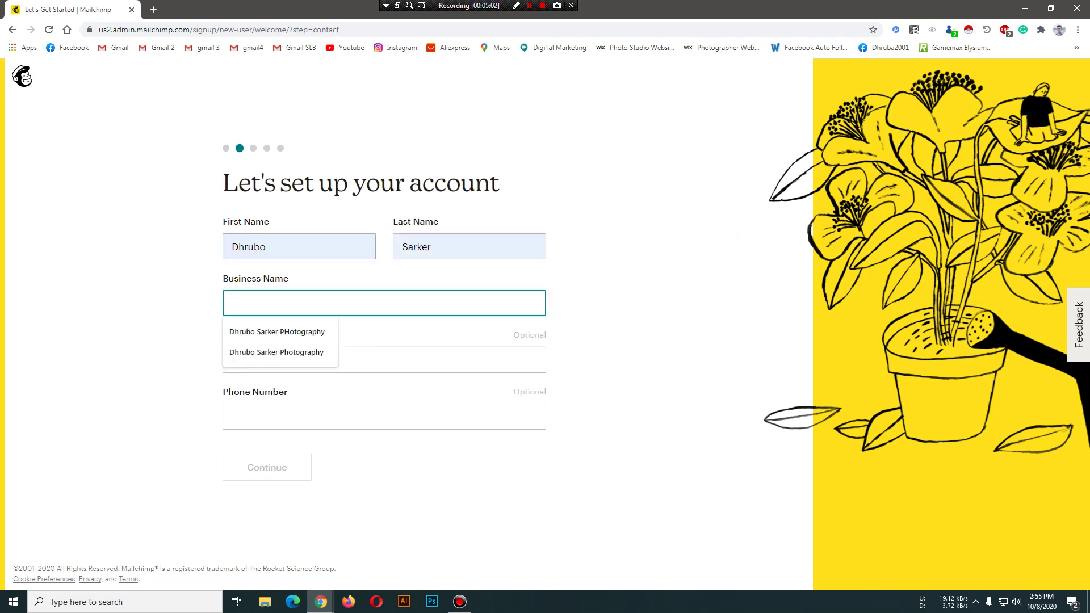
click(653, 318)
click(383, 303)
text(Fr)
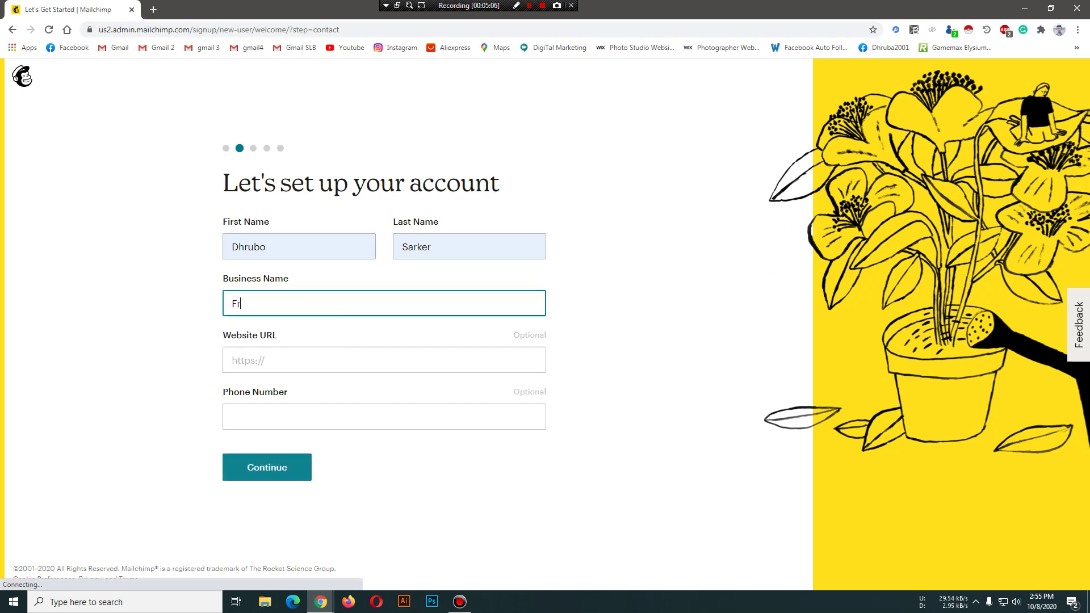
text(eelan)
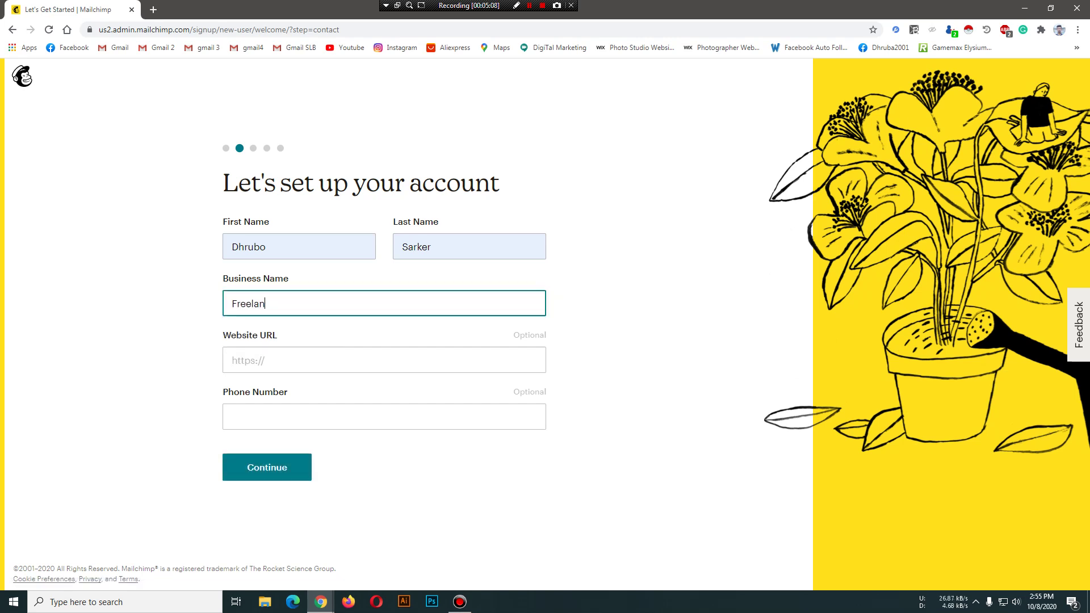
text(cer Dhrubo)
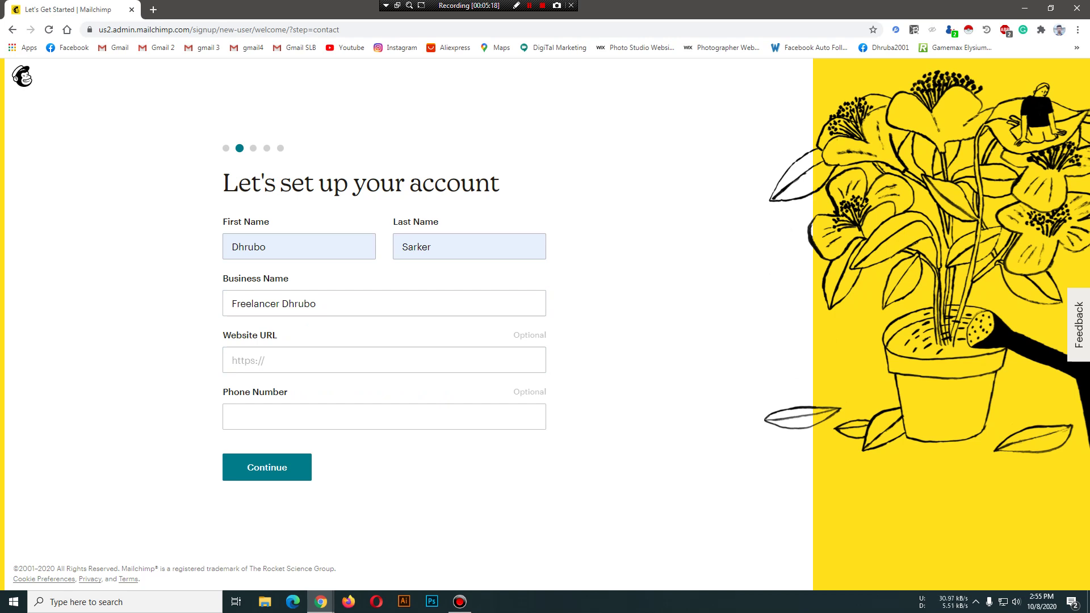
key(Return)
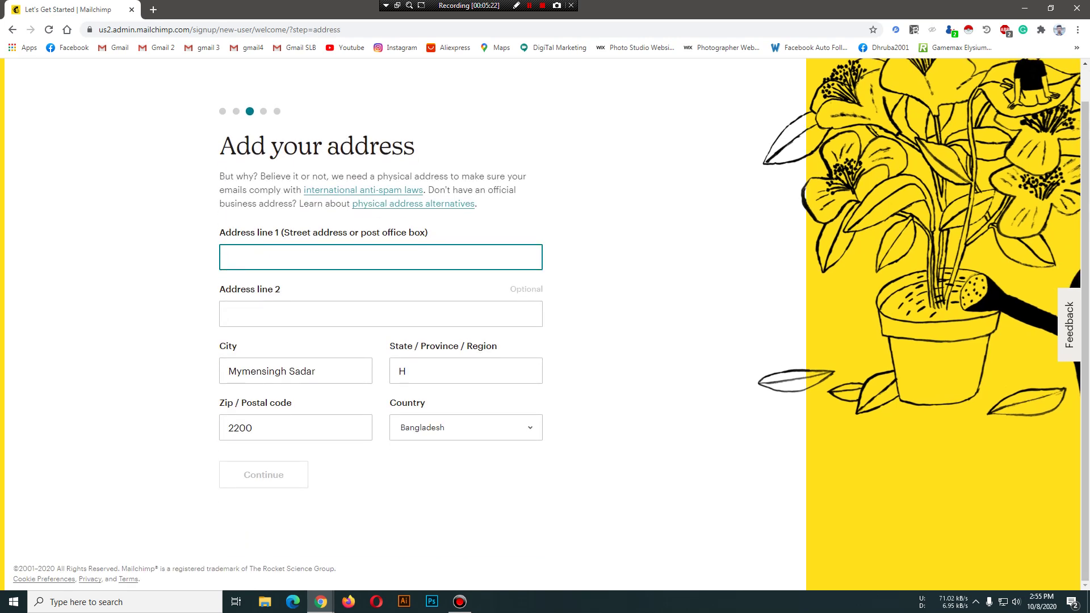
Fill the business address from the saved autofill entry, trim the street line, and continue
key(Down)
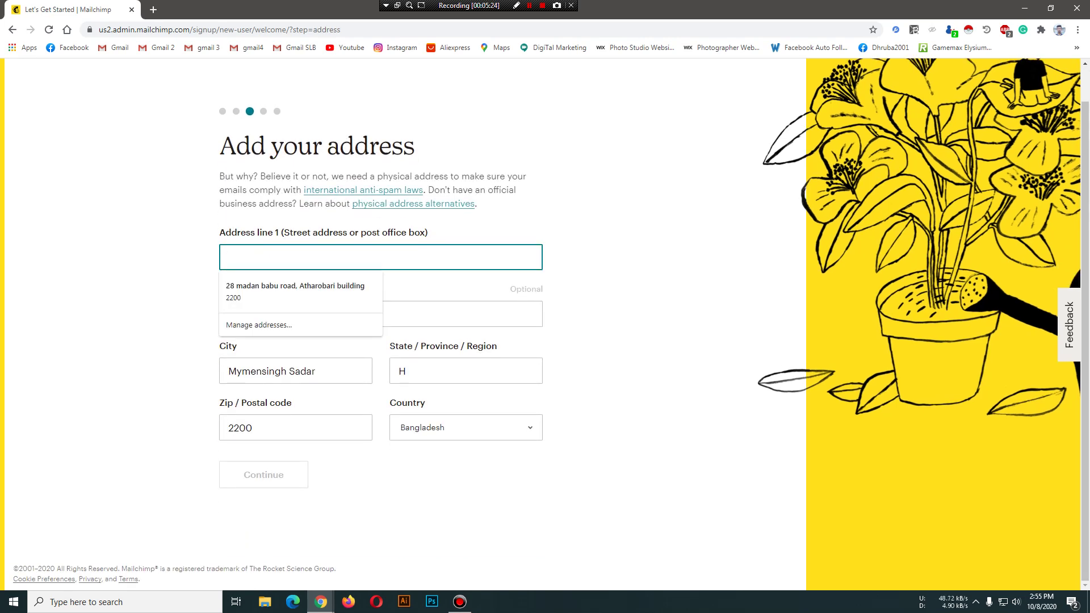
key(Down)
key(Return)
key(Down)
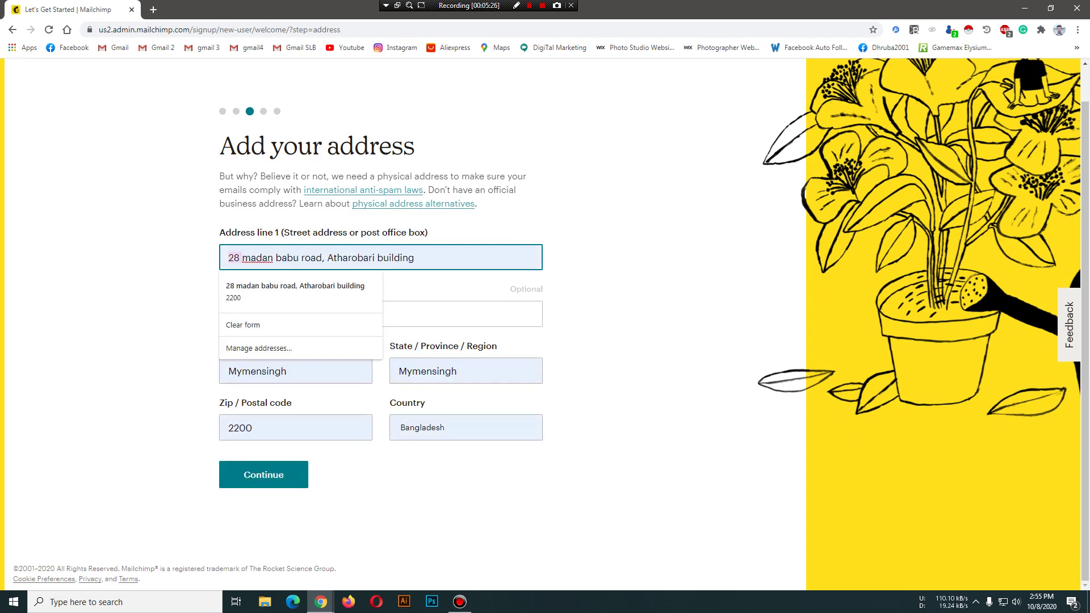
key(BackSpace)
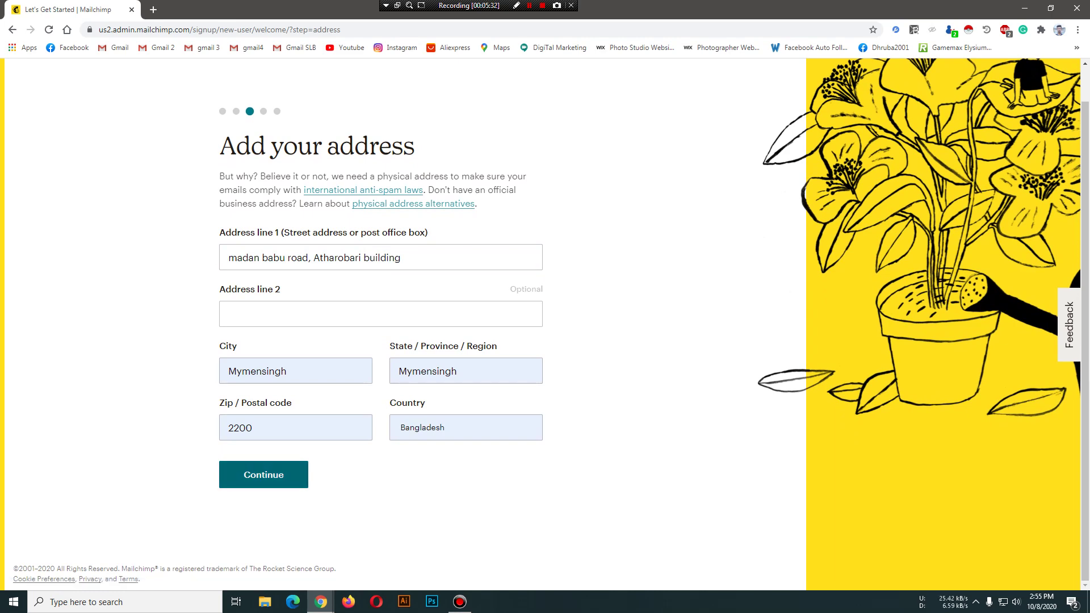
click(264, 474)
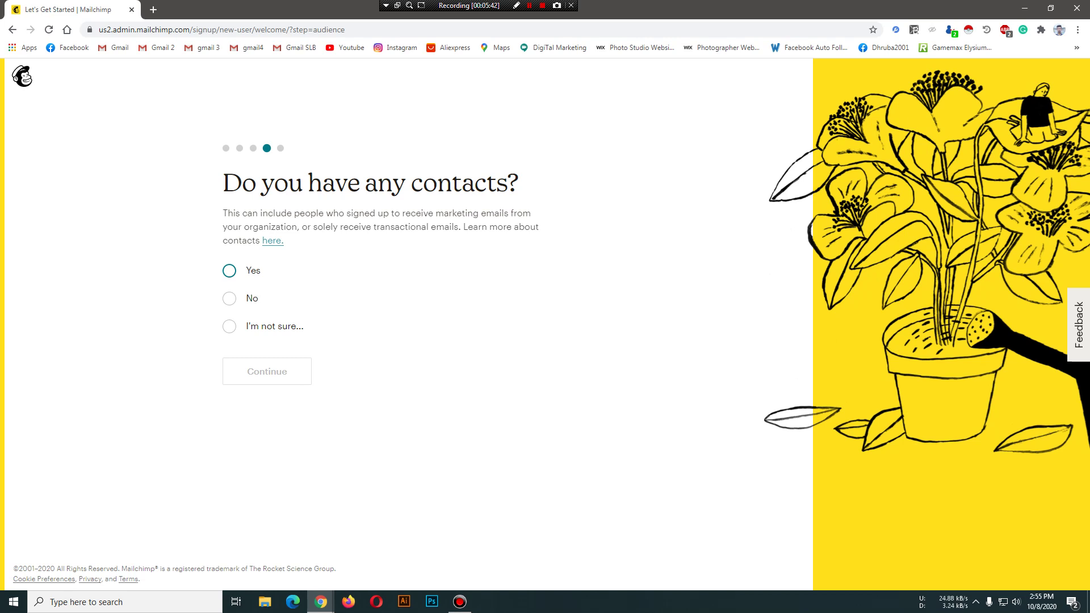
Answer No to having contacts and move to the next setup question
click(229, 299)
click(230, 343)
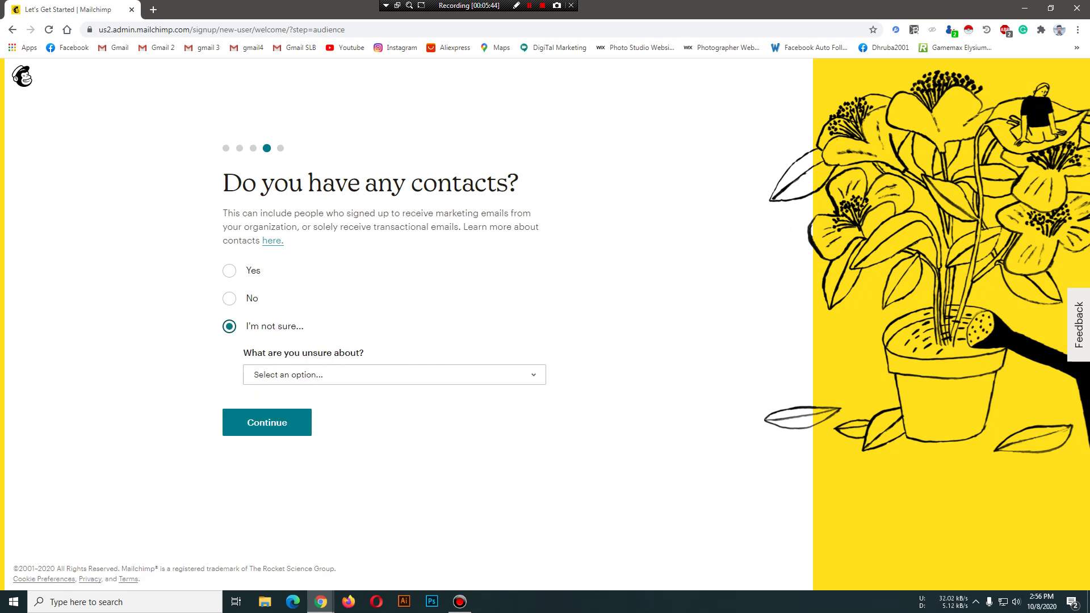
click(394, 375)
click(394, 375)
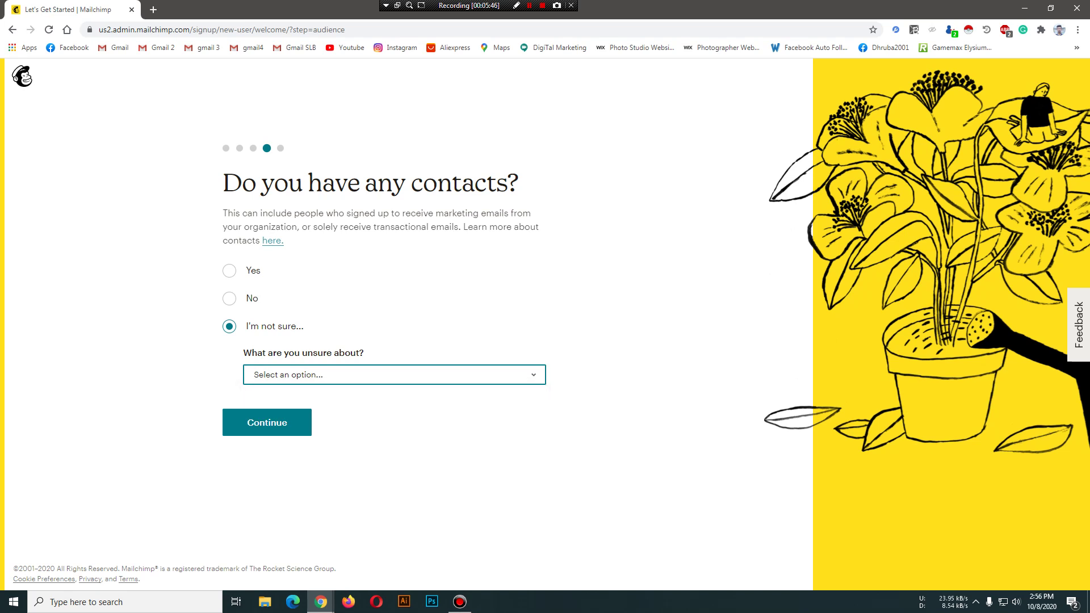
click(229, 298)
click(267, 387)
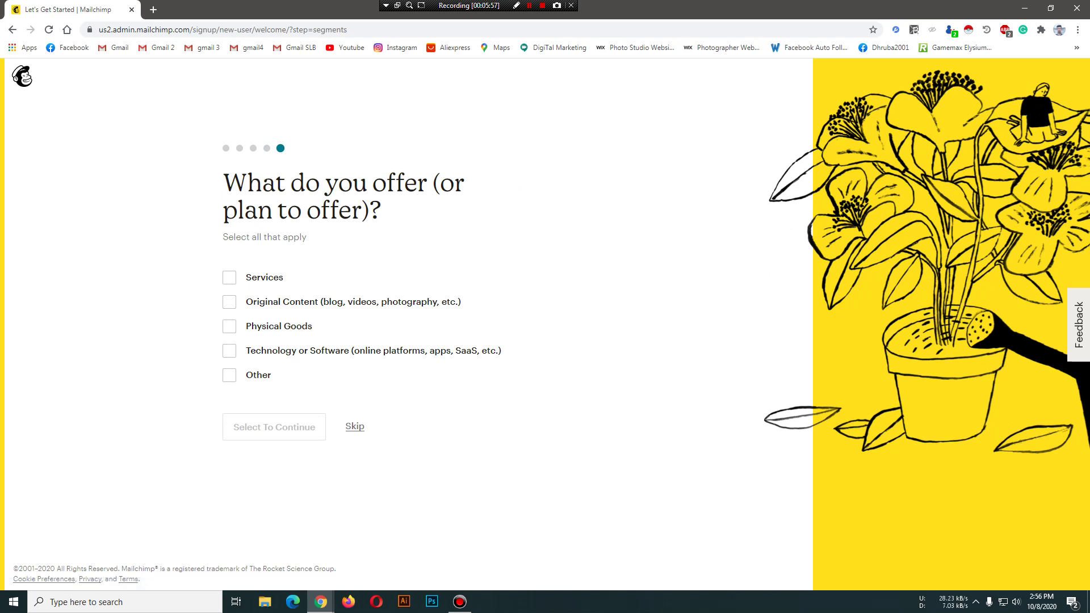
Mark Services as the offering and Other as where people access it, then continue
click(230, 277)
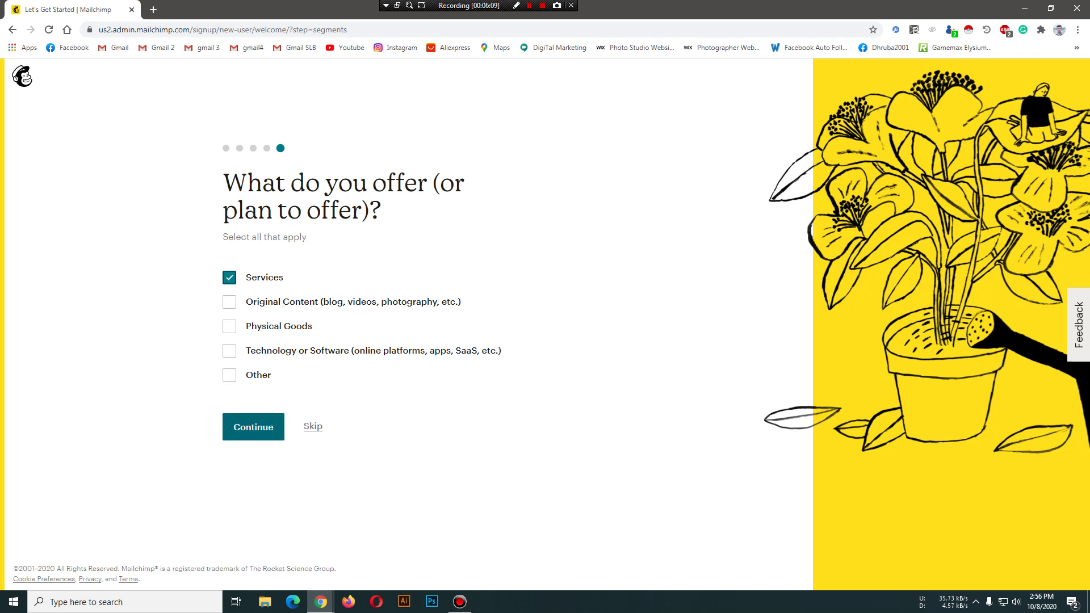
click(229, 375)
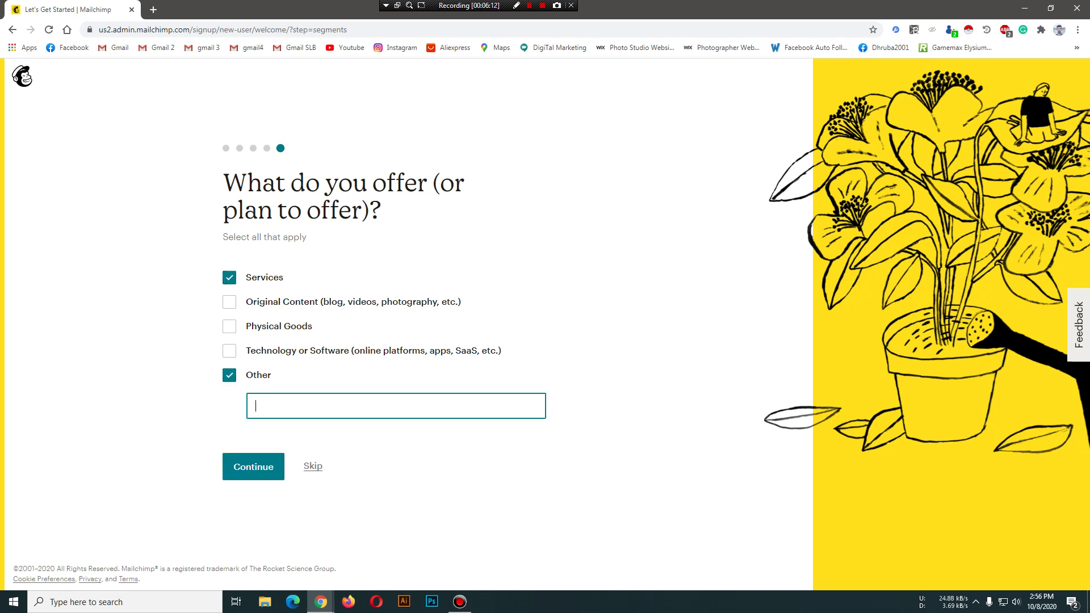
click(229, 375)
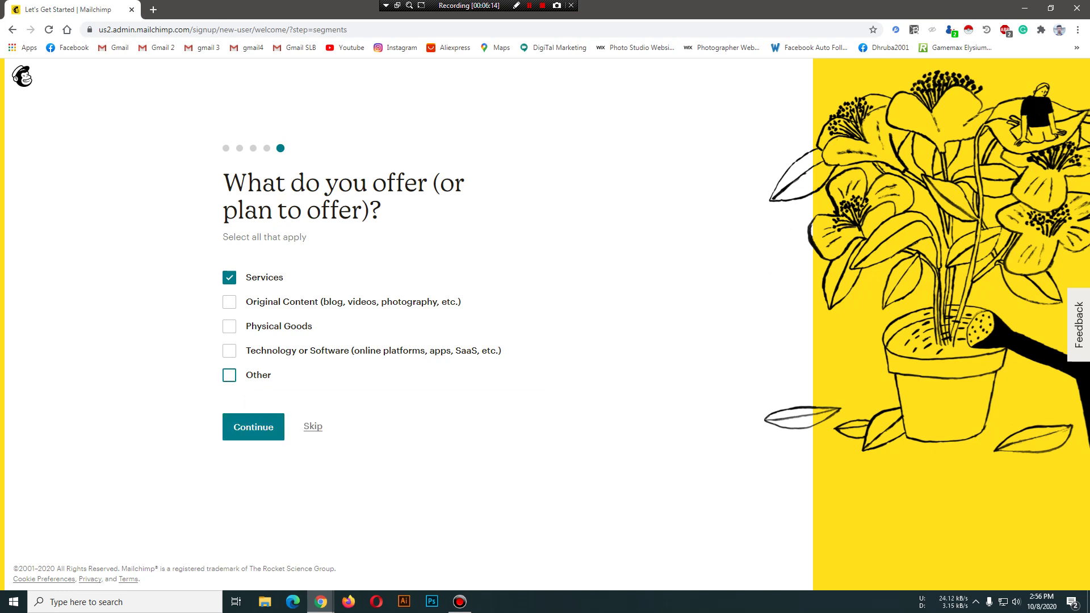
key(Tab)
key(Return)
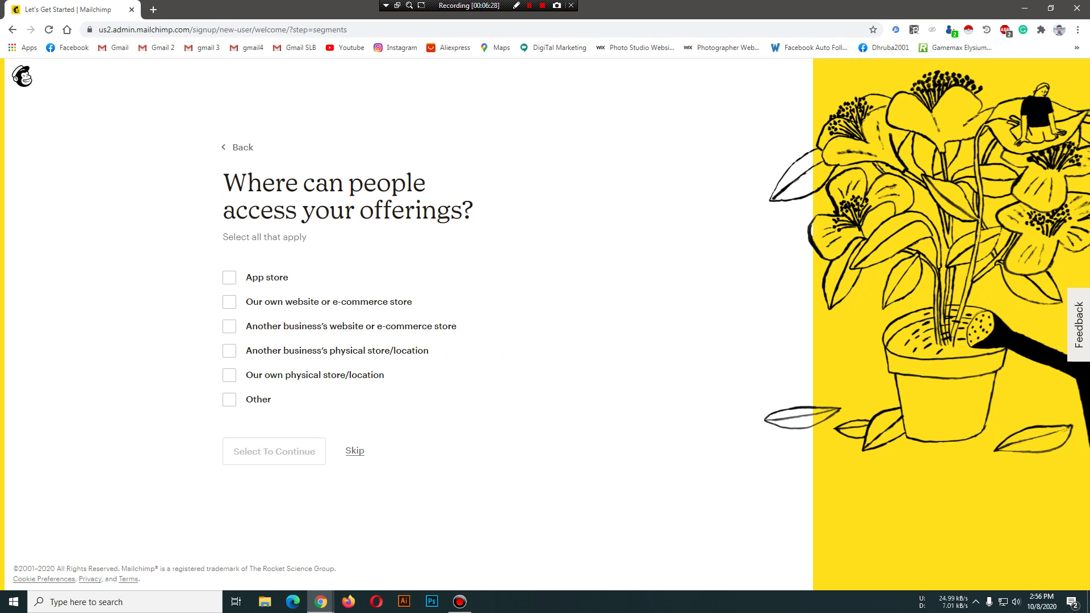
click(229, 399)
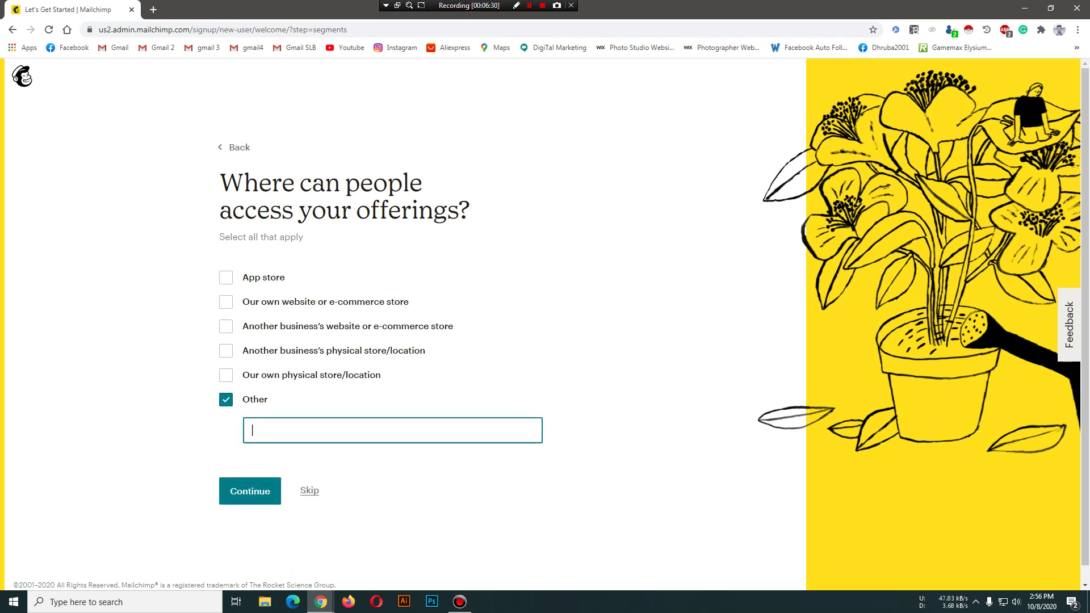
click(249, 491)
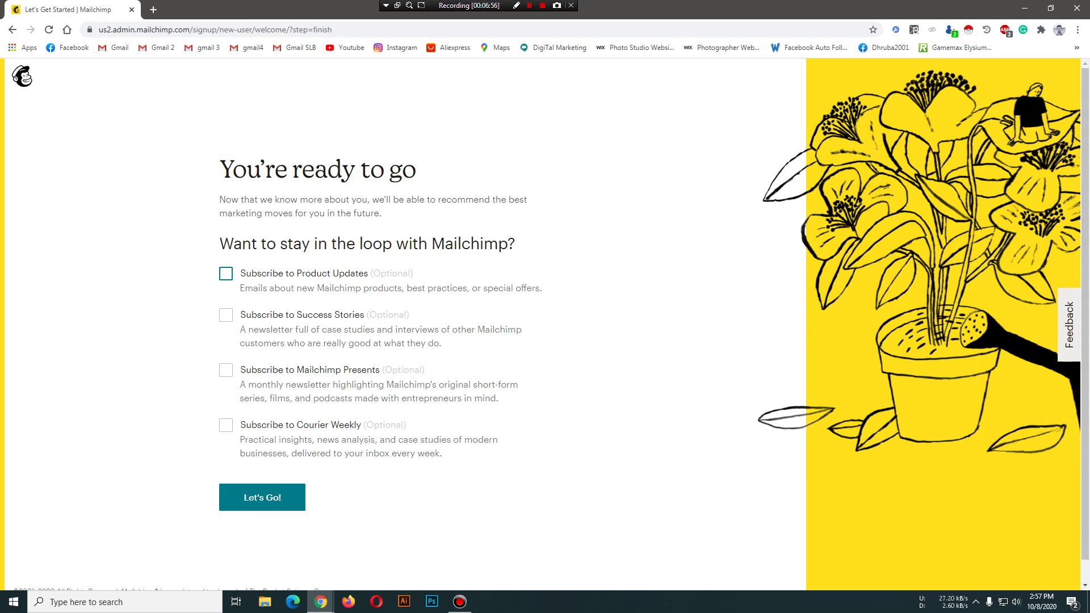
Finish setup with Let's Go! and leave every newsletter subscription unticked
click(261, 497)
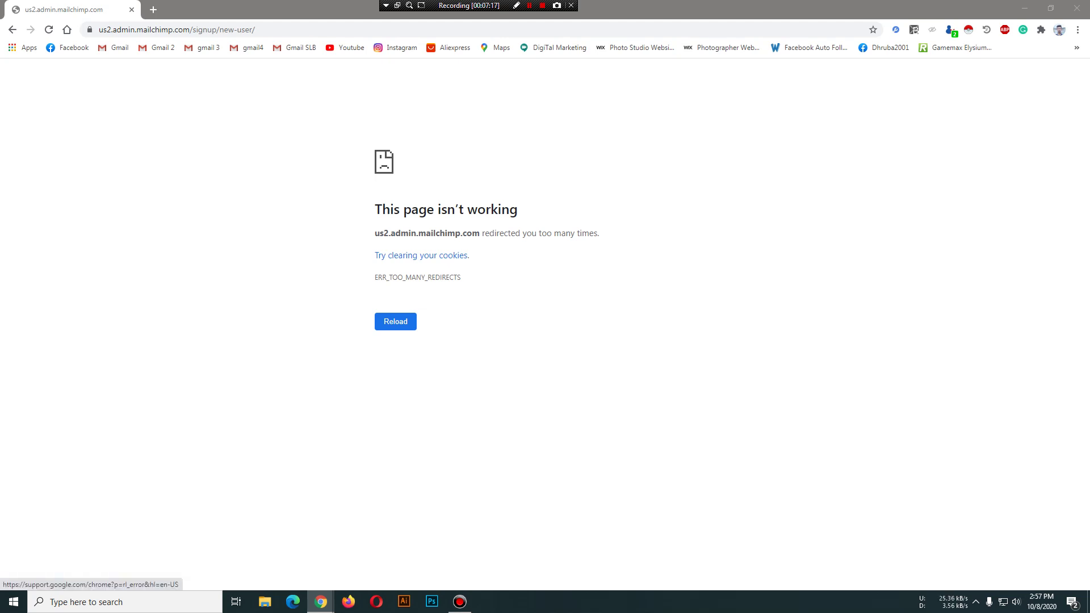
Get past the redirect error by searching 'mailchi' and opening the Mailchimp site from the results
click(422, 255)
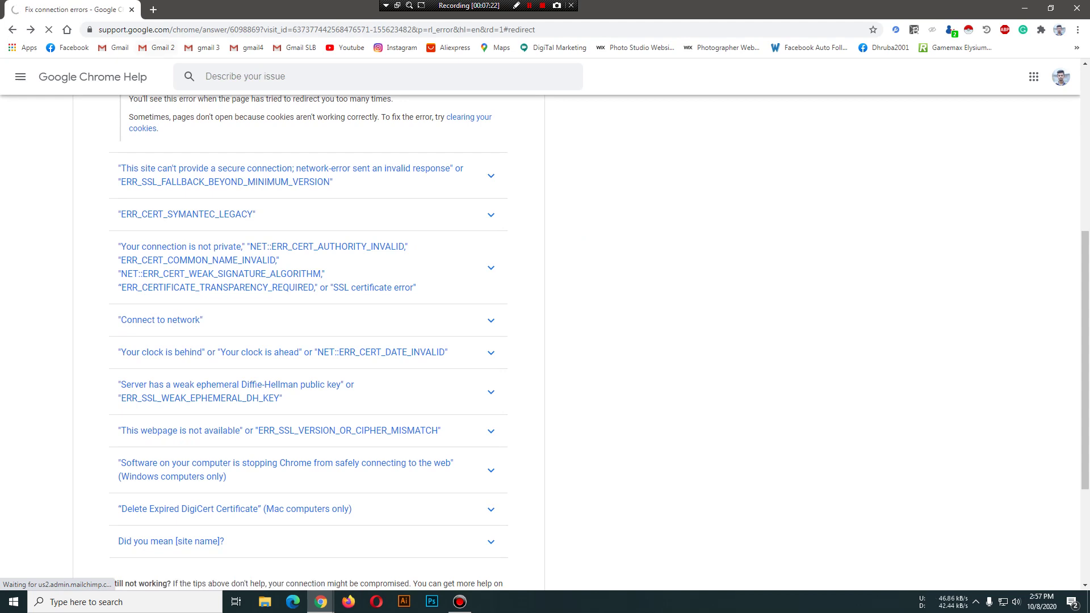
key(ctrl+l)
text(mai)
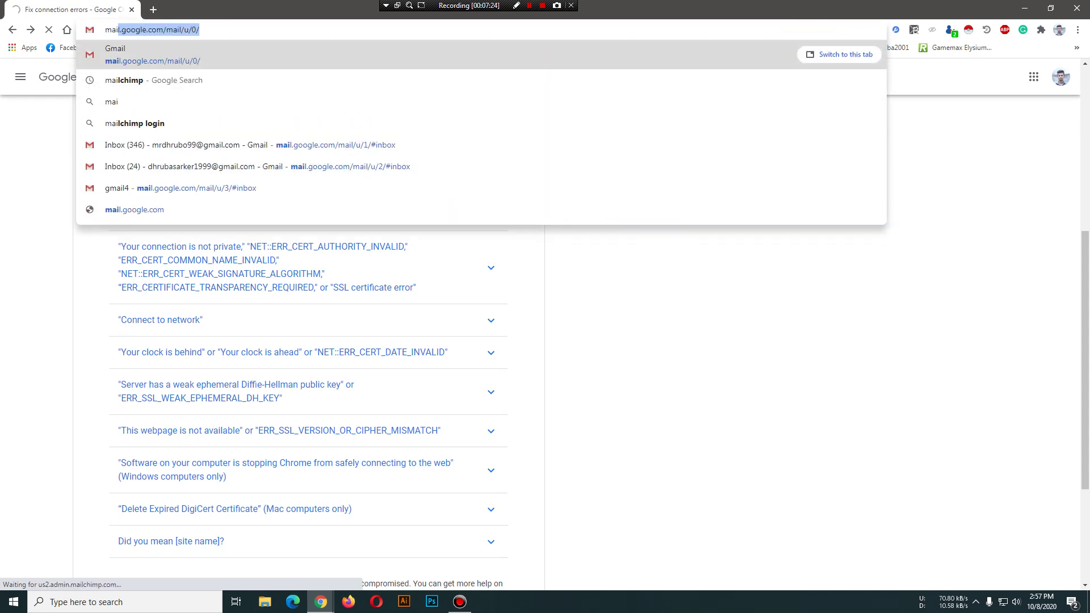
text(lch)
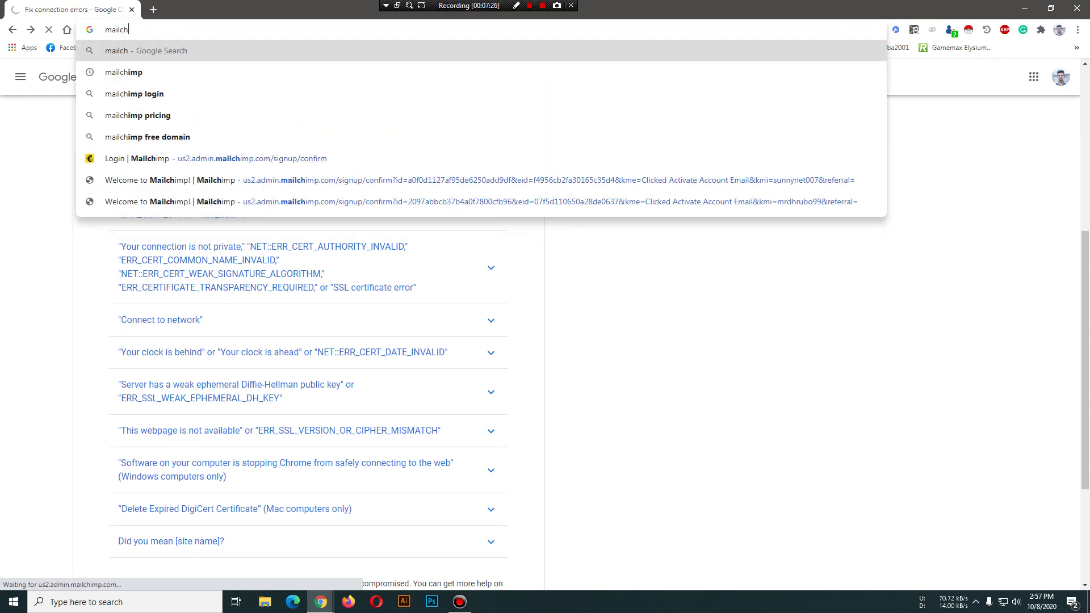
text(imp)
key(Return)
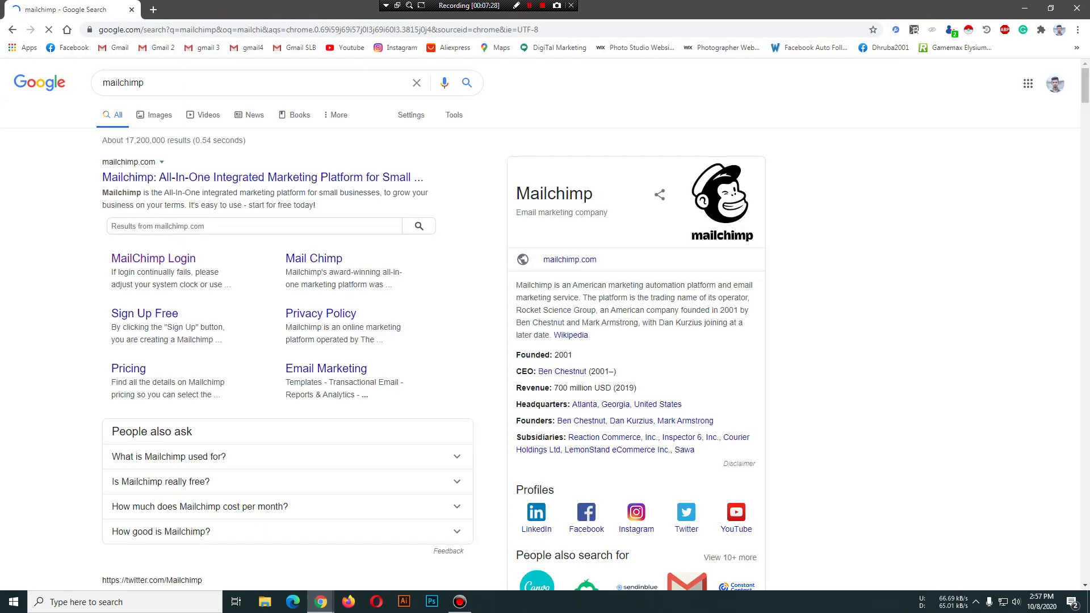
click(340, 177)
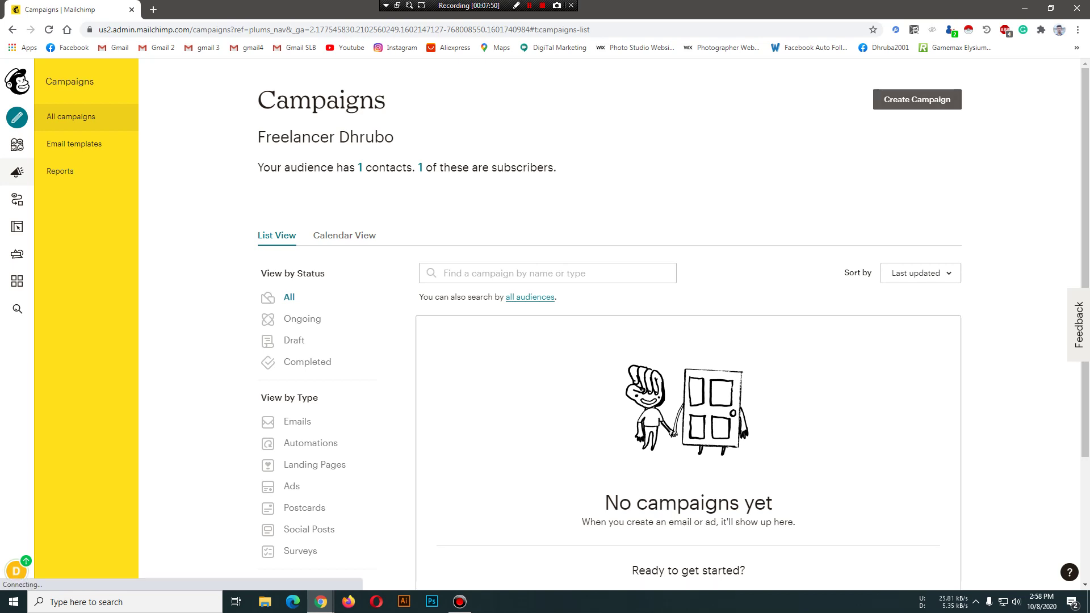
From the Email templates list, start a new template with Create Template
click(73, 144)
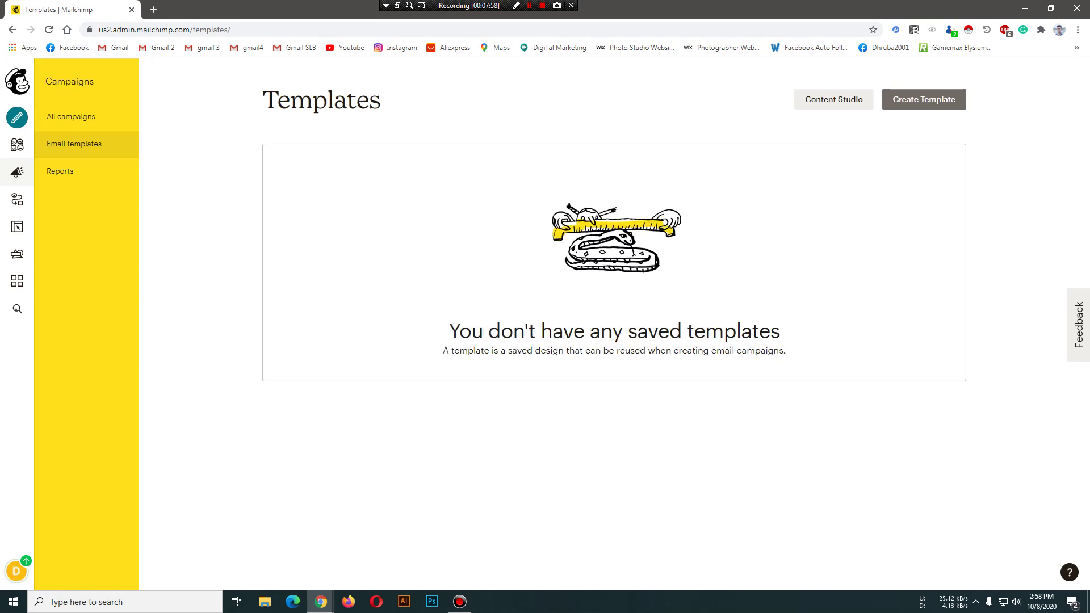
click(924, 100)
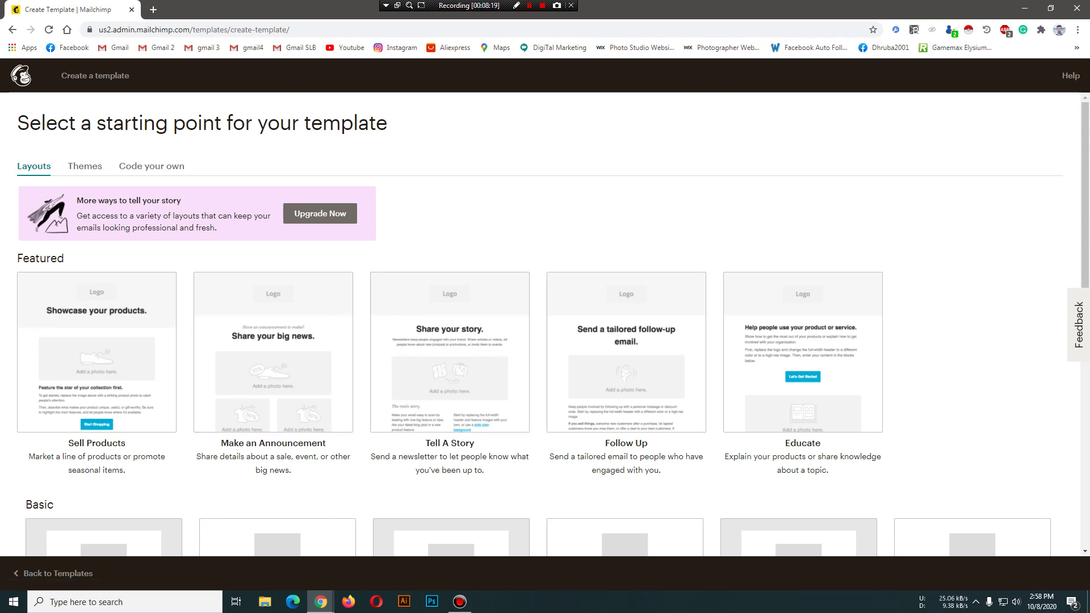
Compare the Themes, Code your own and Layouts starting points for the template
click(84, 166)
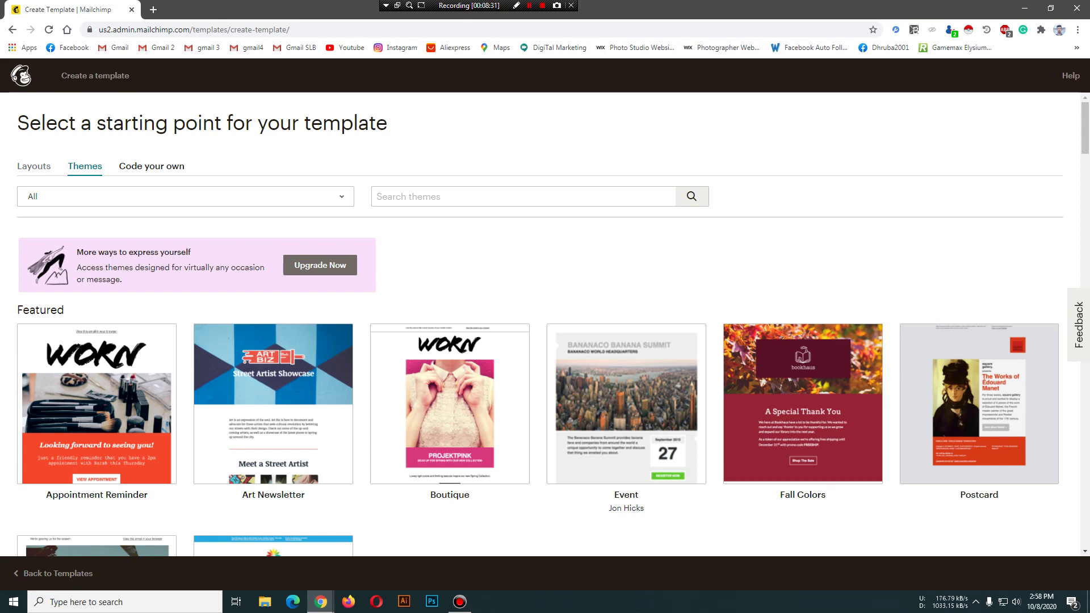
click(151, 165)
click(34, 165)
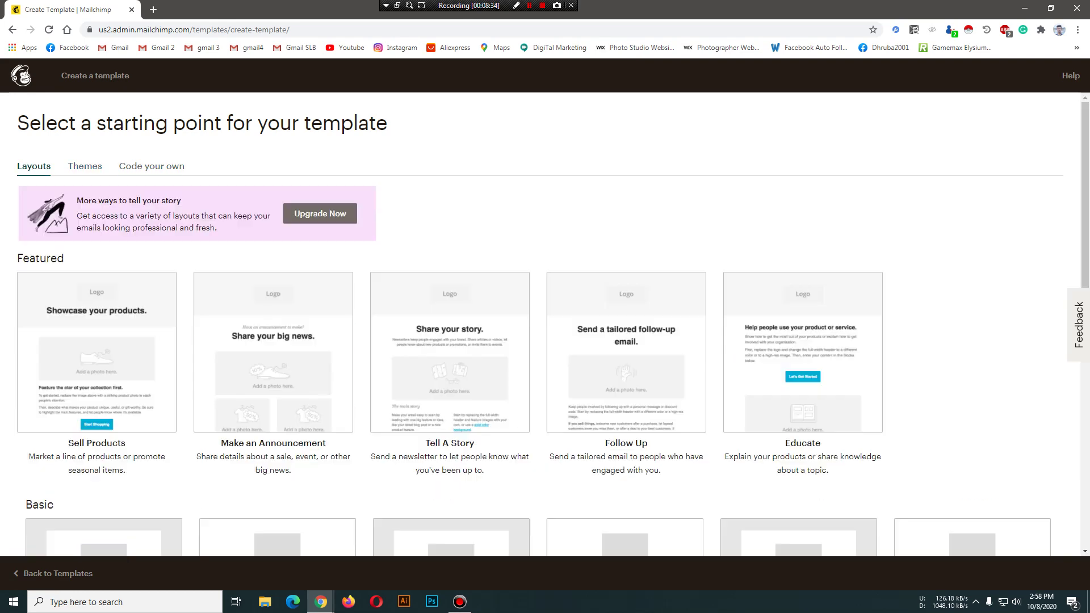
scroll(278, 369, down, 4)
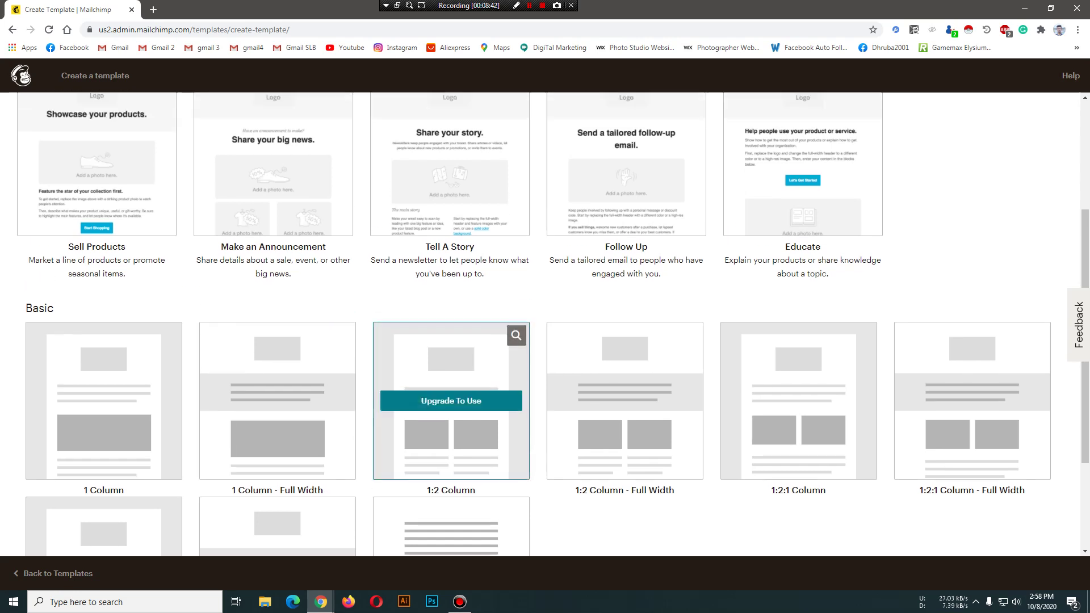
scroll(451, 369, up, 3)
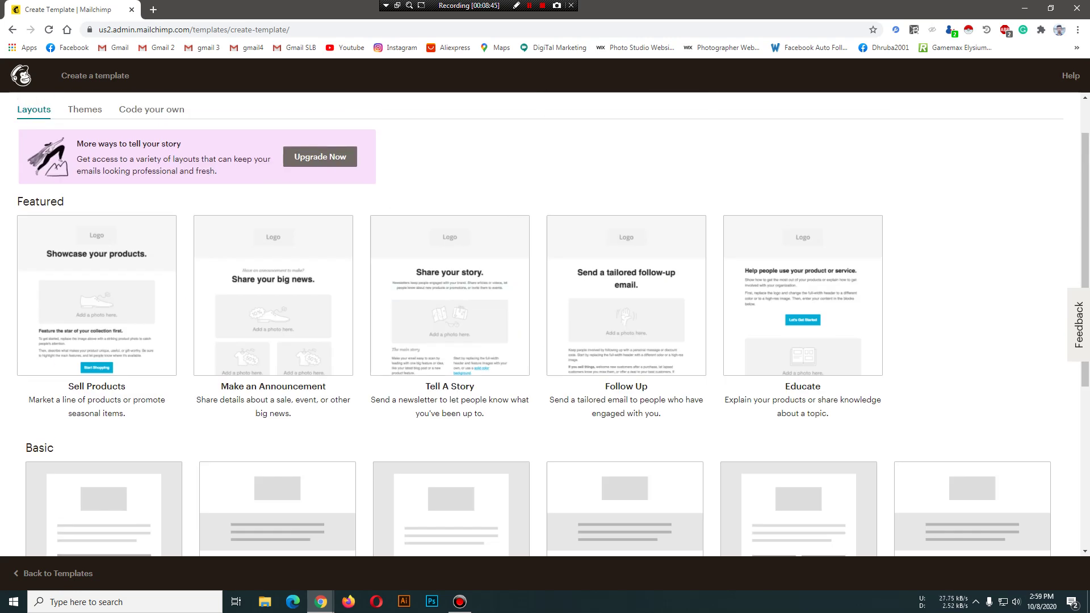
scroll(97, 239, down, 2)
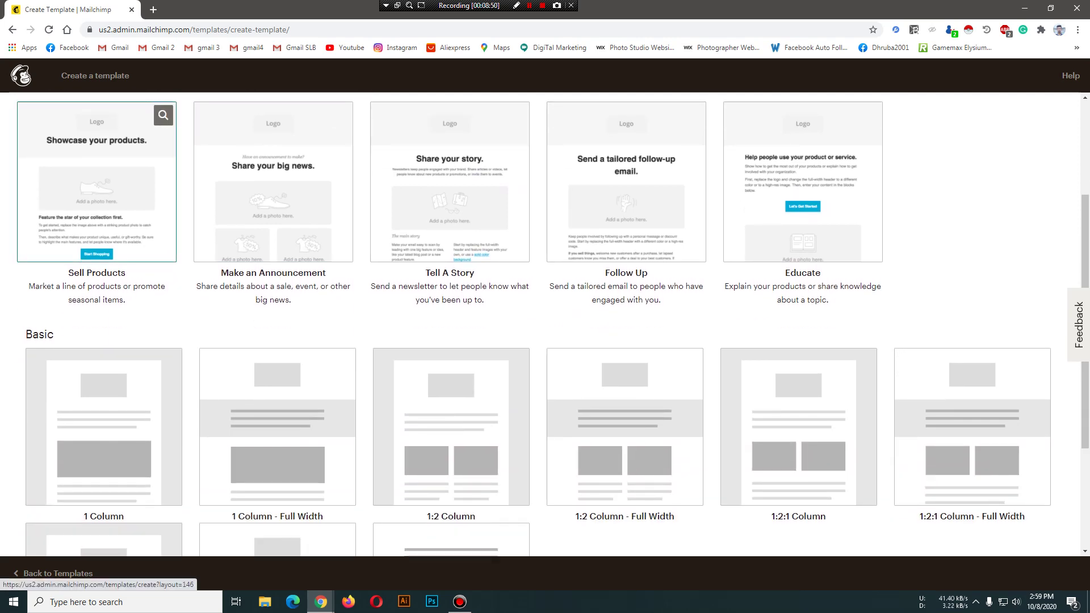
scroll(97, 238, up, 3)
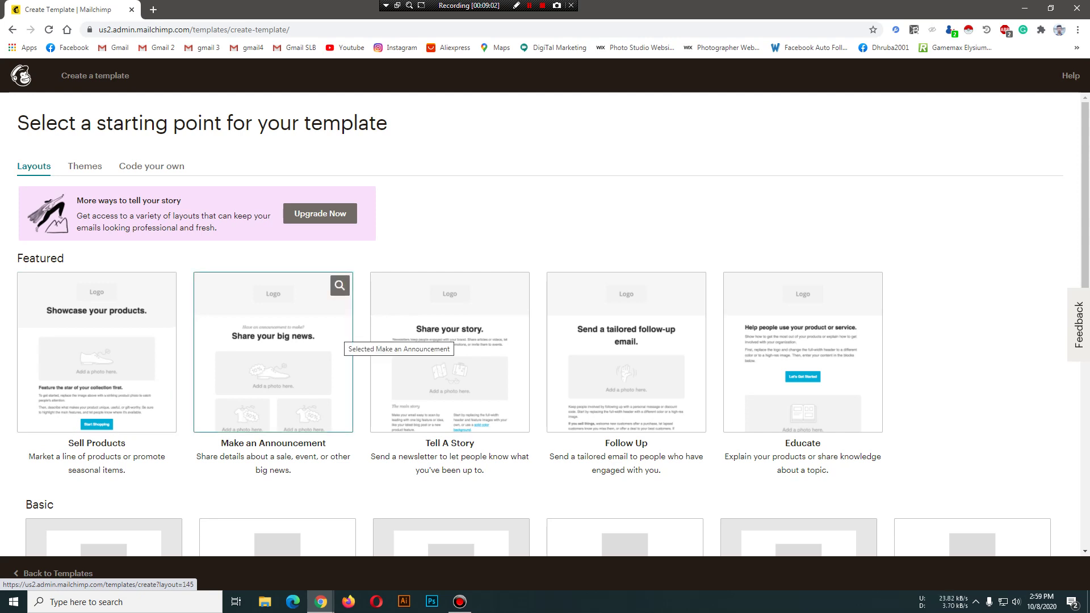
Revisit the Code your own, Themes and Layouts options, then return to the account dashboard
click(151, 166)
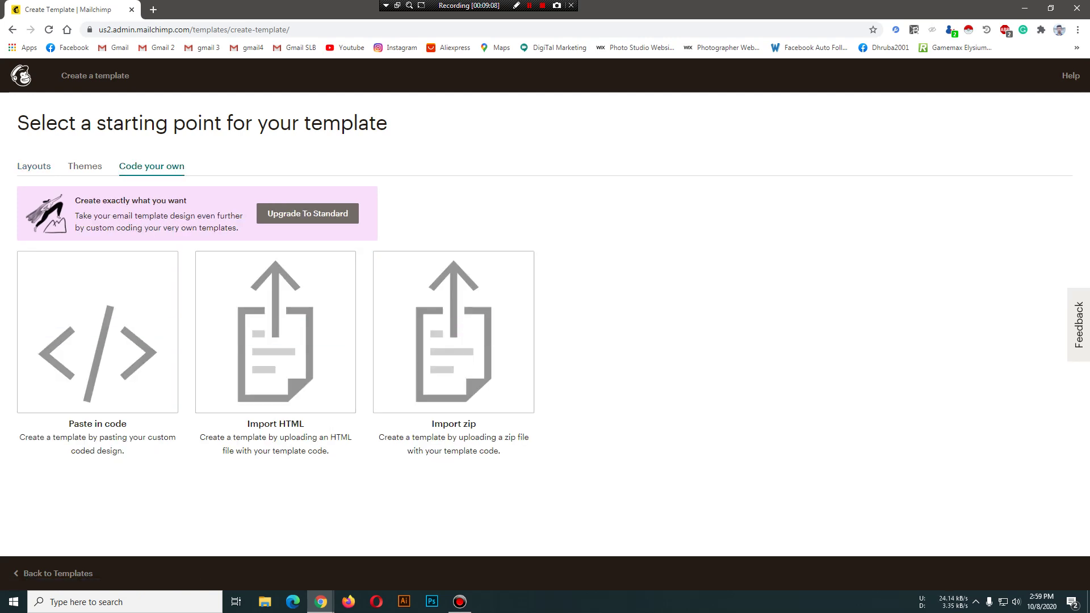
click(84, 166)
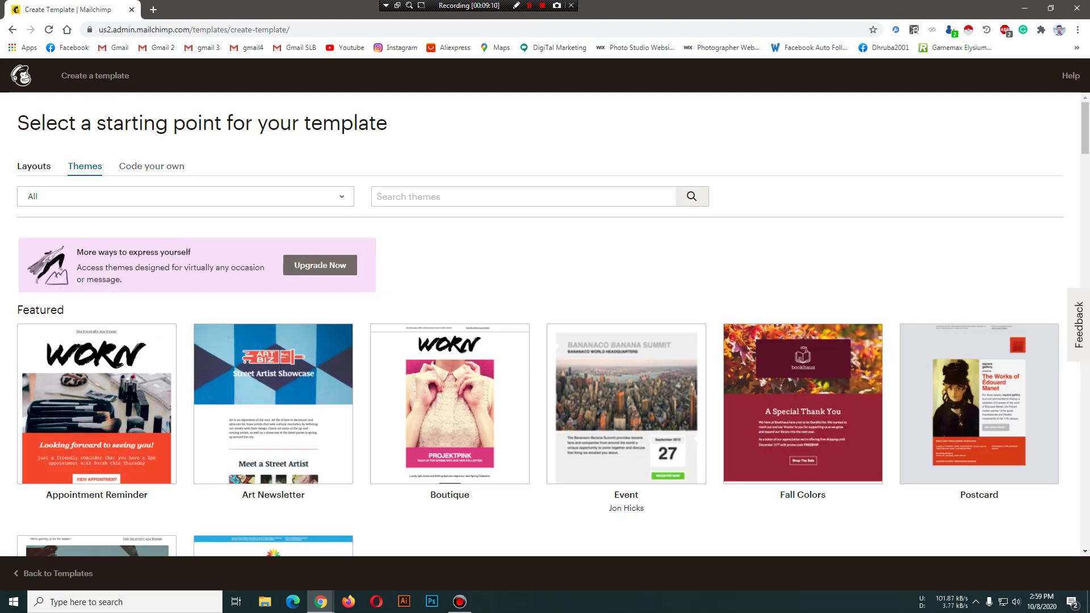
scroll(85, 166, down, 3)
scroll(545, 323, up, 2)
click(33, 108)
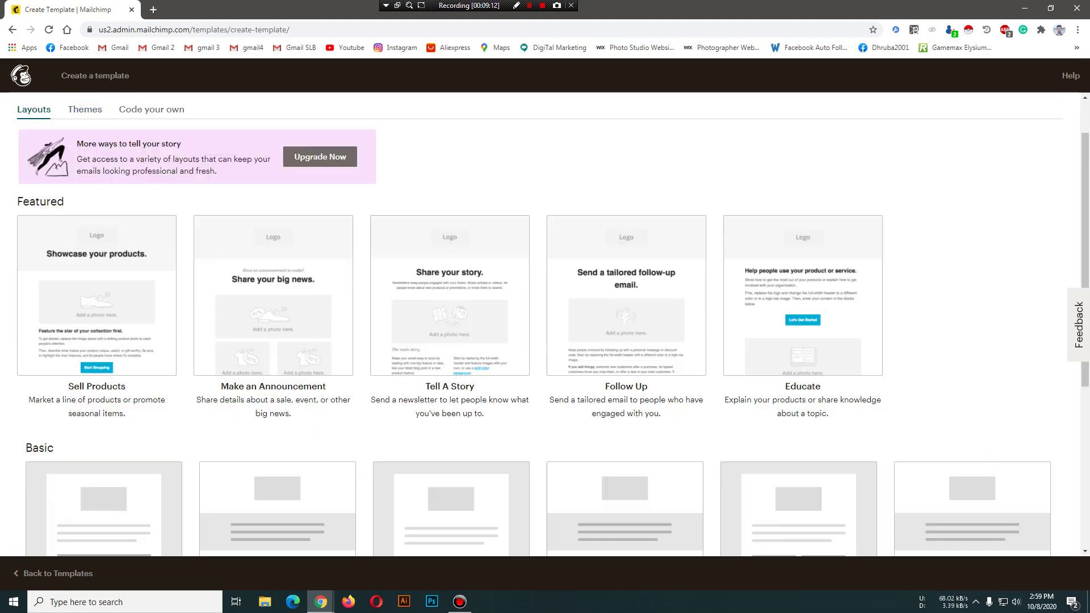
scroll(545, 324, down, 5)
scroll(545, 324, up, 5)
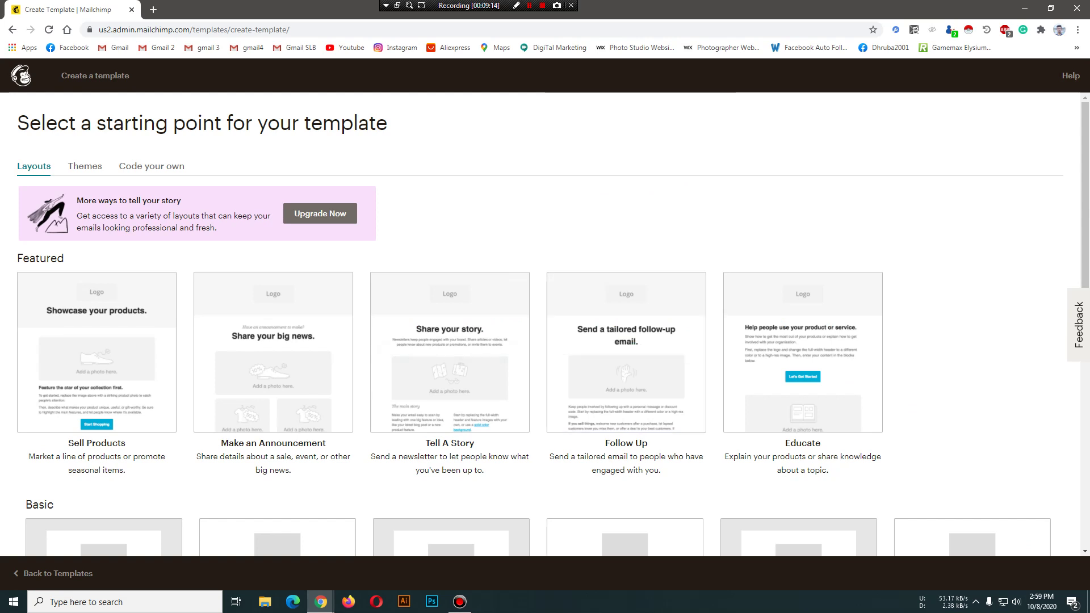
click(21, 75)
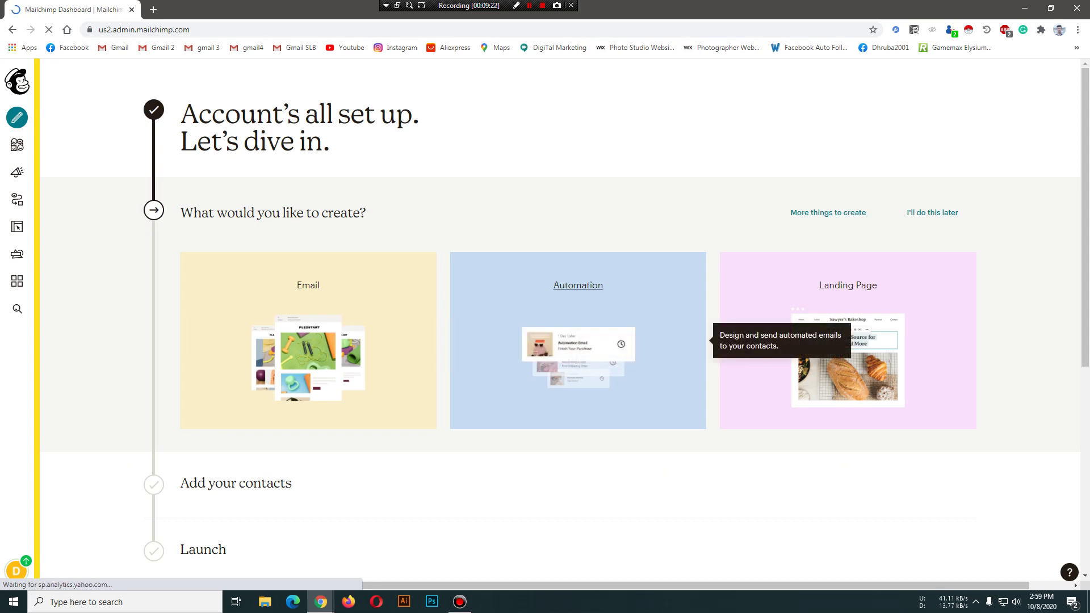
Open the audience's contacts list and scroll through the subscribed contact's full address
scroll(578, 341, down, 3)
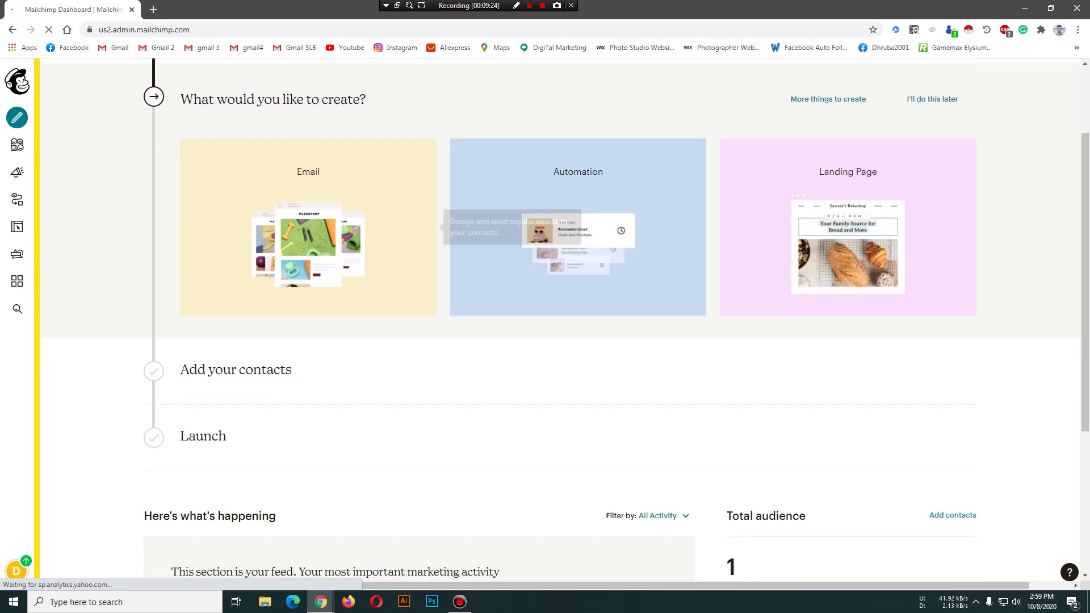
scroll(577, 341, down, 3)
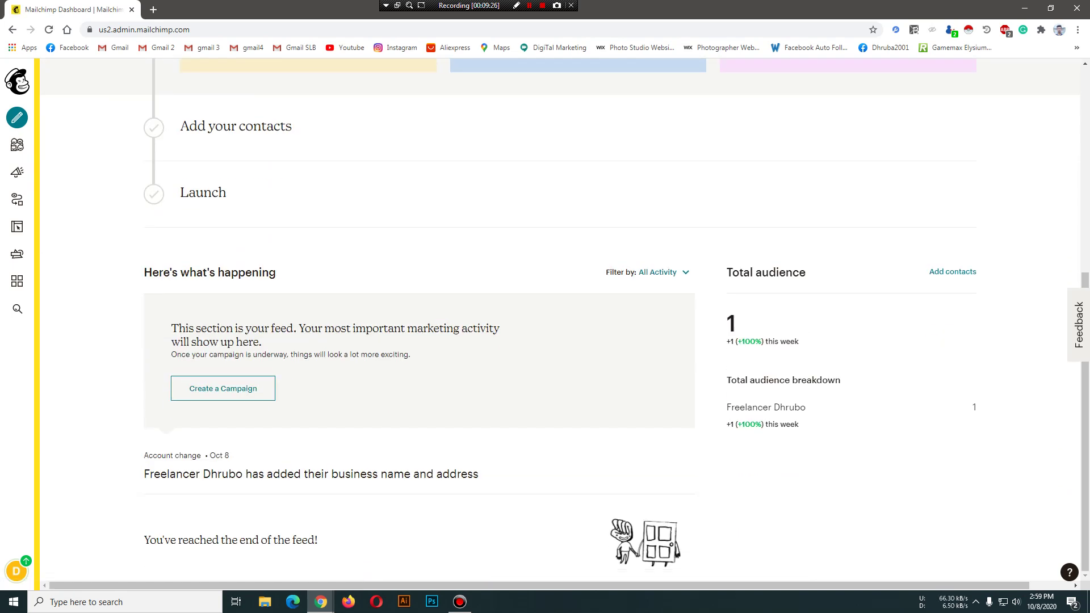
click(223, 388)
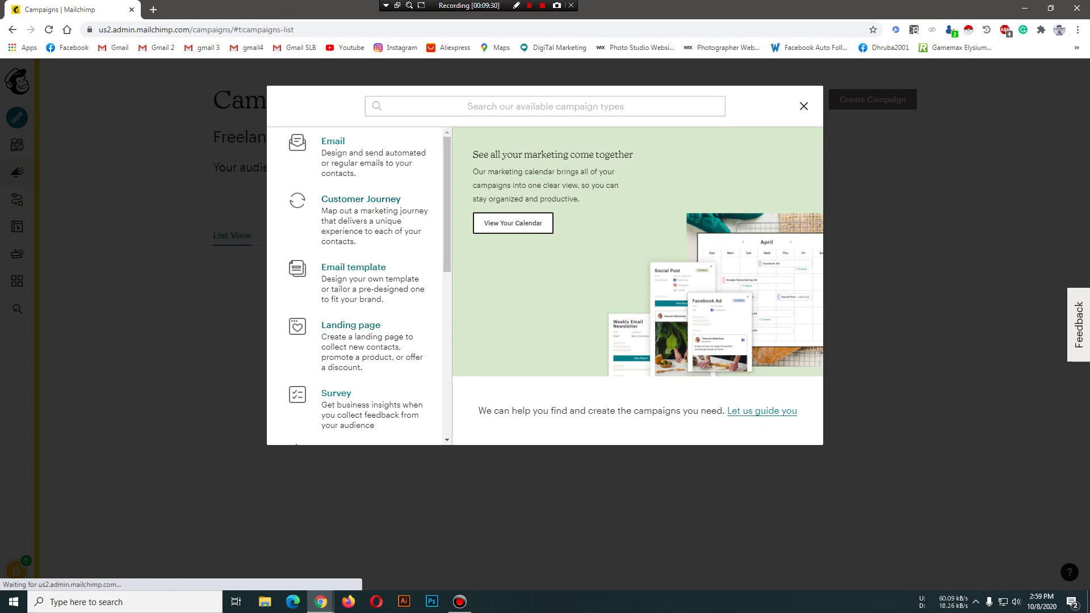
scroll(357, 284, down, 7)
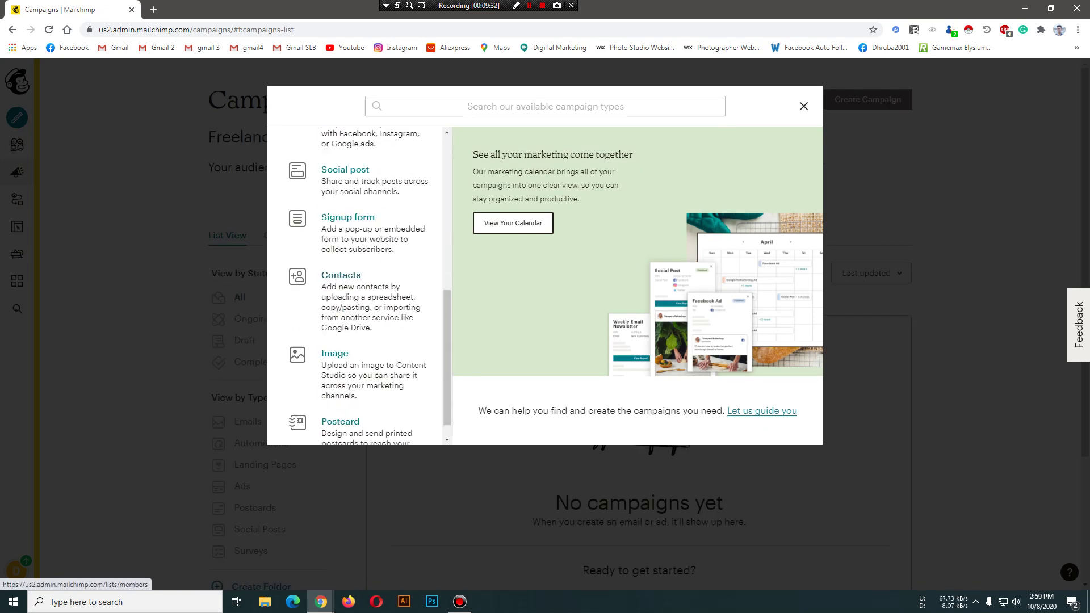
click(352, 278)
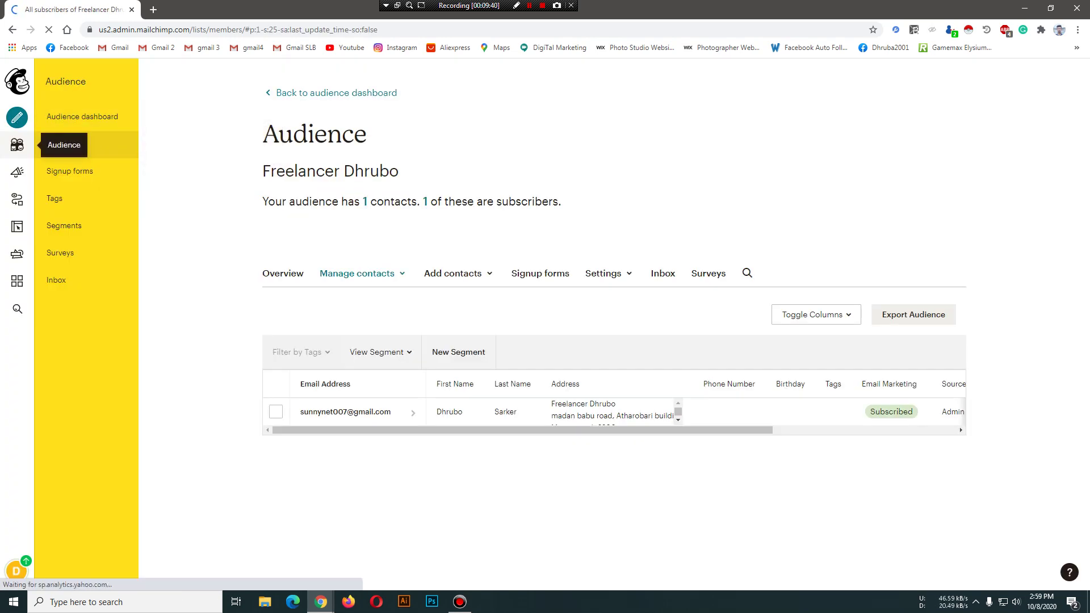
scroll(612, 412, down, 2)
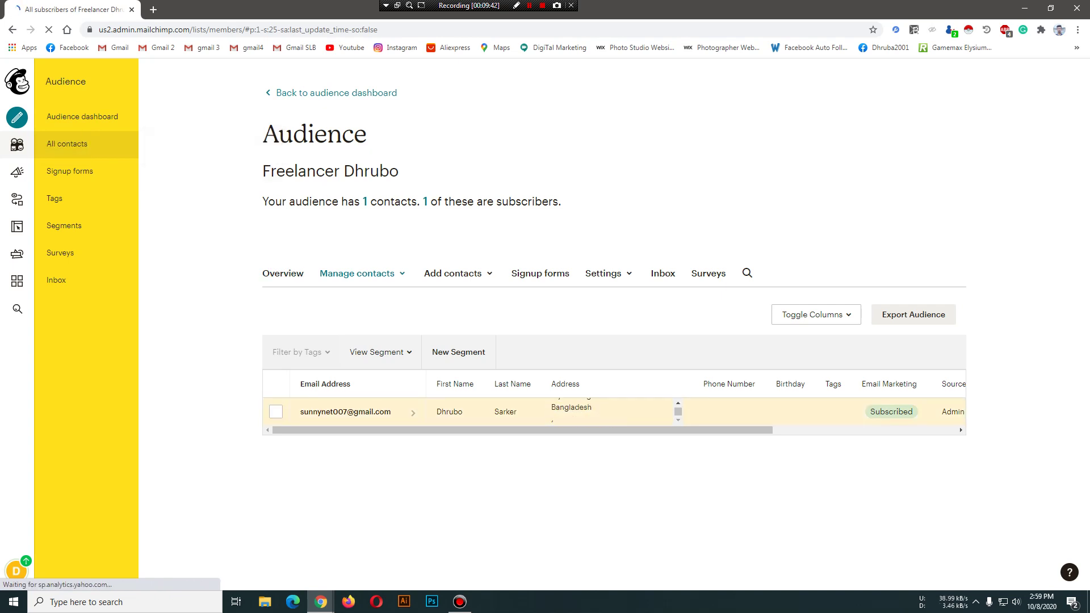
scroll(612, 412, up, 2)
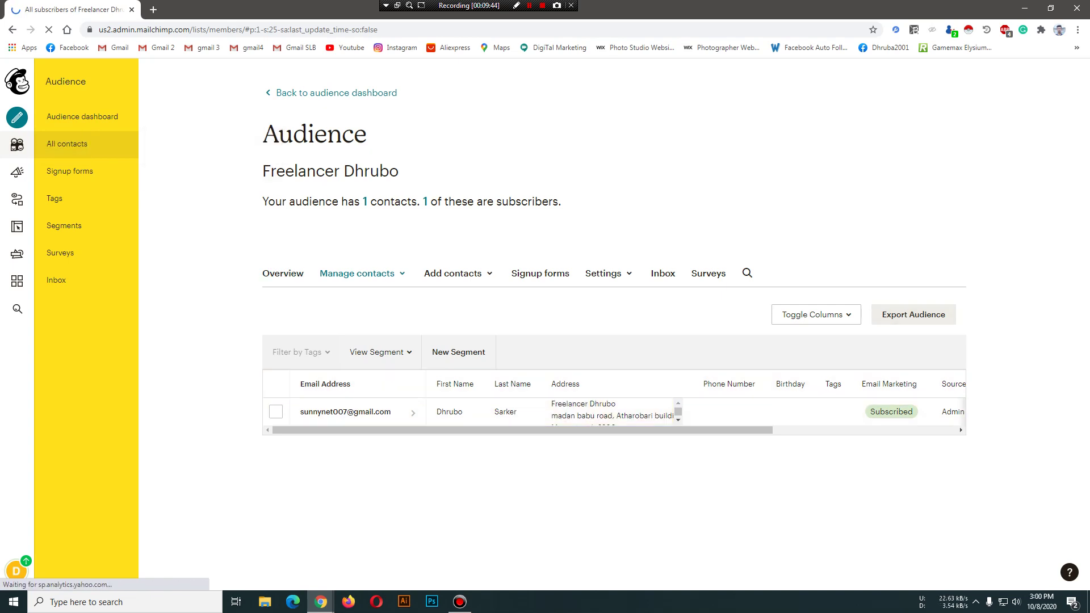
scroll(612, 412, down, 2)
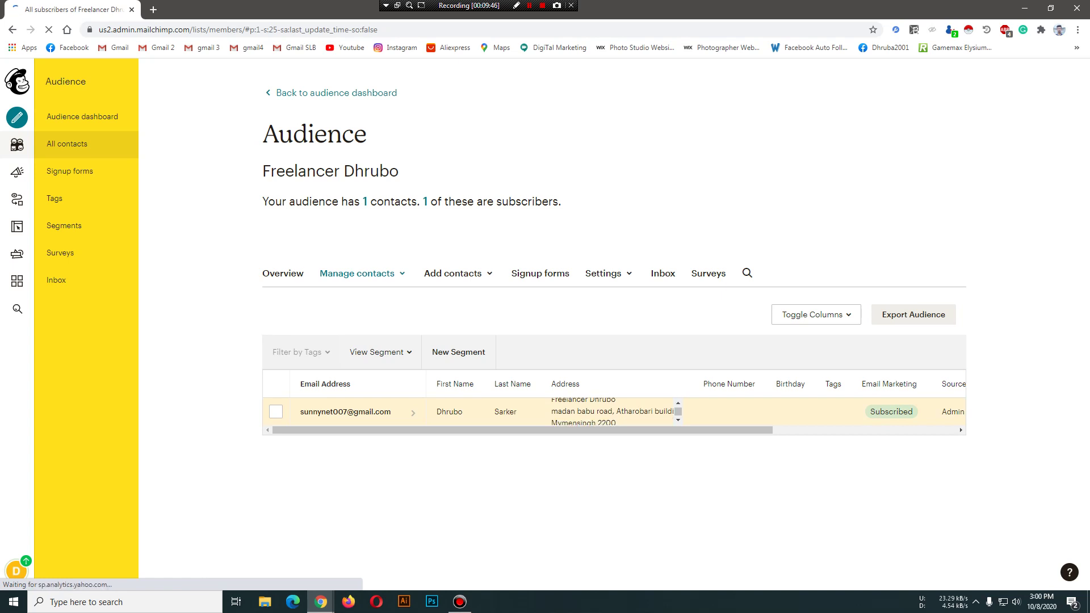
scroll(612, 412, up, 2)
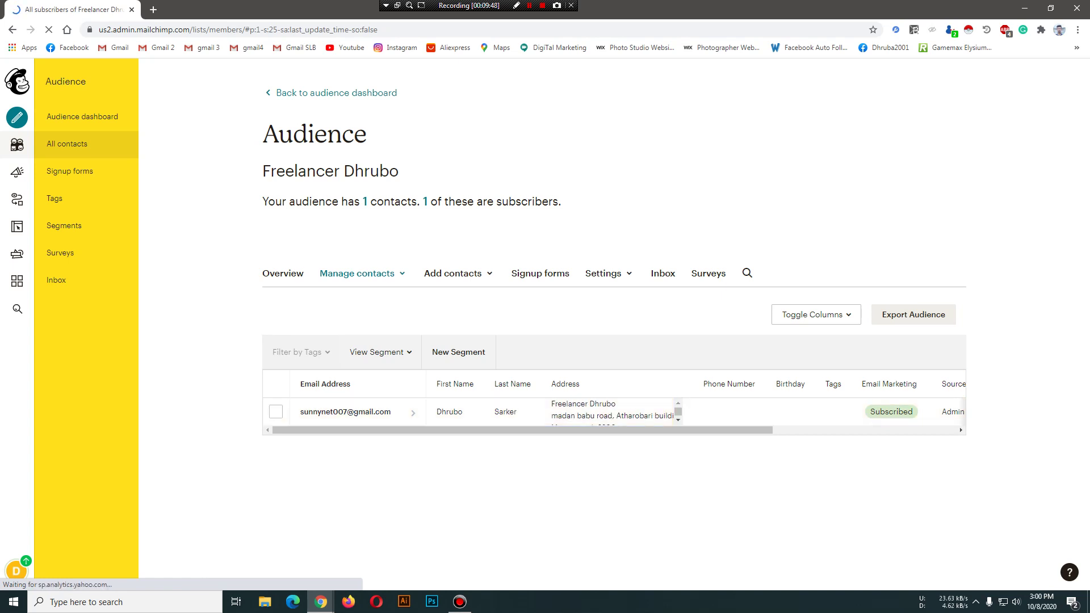
Look over the Add a subscriber form, then switch to Import contacts under Add contacts
click(452, 273)
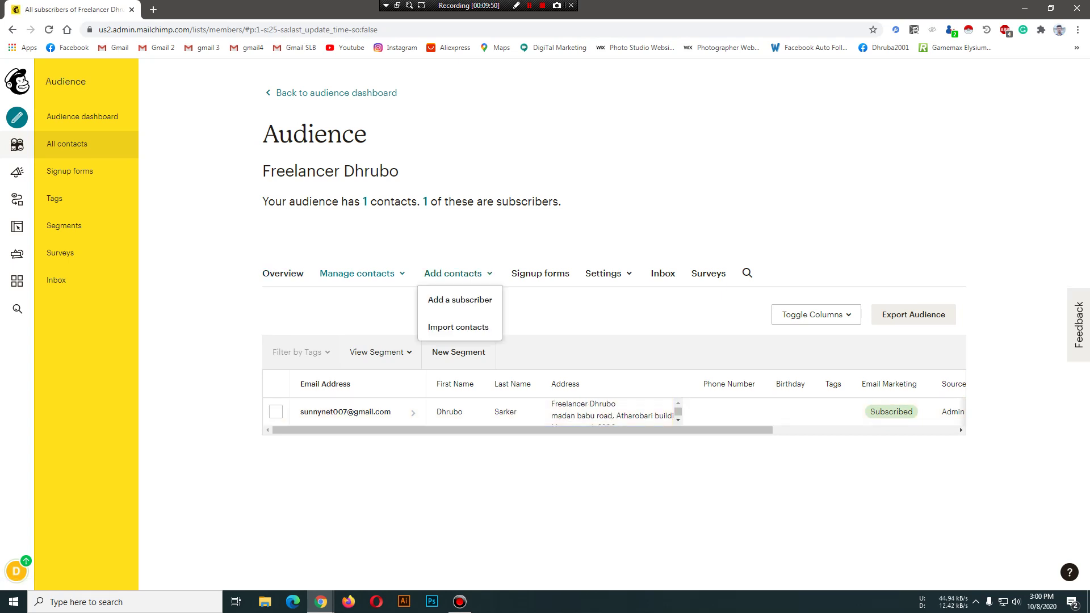
click(460, 300)
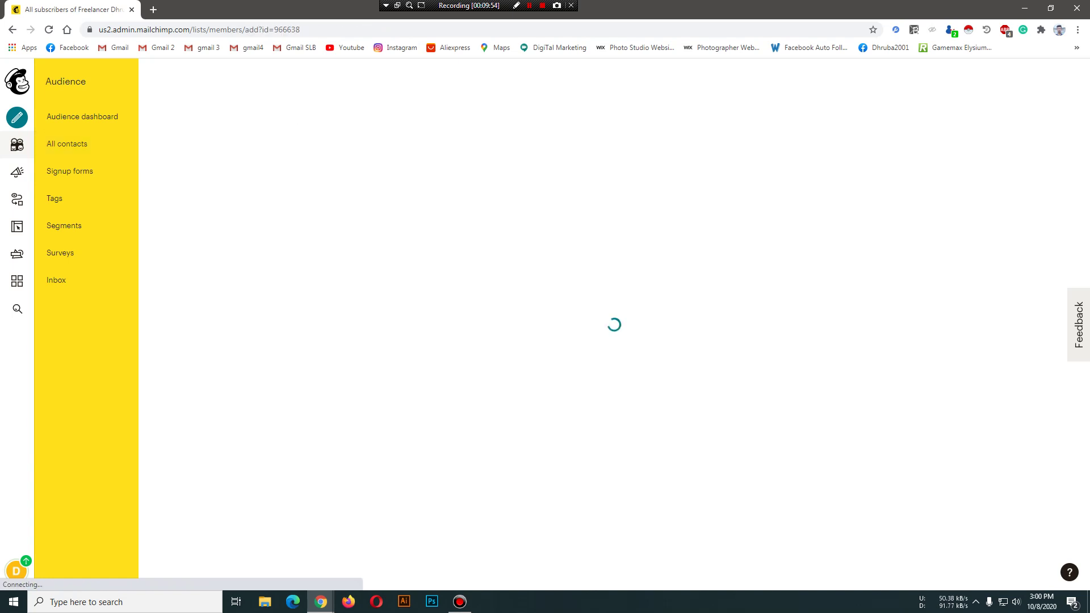
scroll(545, 324, down, 7)
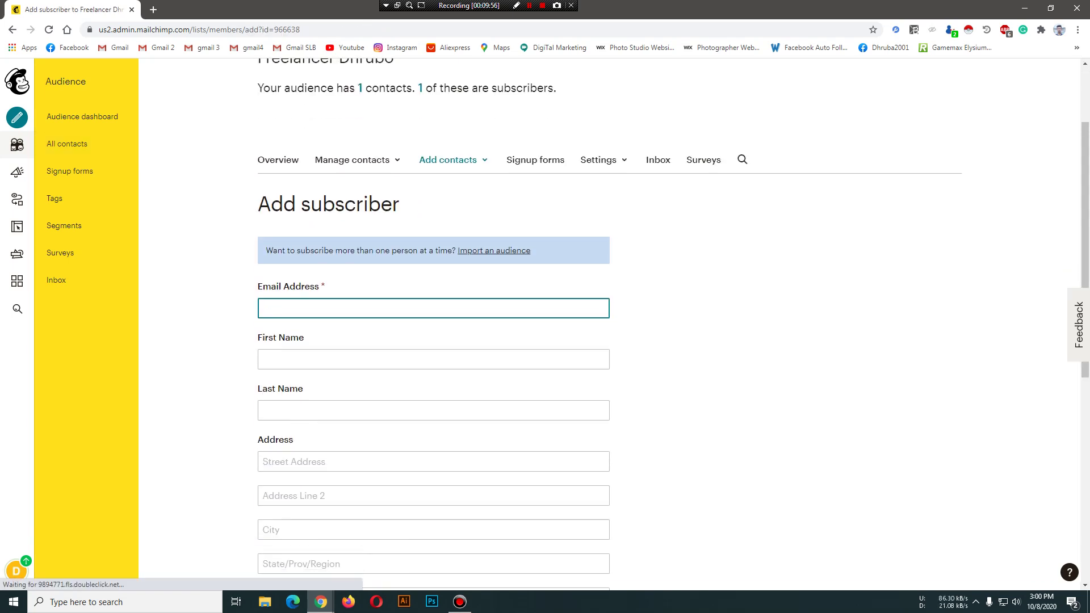
scroll(545, 324, down, 2)
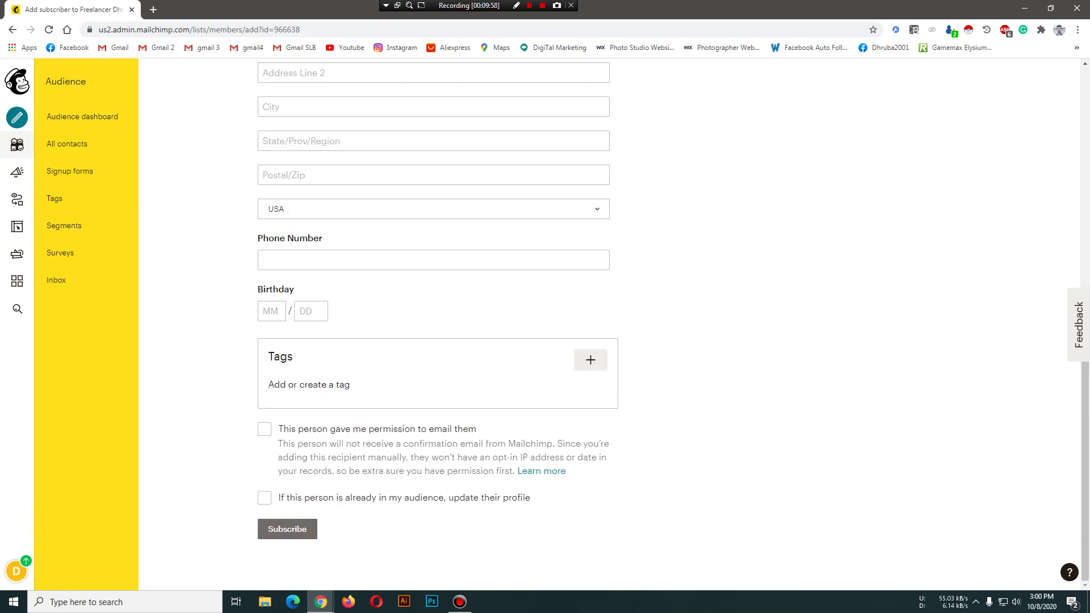
scroll(545, 323, up, 10)
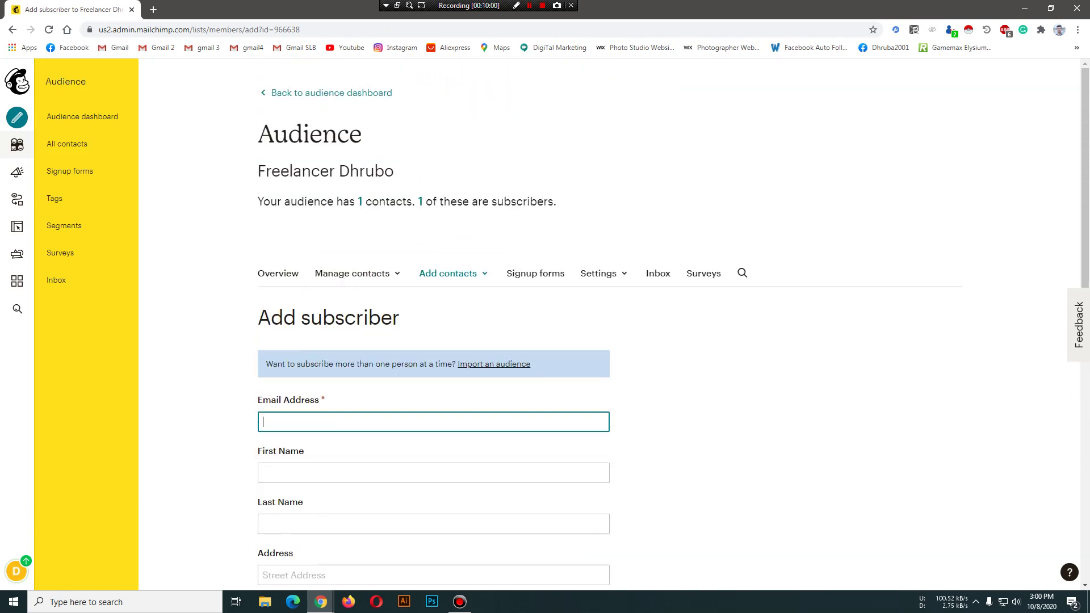
click(453, 273)
click(454, 299)
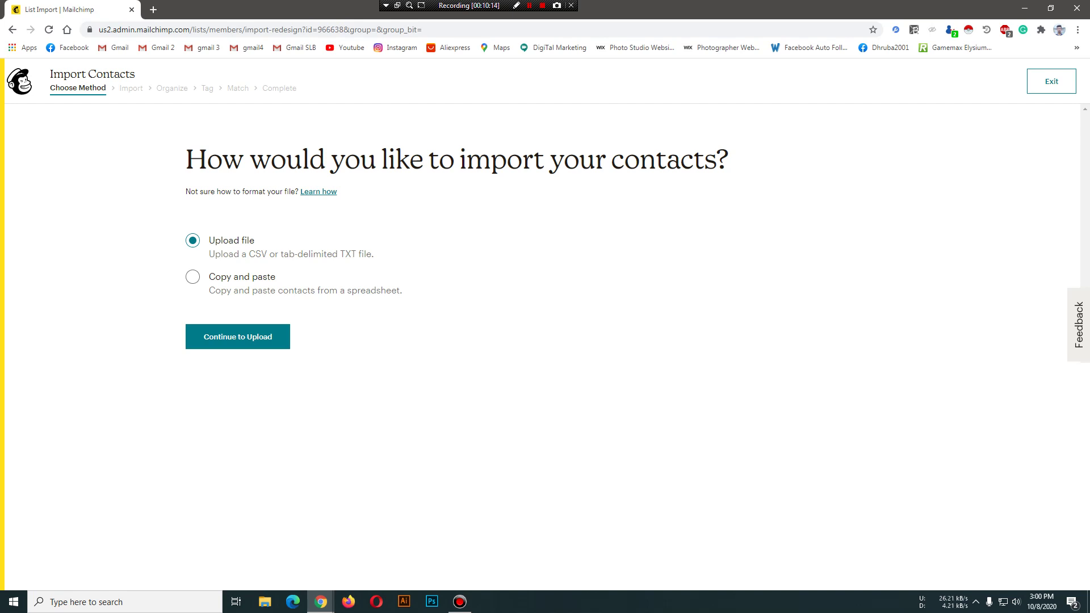
click(1025, 8)
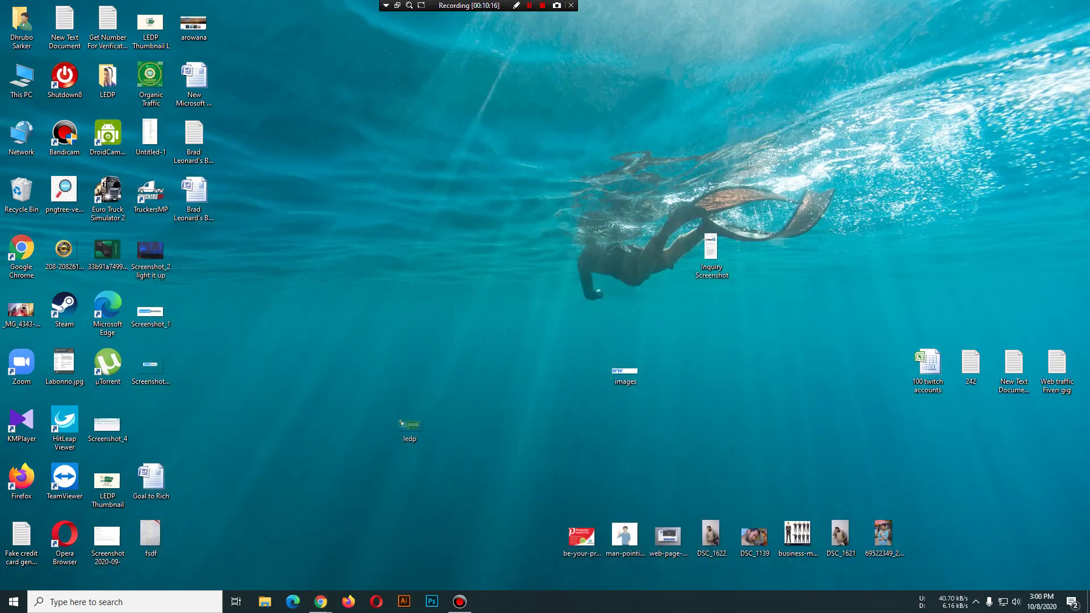
key(6)
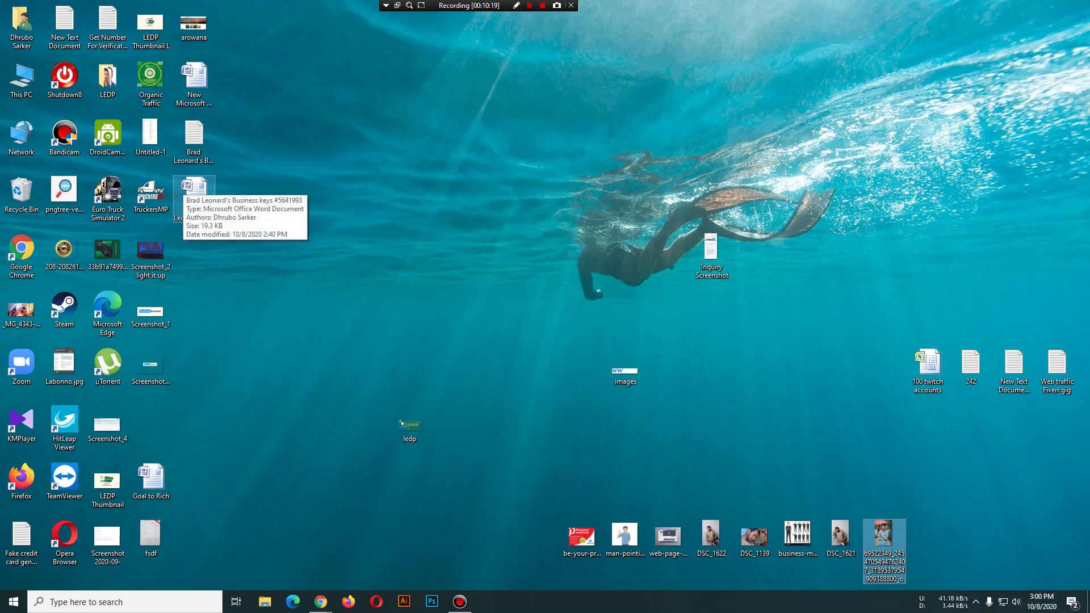
click(194, 136)
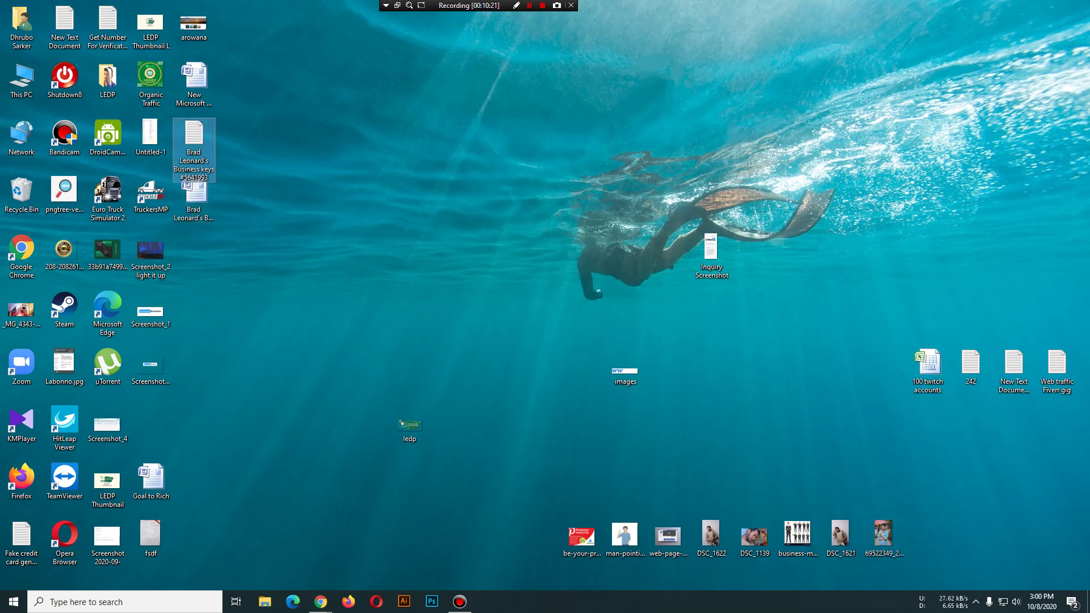
key(3)
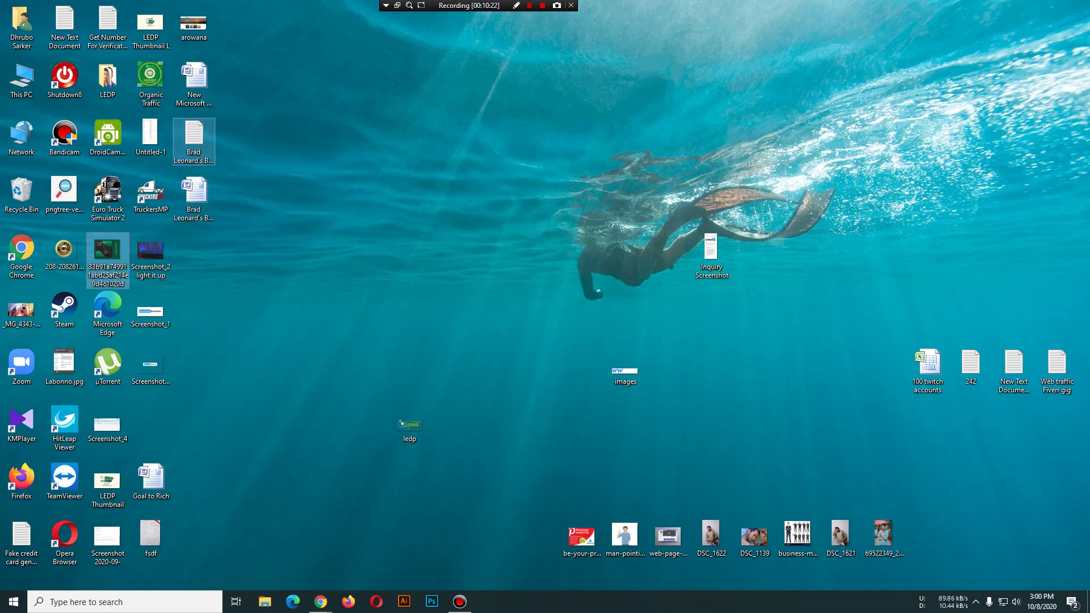
click(321, 602)
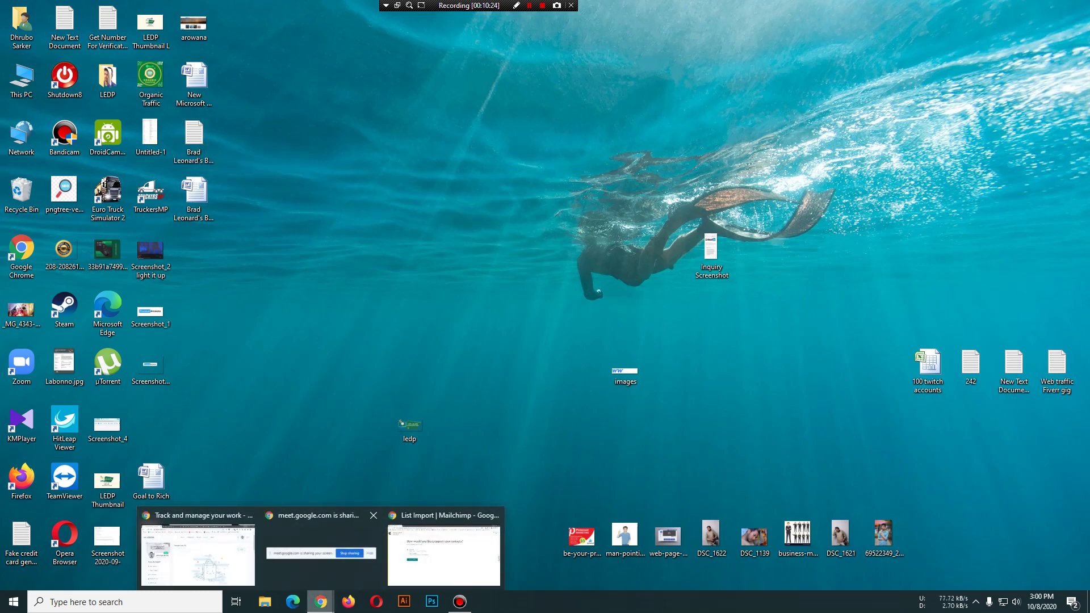
mouse_move(321, 601)
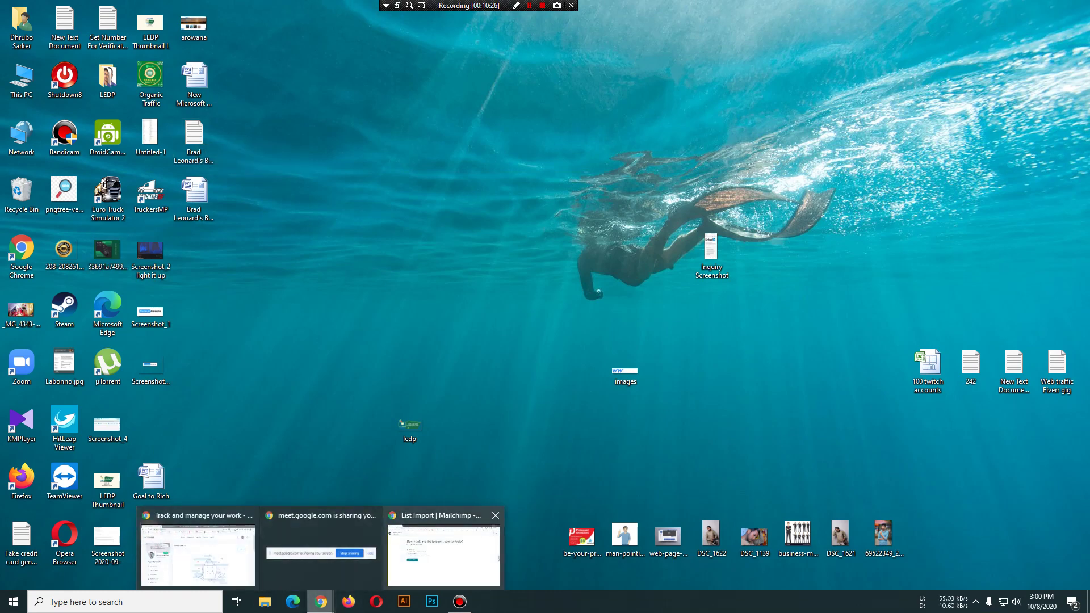
click(443, 554)
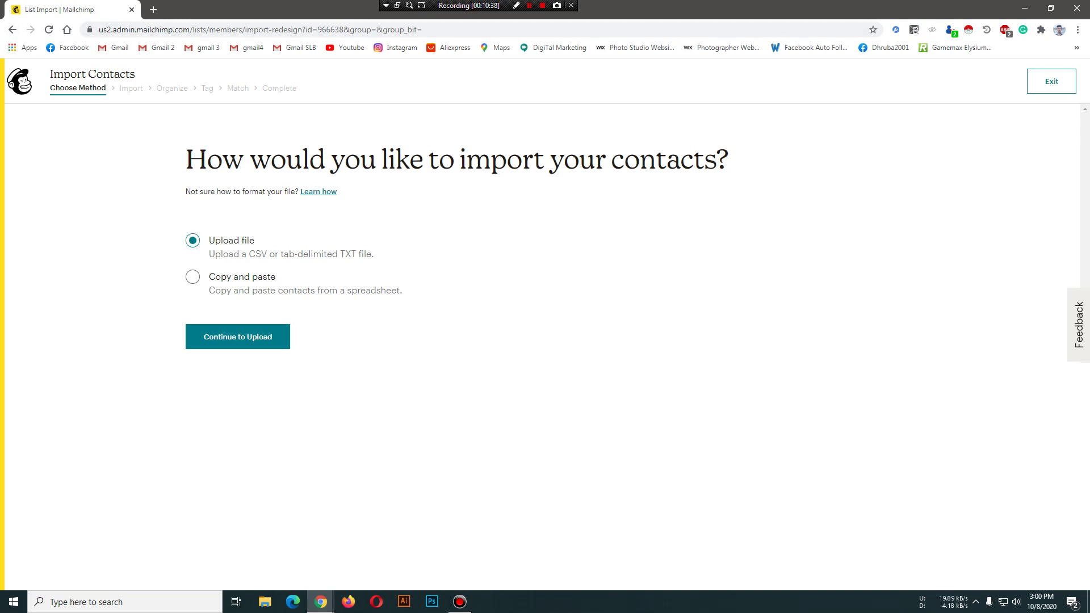
key(super+e)
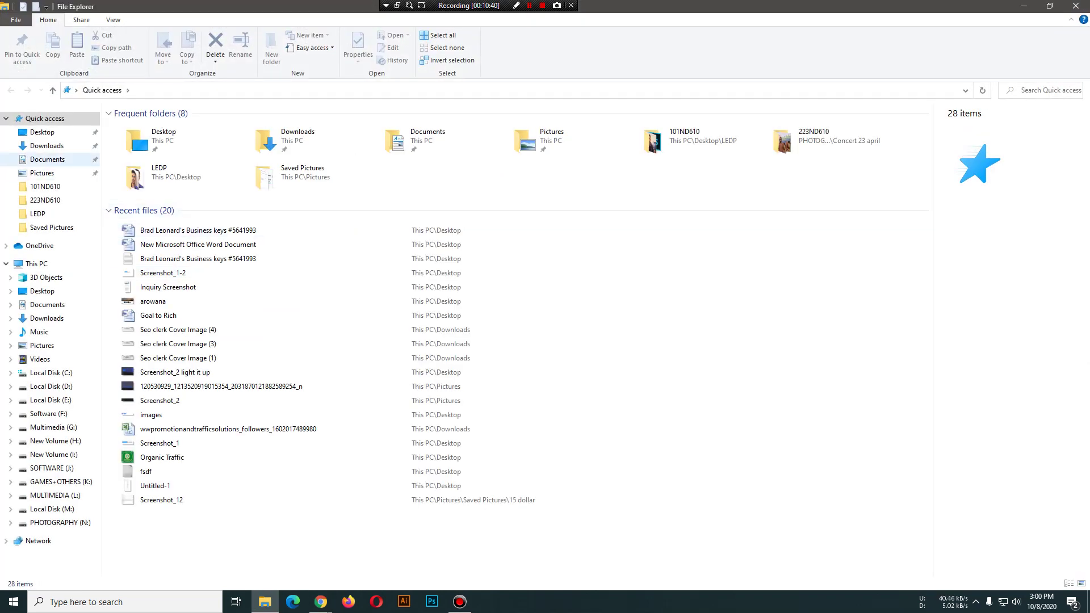
click(47, 145)
scroll(587, 366, down, 3)
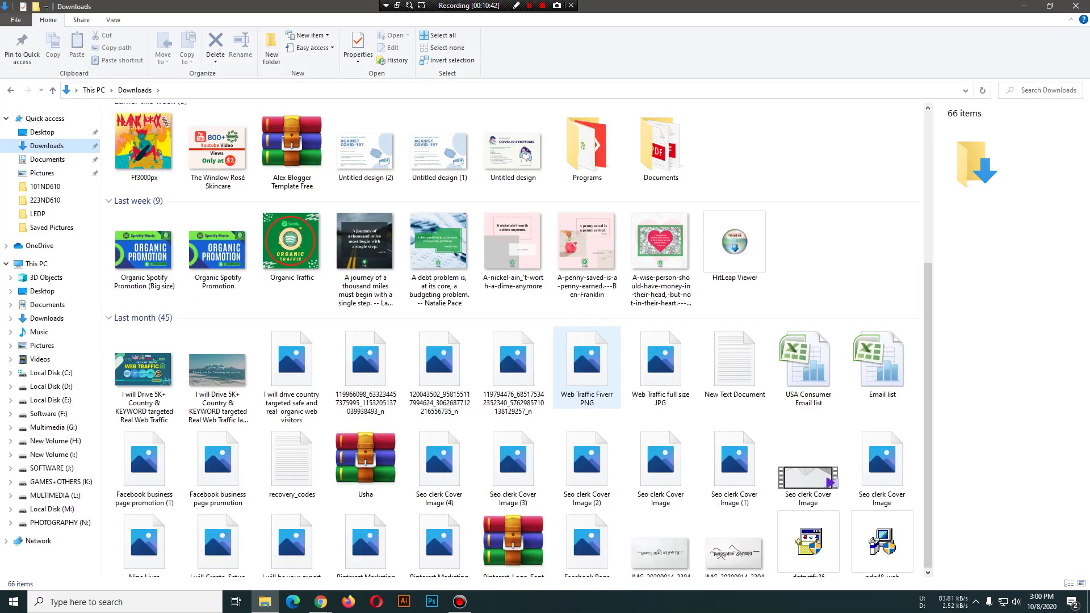
scroll(586, 366, down, 4)
click(512, 421)
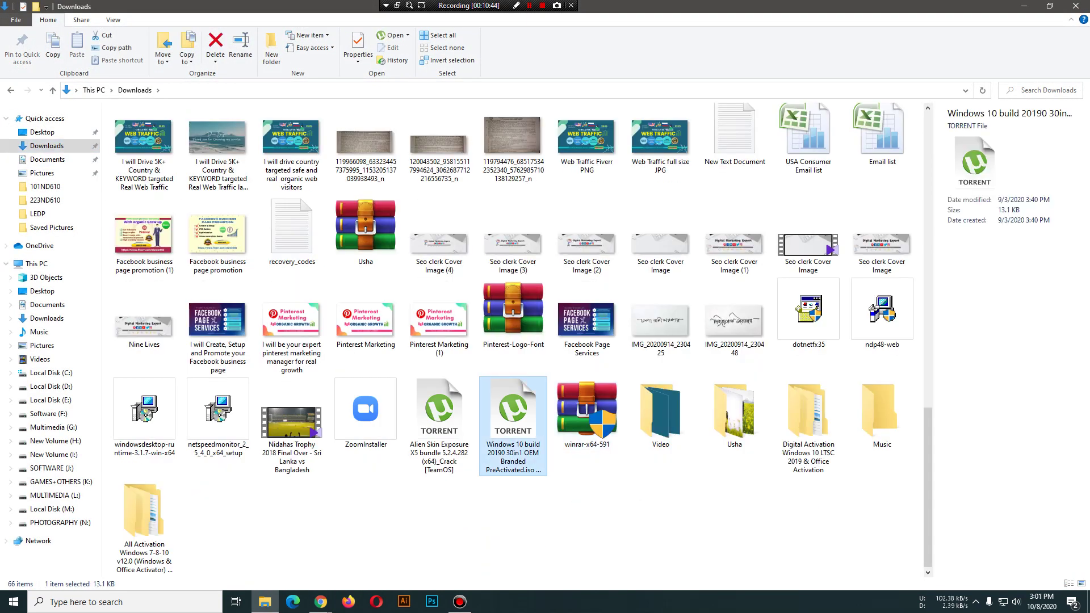
scroll(513, 420, up, 10)
click(591, 255)
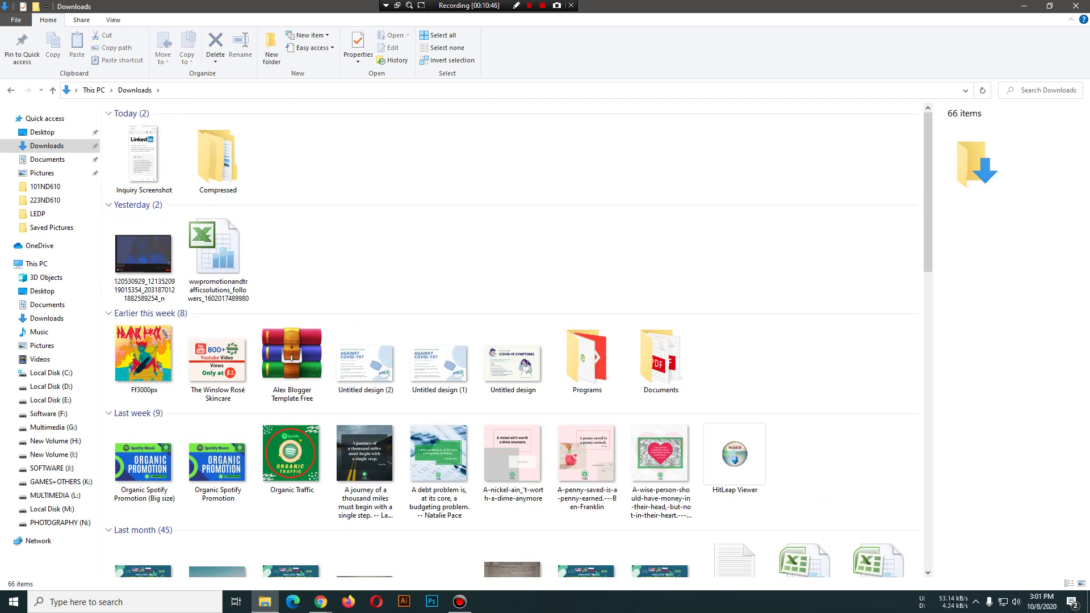
click(1076, 6)
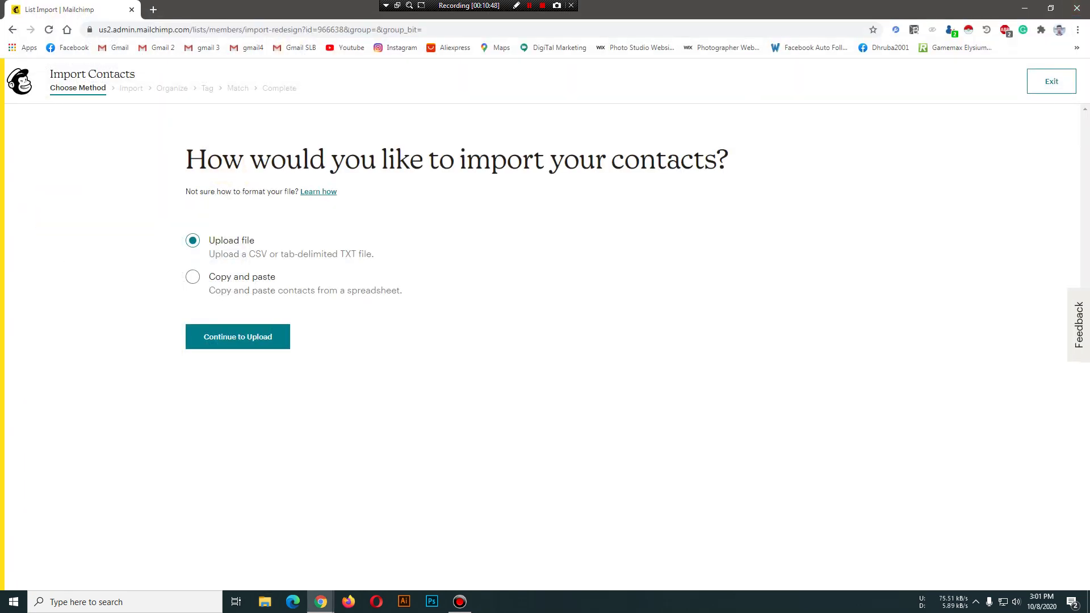
click(152, 9)
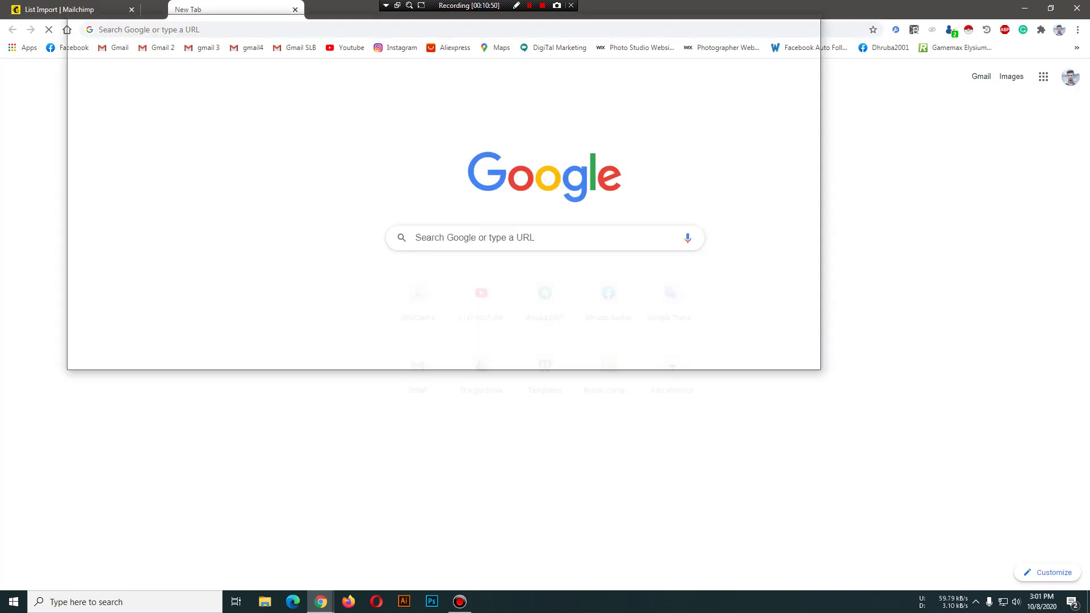
Close the blank tab and return to the Mailchimp import page
key(ctrl+w)
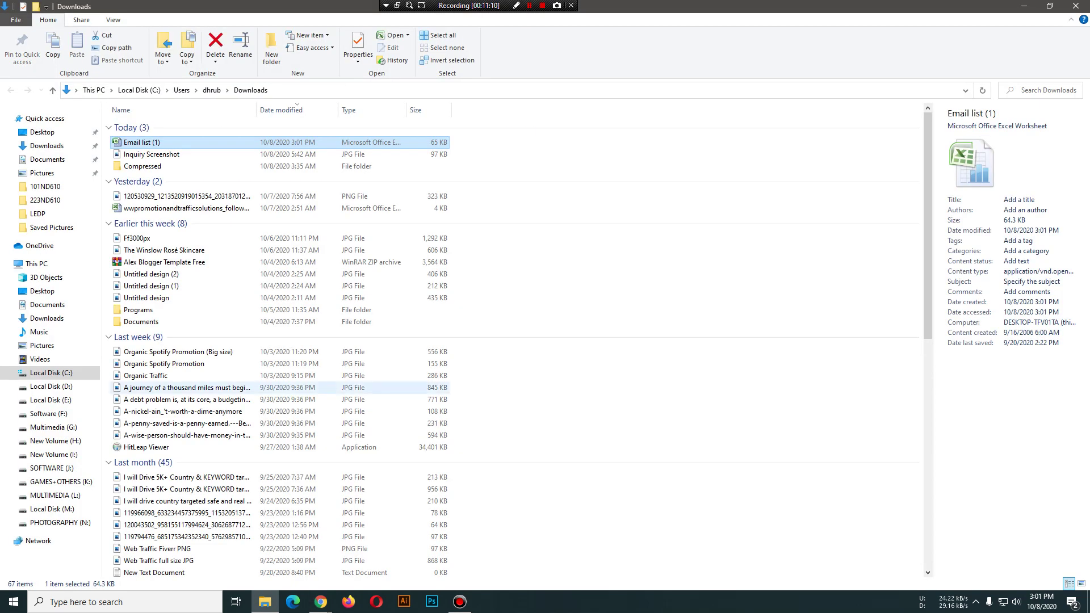
click(1024, 6)
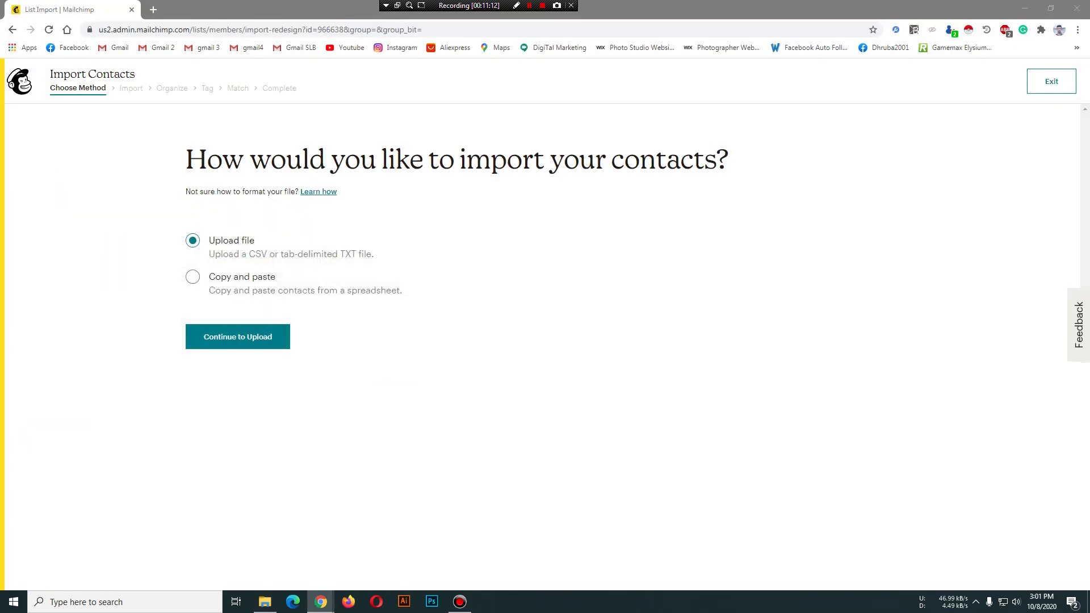
Upload Email list (1) from Downloads as the contacts file, which Mailchimp rejects
click(237, 335)
click(366, 271)
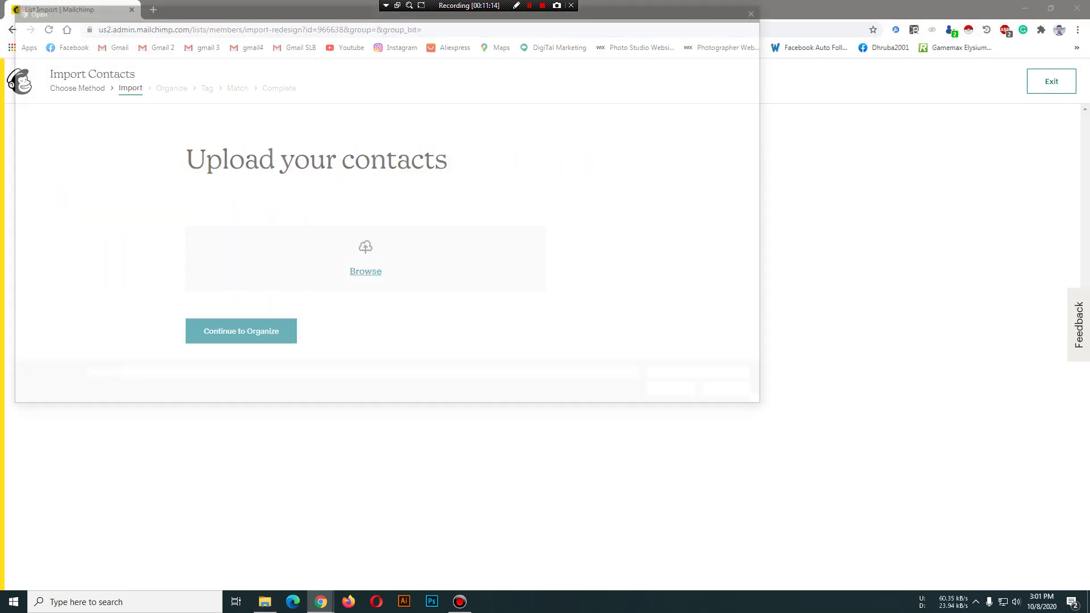
click(51, 142)
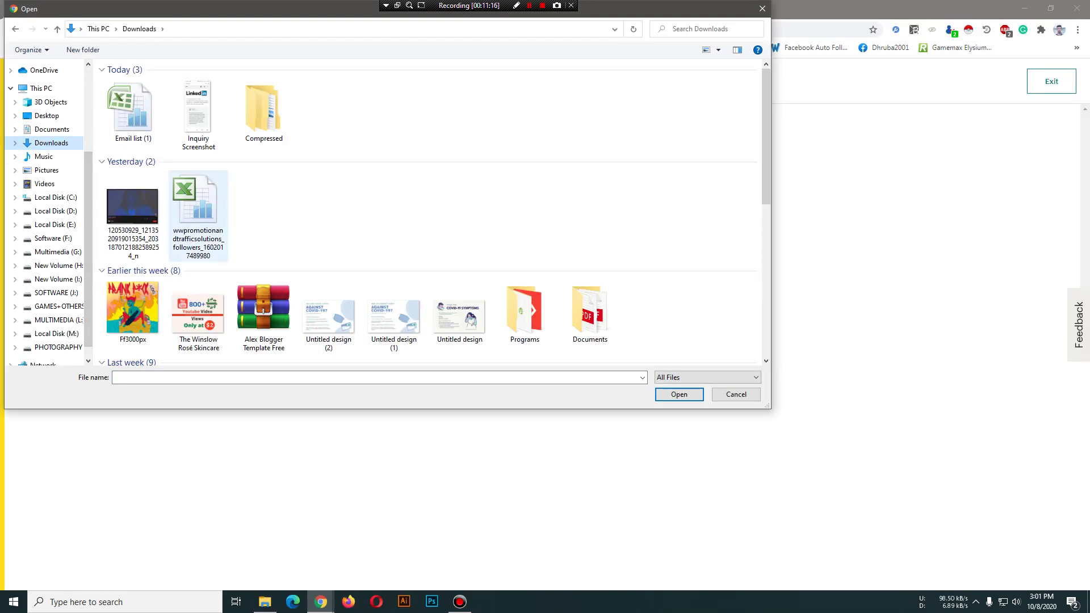
click(132, 110)
key(Return)
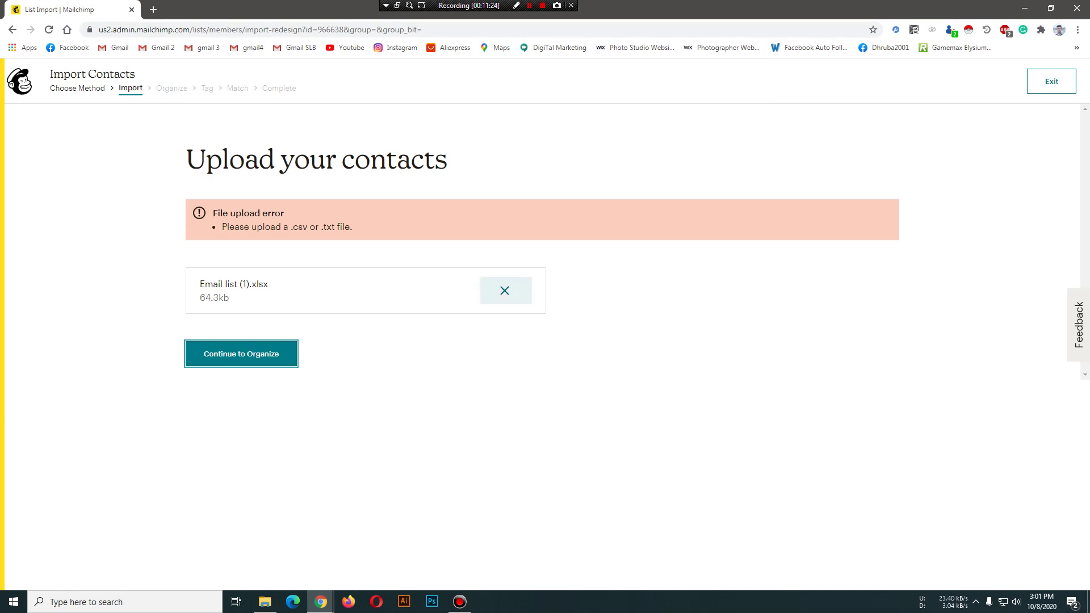
click(265, 602)
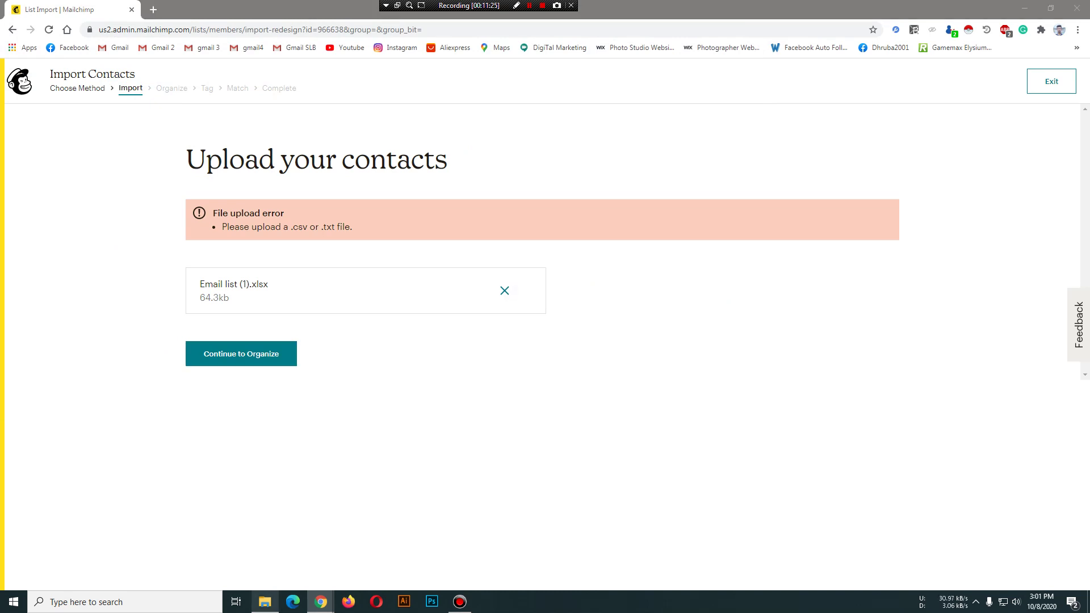
Open Email list (1) in Excel and bring up Save As
key(Return)
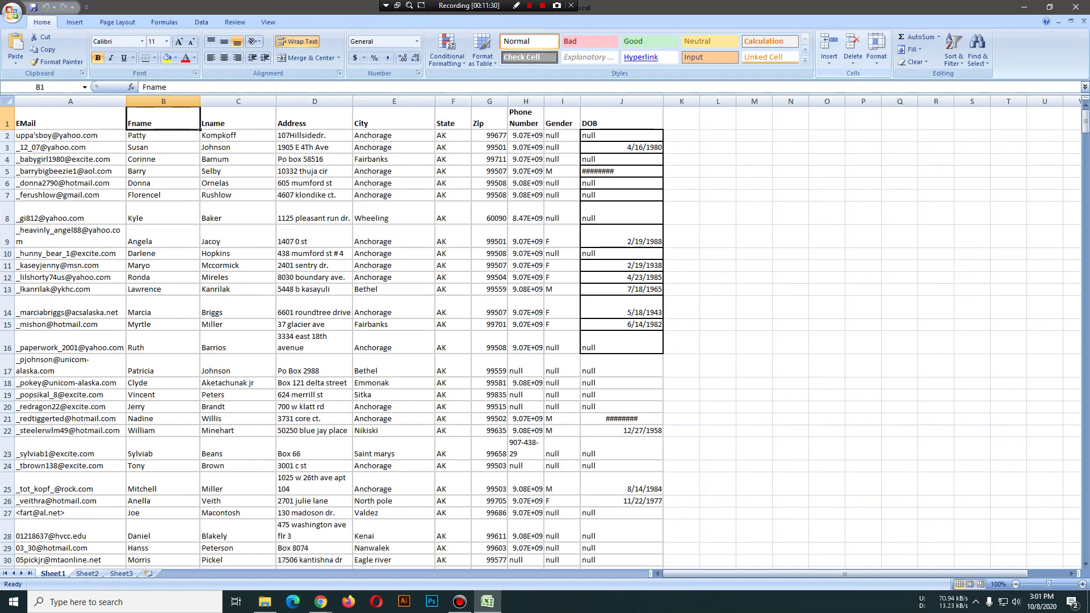
click(13, 11)
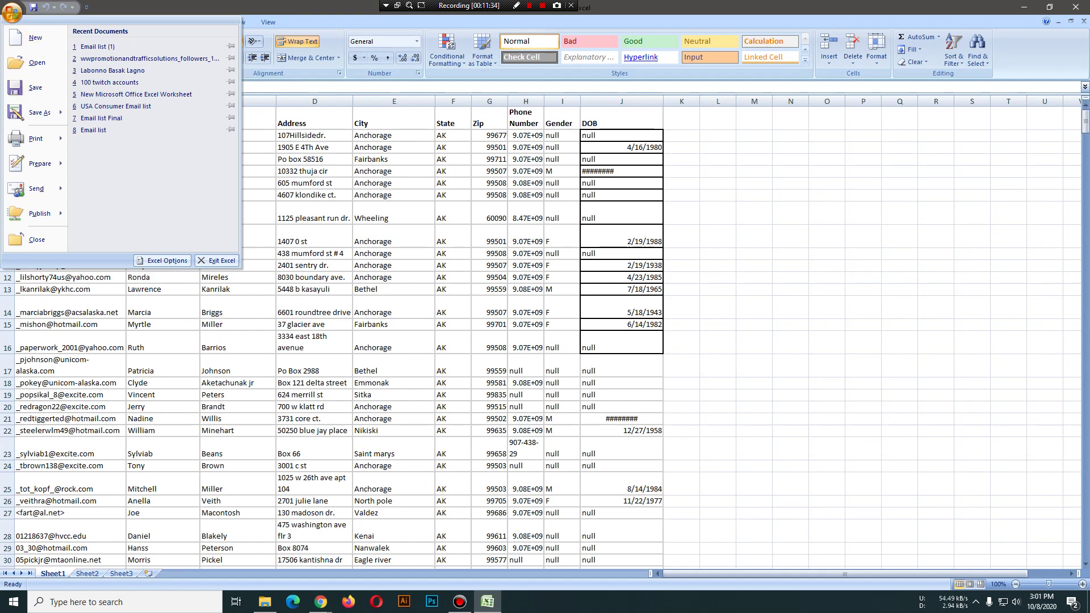
mouse_move(35, 112)
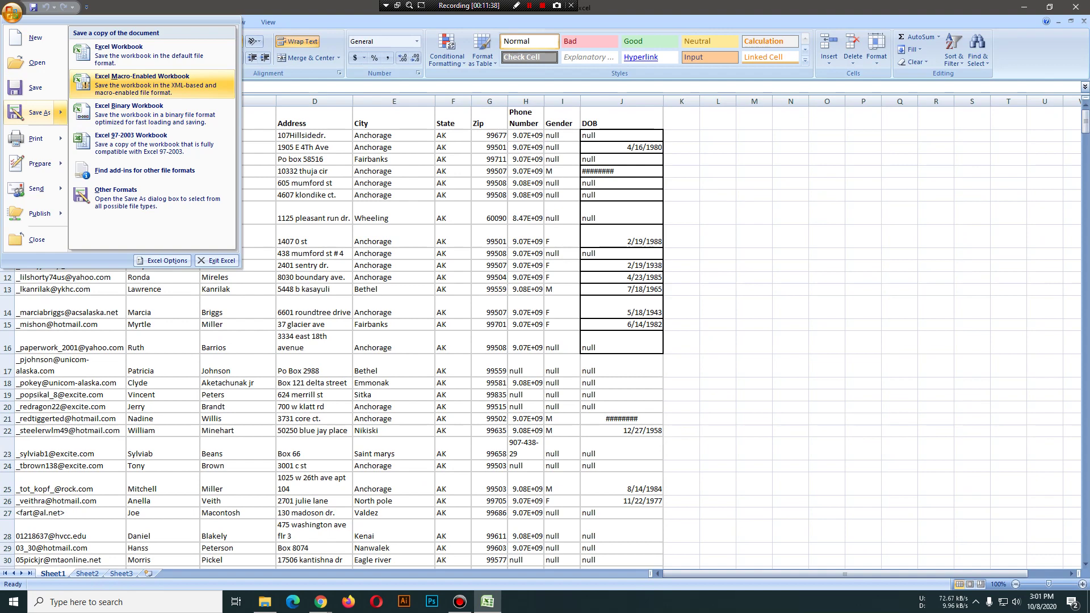
click(35, 113)
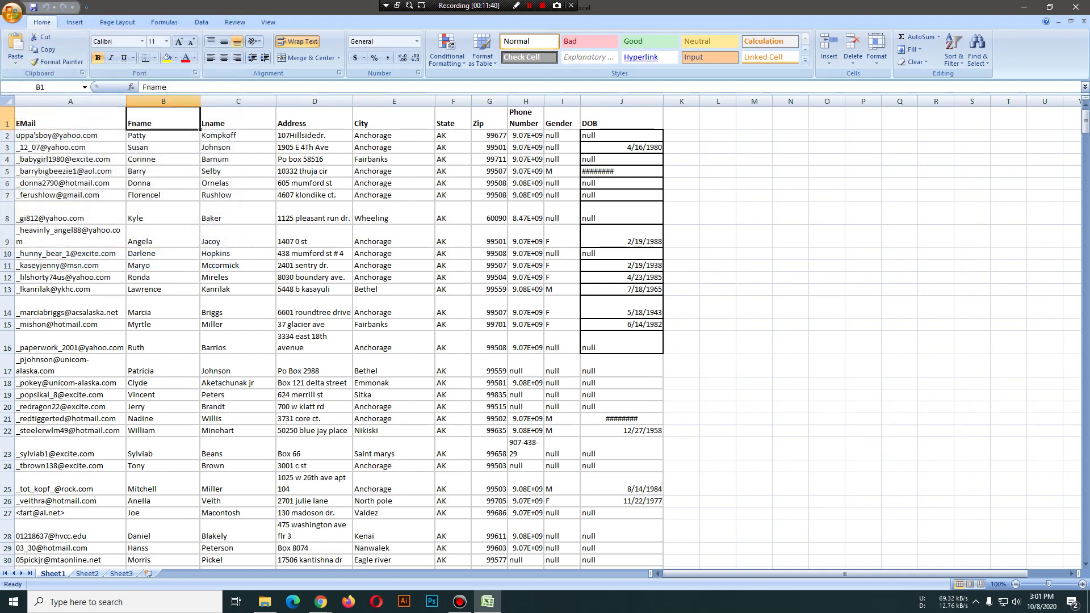
Set the Save As file format to CSV (MS-DOS)
click(307, 243)
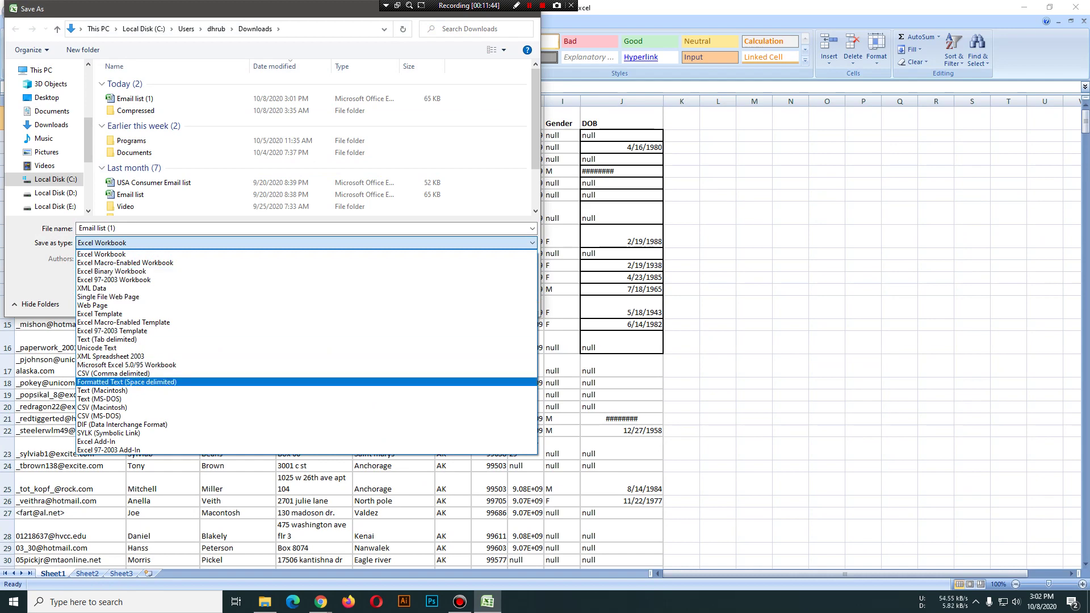
click(101, 407)
key(alt+Down)
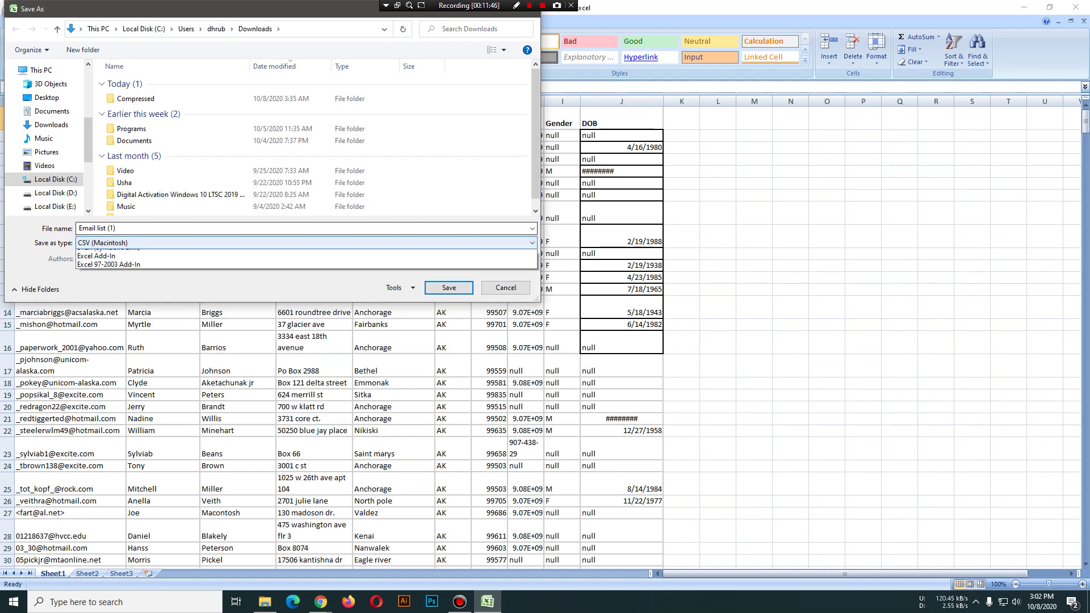
key(Up)
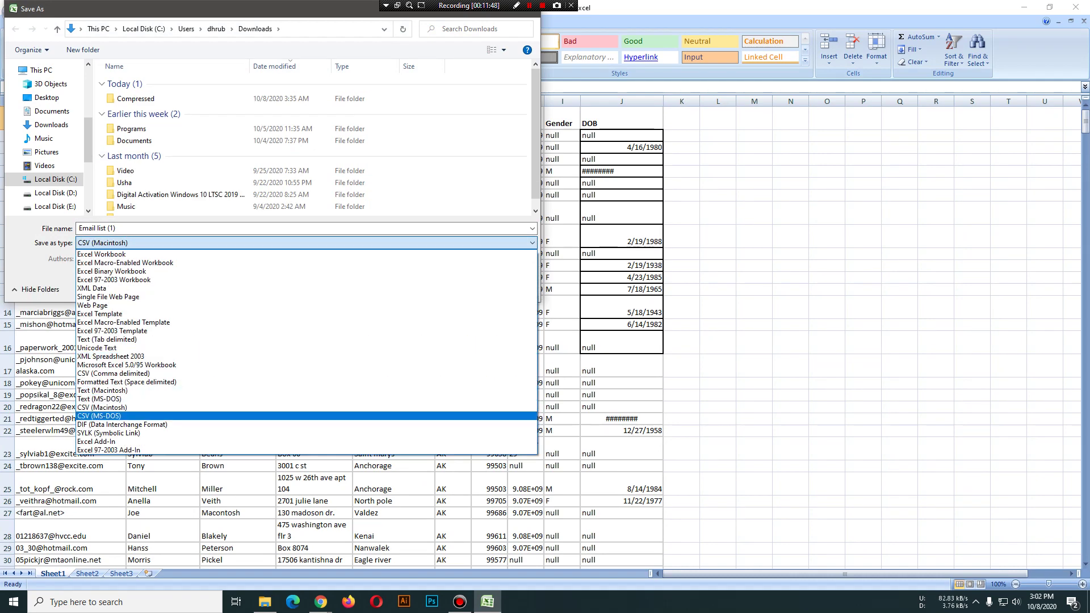
key(Down)
key(Down)
key(Up)
key(Down)
key(Up)
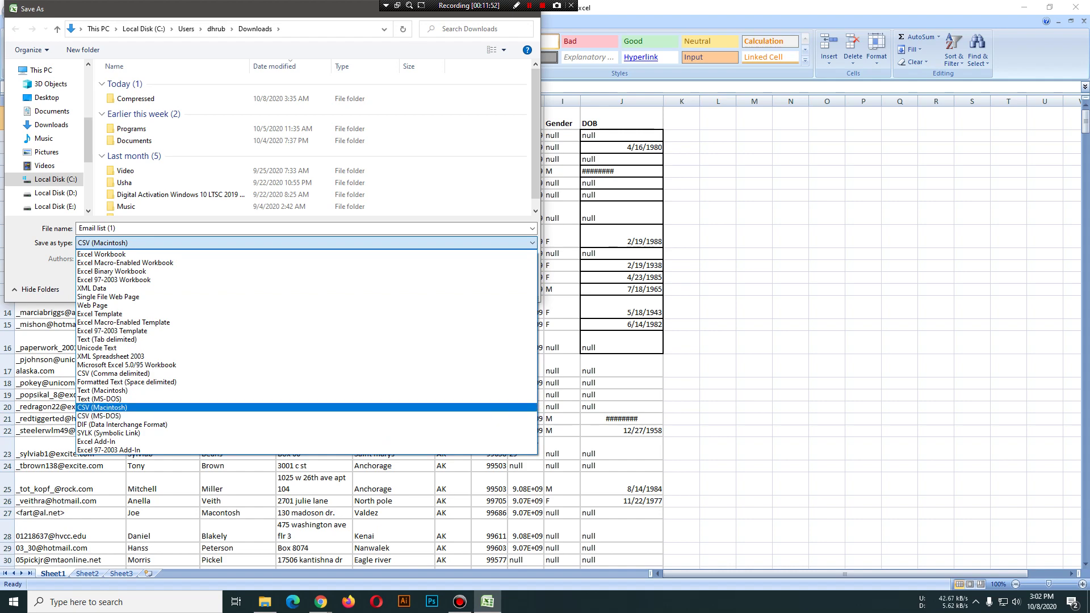
key(Return)
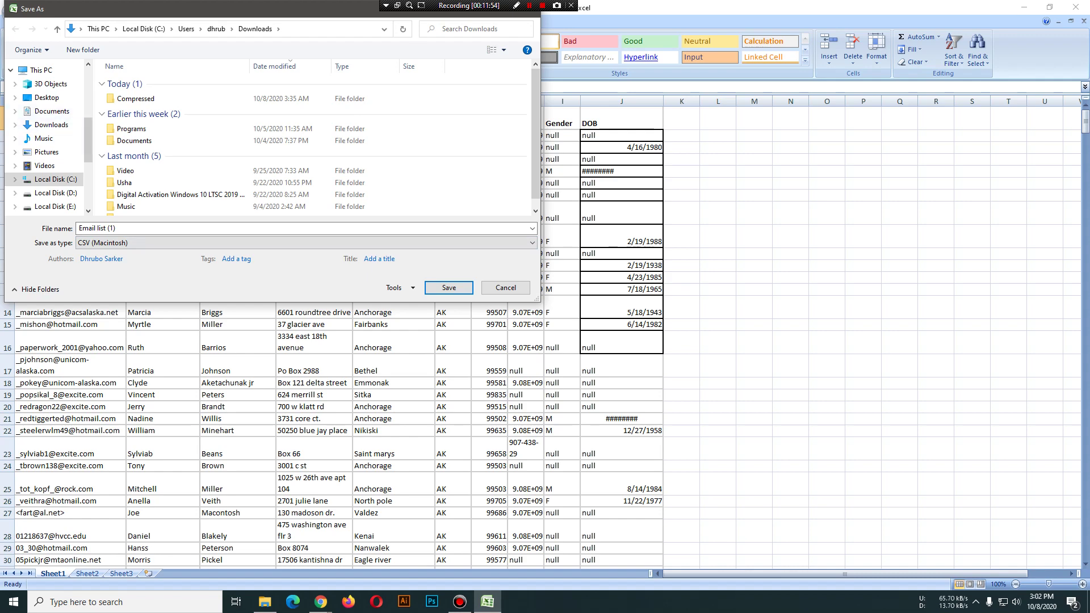
key(alt+Down)
key(Down)
key(Return)
Save to the Desktop as 'Email list for mail chimp', accepting the multiple-sheets warning
scroll(51, 108, up, 2)
click(48, 189)
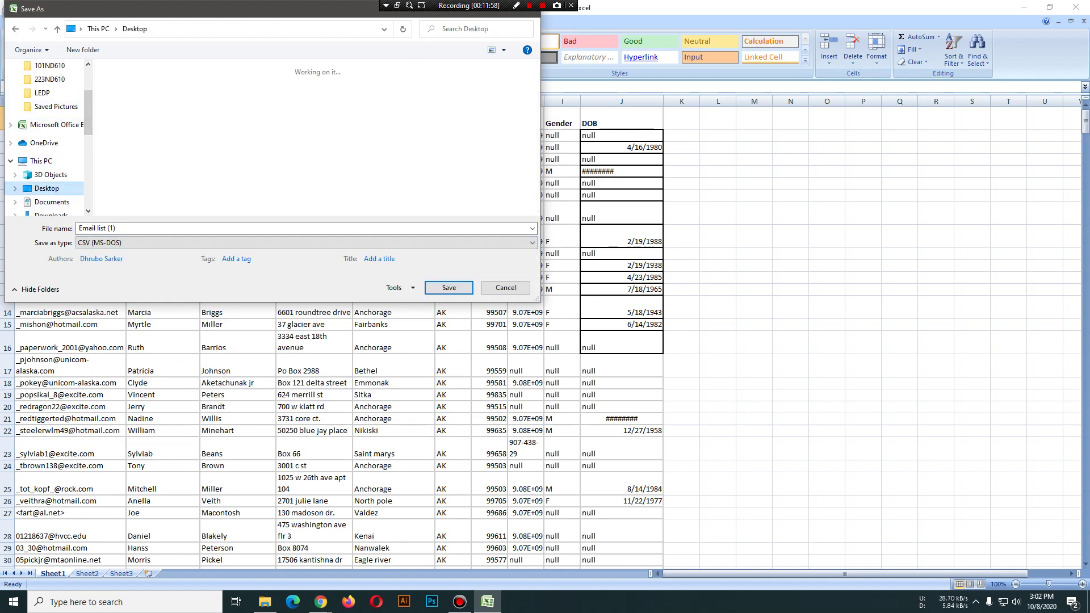
key(alt+n)
key(End)
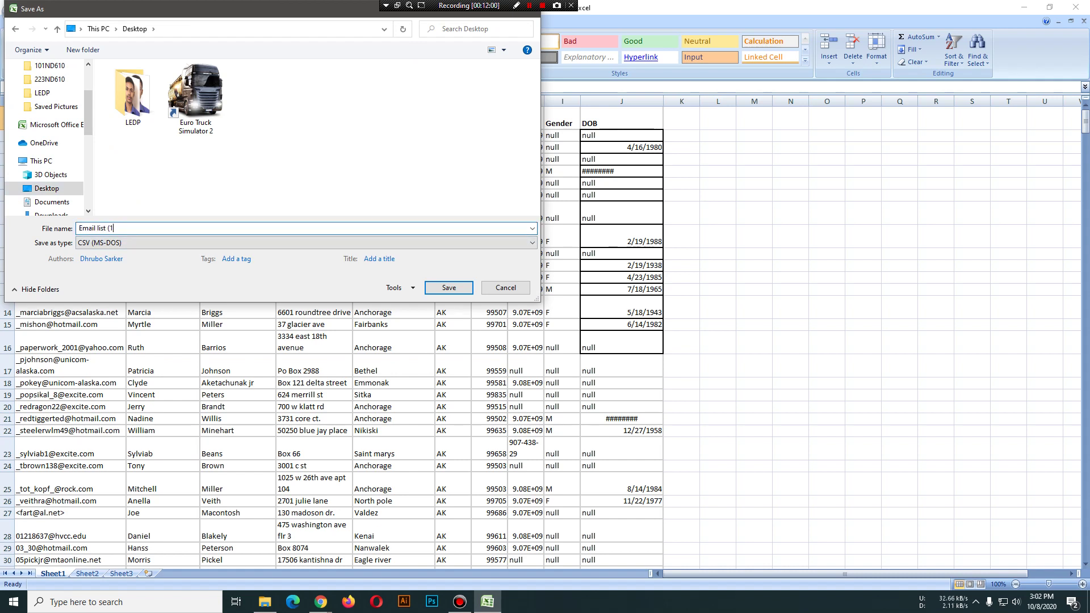
key(BackSpace)
key(BackSpace)
text(for mail chimp)
key(Return)
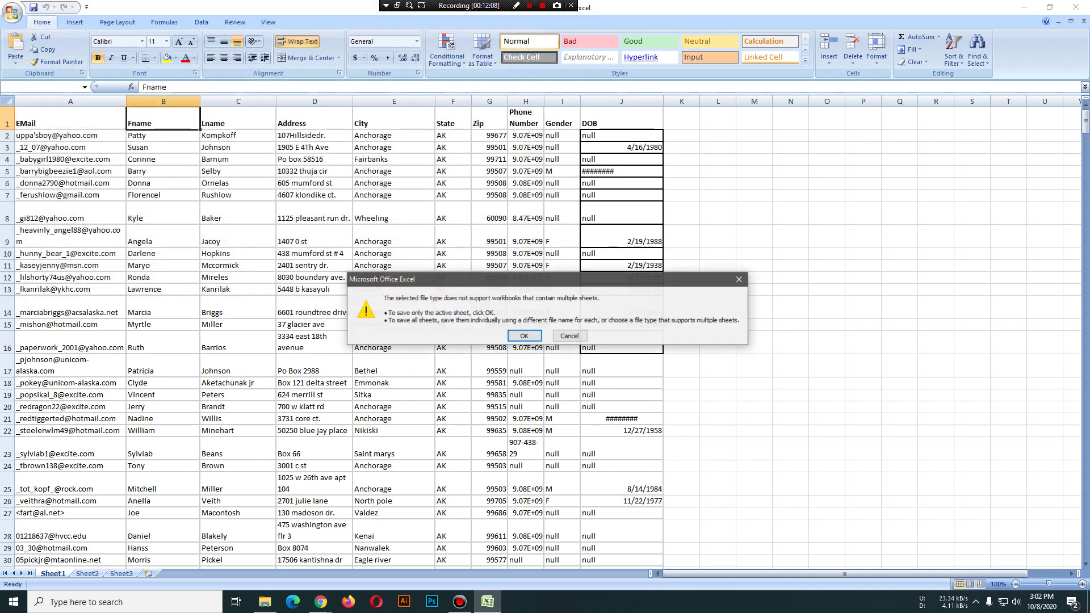
click(545, 340)
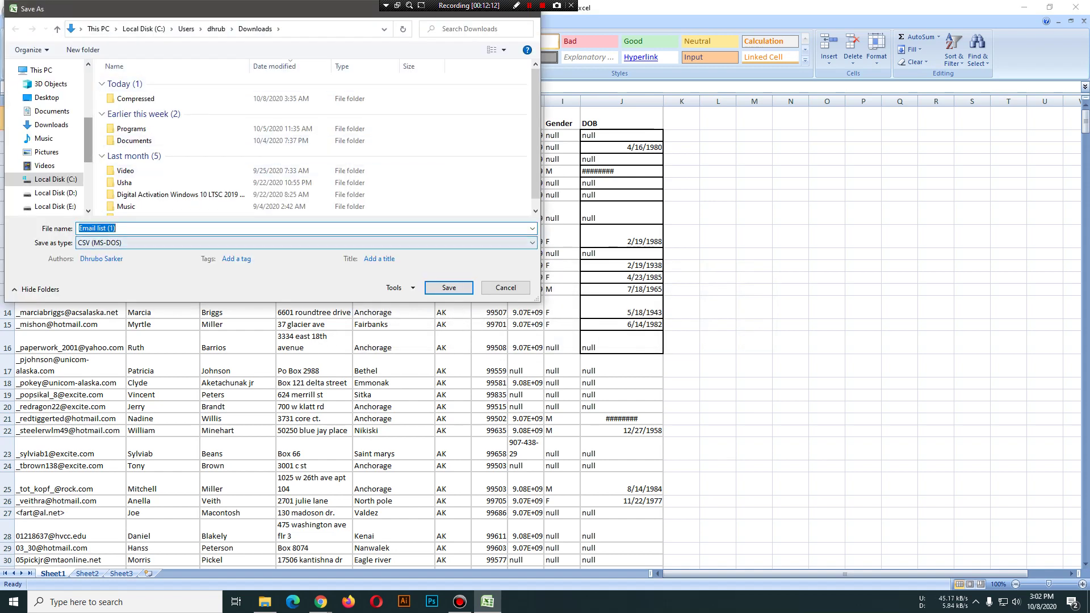
Cancel the repeated save and close Excel without saving changes
click(46, 97)
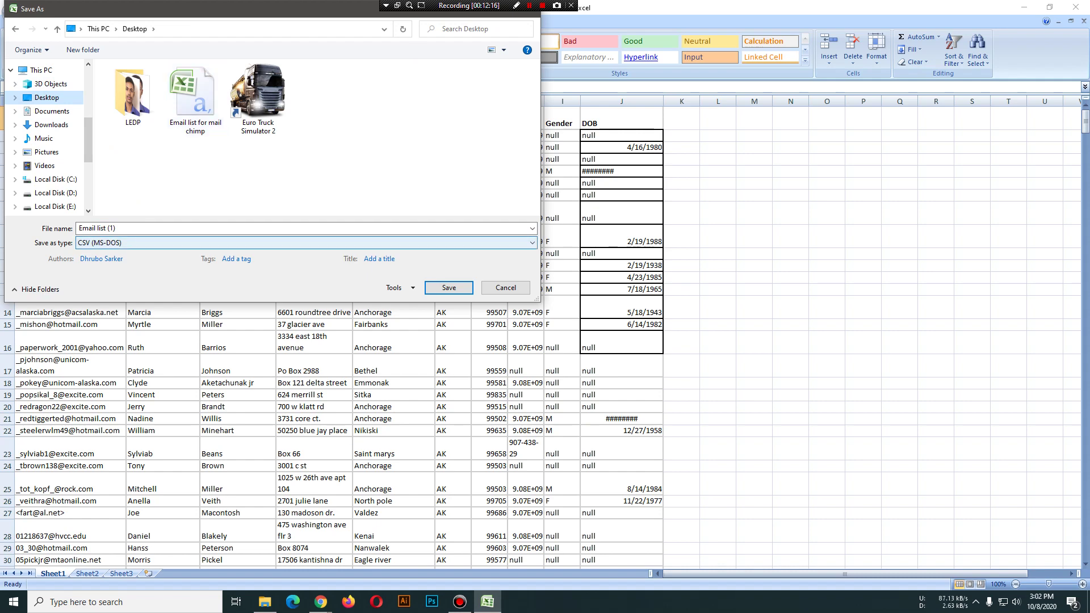
click(505, 288)
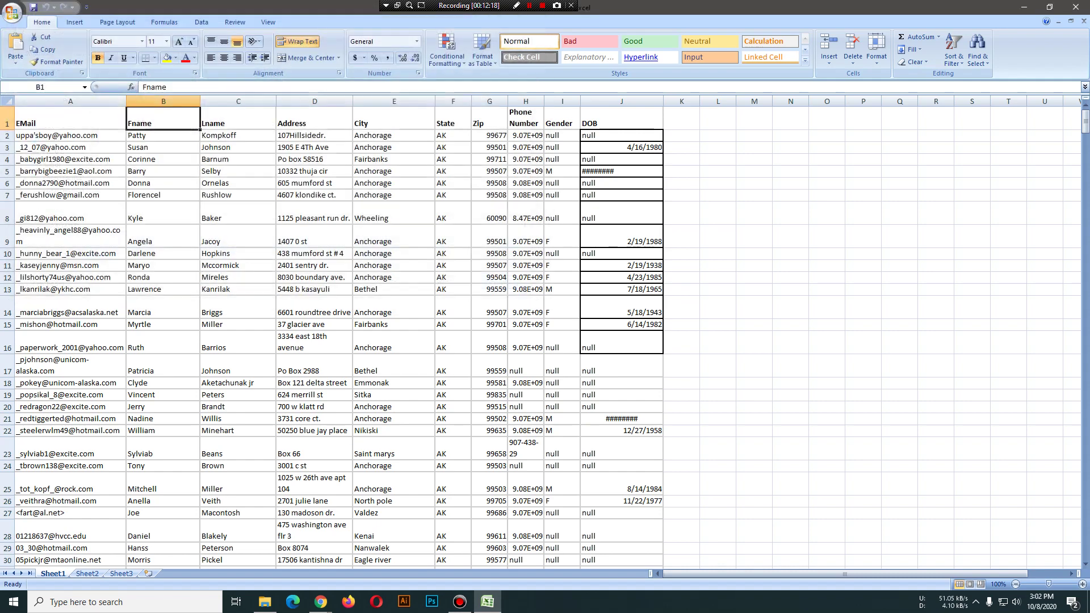
click(1076, 7)
key(n)
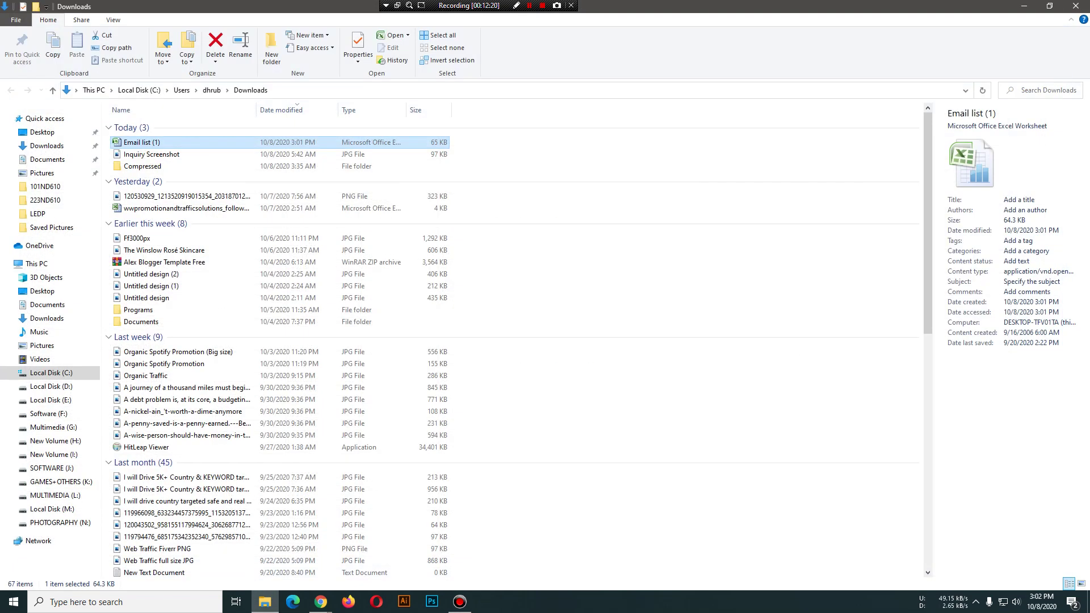
Minimize the windows, open the Email list for mail chimp CSV from the desktop to check it, then close it
click(326, 10)
click(1024, 8)
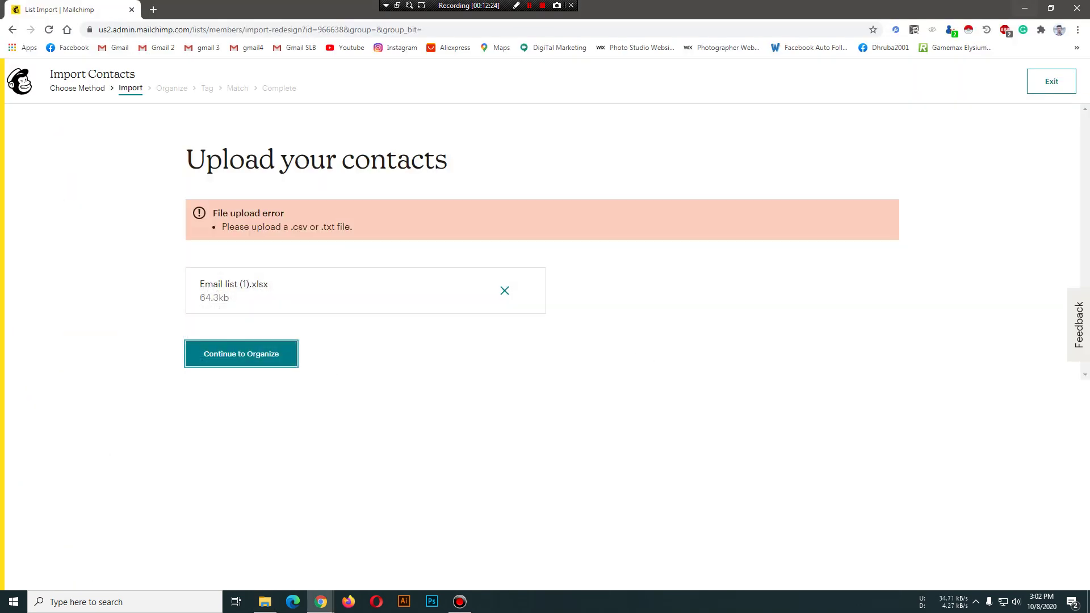
click(1025, 7)
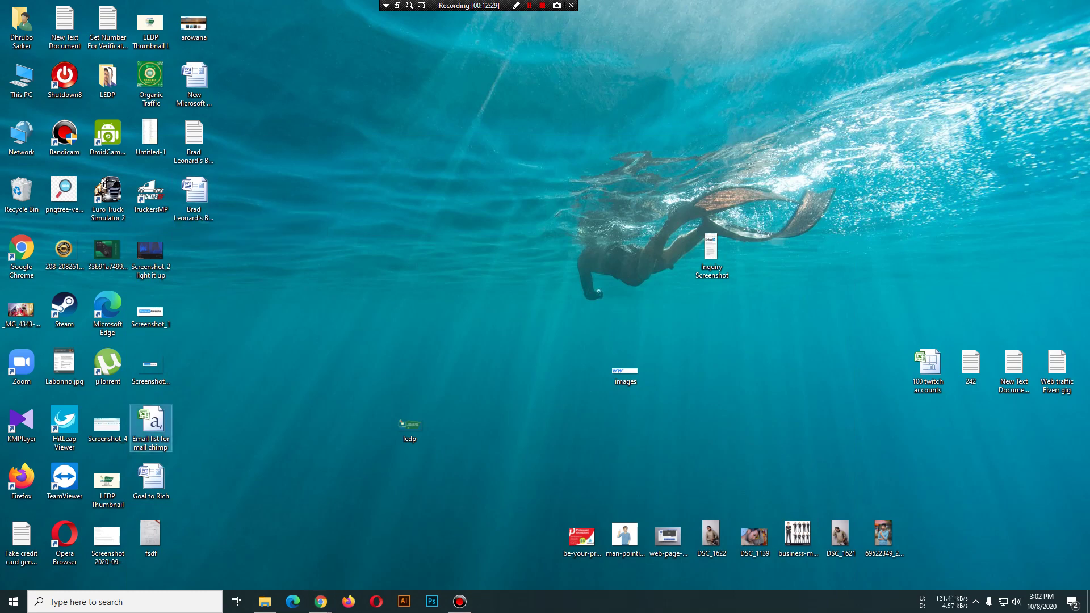
double_click(151, 426)
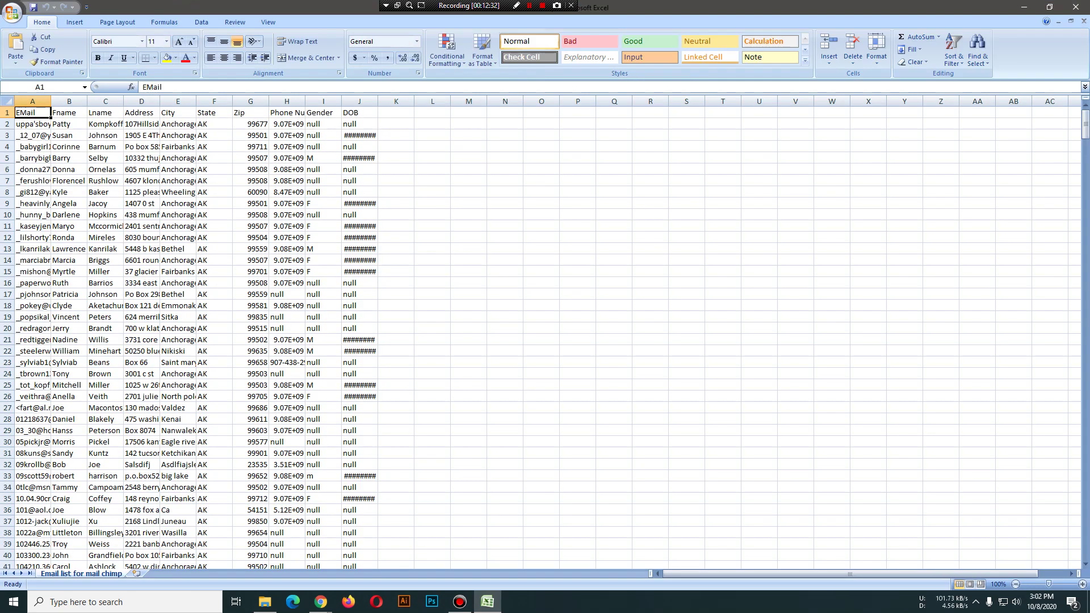
key(alt+F4)
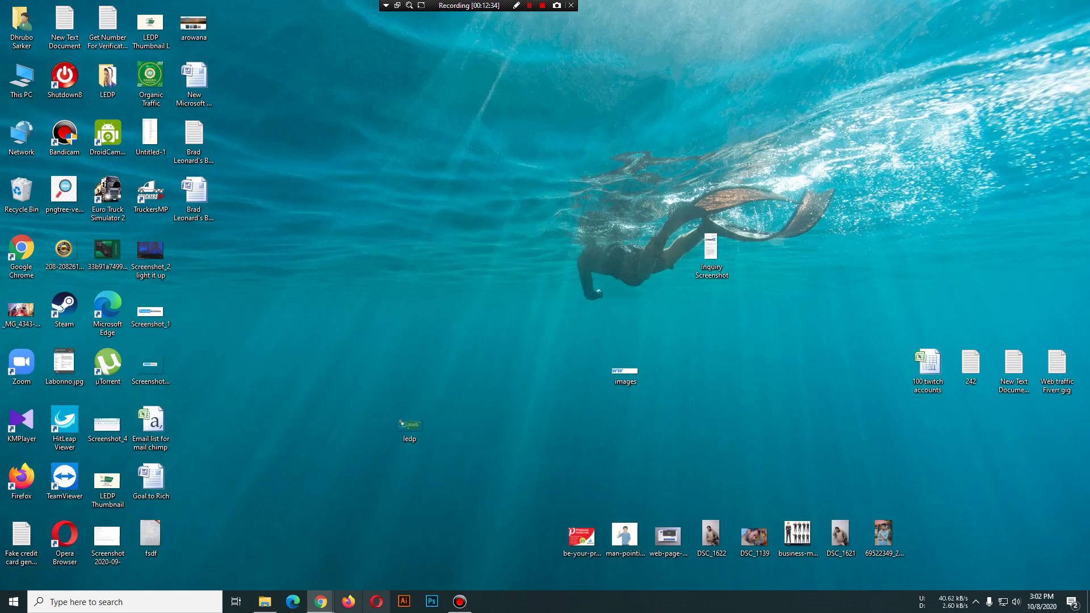
Replace the rejected .xlsx upload with the Email list for mail chimp CSV from the Desktop
mouse_move(321, 602)
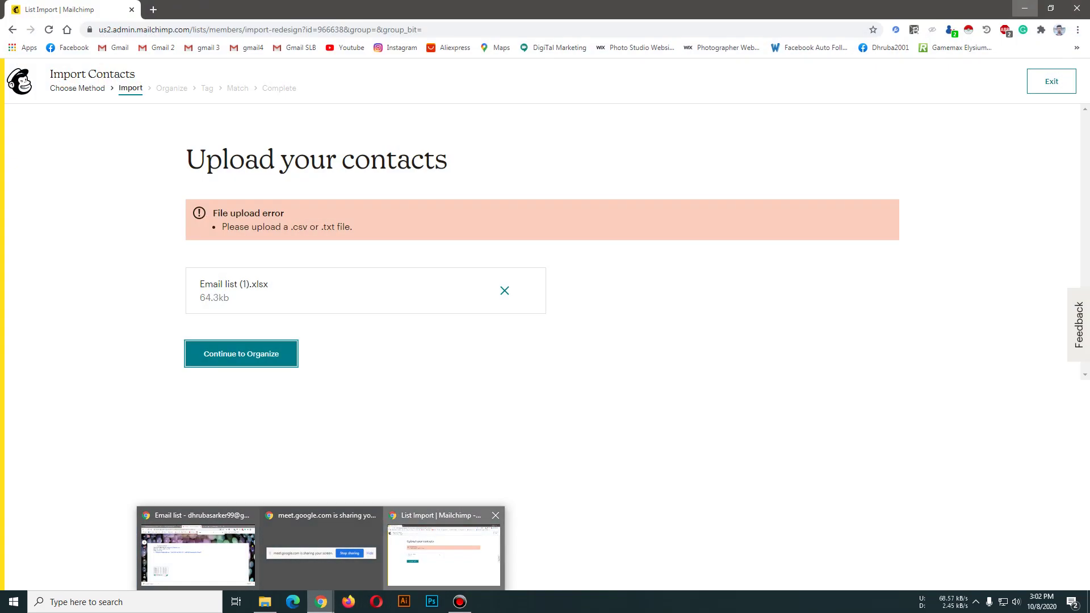
click(444, 554)
click(504, 290)
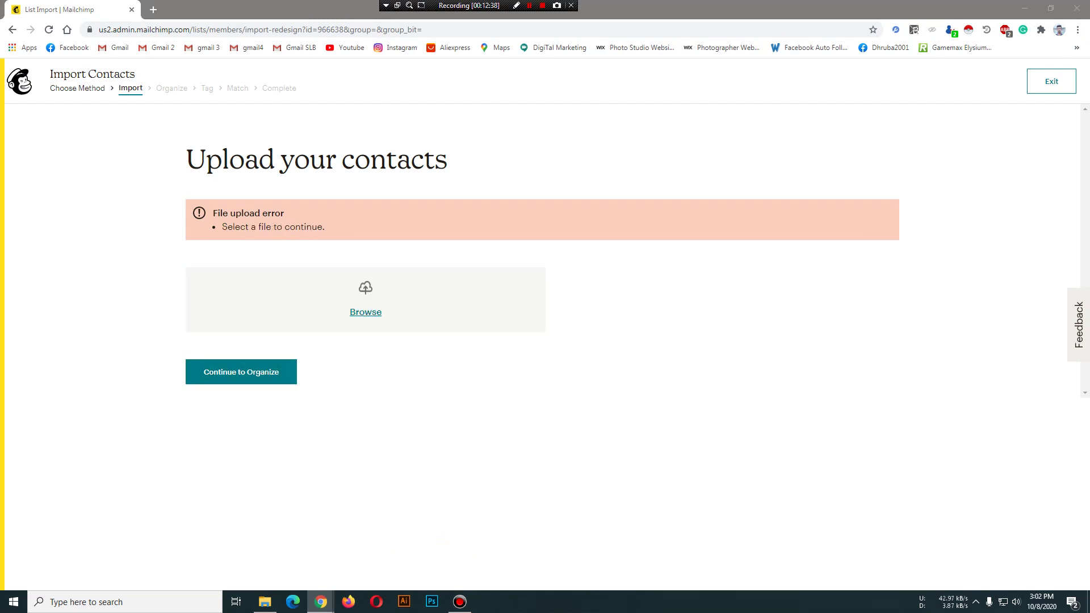
click(365, 313)
click(47, 116)
click(198, 196)
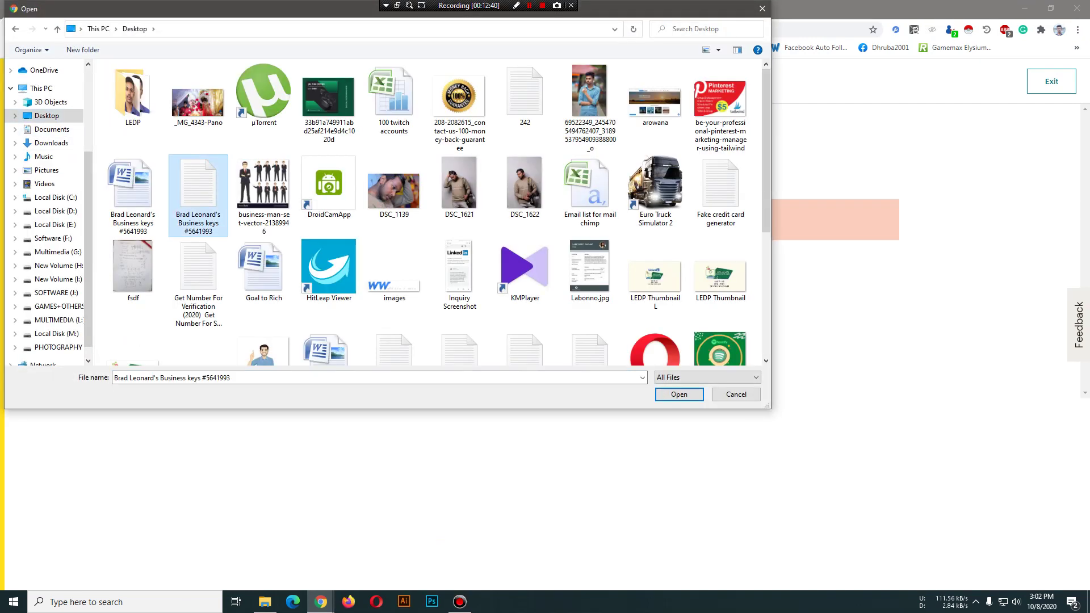
key(w)
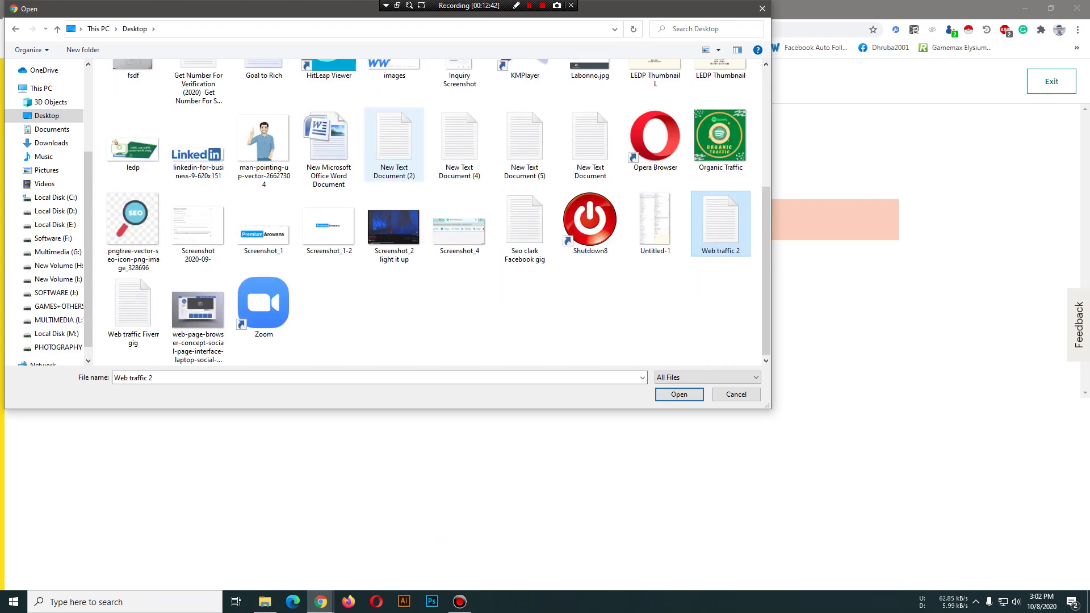
key(w)
key(w)
key(w)
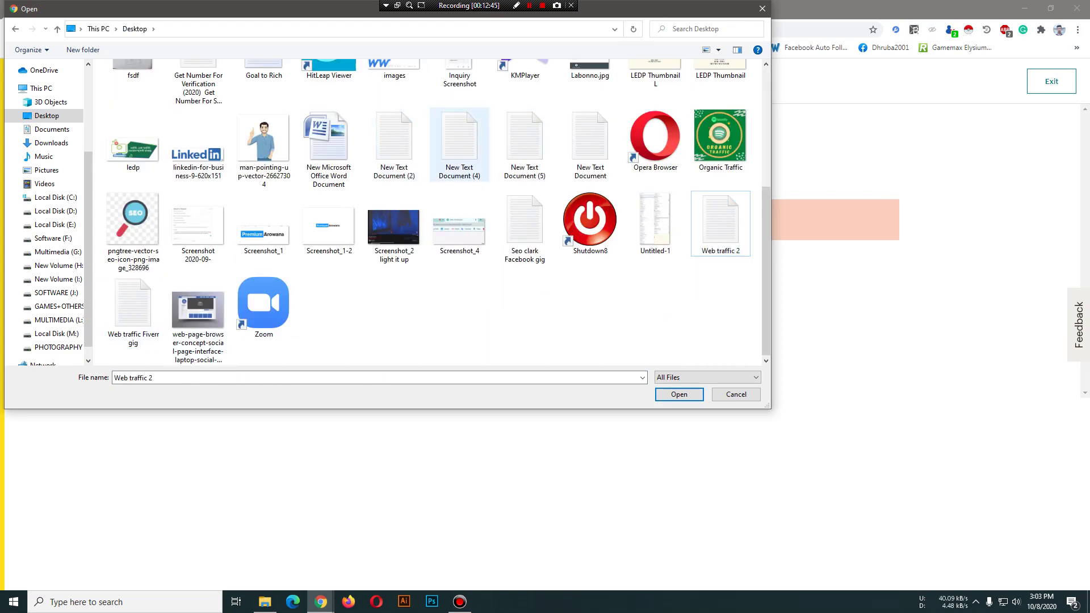
key(e)
key(Return)
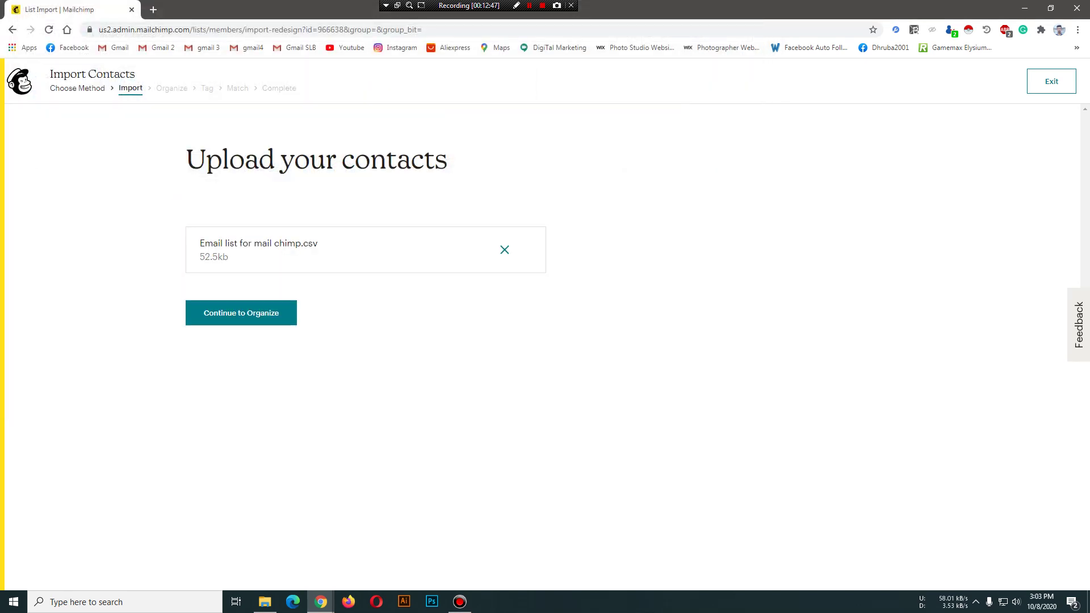
Organize the contacts as Subscribed with updating of existing contacts turned on
key(Tab)
key(Return)
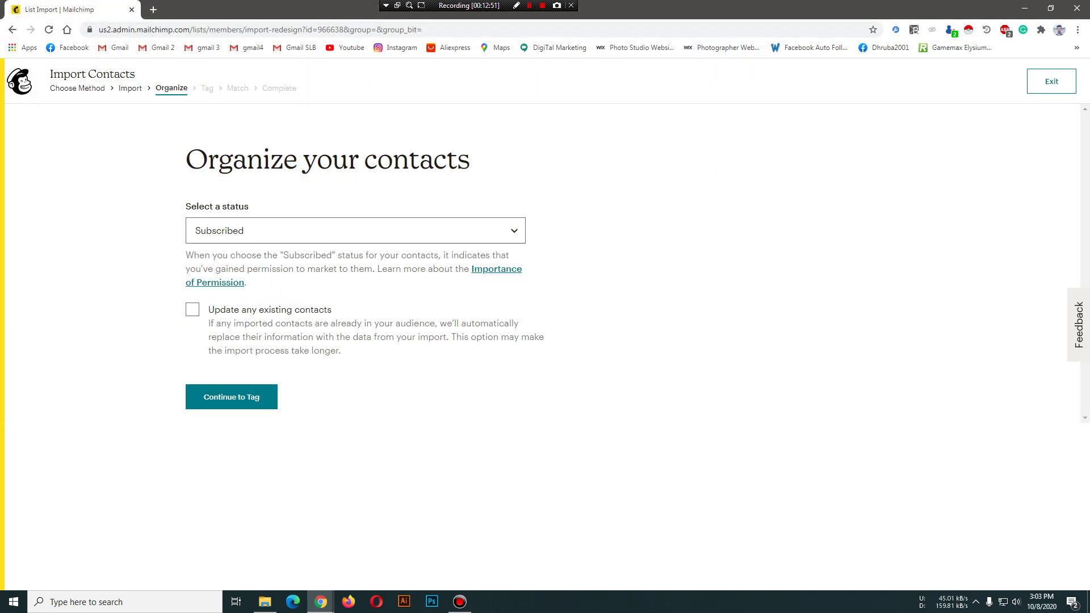
key(Tab)
key(space)
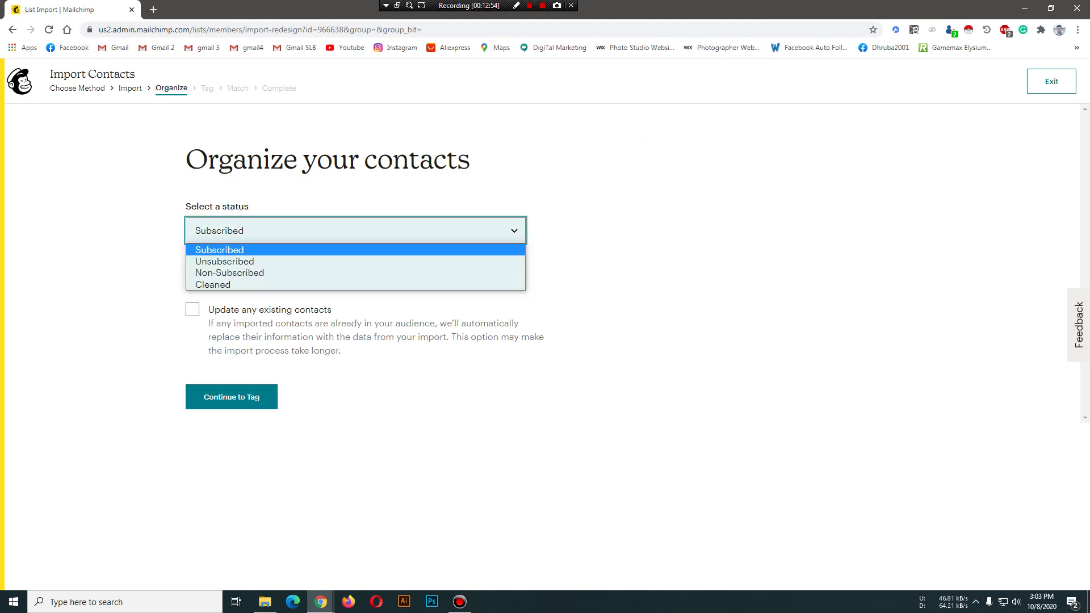
key(Return)
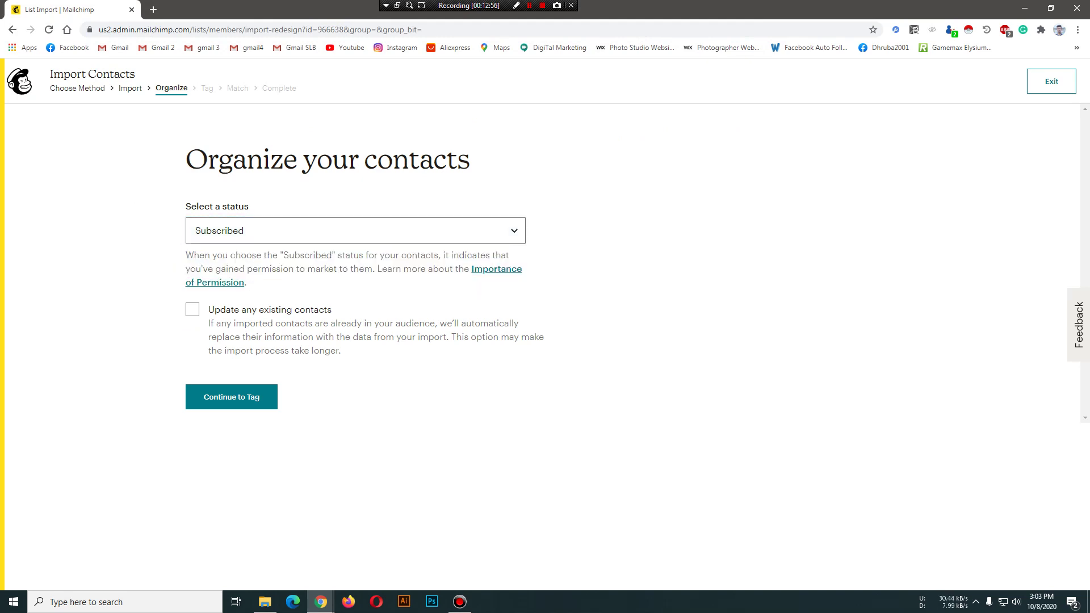
key(Tab)
key(space)
key(Tab)
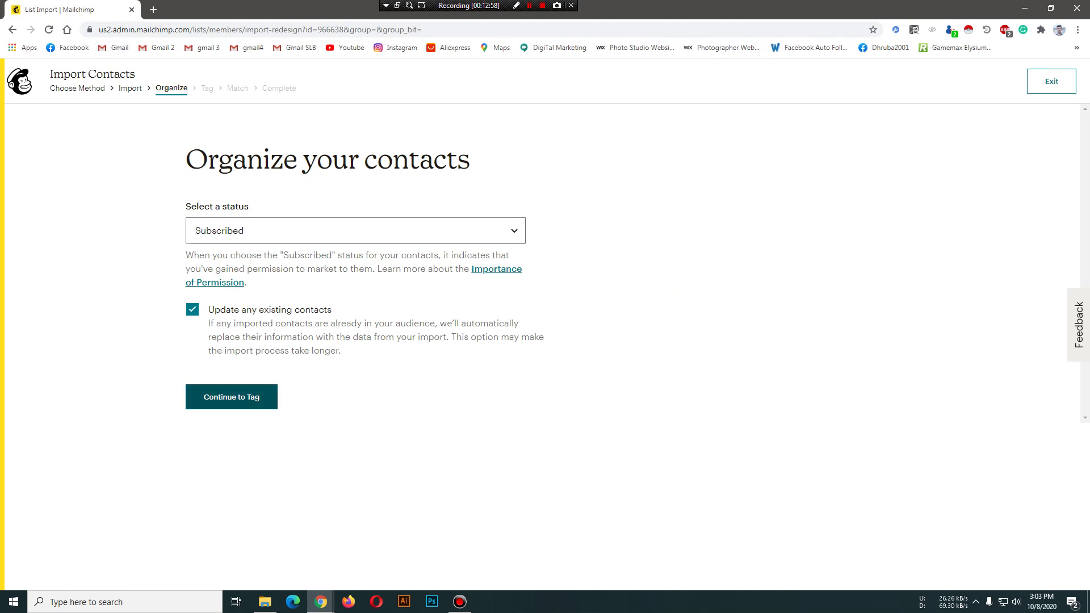
key(Return)
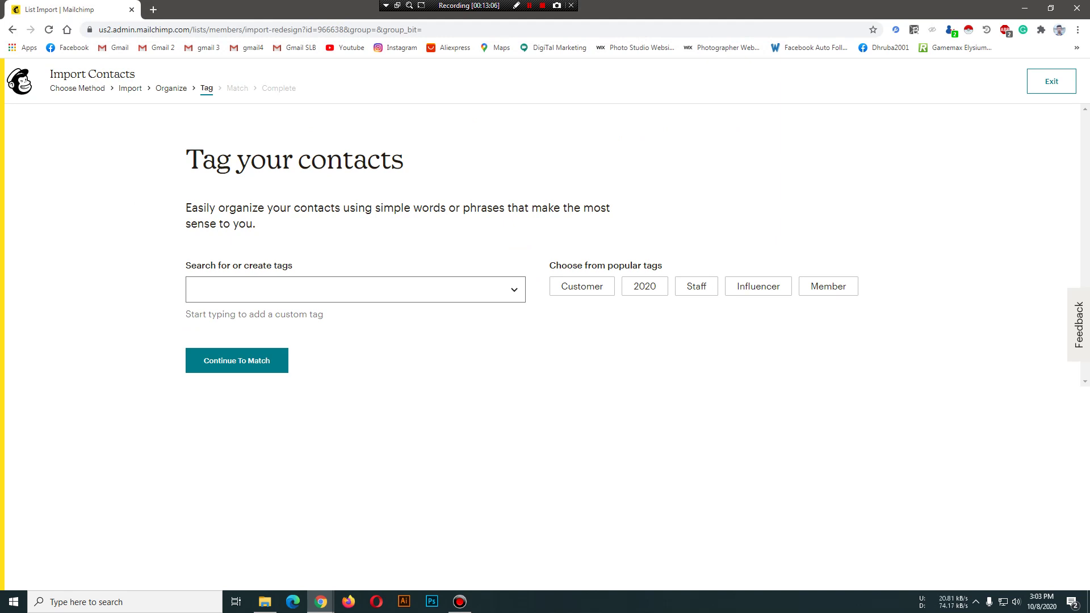
Skip tagging, finalize the column matching and complete the import of 599 contacts
click(196, 290)
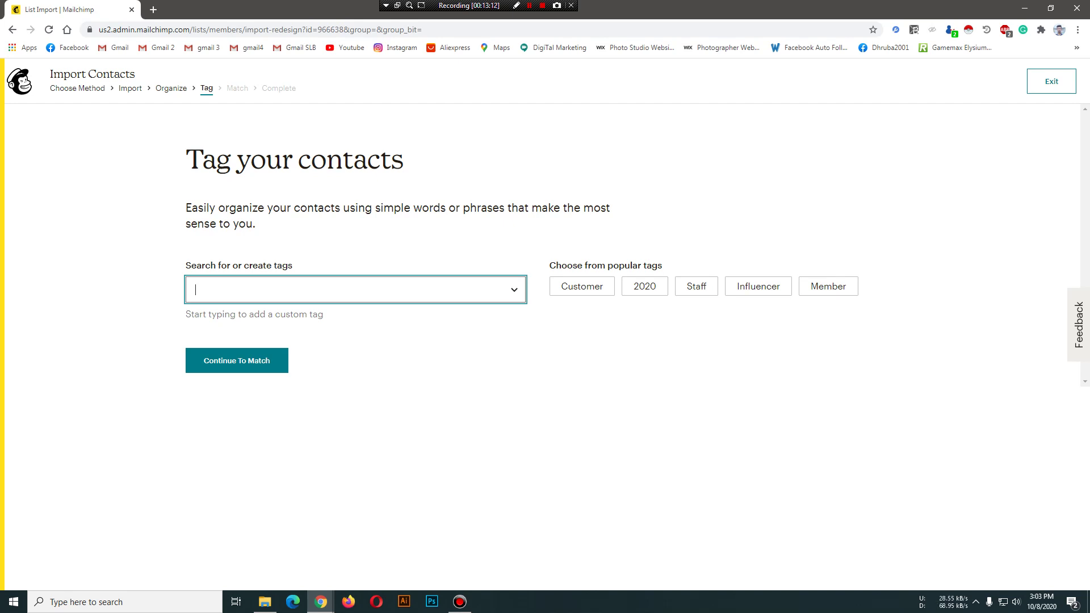
click(237, 360)
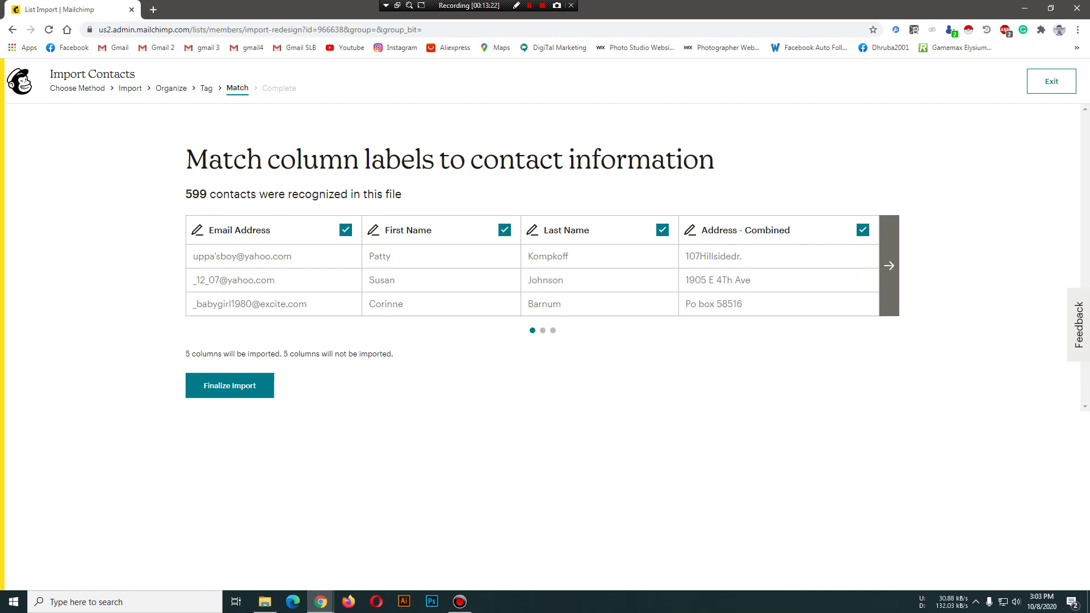
click(230, 391)
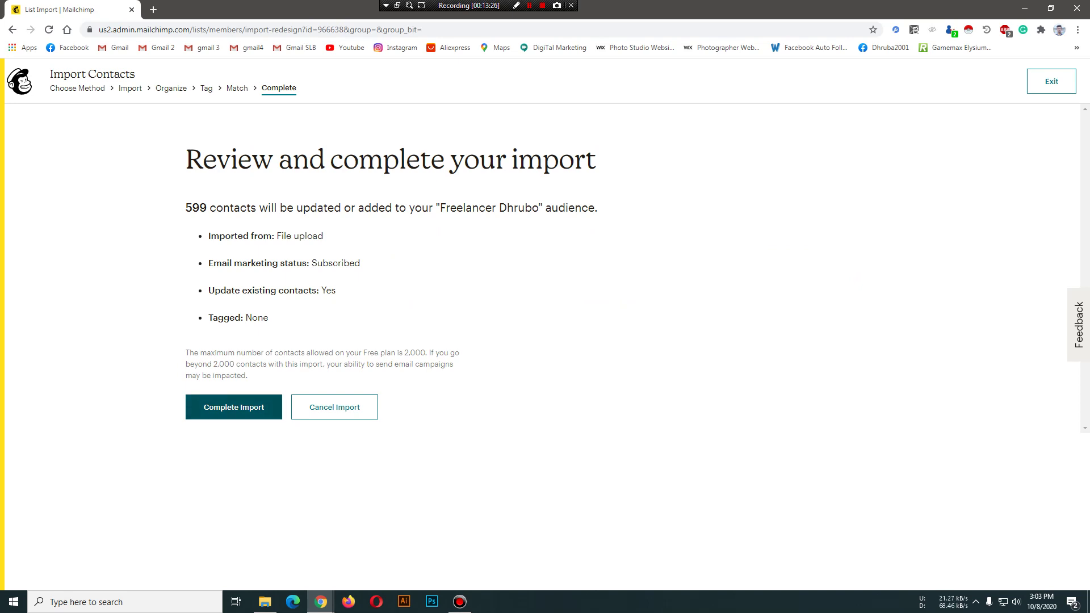
click(233, 407)
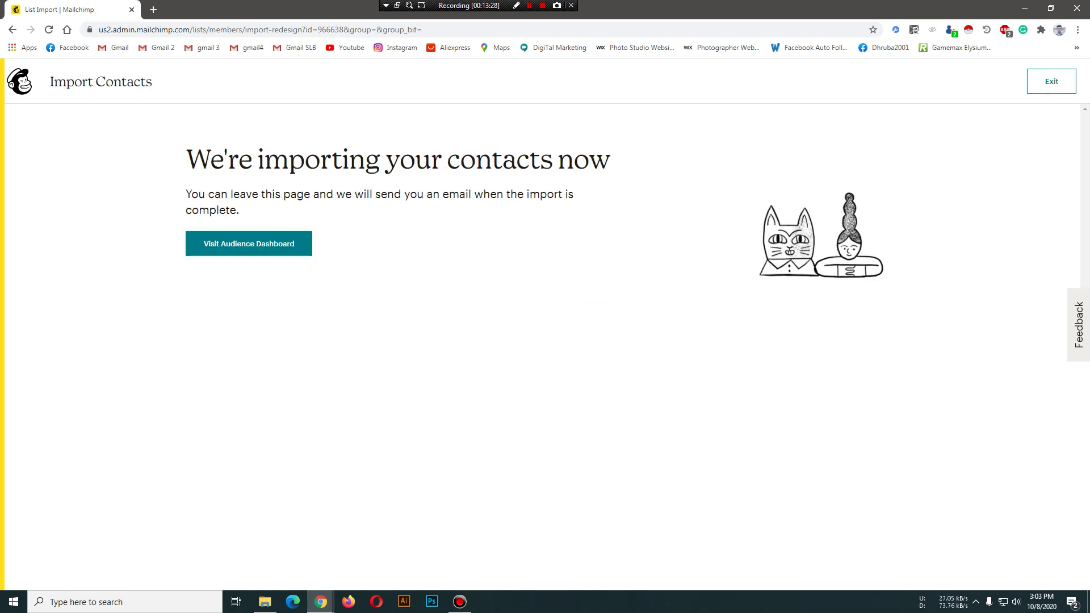
Go from the audience dashboard to the All contacts list
click(249, 243)
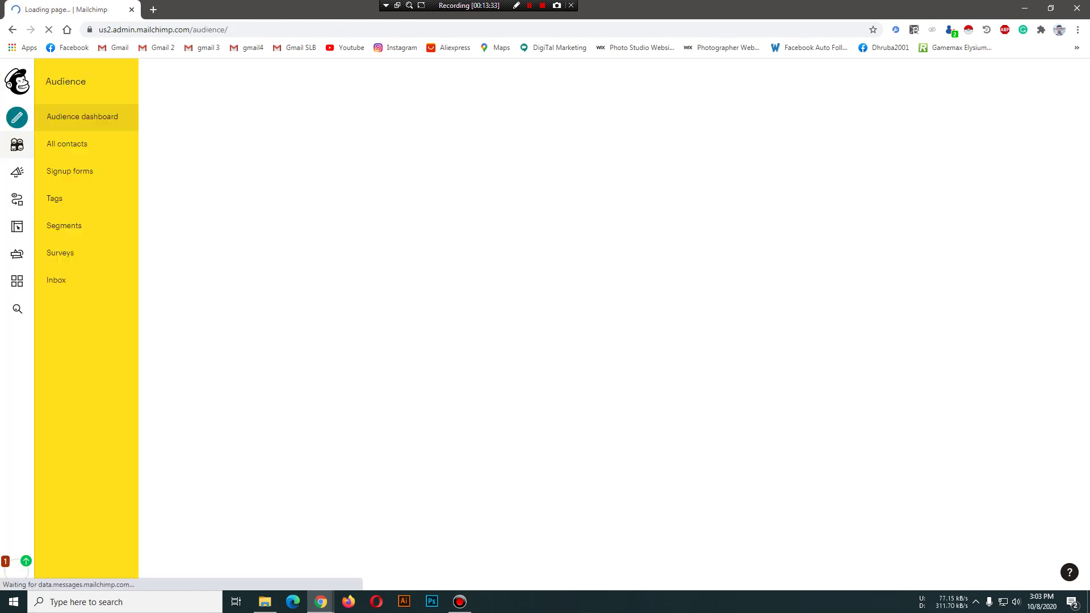
scroll(610, 324, down, 4)
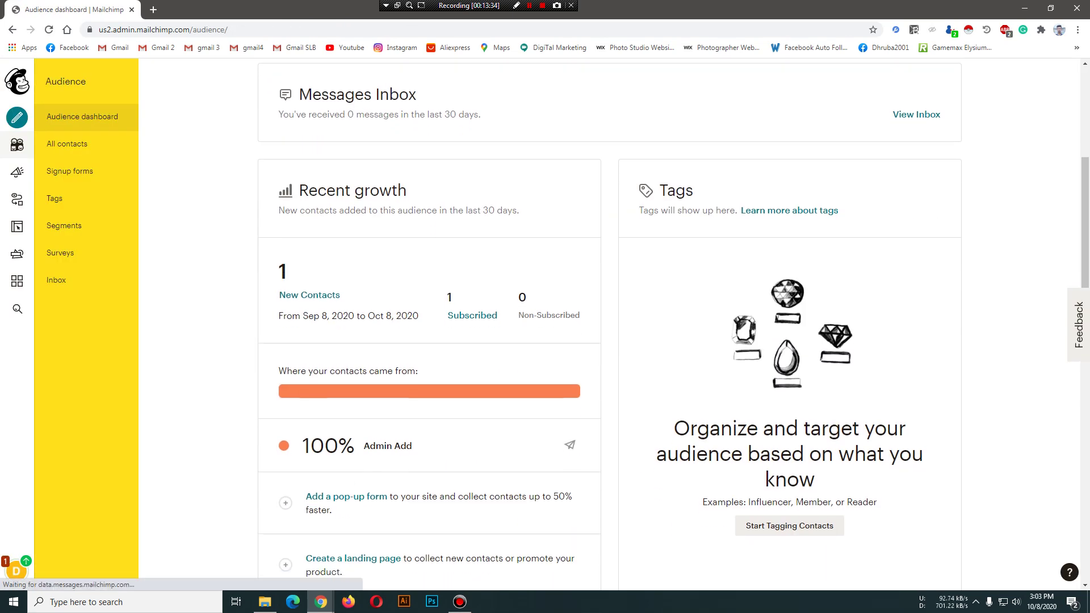
scroll(610, 323, down, 2)
scroll(610, 323, down, 4)
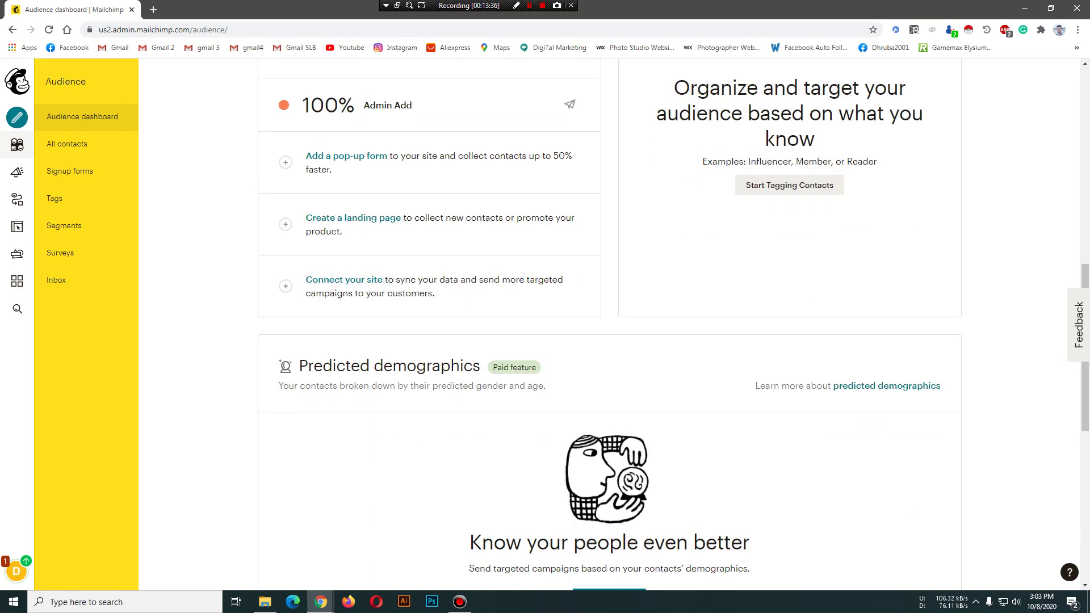
scroll(610, 324, up, 3)
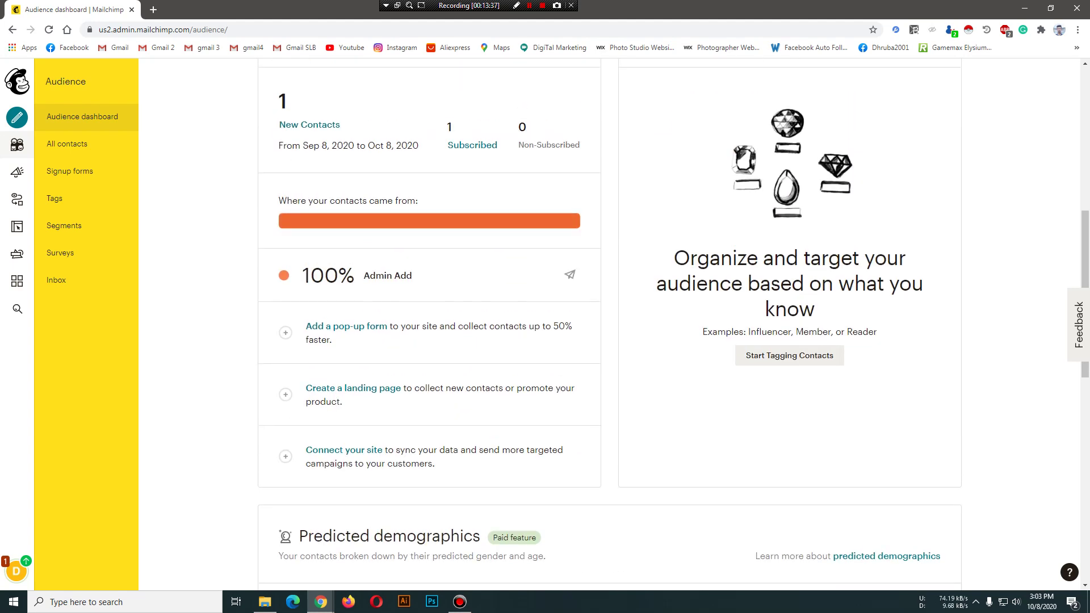
scroll(610, 324, up, 2)
scroll(611, 324, up, 2)
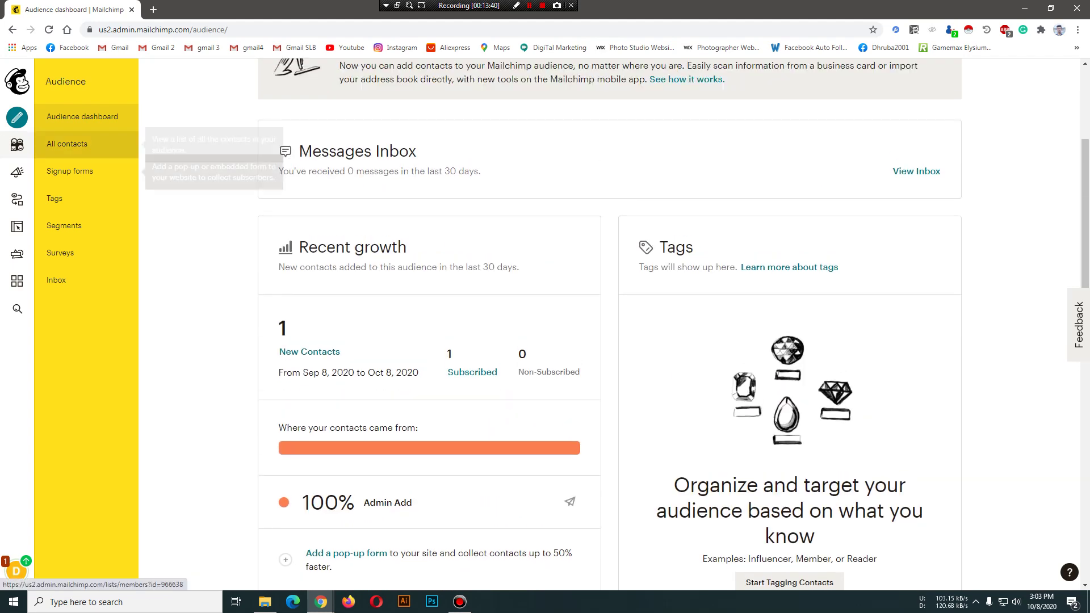
click(67, 144)
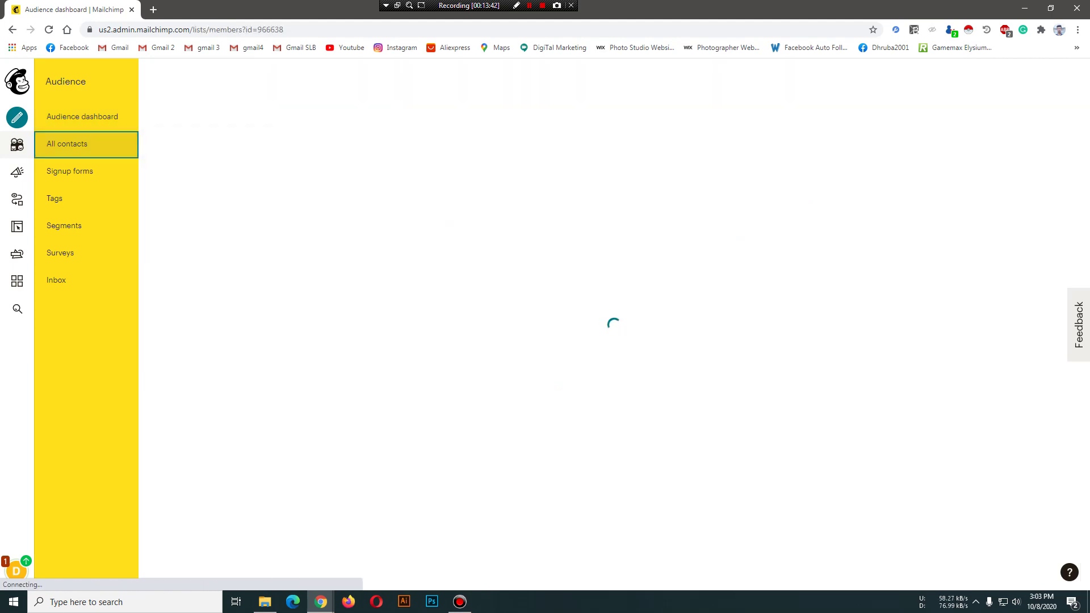
scroll(610, 451, down, 10)
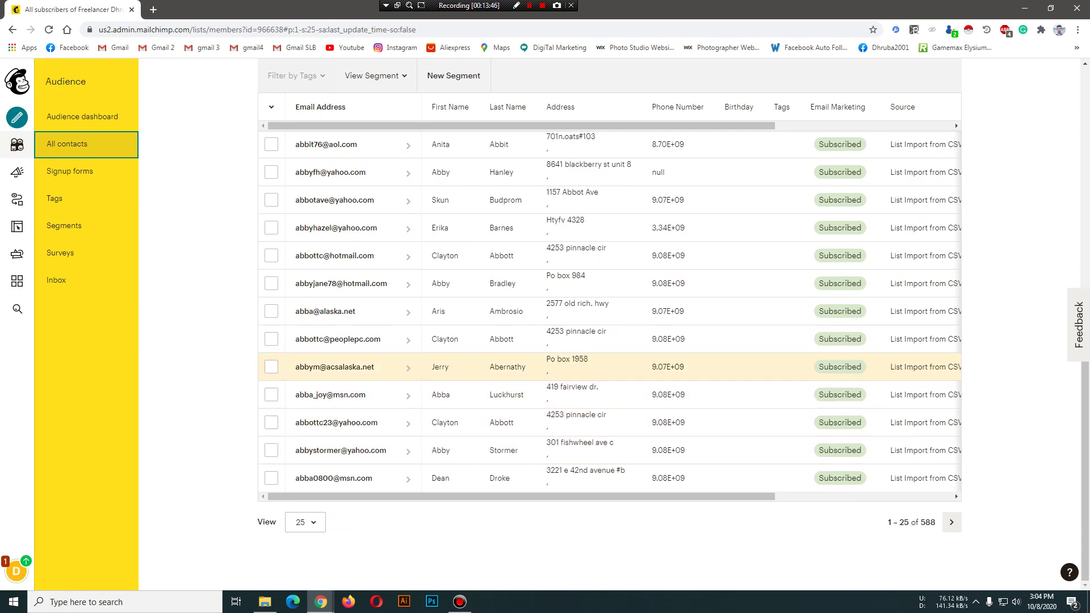
scroll(610, 341, up, 7)
scroll(610, 341, down, 7)
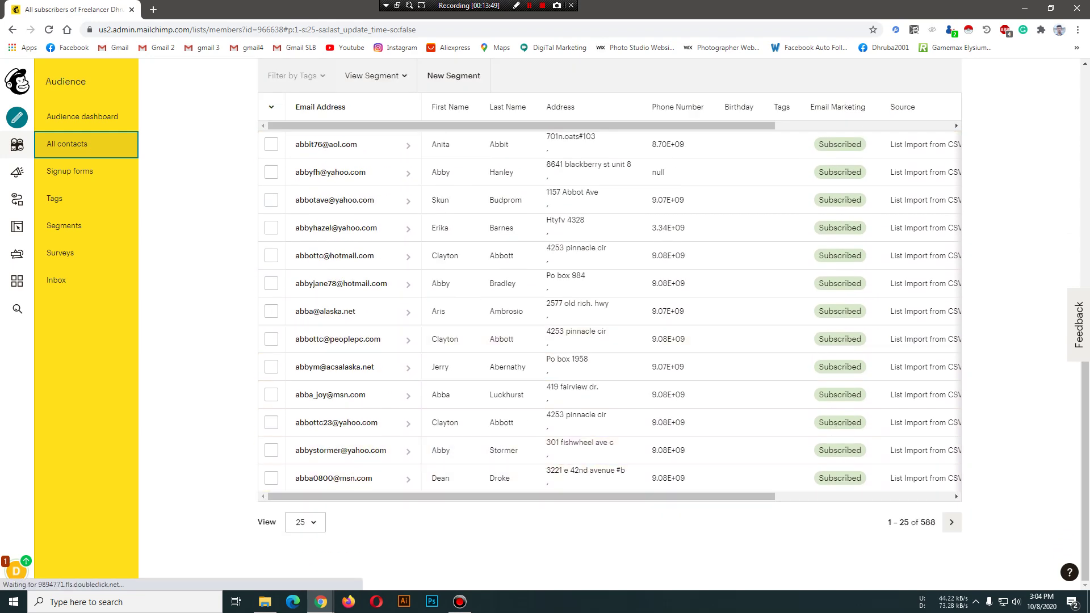
Show 100 contacts per page and move to contacts 101–200 of 588
click(305, 522)
click(306, 501)
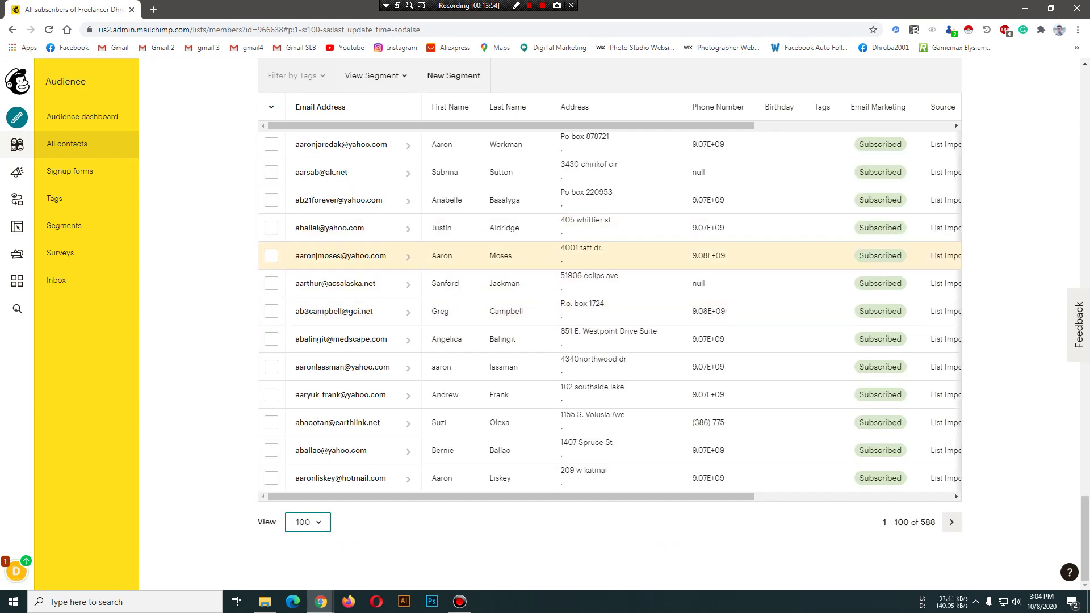
scroll(610, 335, up, 20)
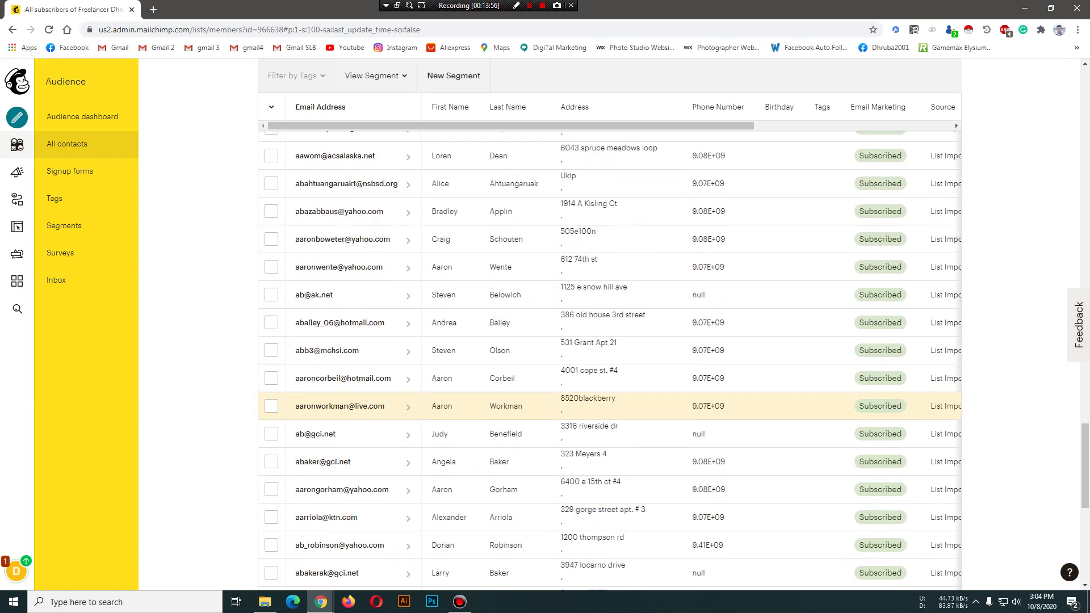
scroll(611, 335, up, 5)
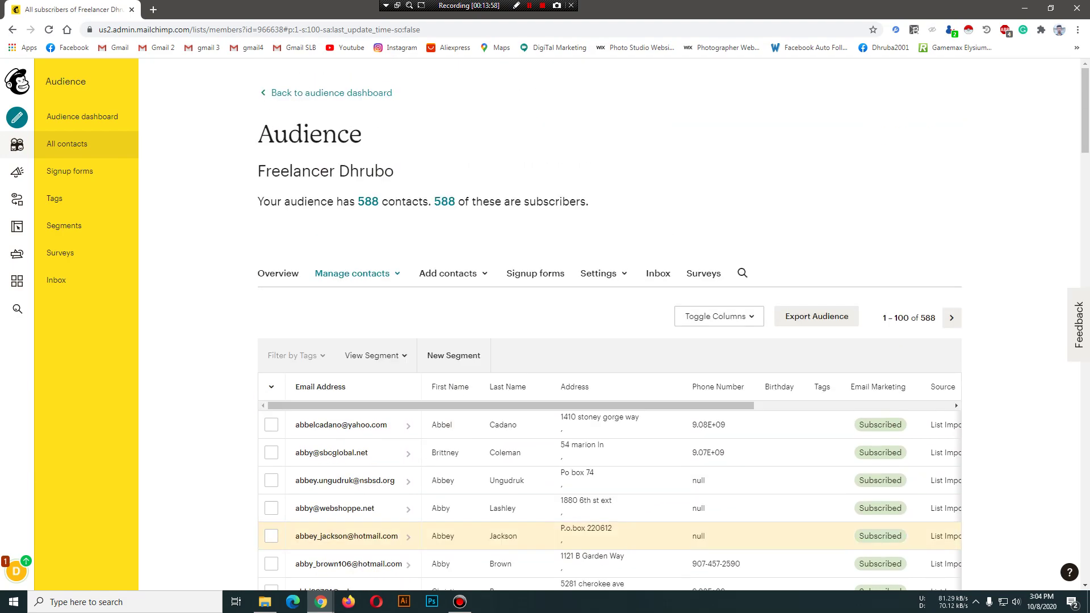
scroll(610, 335, down, 10)
scroll(610, 335, down, 10)
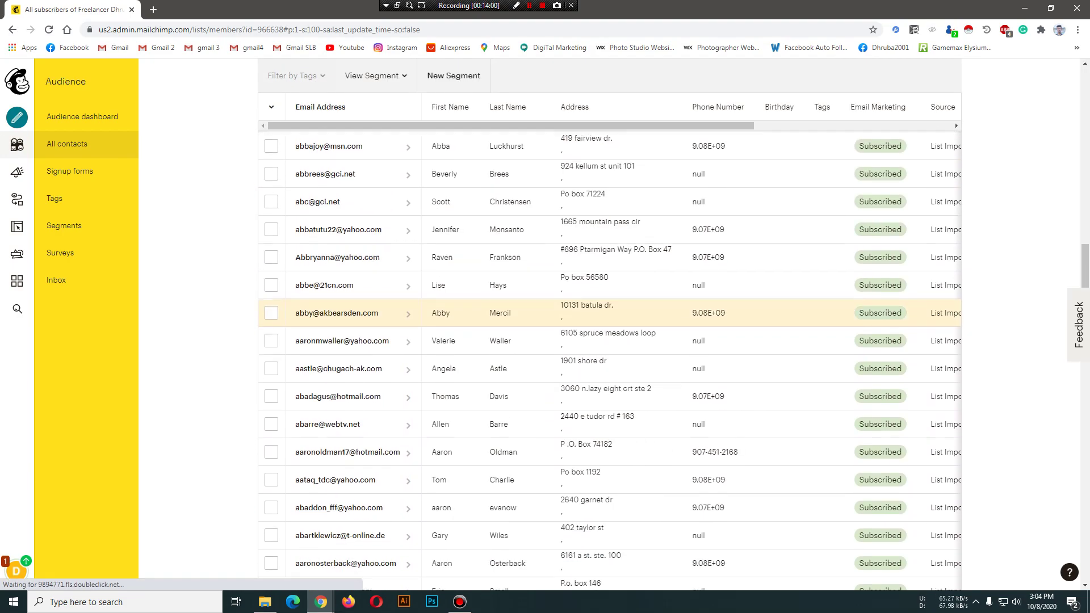
scroll(610, 363, down, 5)
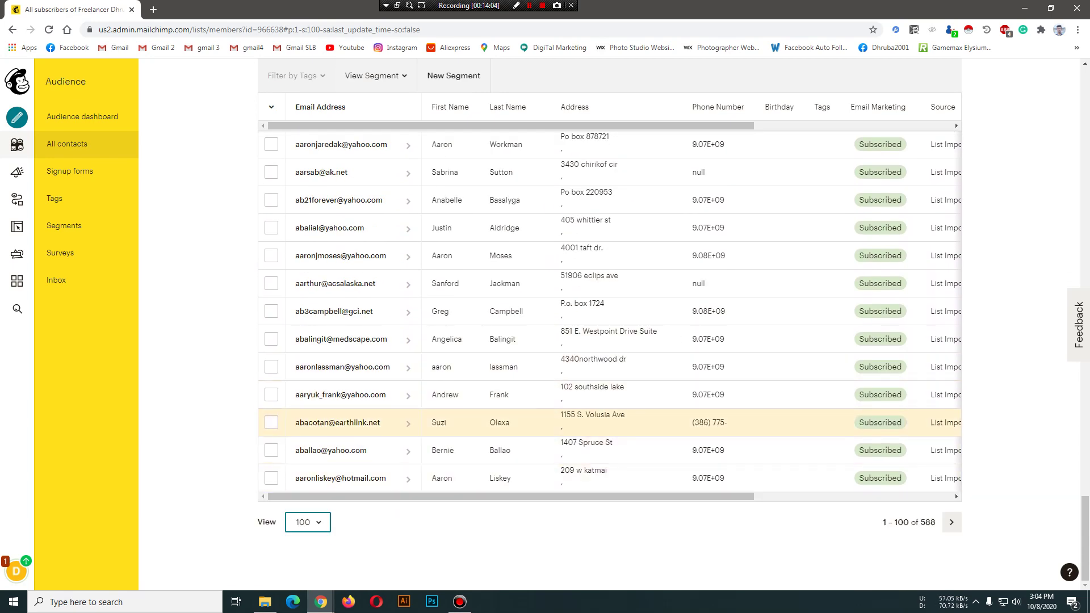
click(951, 522)
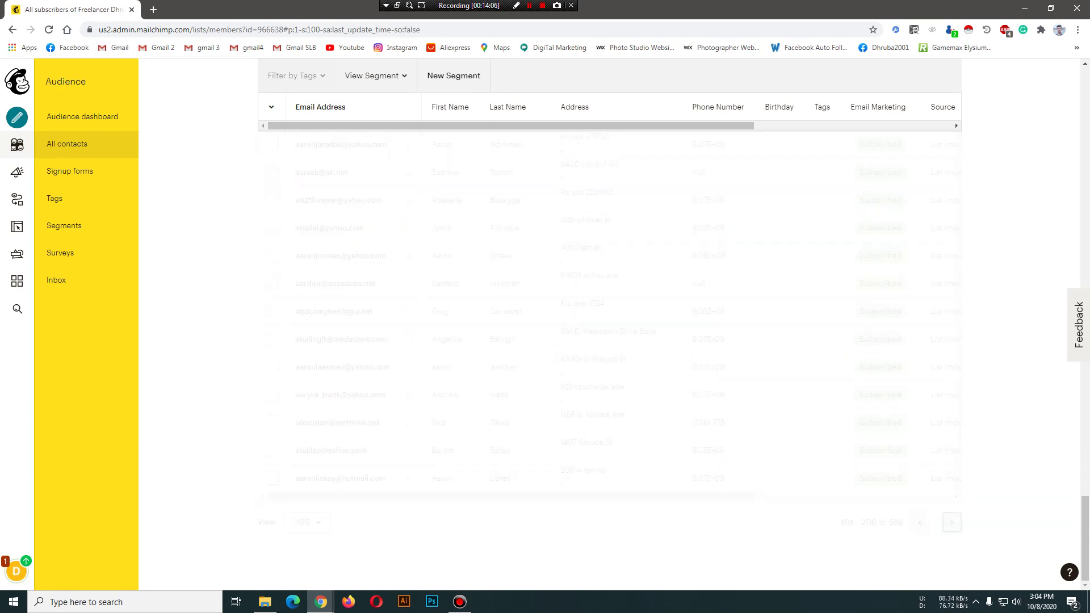
scroll(610, 256, up, 20)
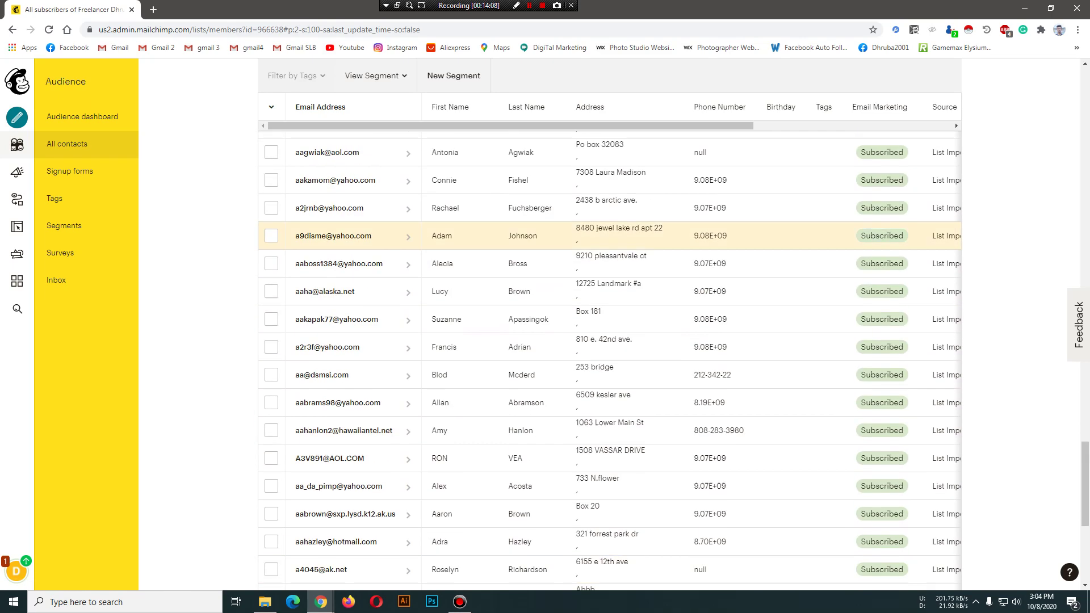
scroll(610, 256, up, 5)
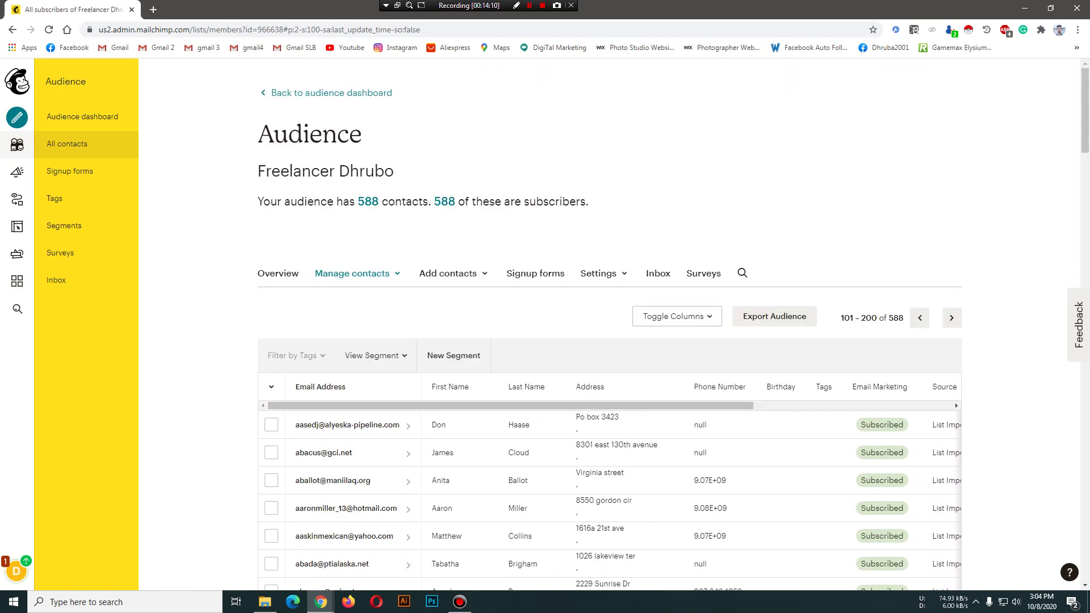
click(17, 117)
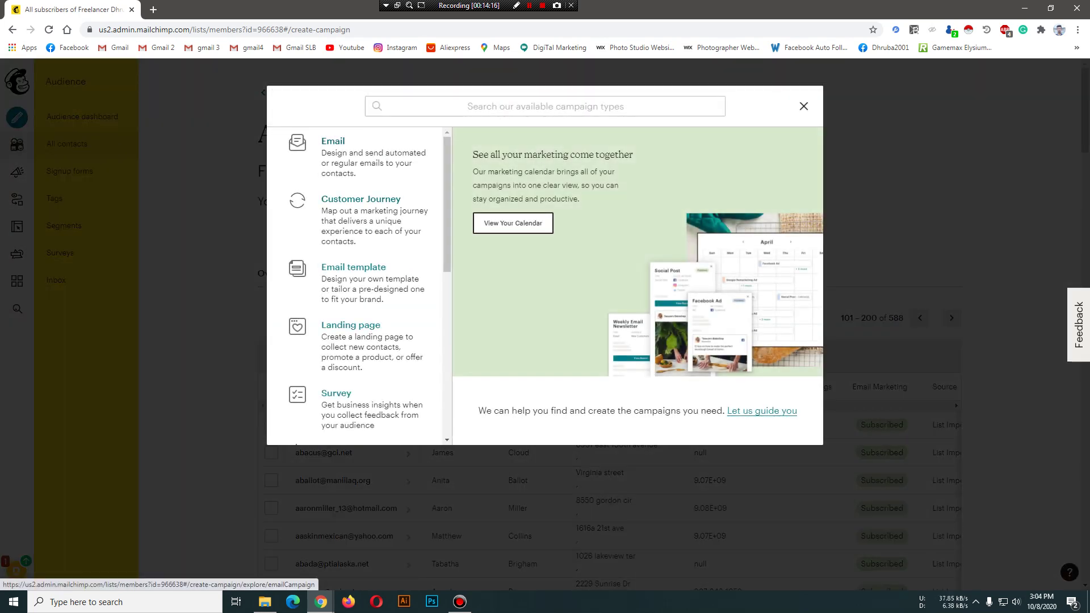
Create an email campaign named 'Mail Chimp Checking'
click(352, 159)
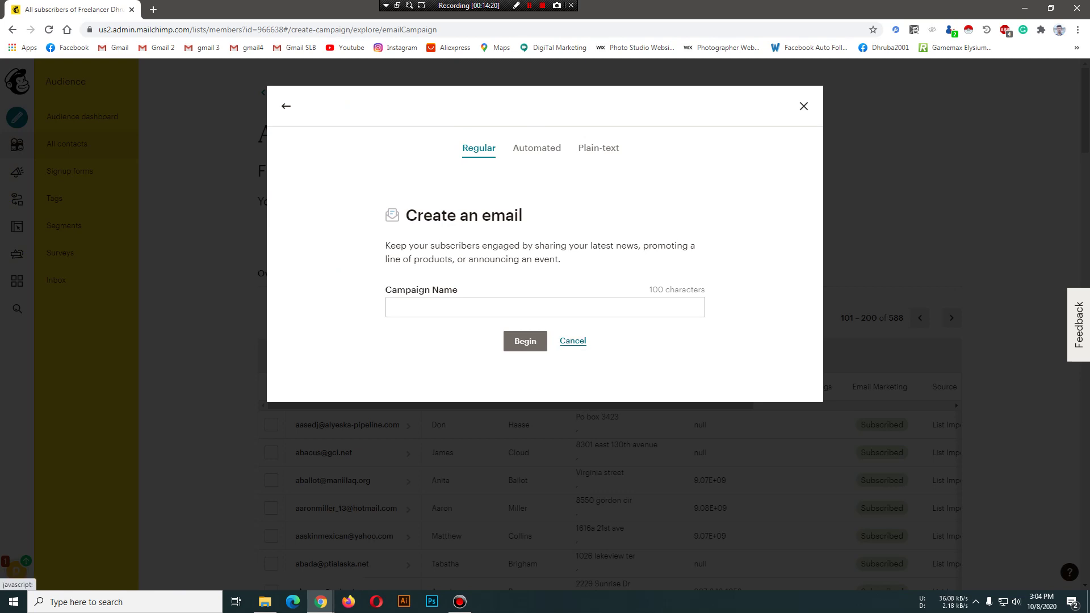
click(390, 308)
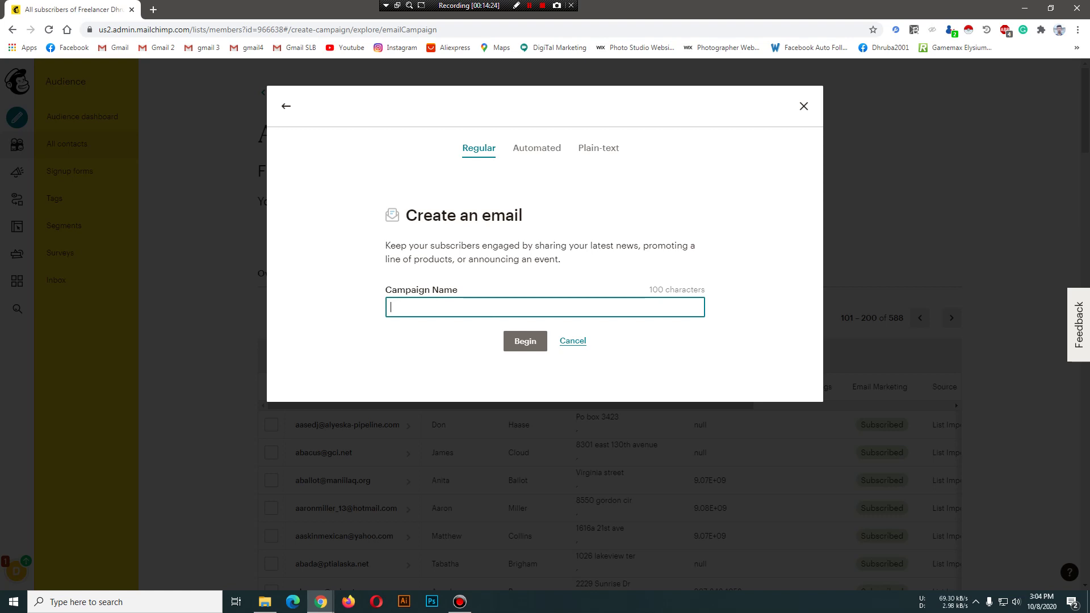
text(Mail Chimp Check)
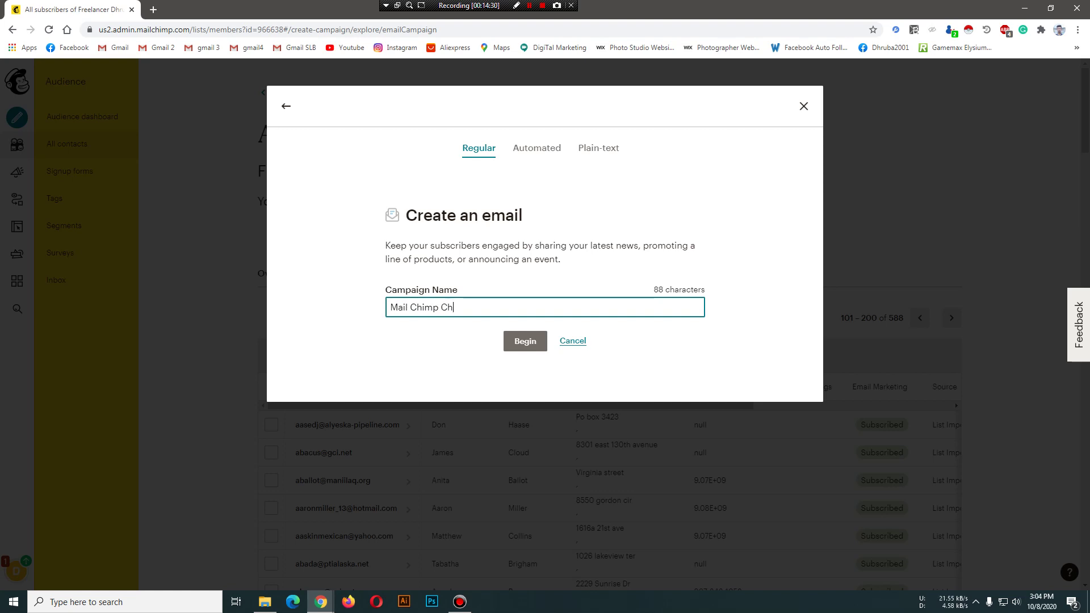
text(ing)
key(Return)
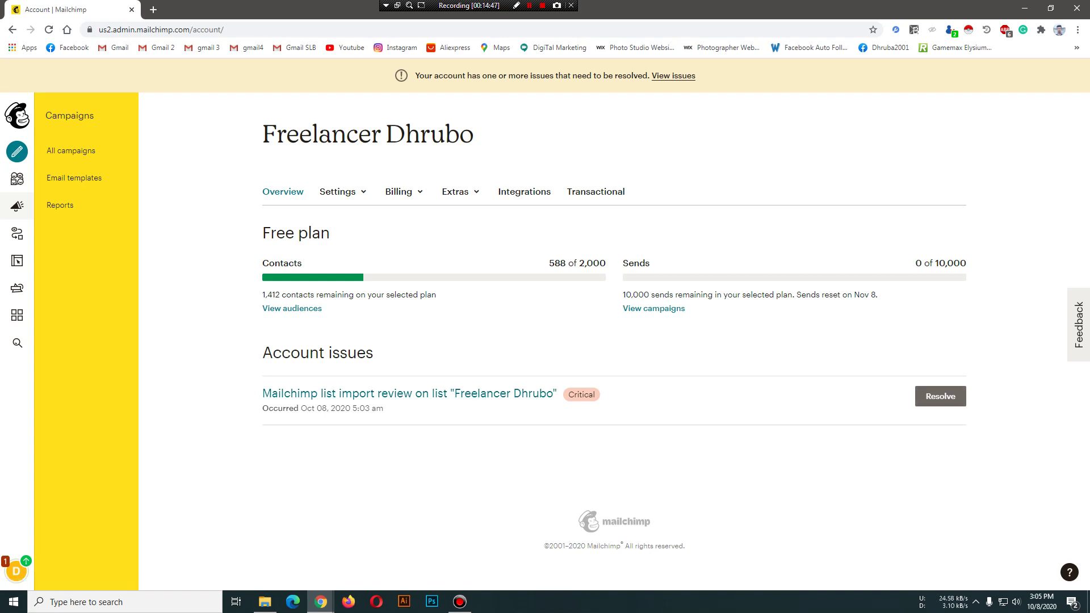
Resolve the critical list import issue and start a new contact import
click(941, 396)
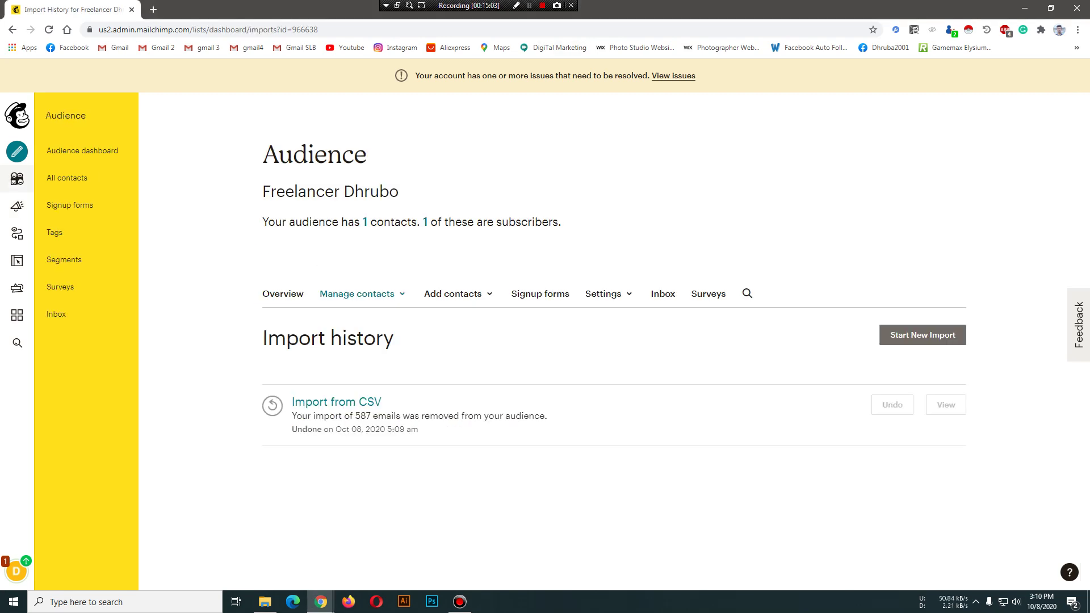
click(947, 339)
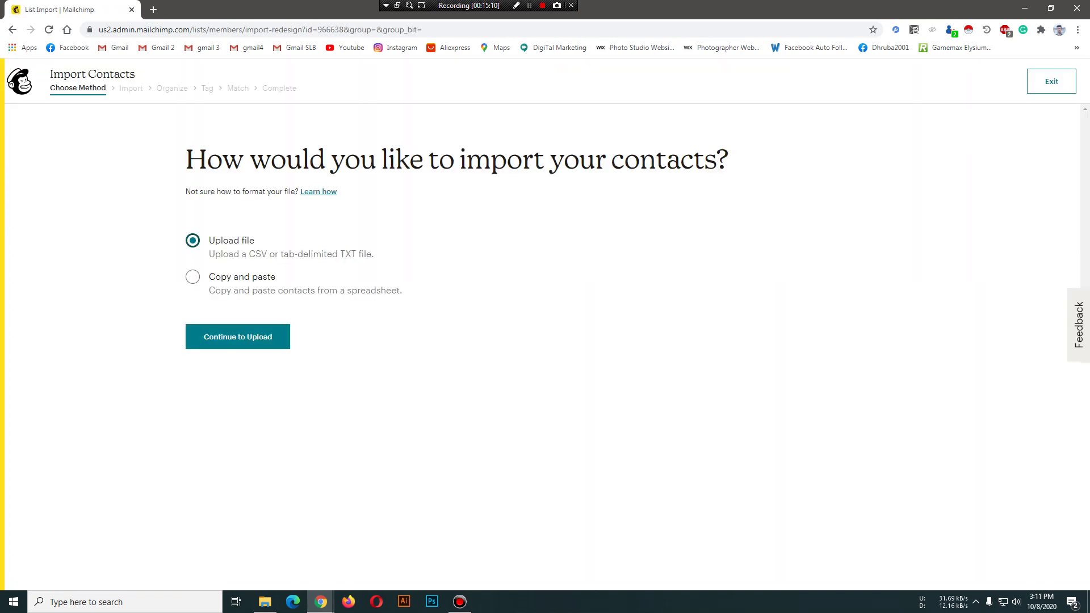
Upload the Book1 file from the Desktop as the contacts file
click(238, 337)
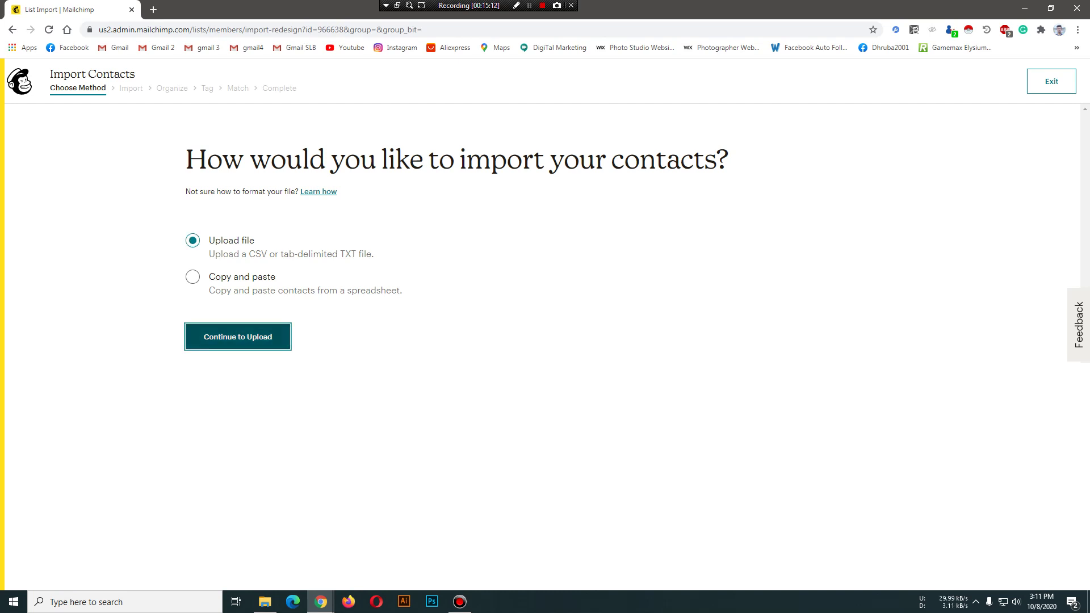
click(366, 271)
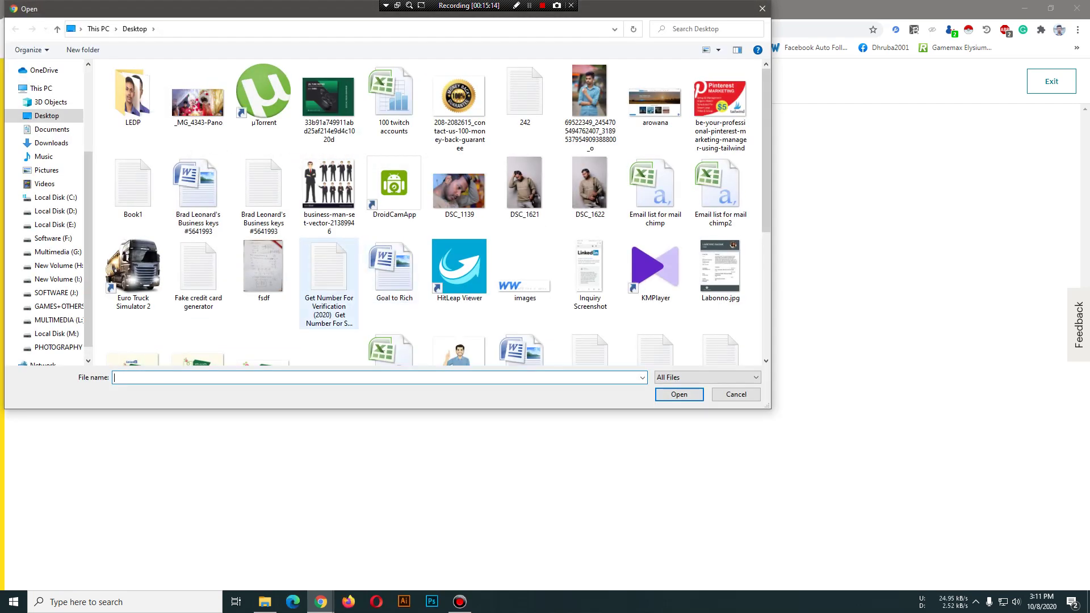
click(132, 188)
key(Return)
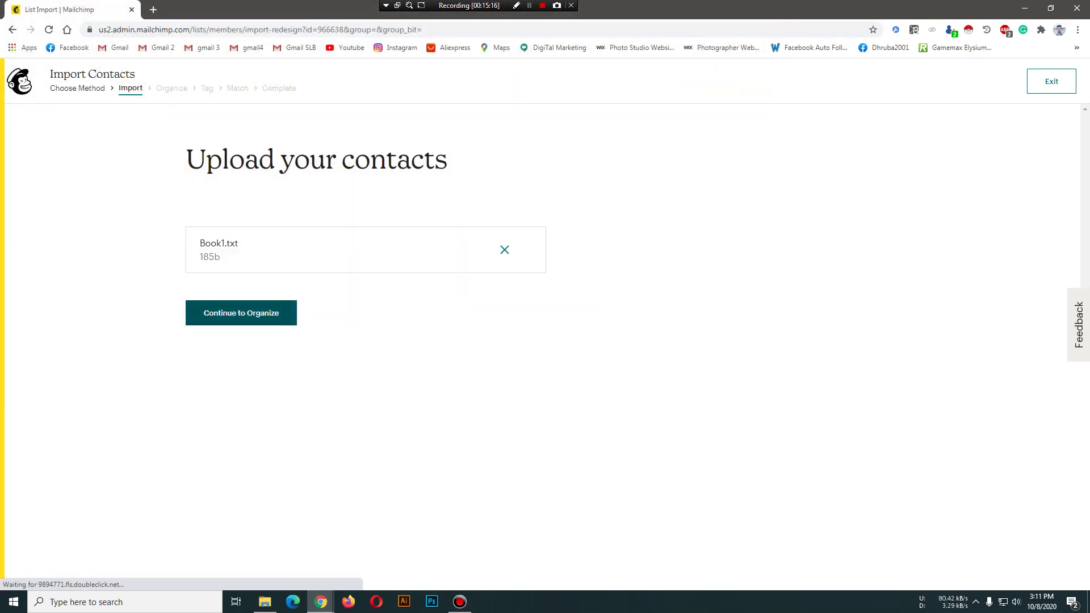
click(244, 313)
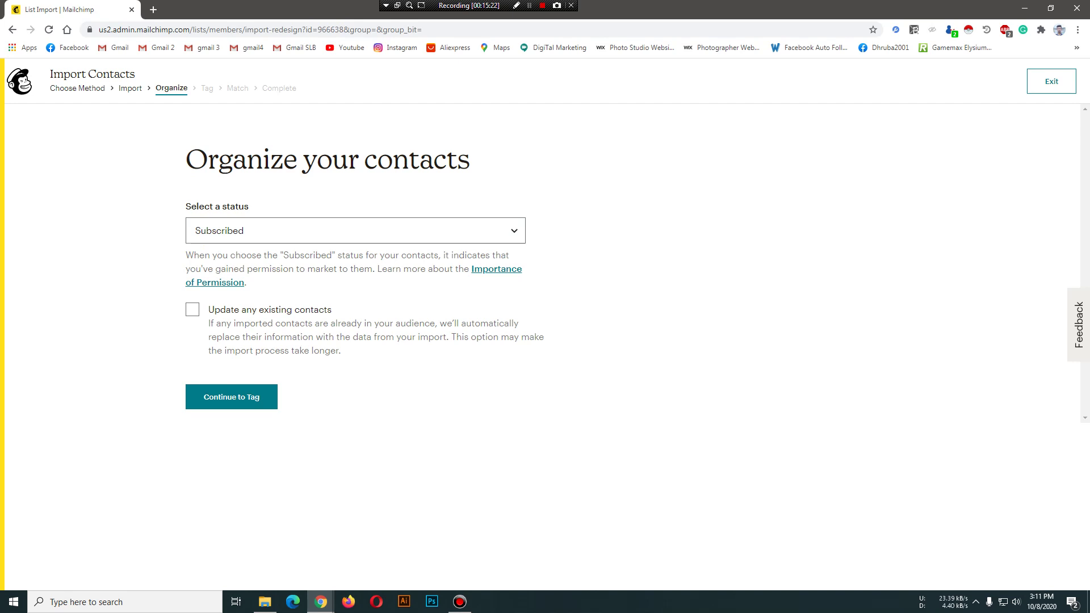
Import the 10 contacts with existing contacts updated, then start a new campaign
click(193, 310)
click(232, 397)
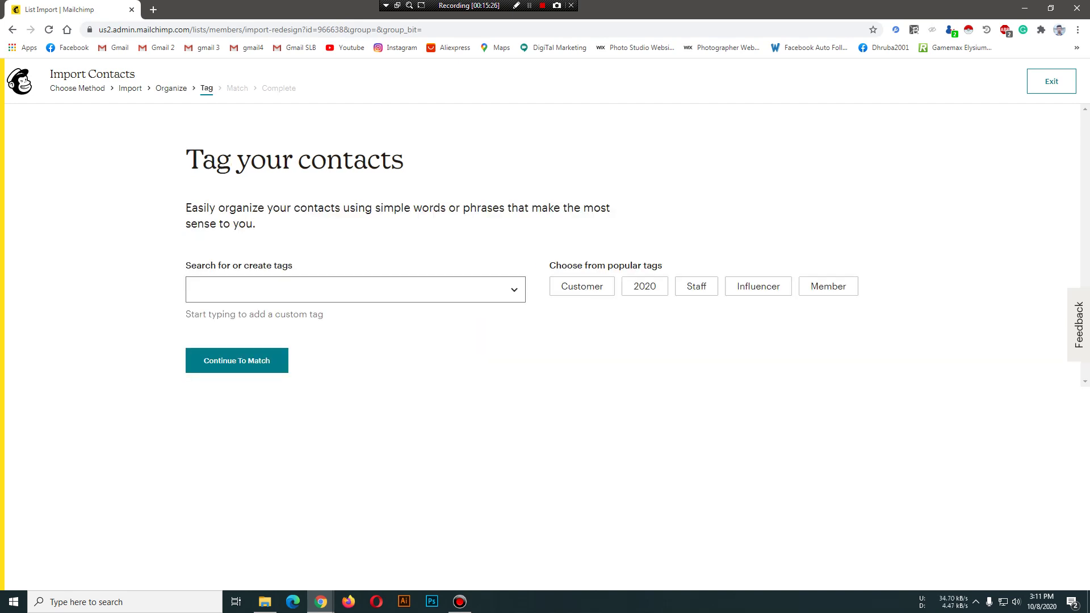
click(236, 360)
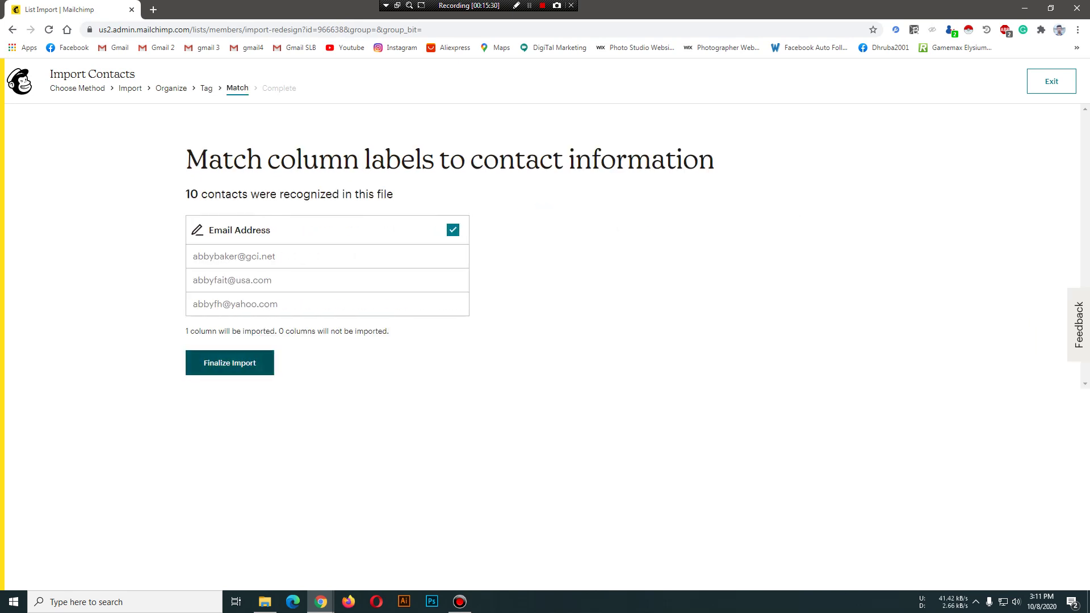
click(230, 363)
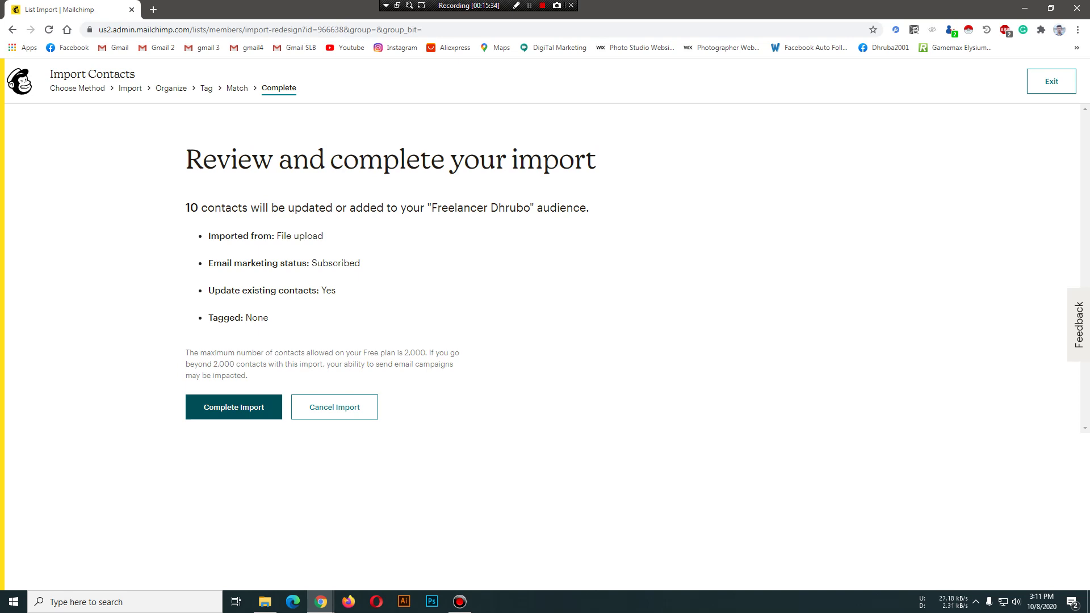
click(233, 407)
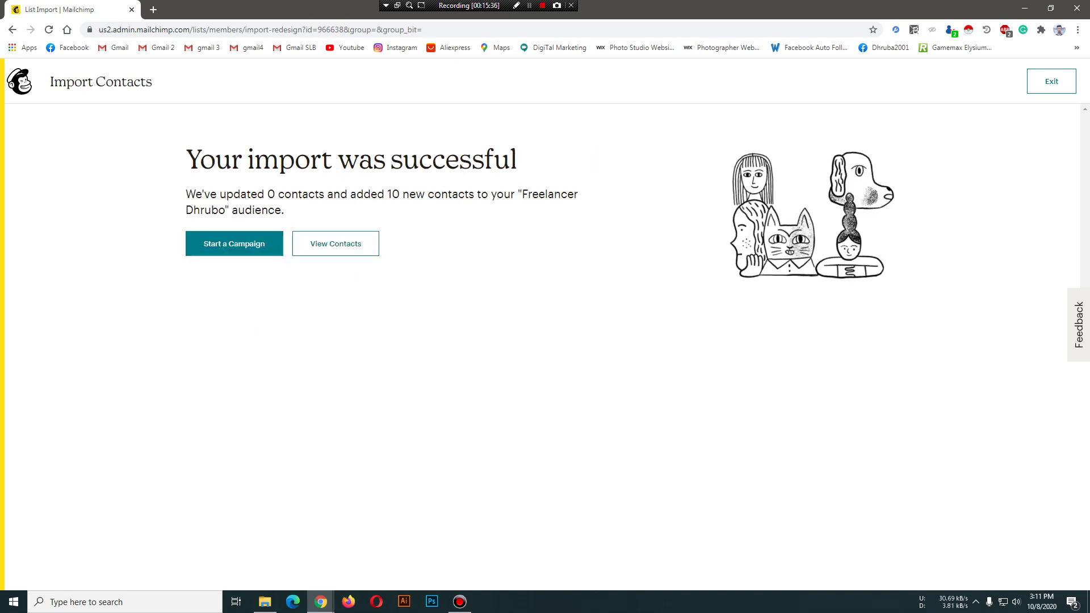
click(234, 243)
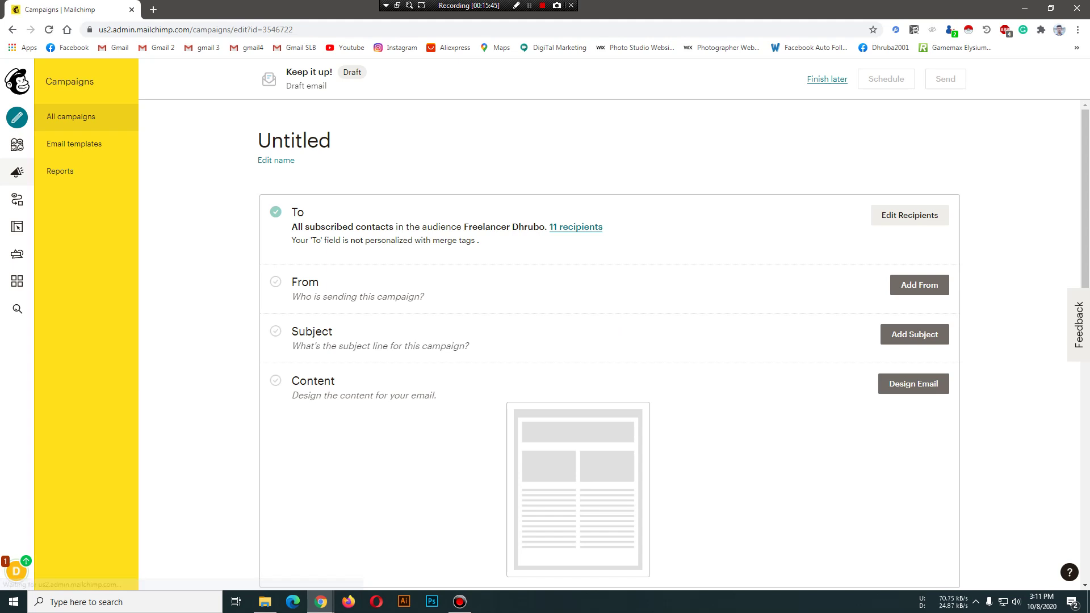
Rename the Untitled draft campaign to 'Test'
click(276, 160)
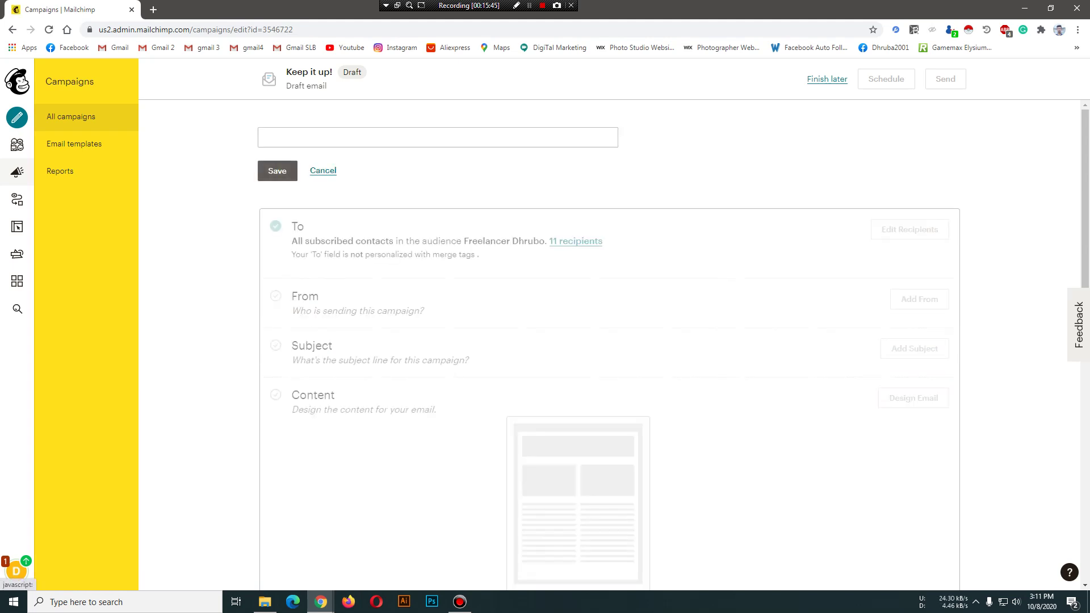
click(340, 138)
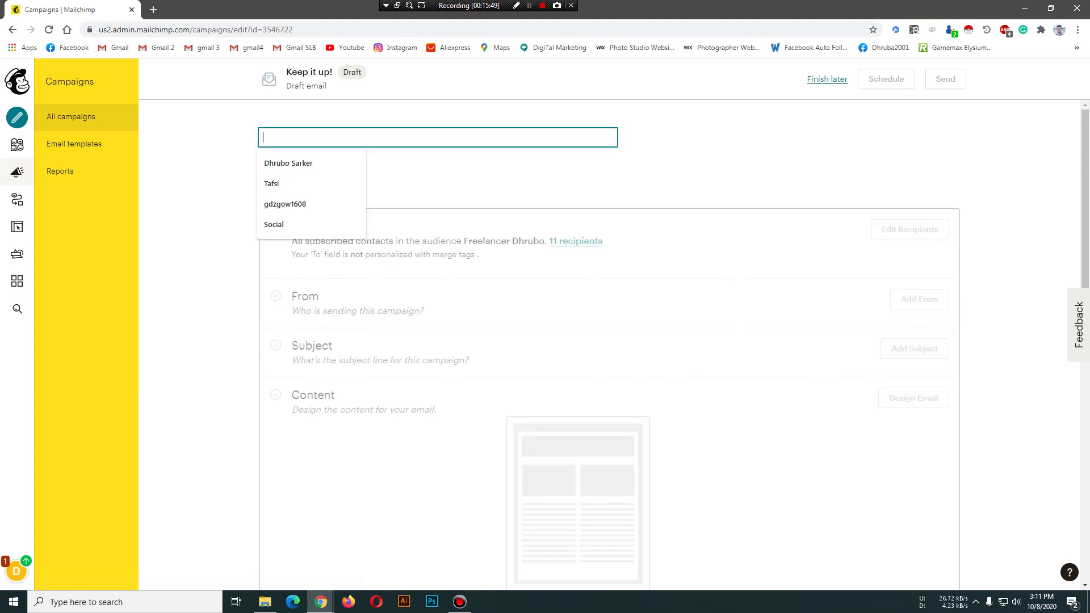
text(Test)
key(Return)
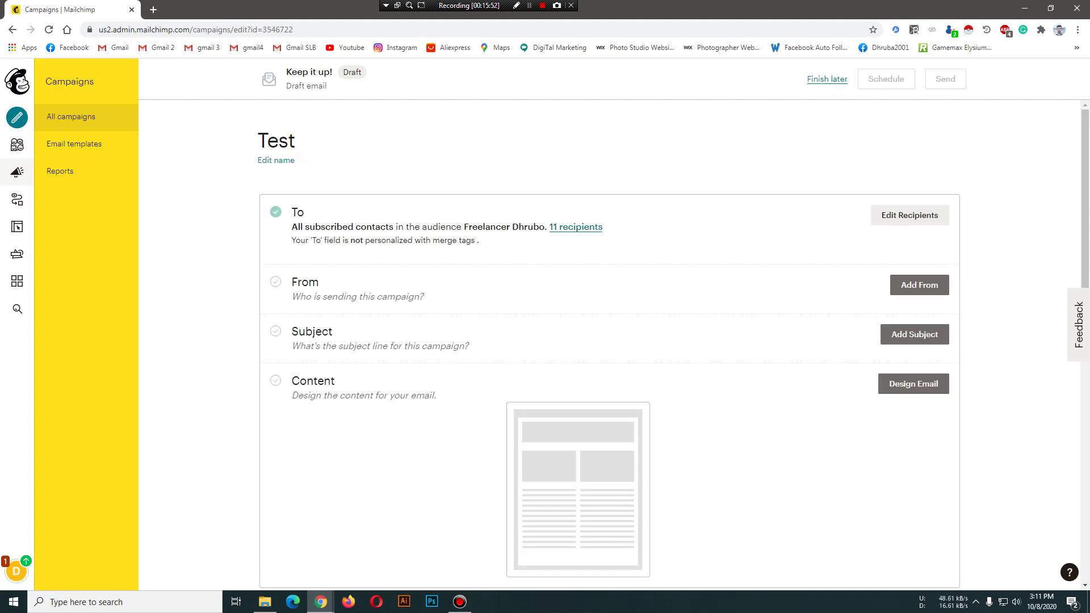
scroll(610, 341, down, 3)
scroll(610, 341, up, 3)
drag(603, 226, 299, 227)
click(299, 226)
scroll(300, 227, down, 1)
scroll(610, 341, up, 1)
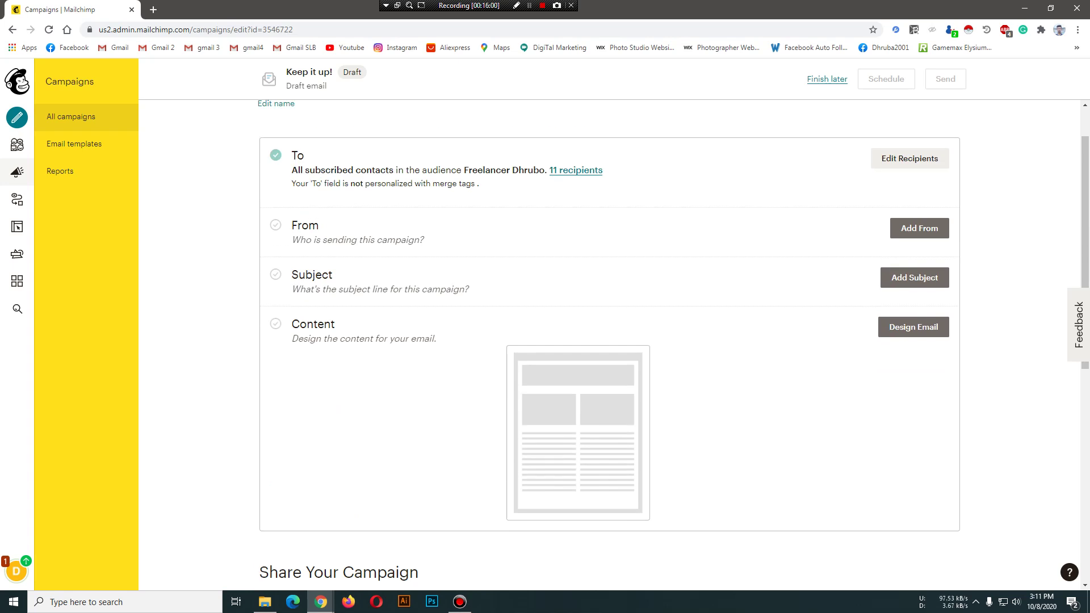
Fill in the From sender name from saved suggestions, edit the sender e-mail address, and save
click(920, 228)
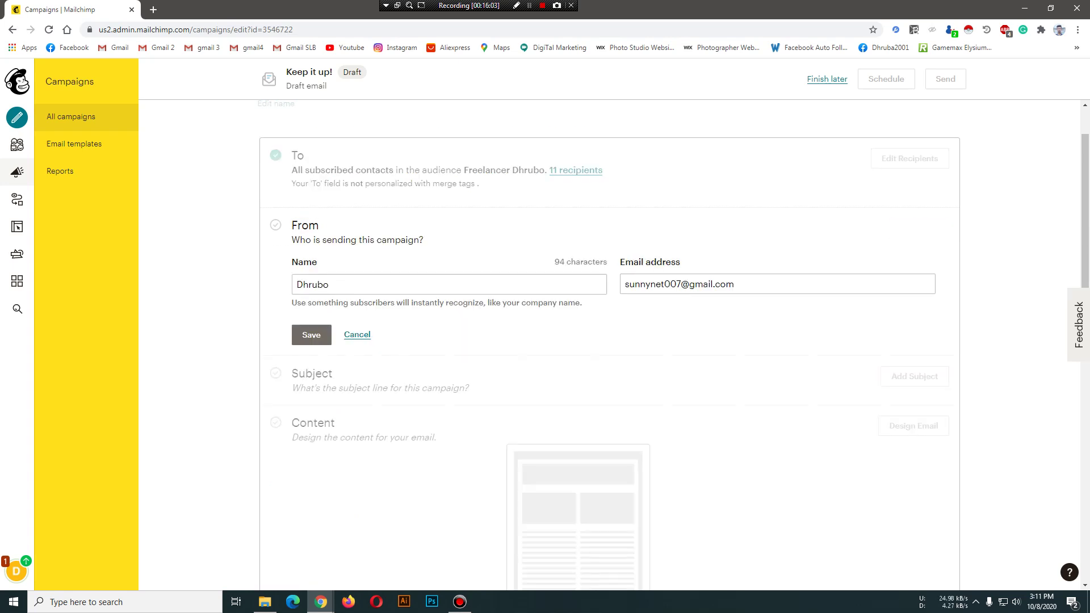
click(341, 284)
key(ctrl+a)
key(BackSpace)
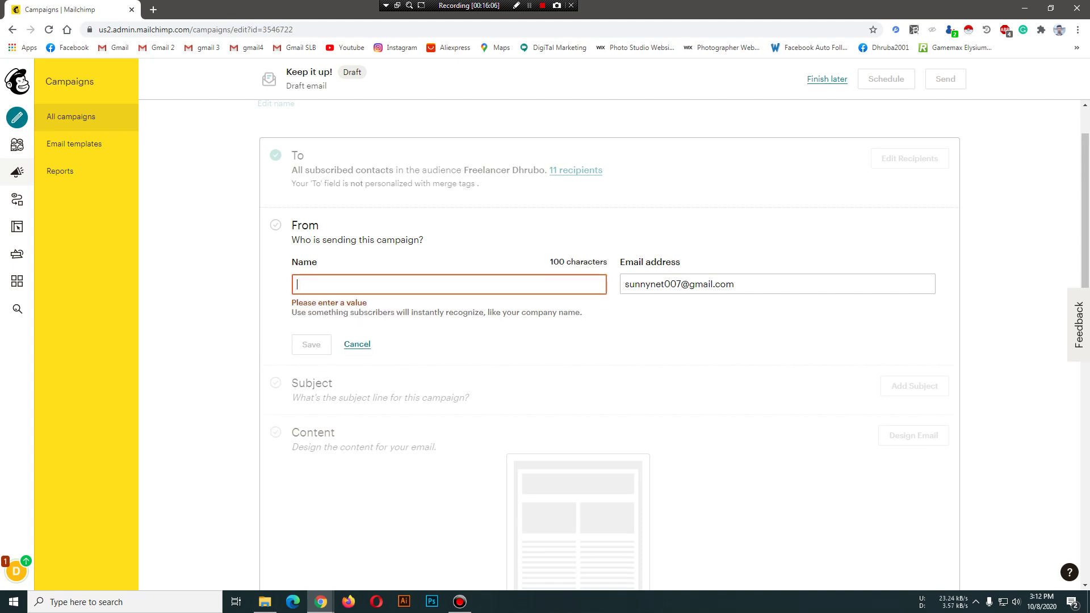
key(Down)
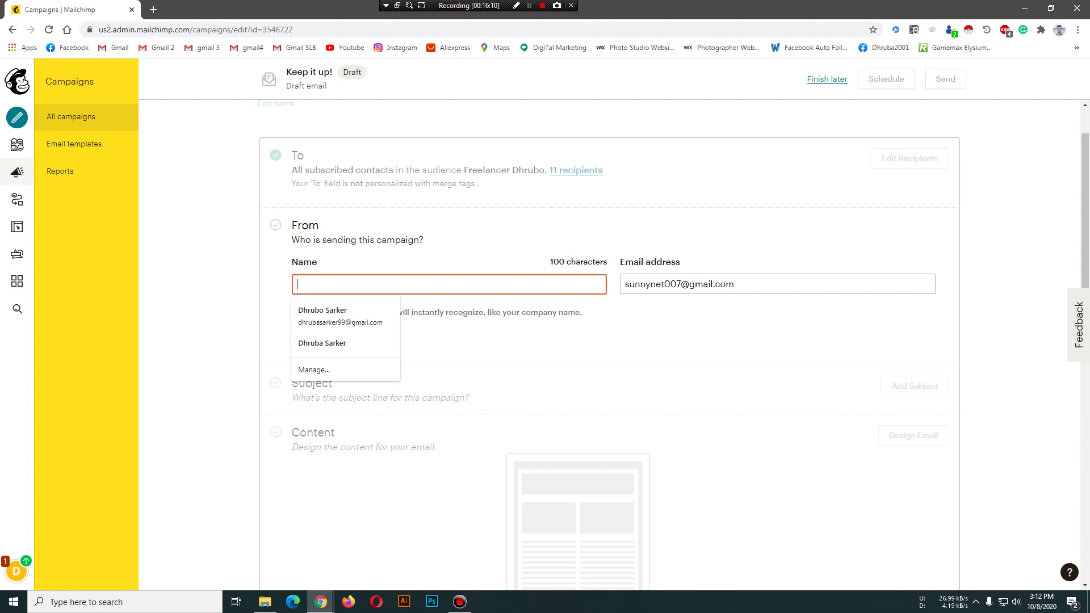
key(Down)
key(Down)
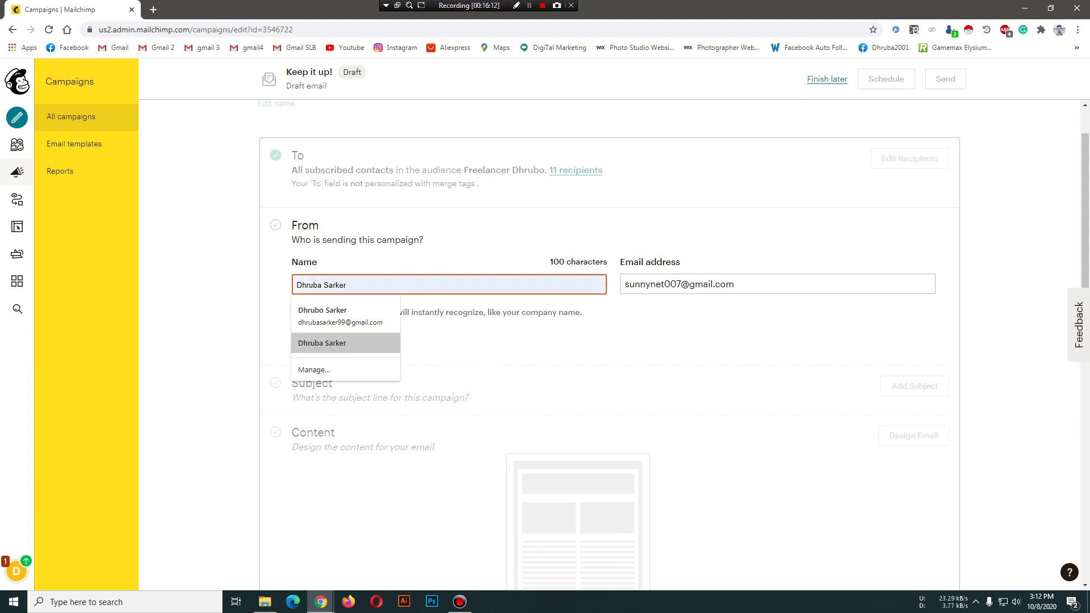
key(Return)
click(778, 284)
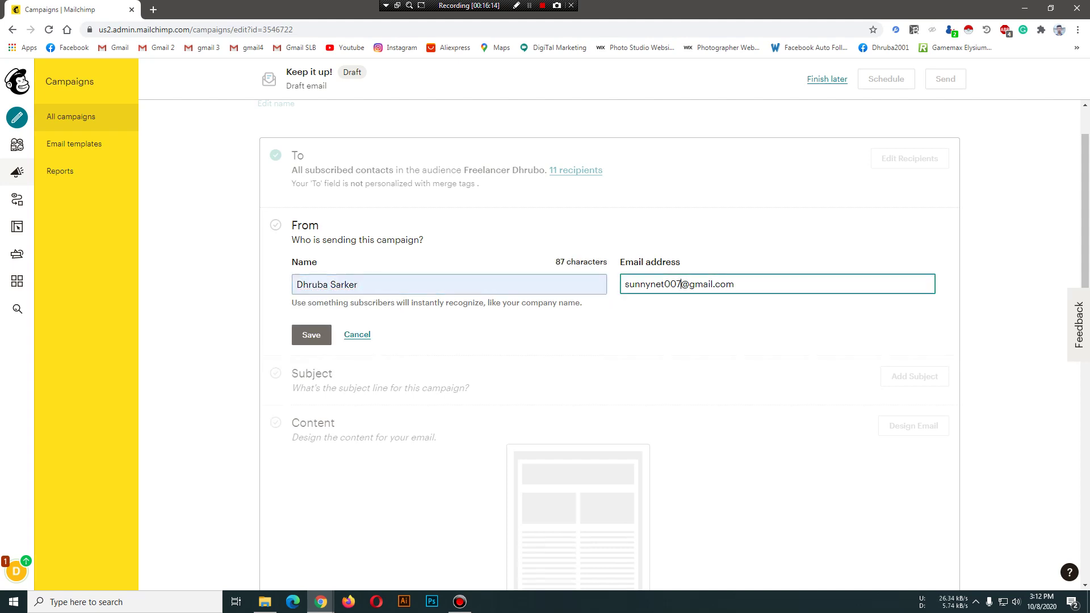
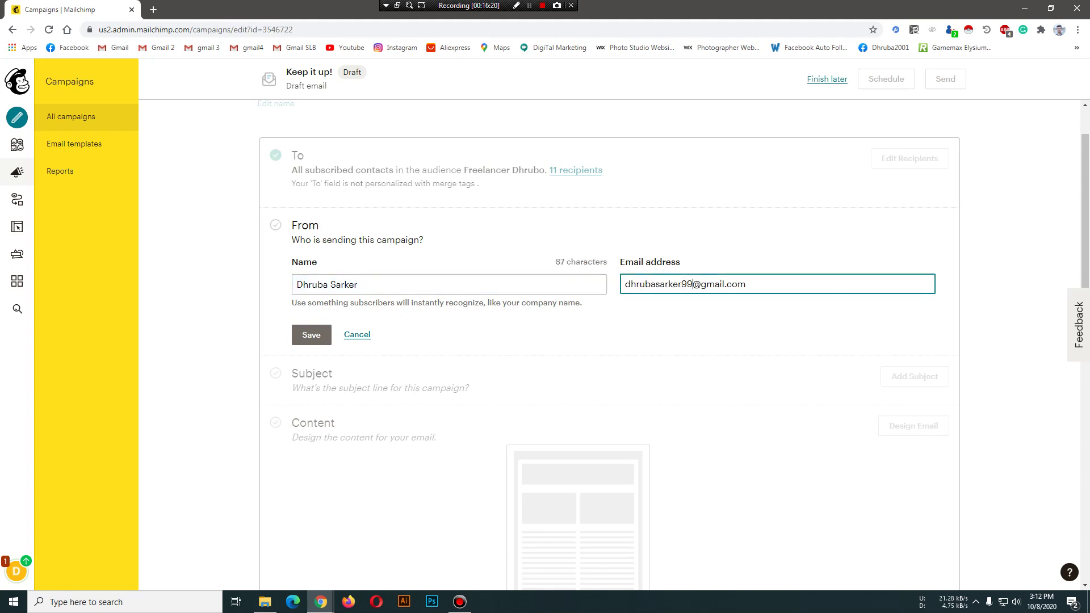
key(Return)
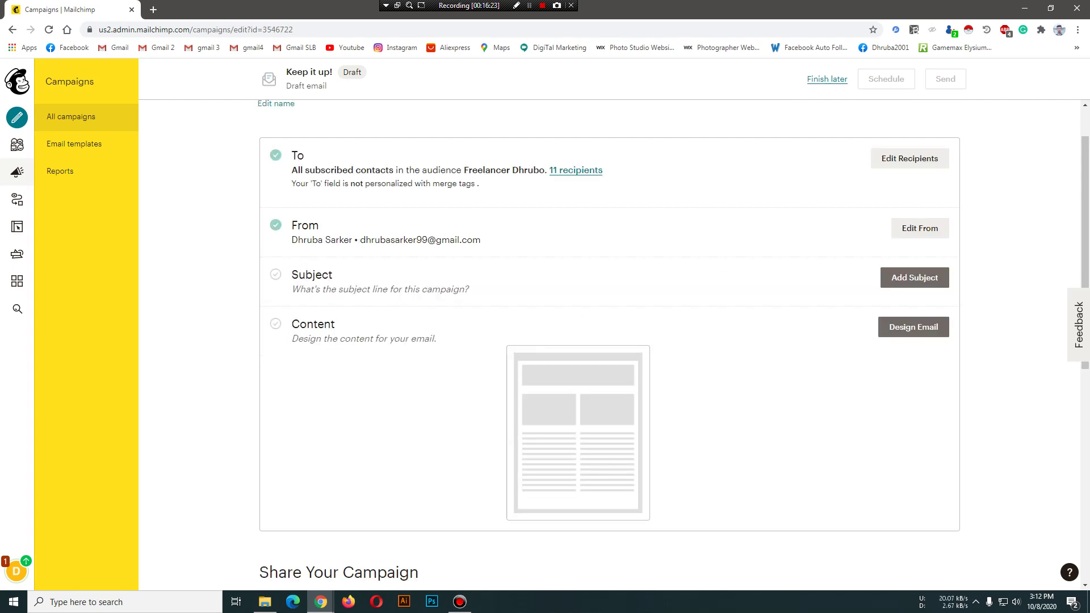
click(915, 277)
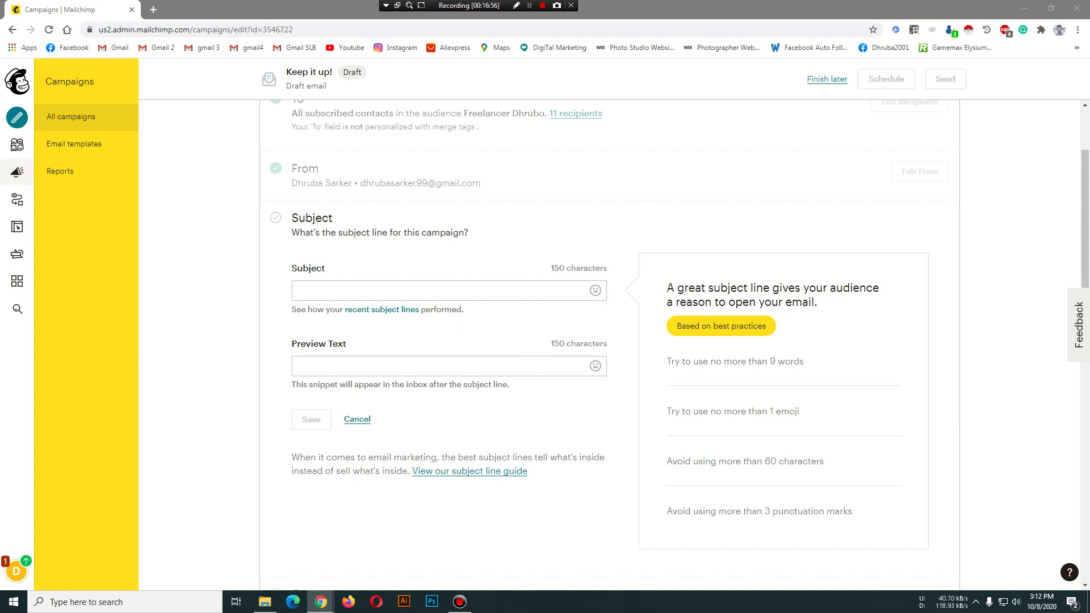
Place the cursor in the blank Subject line field
click(296, 290)
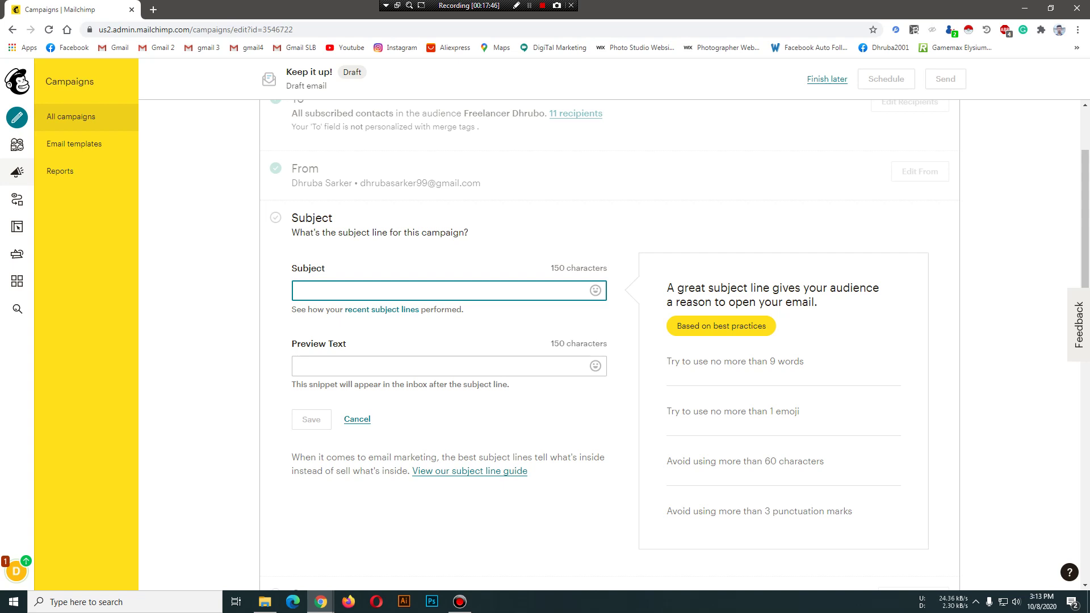
Type a draft subject 'Do you need Professional Email Signature only at'
text(Do )
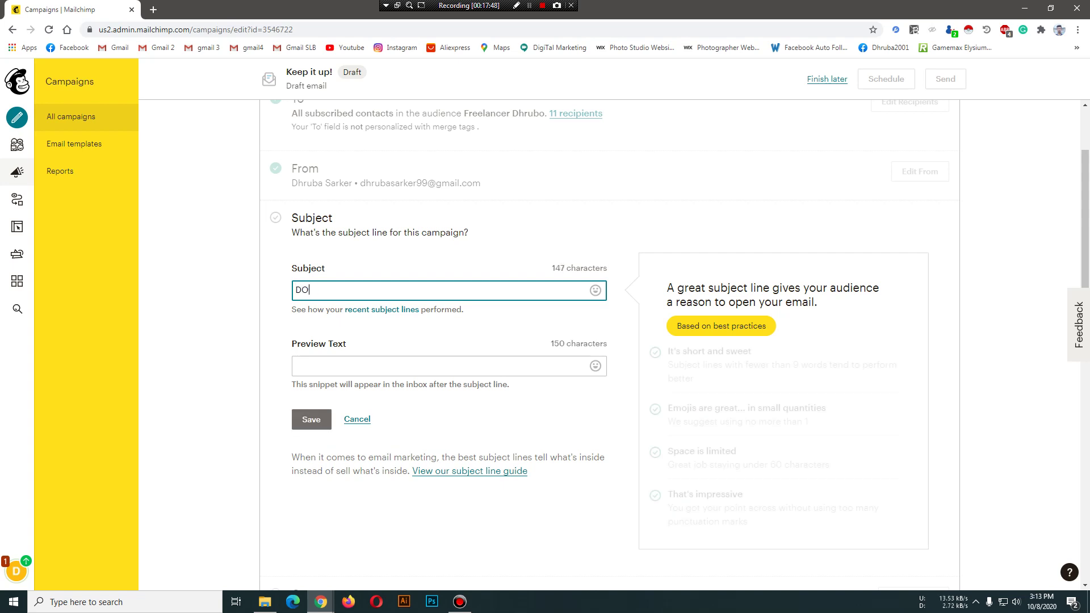
text(you)
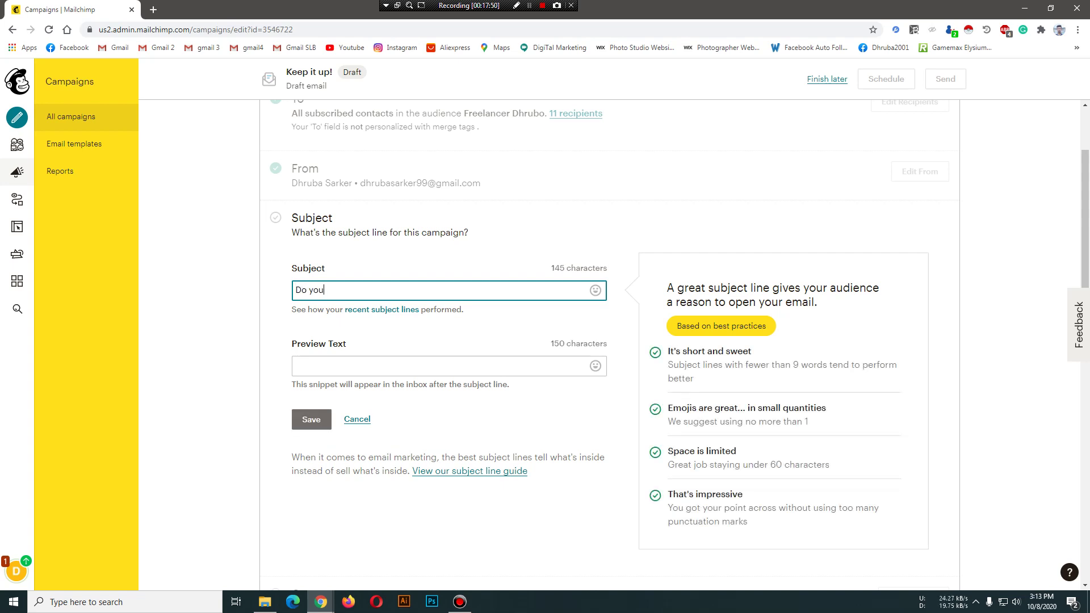
text( need Professional only at)
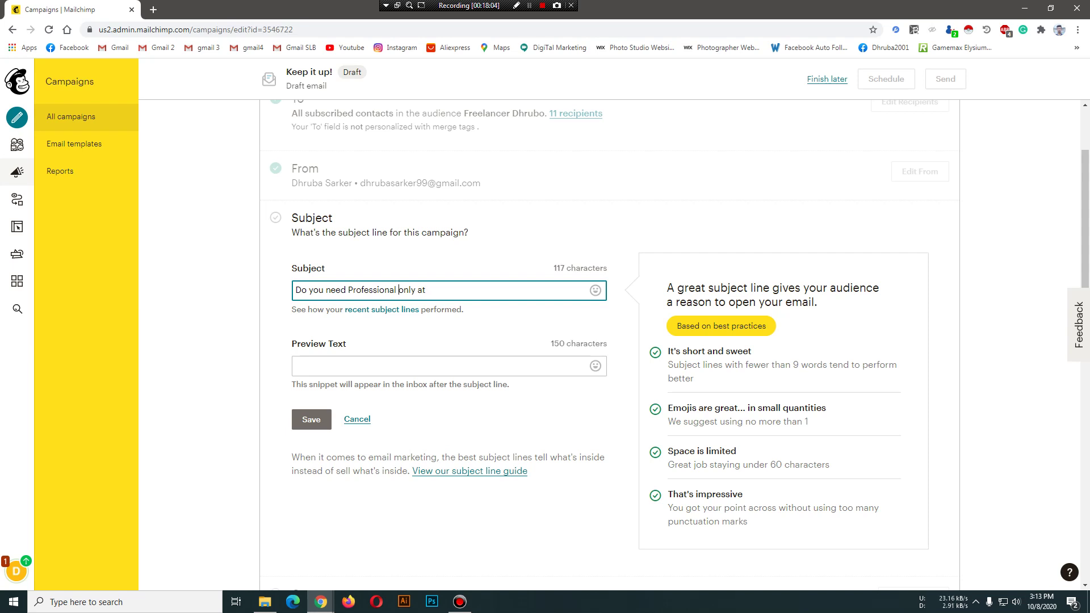
click(398, 290)
text(Emao)
key(BackSpace)
text(il Signature)
click(493, 290)
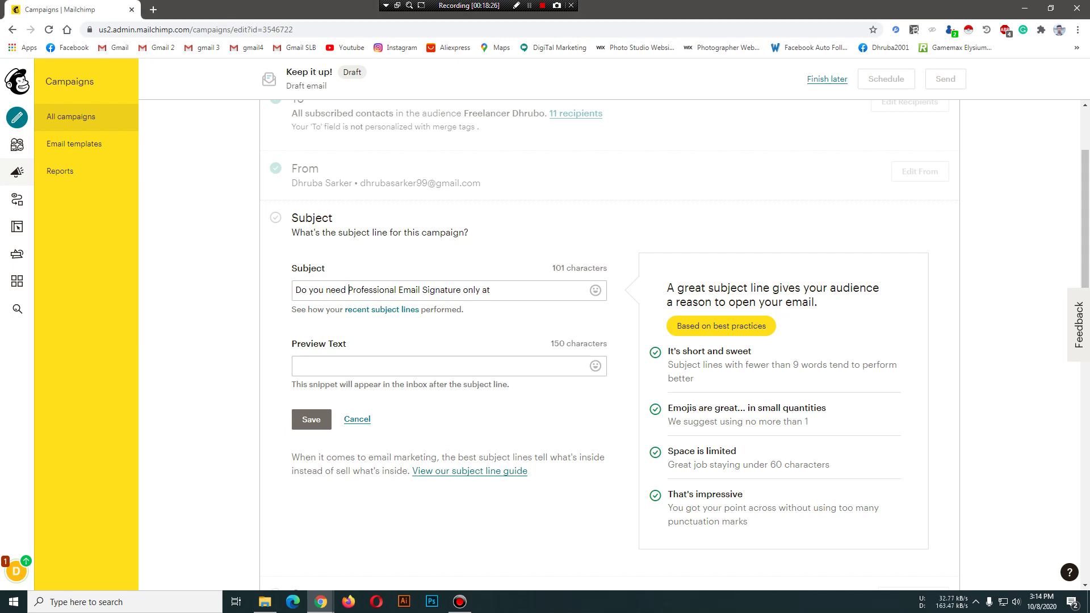
Replace the phrase so the subject reads 'Do you need 5k organic web traffic only at $4 ? Yes only at $4'
drag(348, 290, 461, 291)
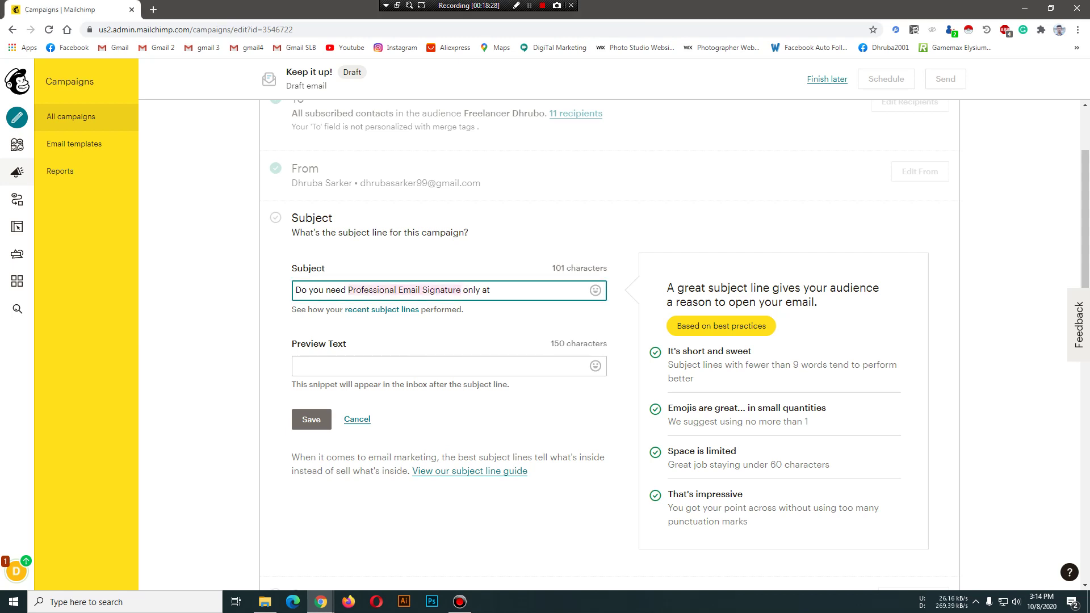
key(BackSpace)
text(5)
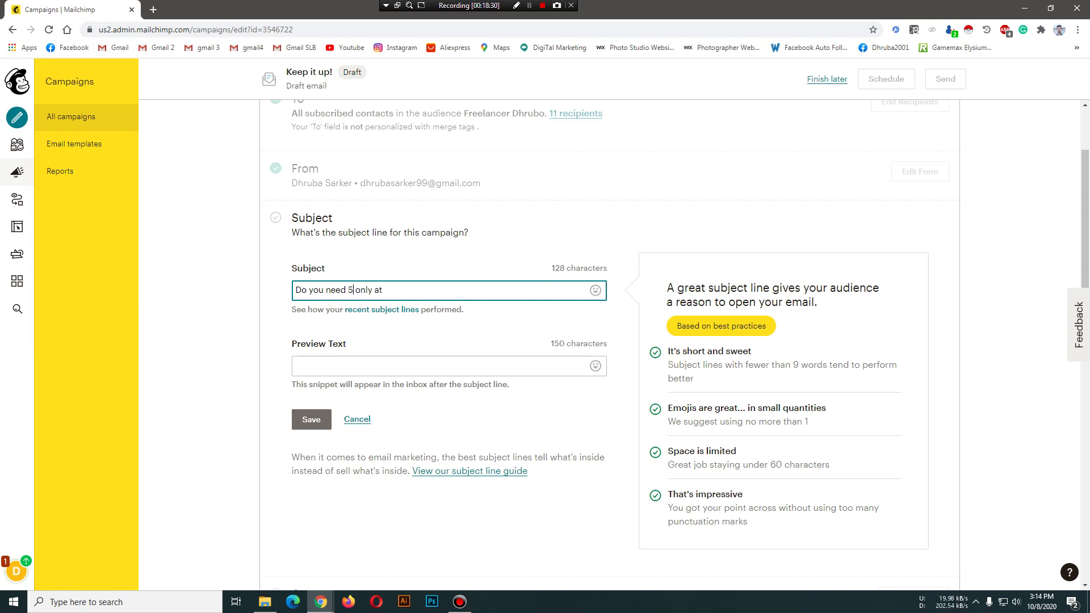
text(k )
text(organi)
text(c web )
text(traffic)
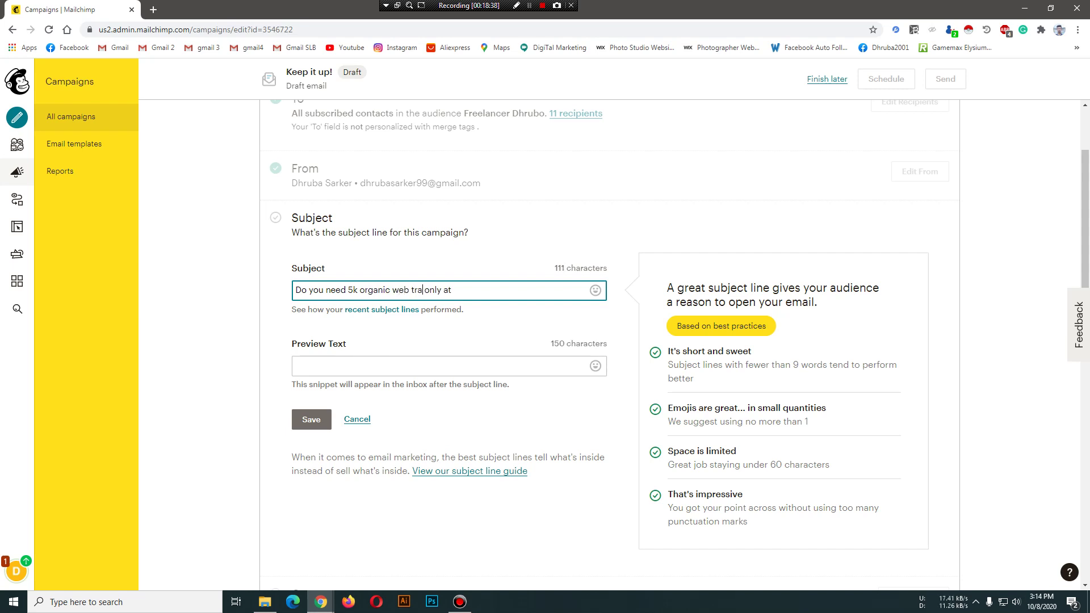
text( only at $4)
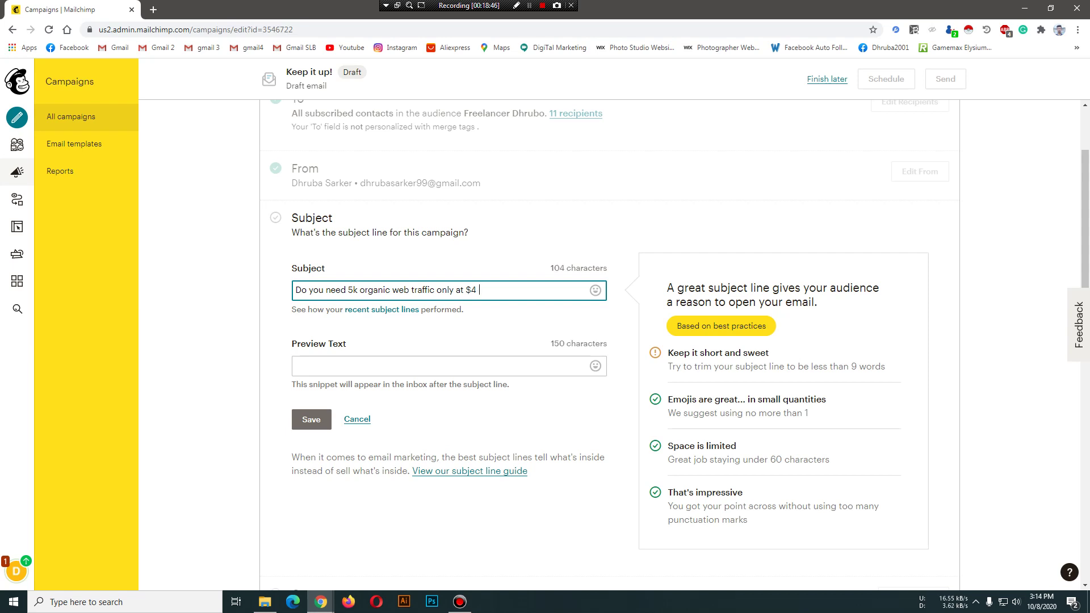
text( ? yes only at $4)
click(489, 291)
key(BackSpace)
text(Y)
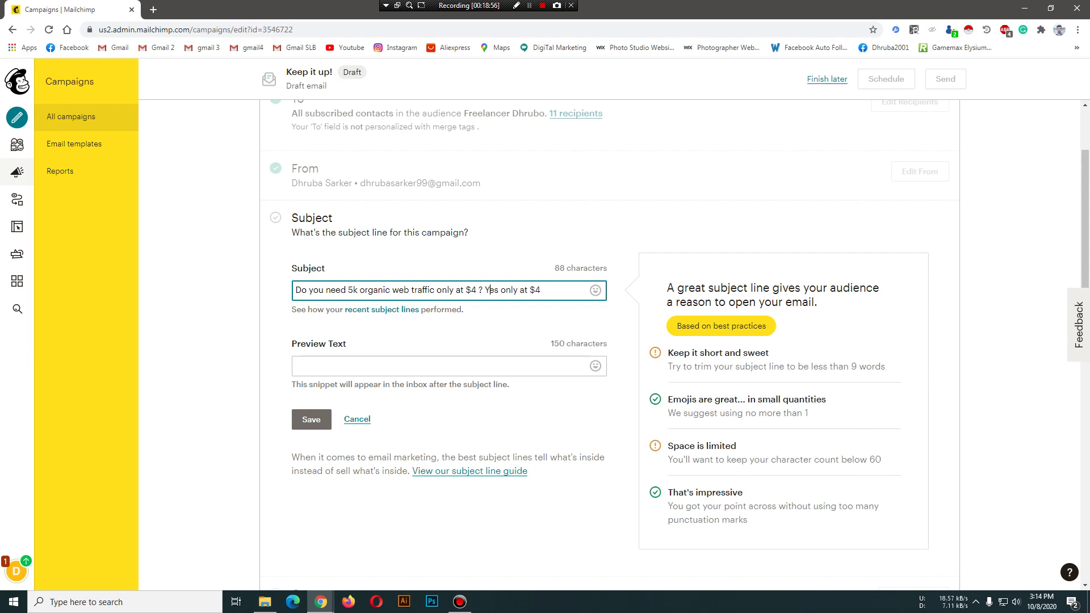
key(Tab)
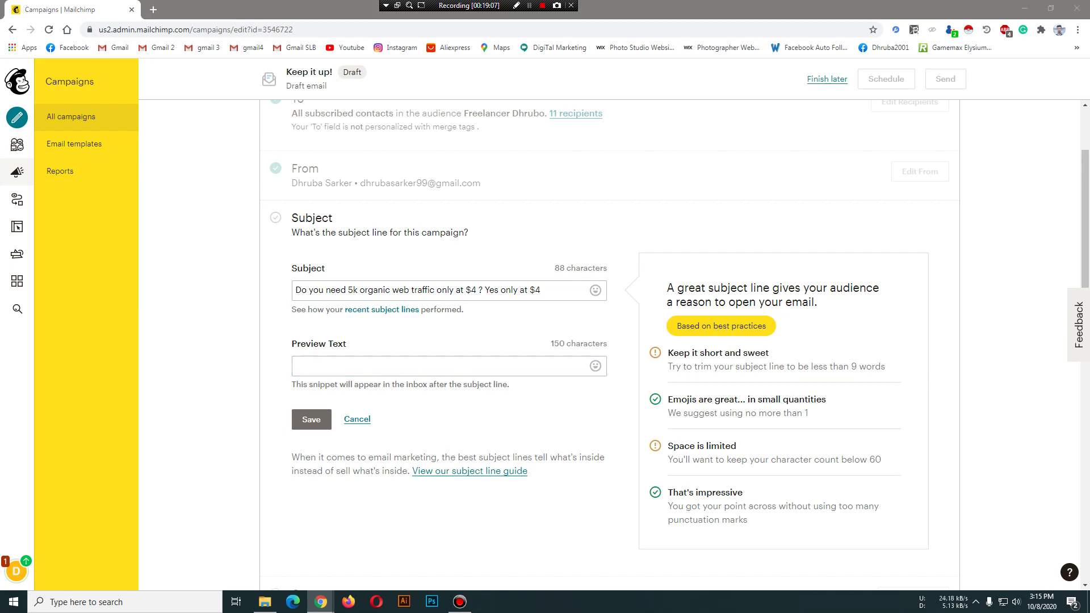
Set the preview text to the offer sentence plus 'my gig link -' without the long URL, and save
key(alt+Tab)
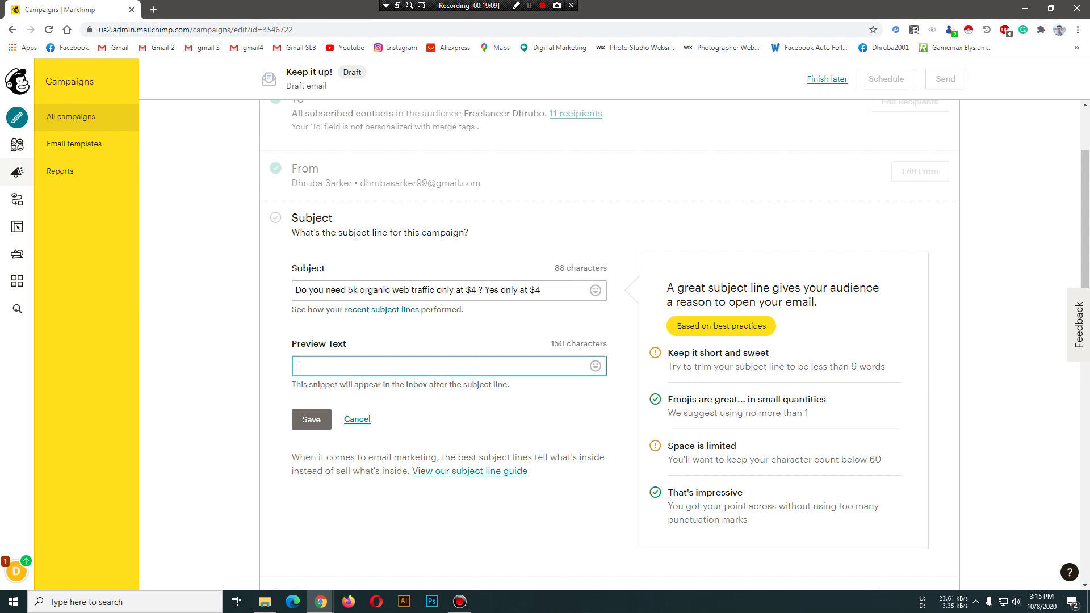
text(I will Drive 5K+ Country & KEYWORD targeted Real Web Traffic for $4)
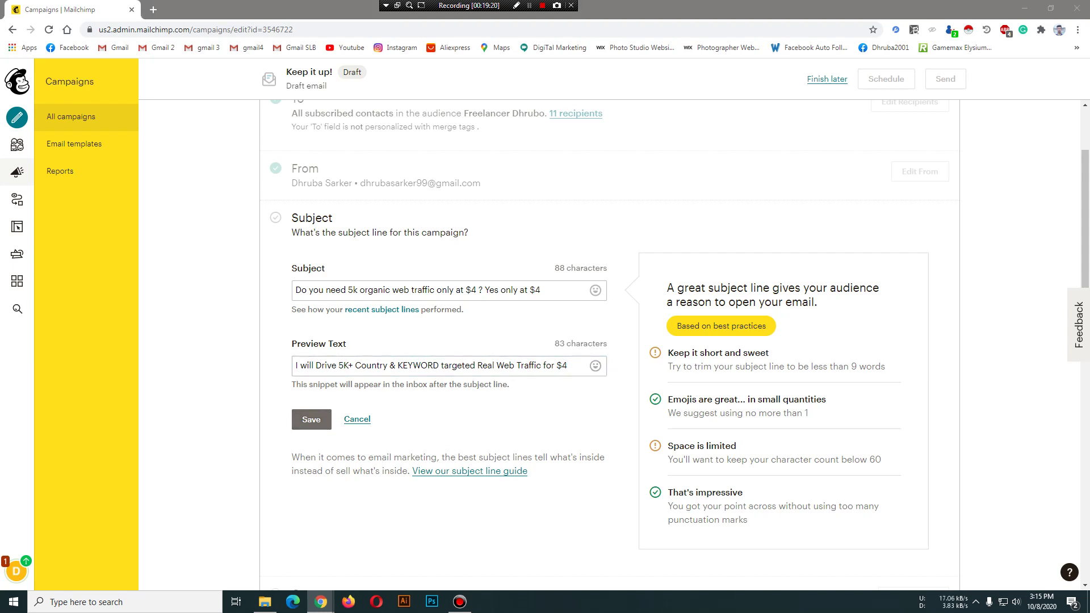
key(alt+Tab)
text(my)
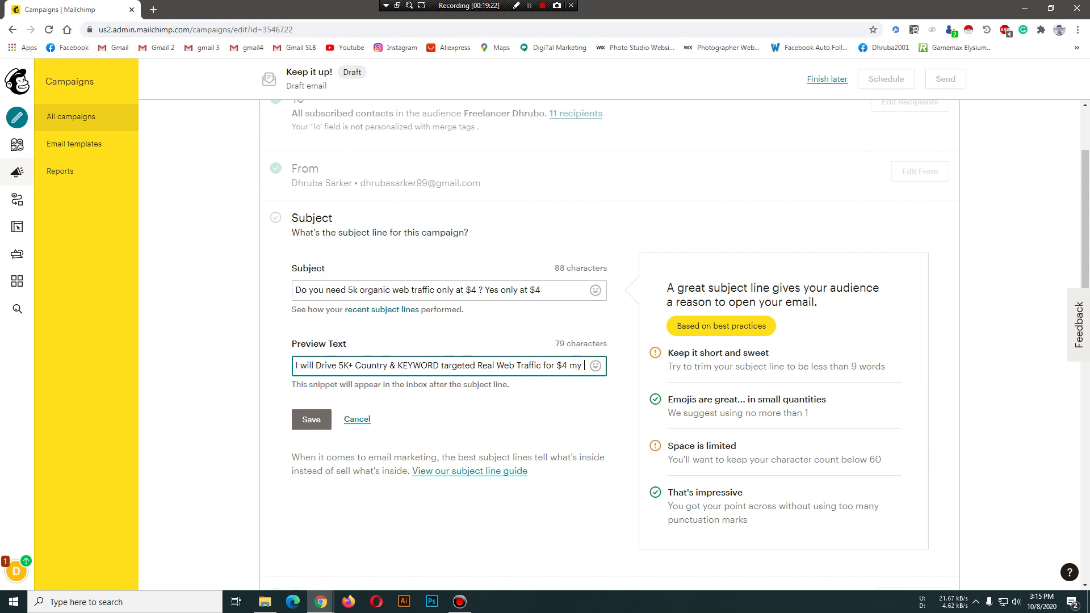
text( gig li)
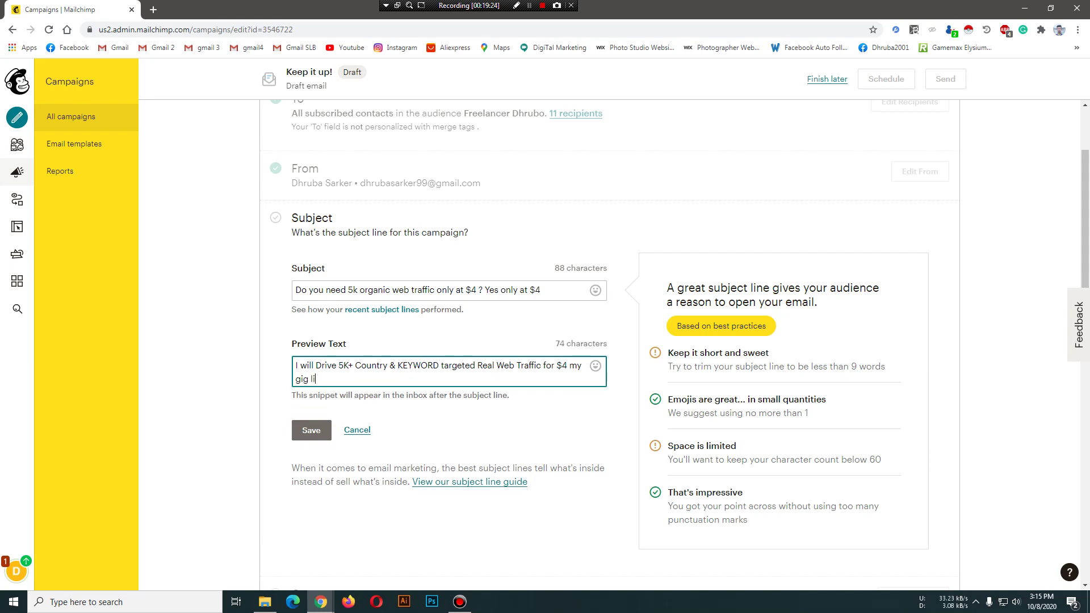
text(nk -)
text(https://www.seoclerk.com/Traffic/819631/I-will-Drive-5K-Country-amp-KEYWORD-targeted-Real-Web-Traffic)
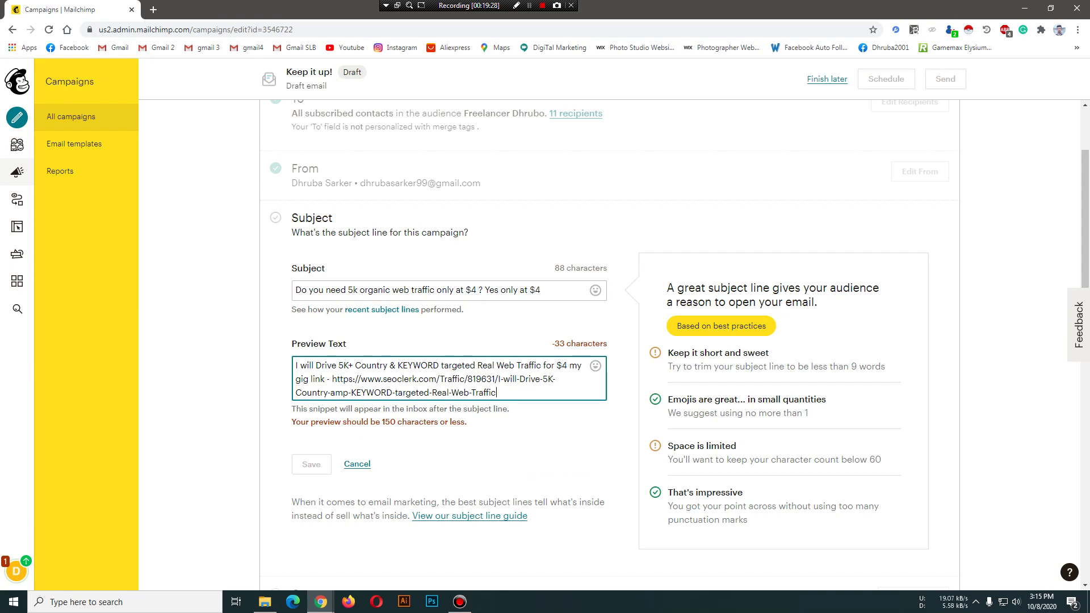
key(ctrl+z)
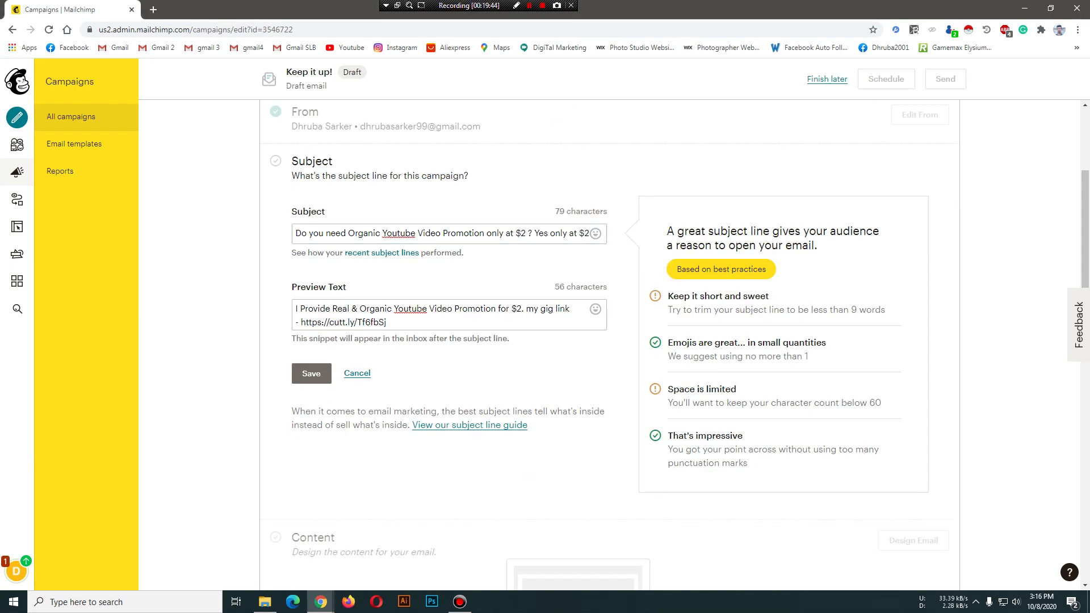
key(Return)
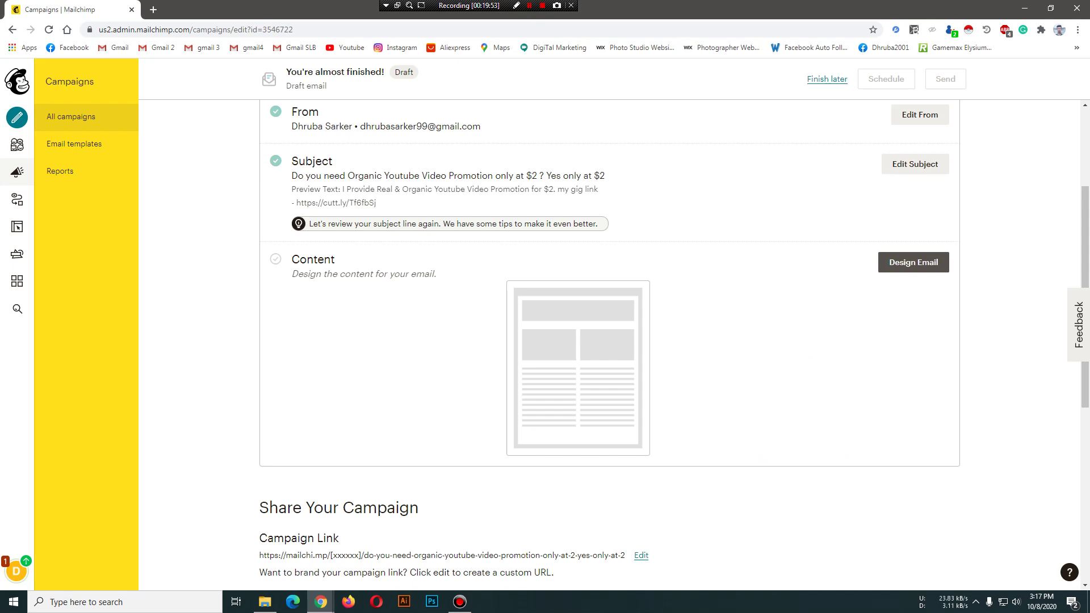
click(914, 262)
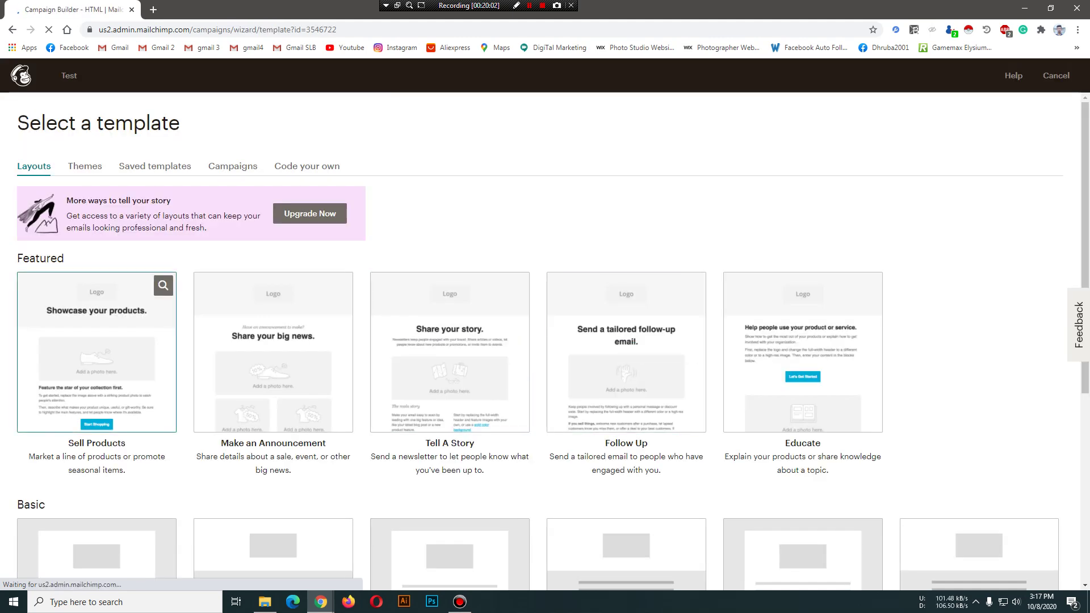
Choose the Sell Products layout from the Featured templates
scroll(96, 256, down, 2)
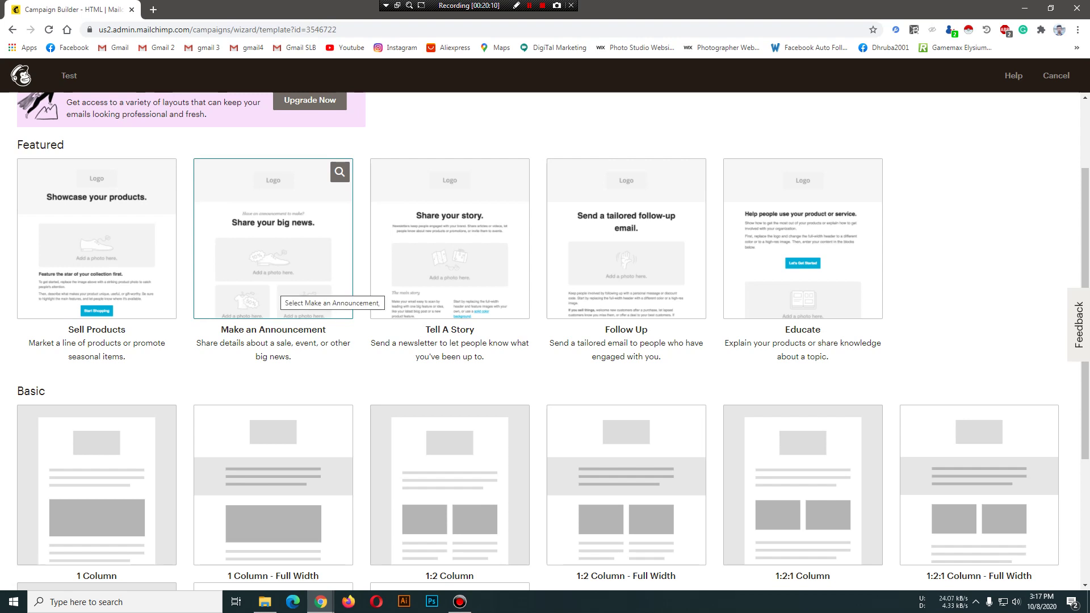
scroll(279, 295, down, 3)
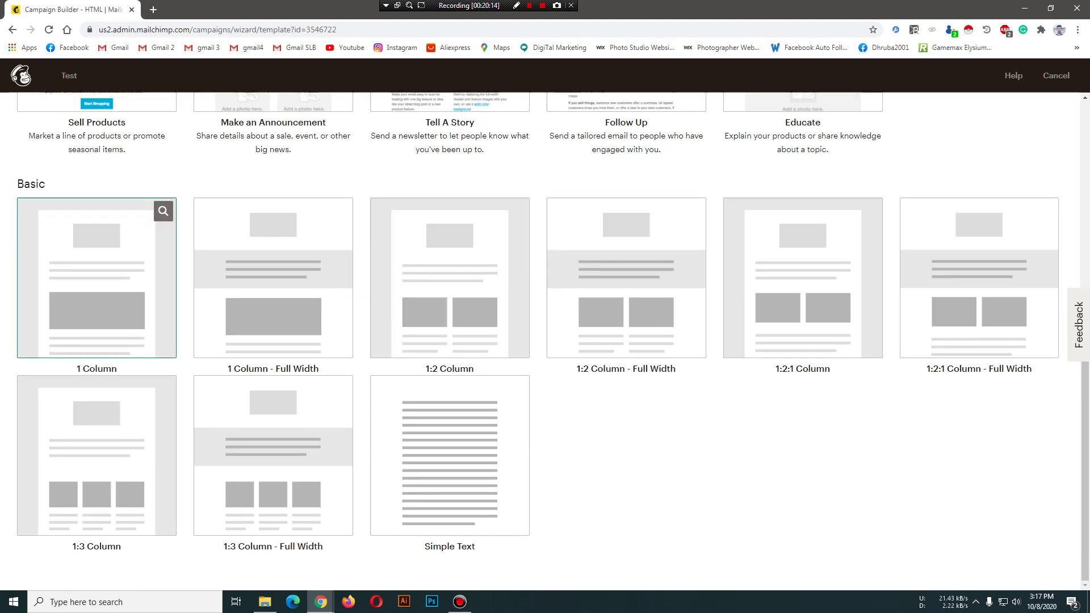
scroll(204, 273, up, 5)
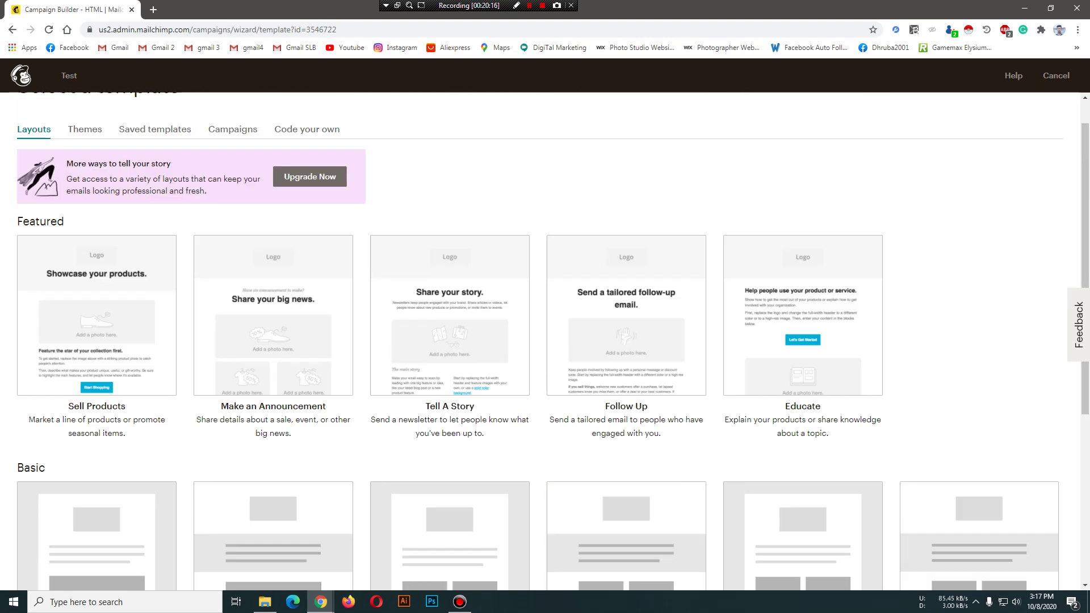
click(113, 306)
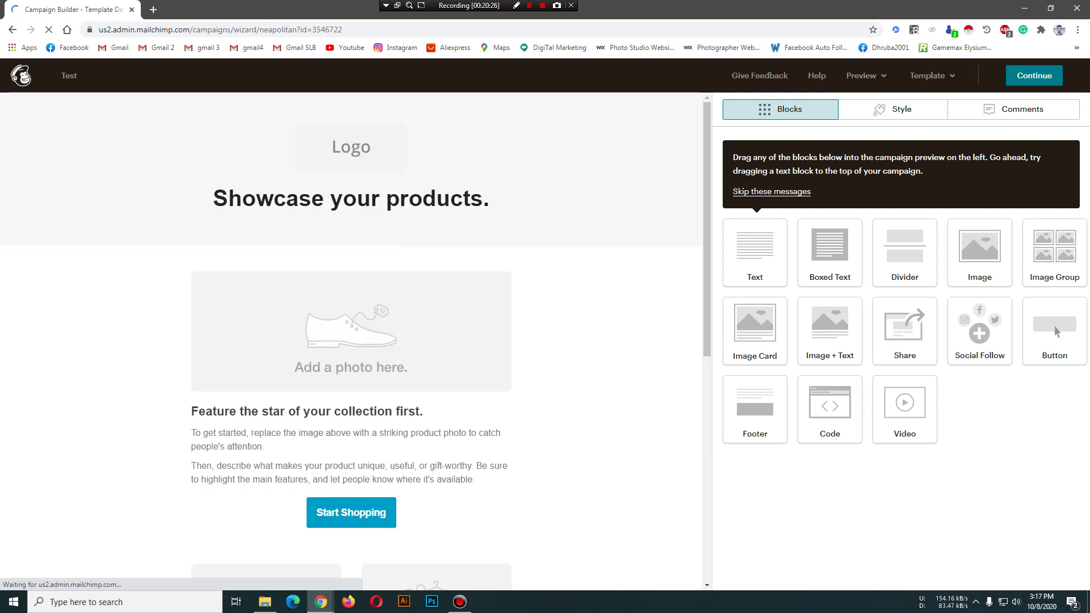
click(351, 307)
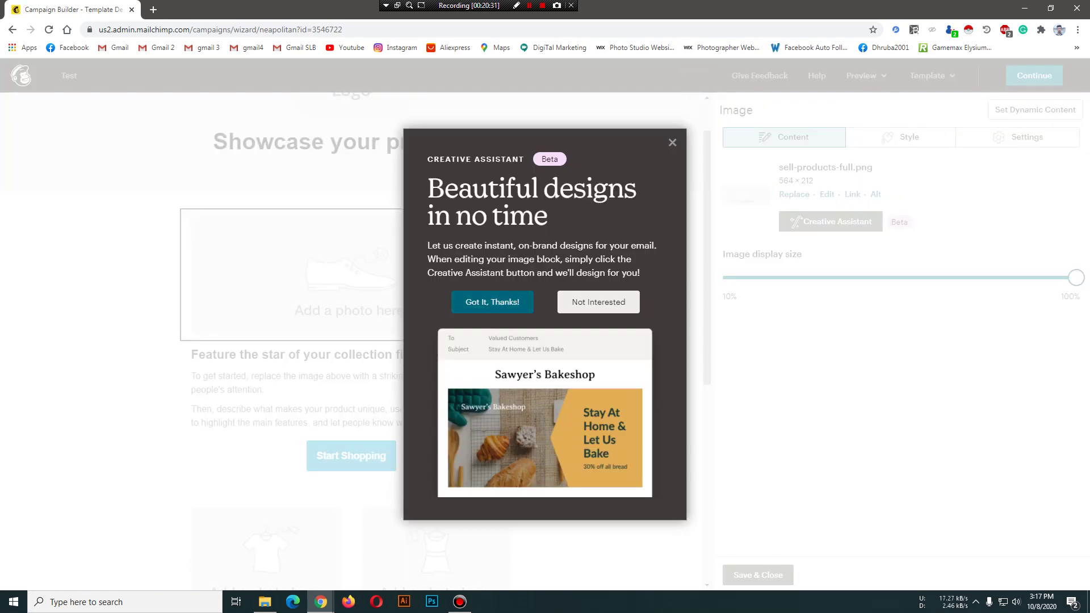
click(492, 301)
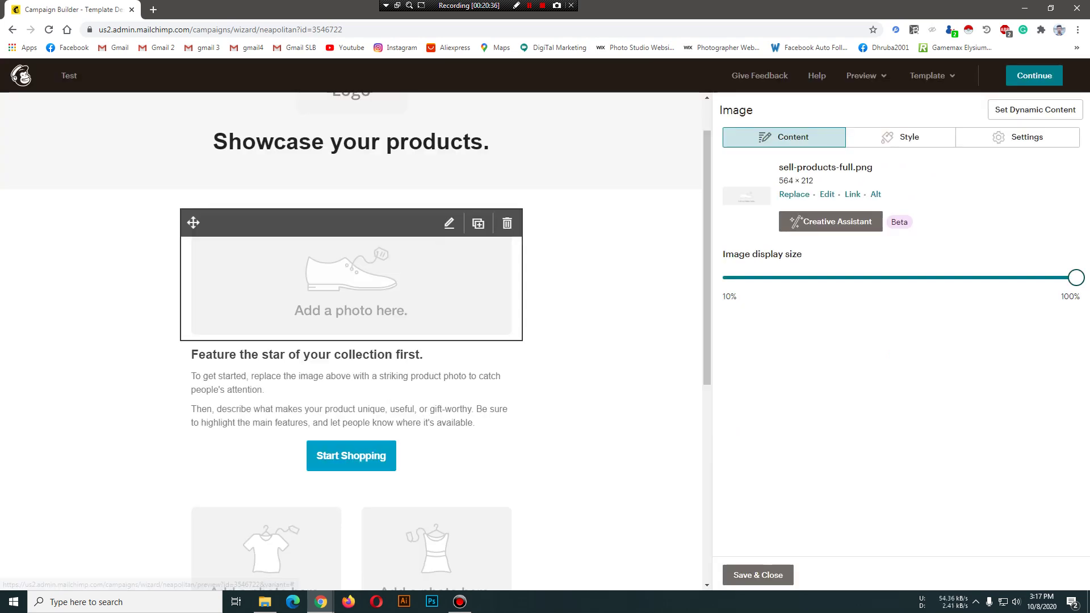
scroll(356, 341, down, 2)
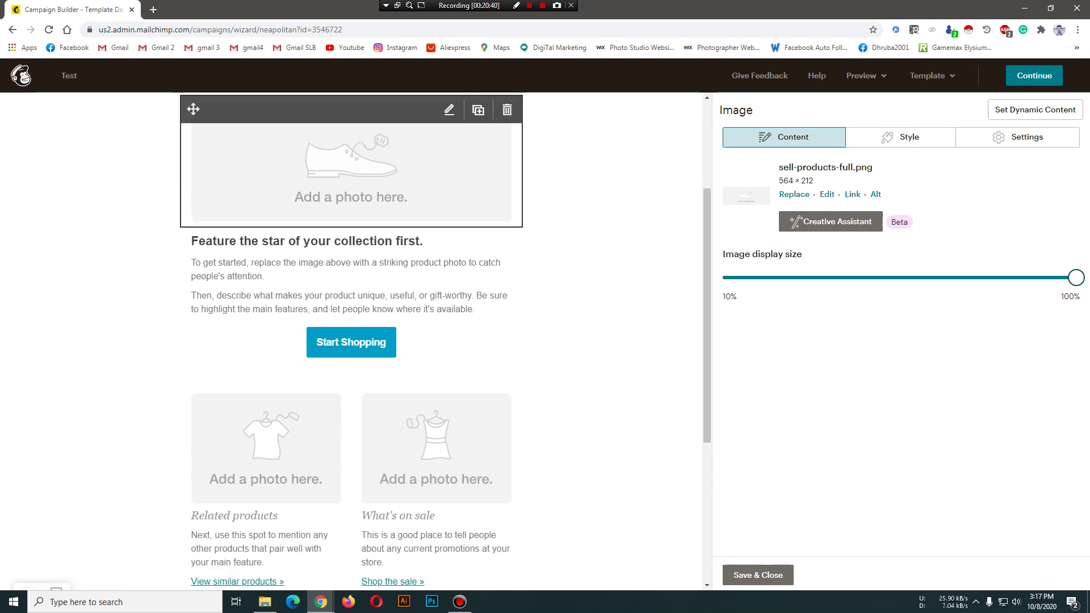
click(478, 110)
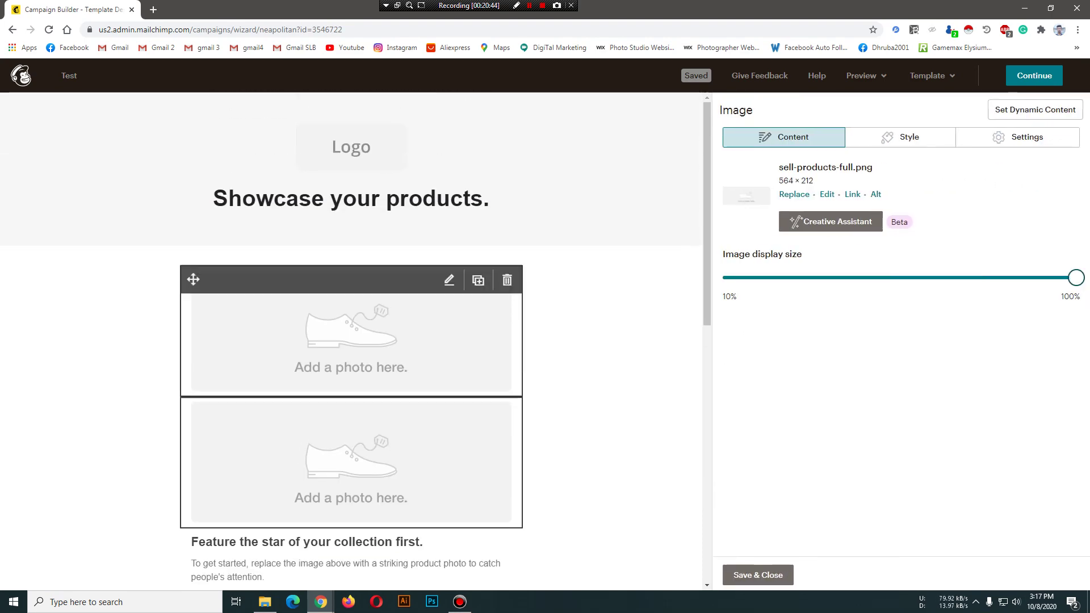
click(507, 280)
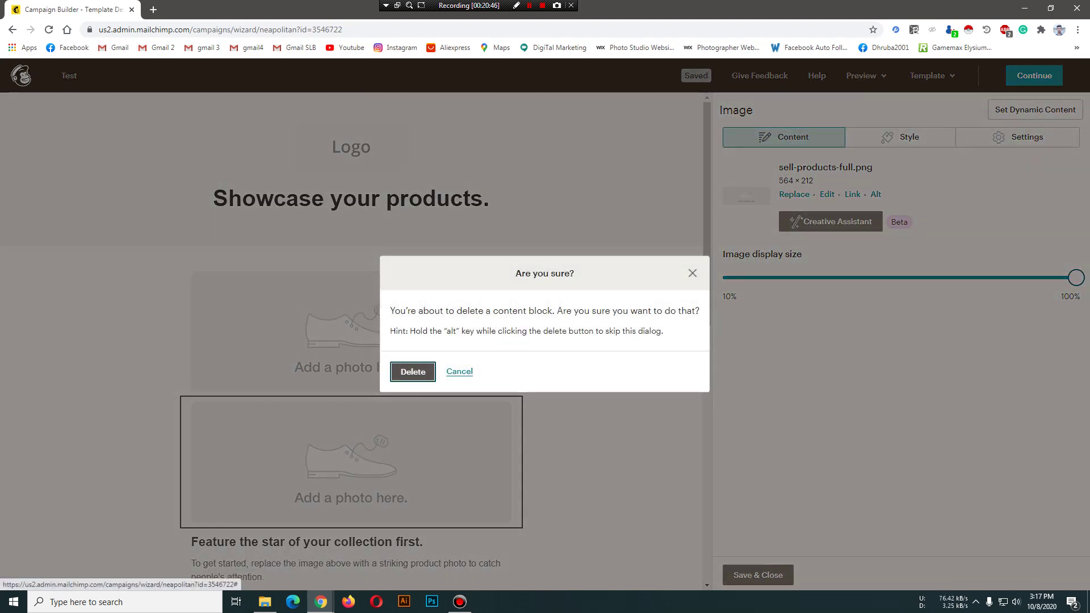
key(Return)
scroll(350, 340, down, 2)
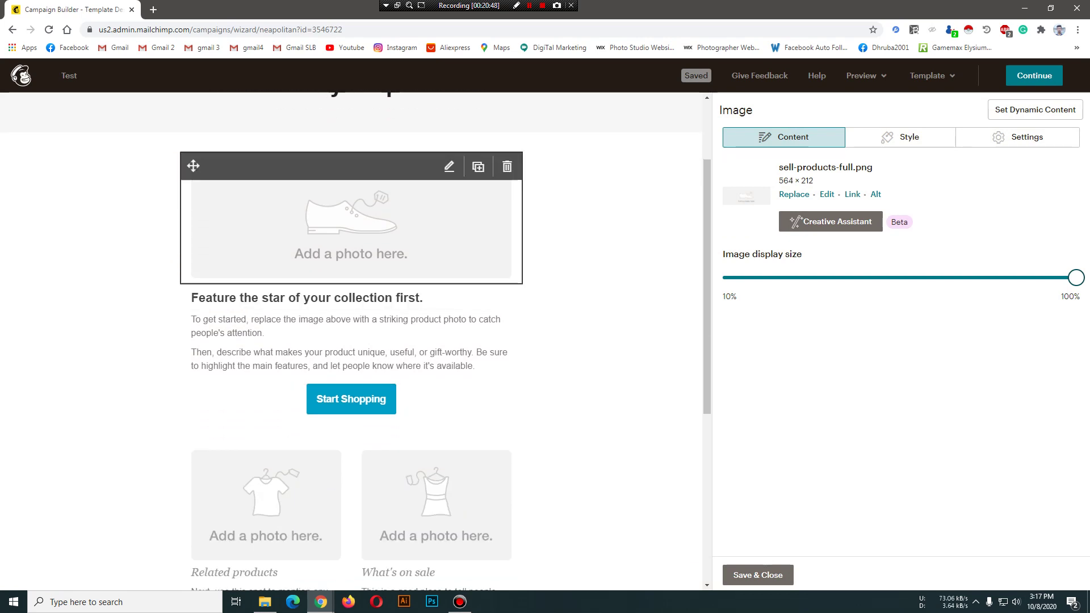
scroll(351, 283, down, 2)
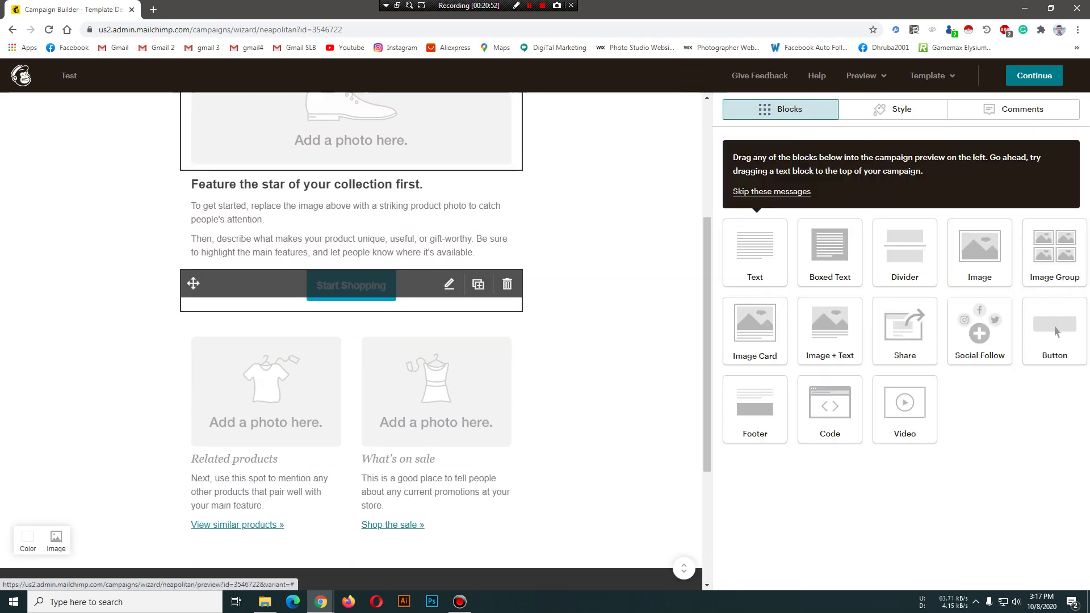
Change the Start Shopping button's label to 'Order Now'
click(351, 285)
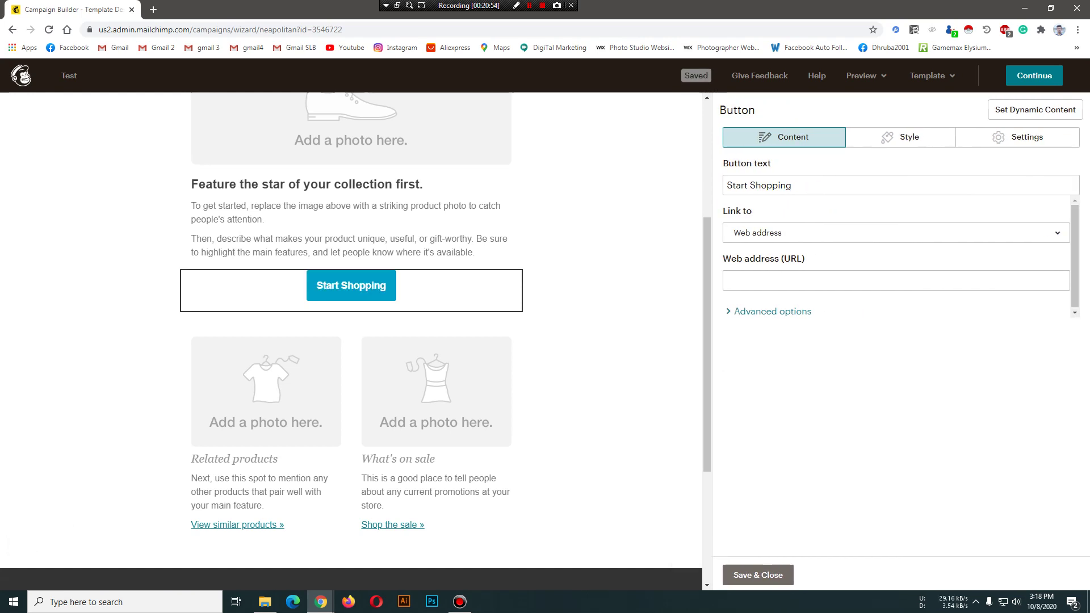
click(835, 185)
click(834, 233)
click(835, 232)
click(835, 233)
click(834, 233)
click(835, 232)
click(834, 232)
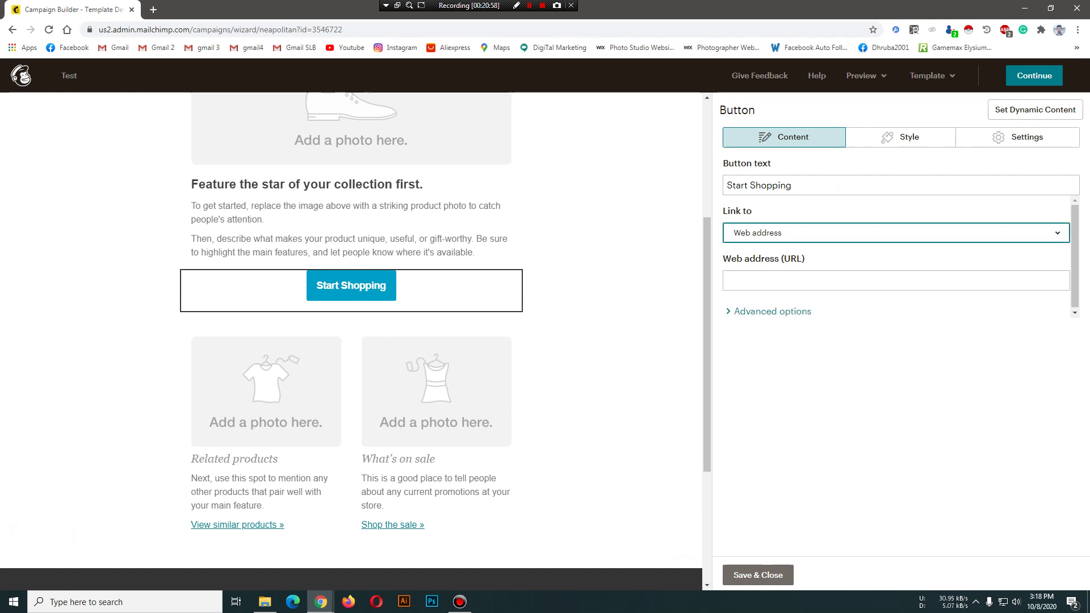
scroll(351, 341, up, 4)
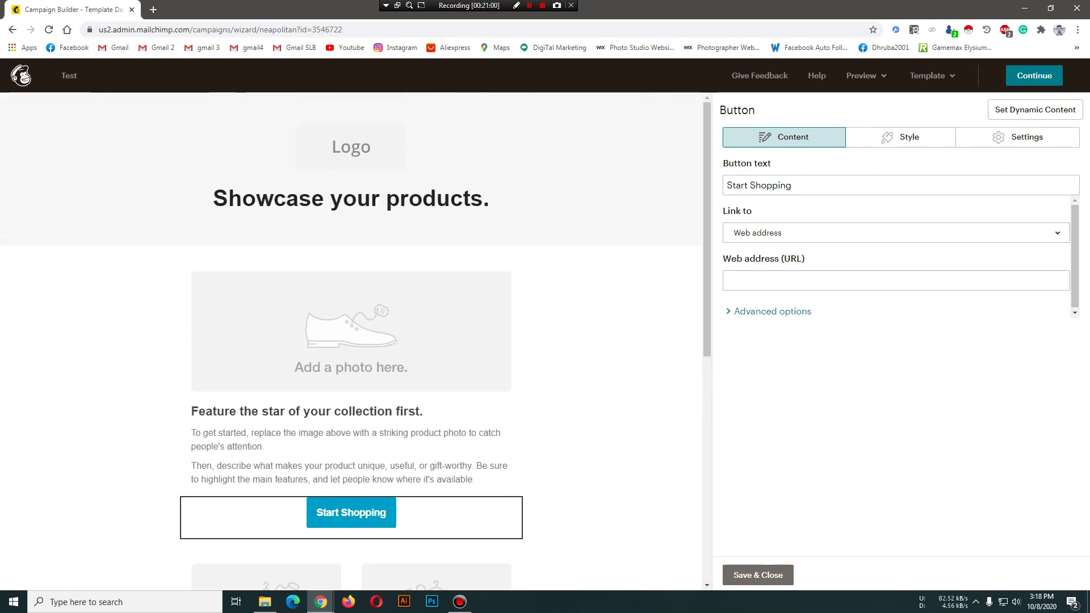
click(834, 185)
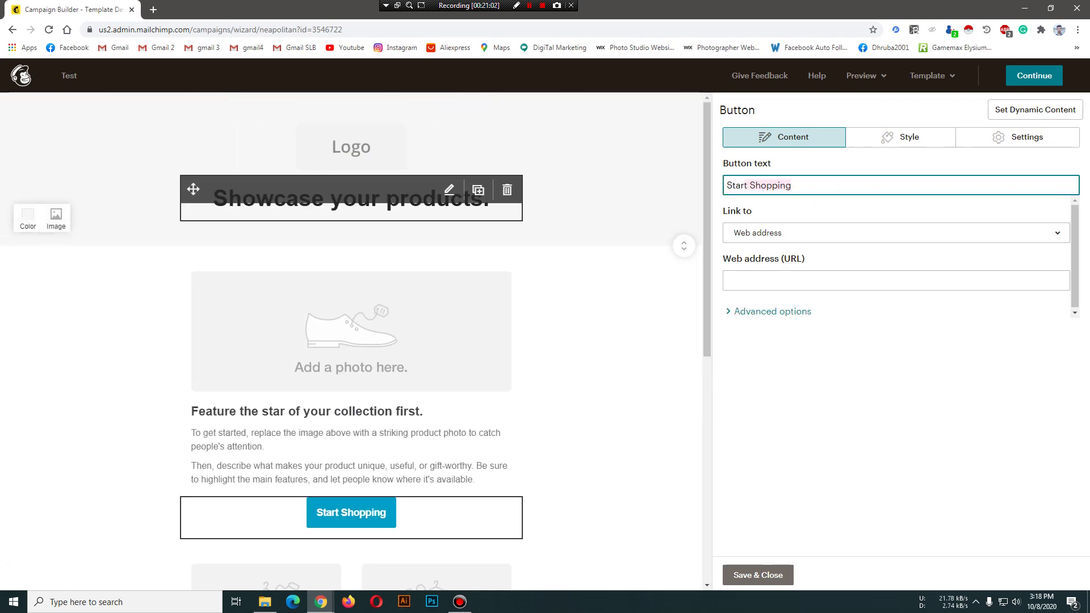
key(ctrl+shift+Left)
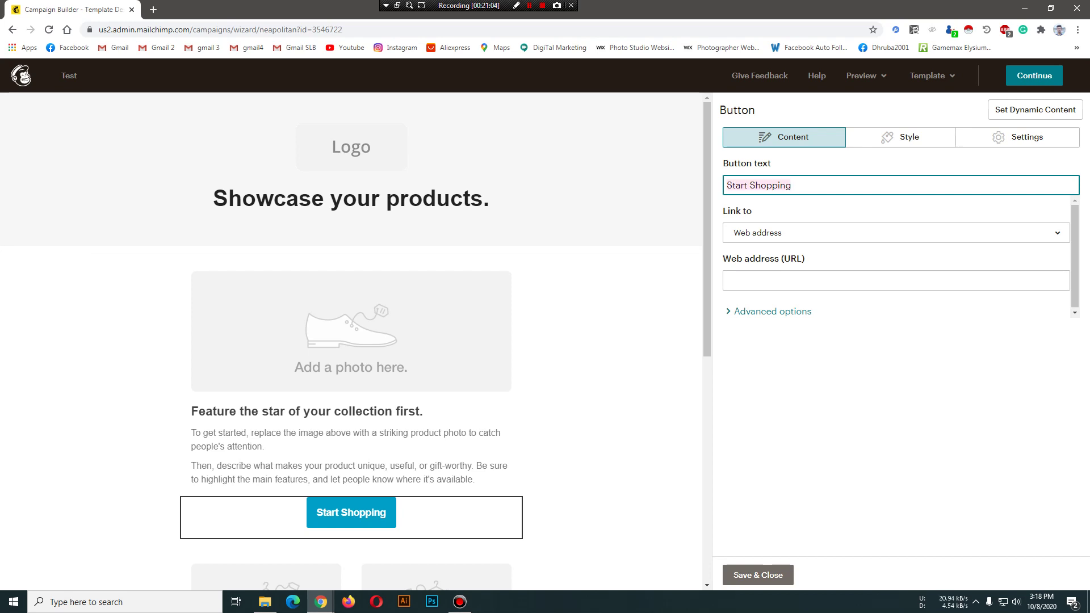
text(Ord)
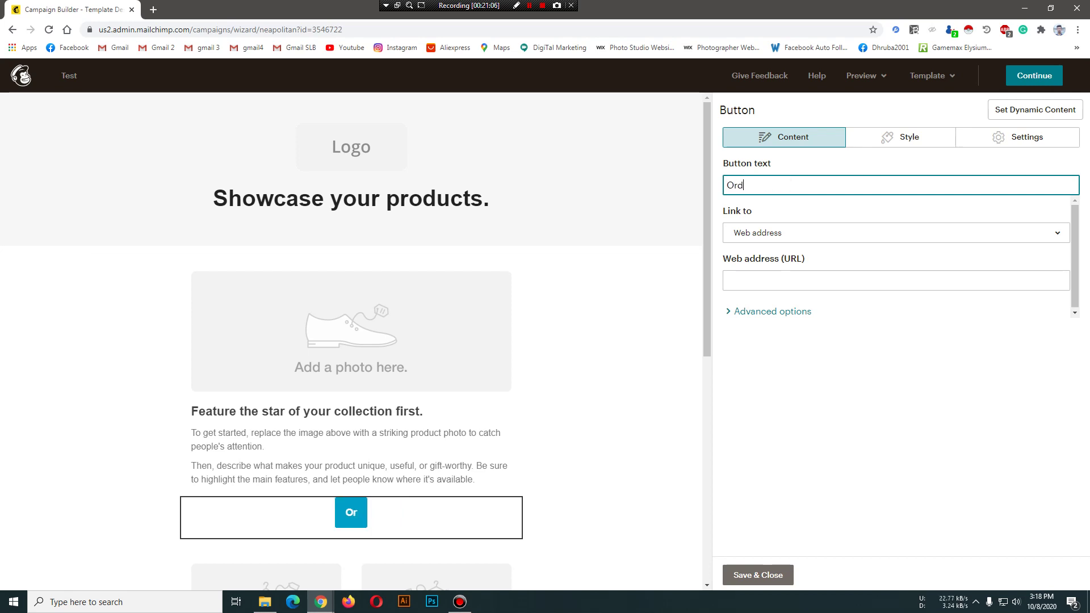
text(er Now)
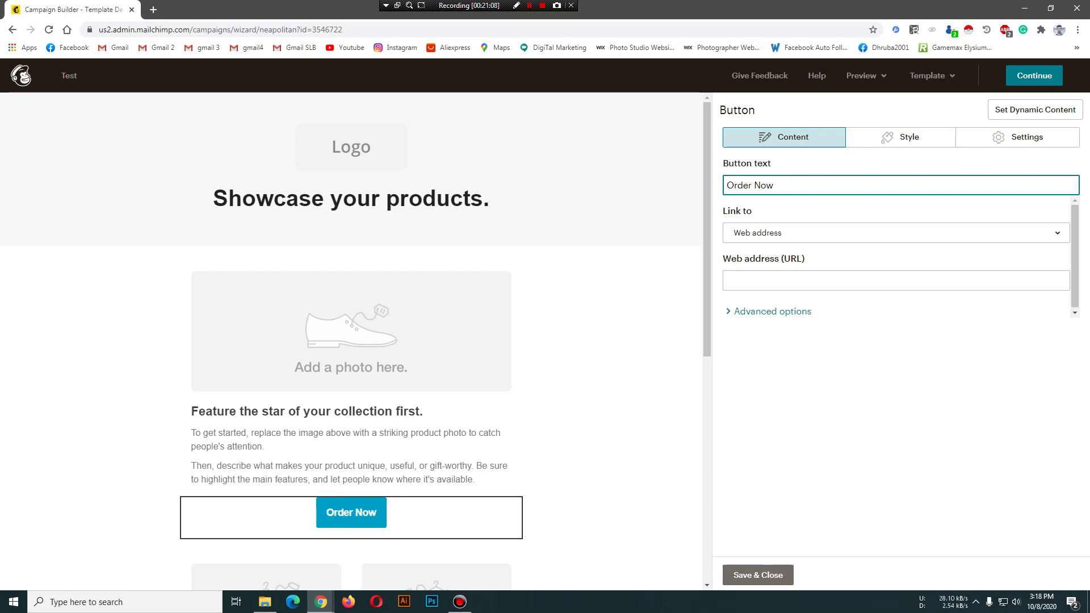
Link the button to the seoclerk gig page as a web address, opening in a new window
click(895, 233)
click(896, 233)
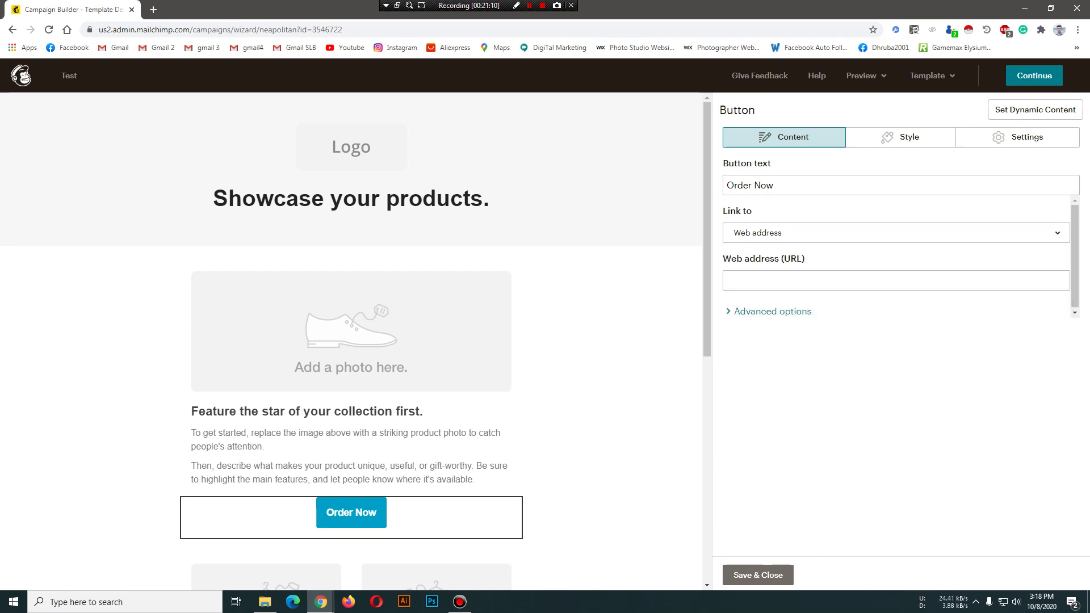
click(896, 232)
click(896, 233)
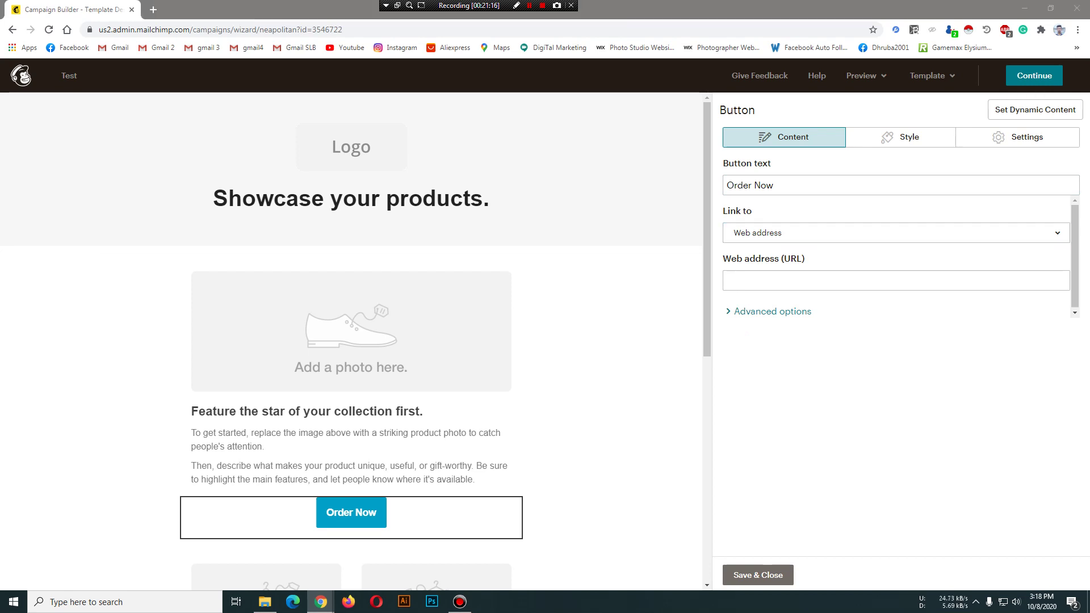
click(896, 280)
key(ctrl+v)
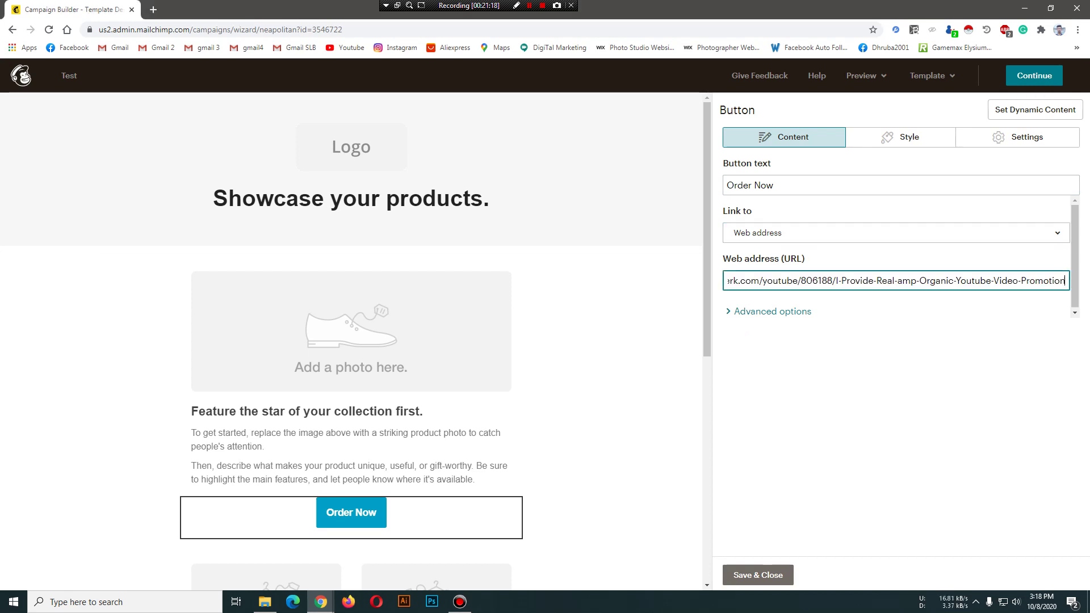
click(773, 311)
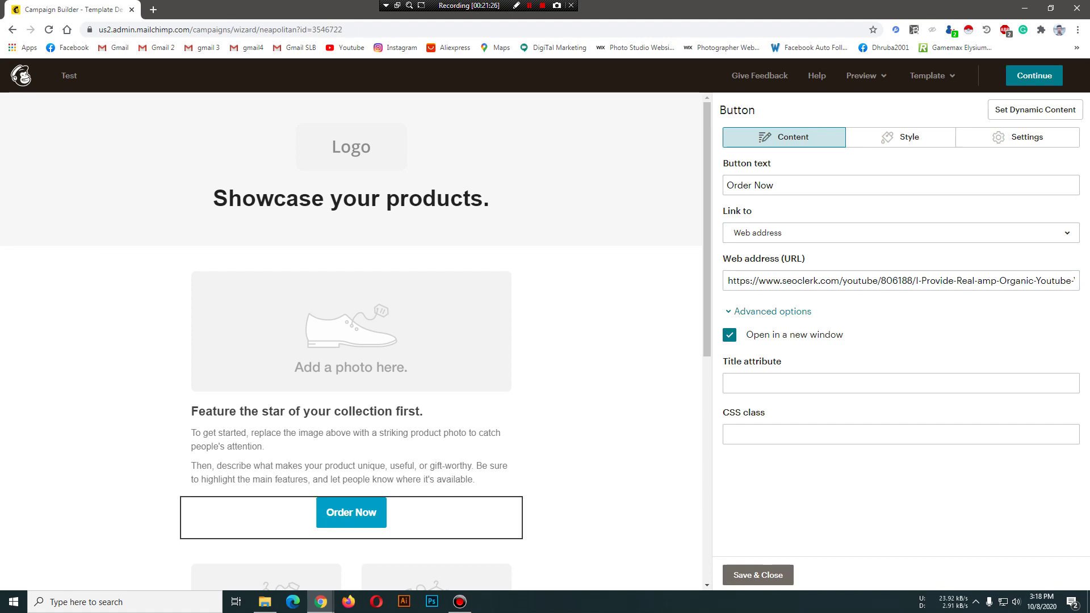
click(730, 335)
click(729, 335)
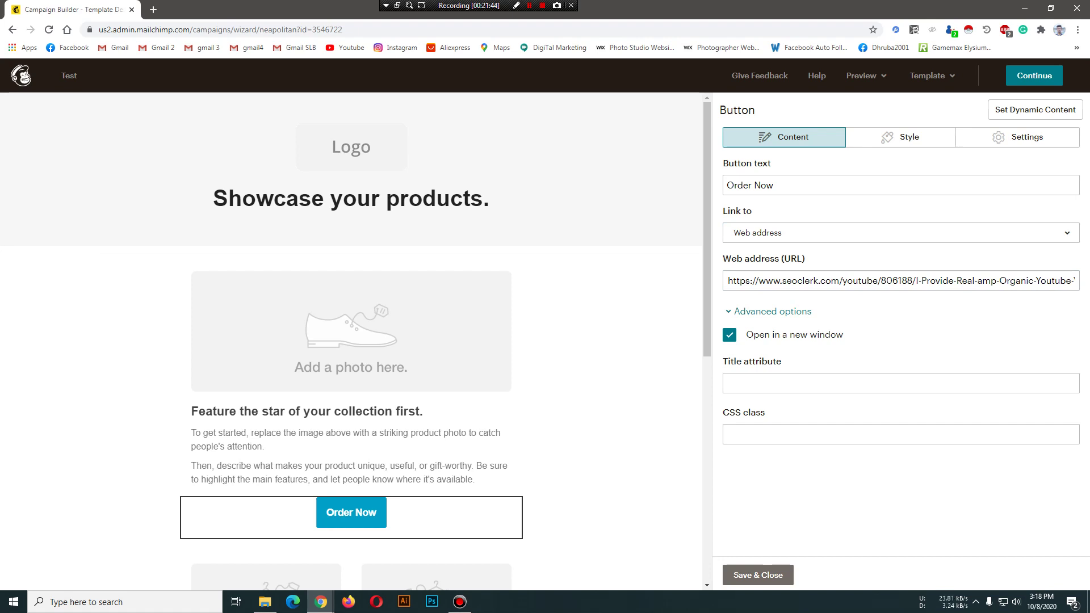
Show the style options for the Order Now button
click(900, 137)
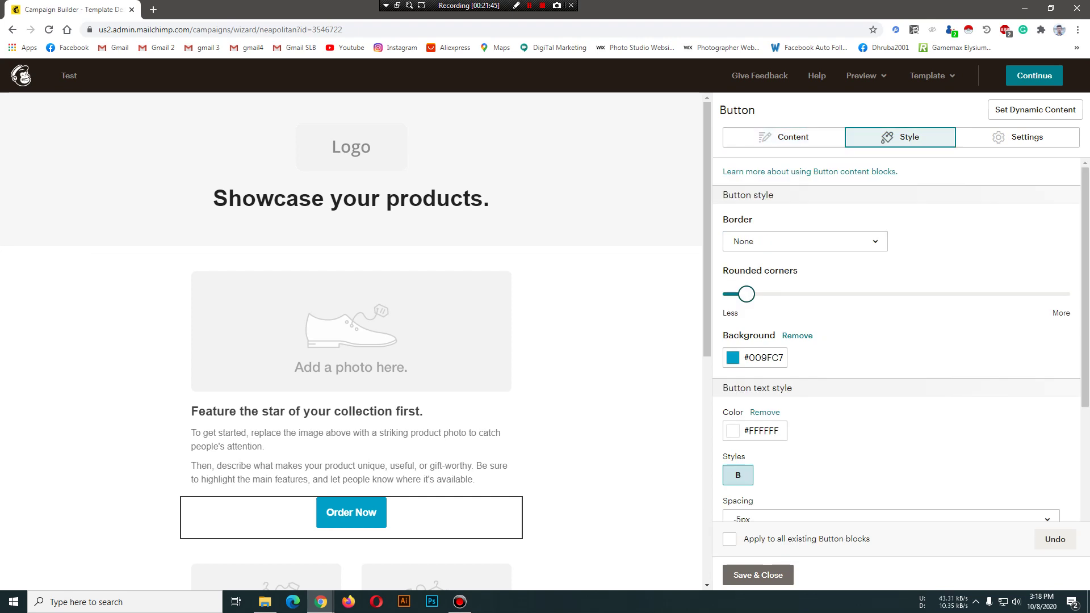
Set the button's border style to None
click(804, 241)
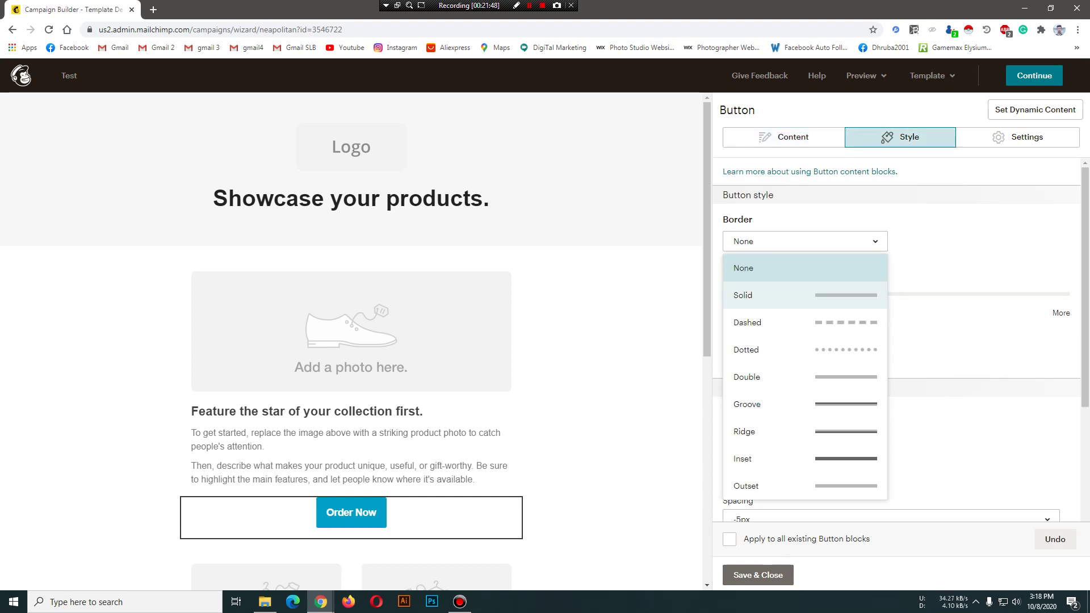
click(744, 293)
key(alt+Down)
key(Down)
key(Down)
key(Down)
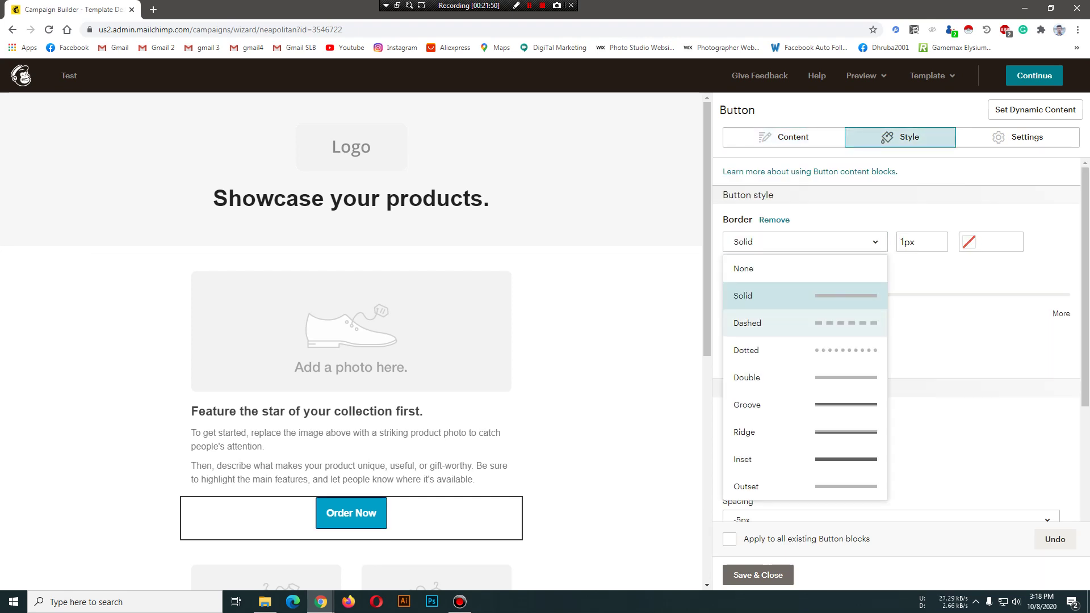
key(Return)
key(alt+Down)
key(Down)
key(Down)
key(Down)
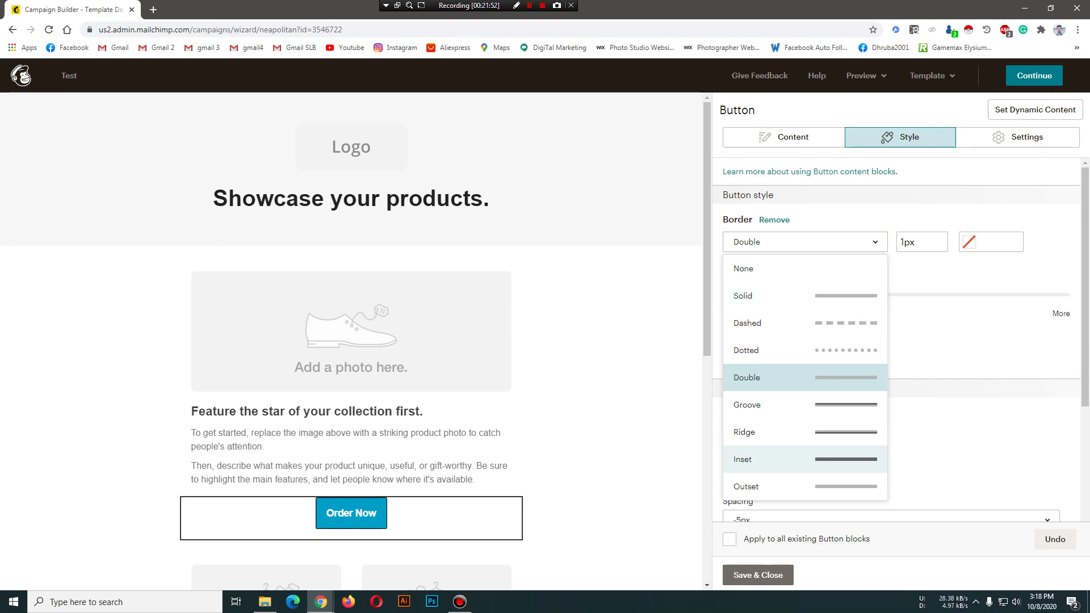
key(Return)
key(alt+Down)
key(Home)
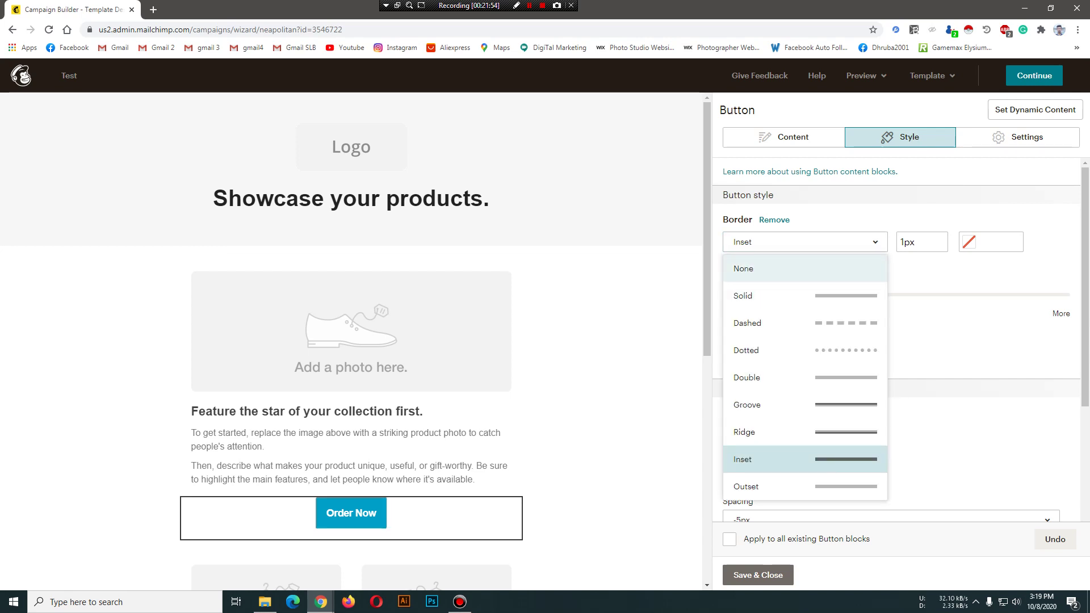
key(Return)
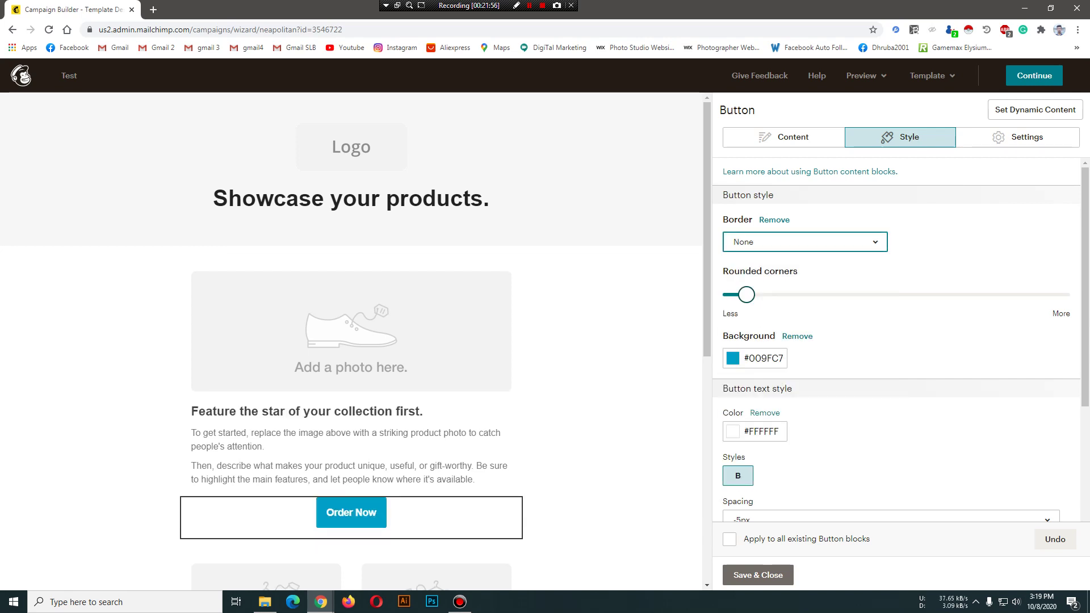
Drag the button's rounded corners to the maximum
key(Tab)
key(Right)
key(Right)
key(Right)
key(Right)
key(Right)
key(Right)
key(Right)
key(Right)
key(Right)
key(Right)
key(Right)
key(Right)
key(Right)
key(Right)
key(Right)
key(Right)
key(Right)
key(Right)
key(Right)
key(Right)
key(Left)
key(Left)
key(Home)
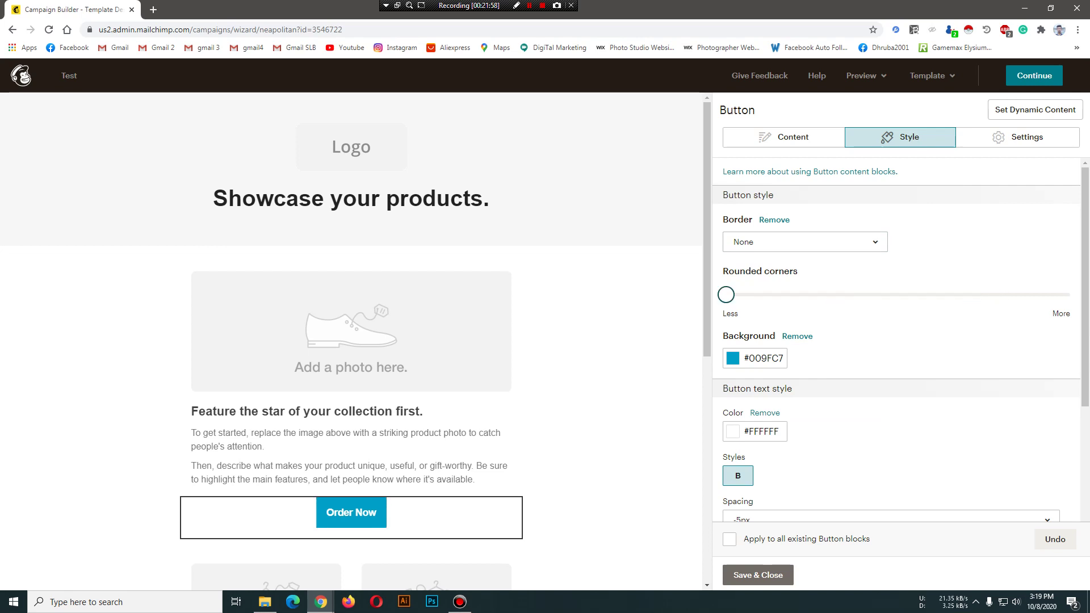
key(End)
key(Left)
key(Left)
key(Left)
key(Left)
key(Left)
key(Left)
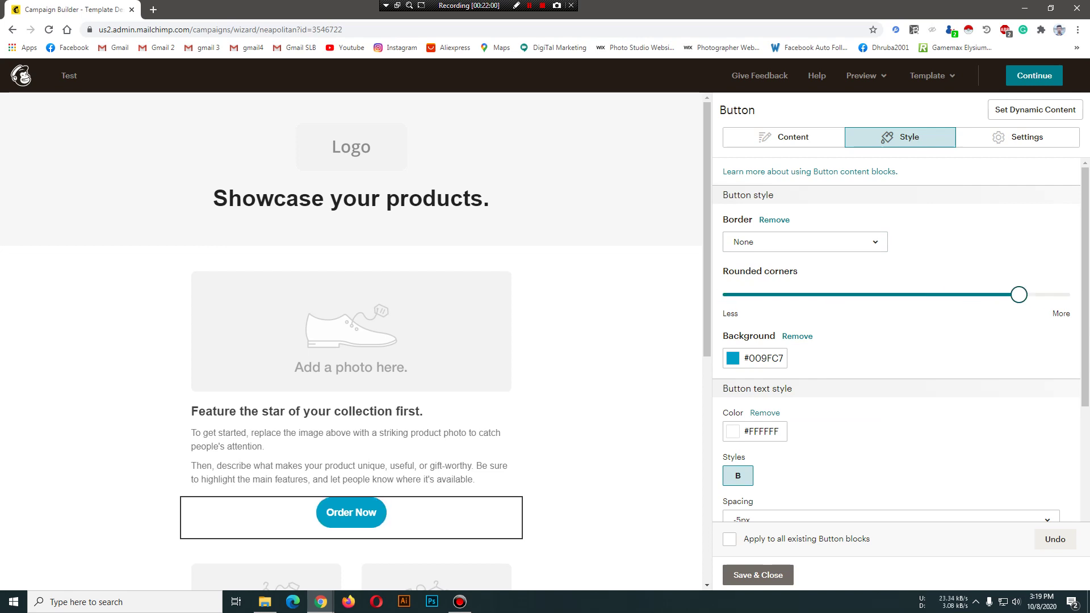
Make the button background green (#00c756)
key(Tab)
key(Escape)
click(754, 358)
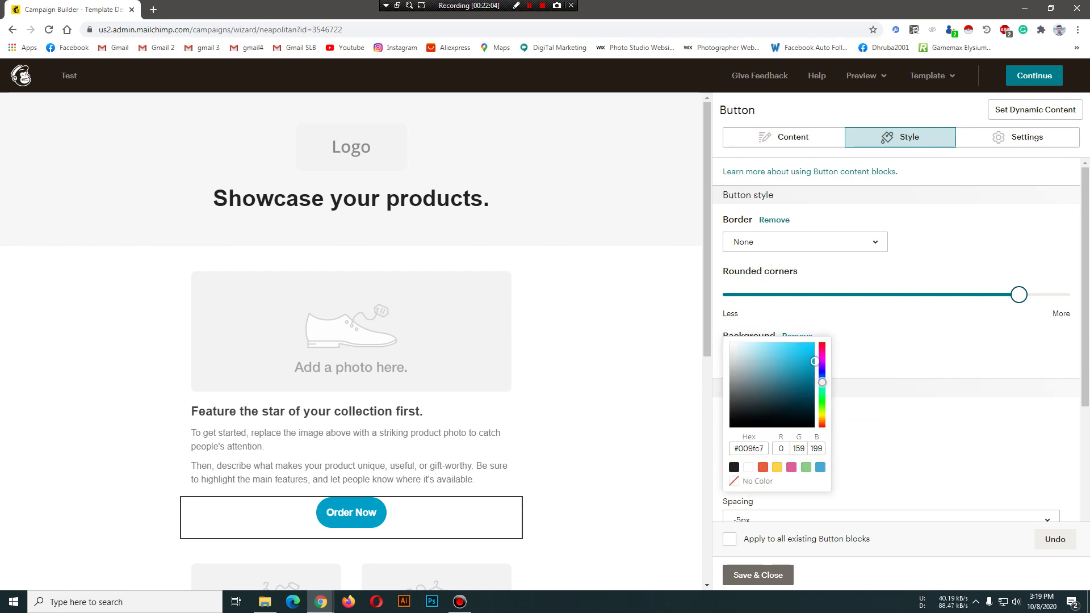
drag(822, 382, 823, 500)
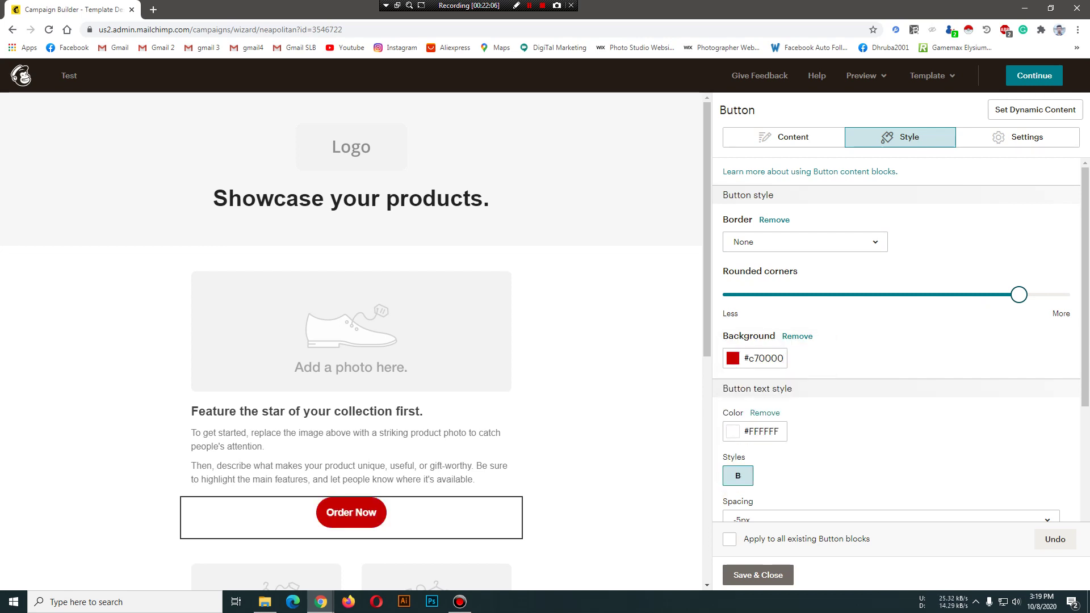
click(754, 358)
drag(822, 428, 822, 393)
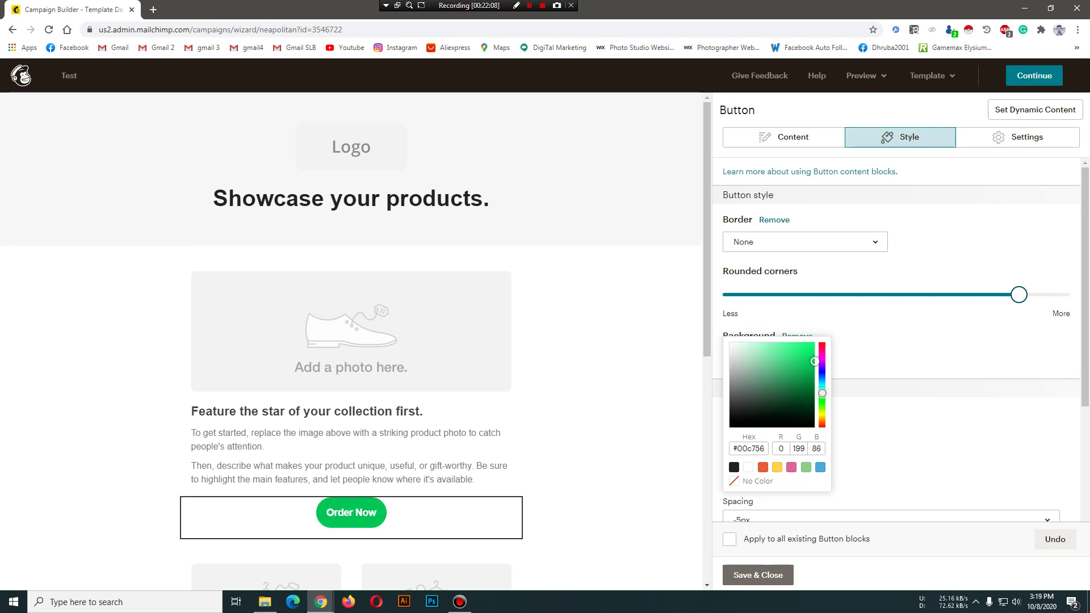
click(914, 363)
Set the button text font to Georgia
scroll(914, 363, down, 2)
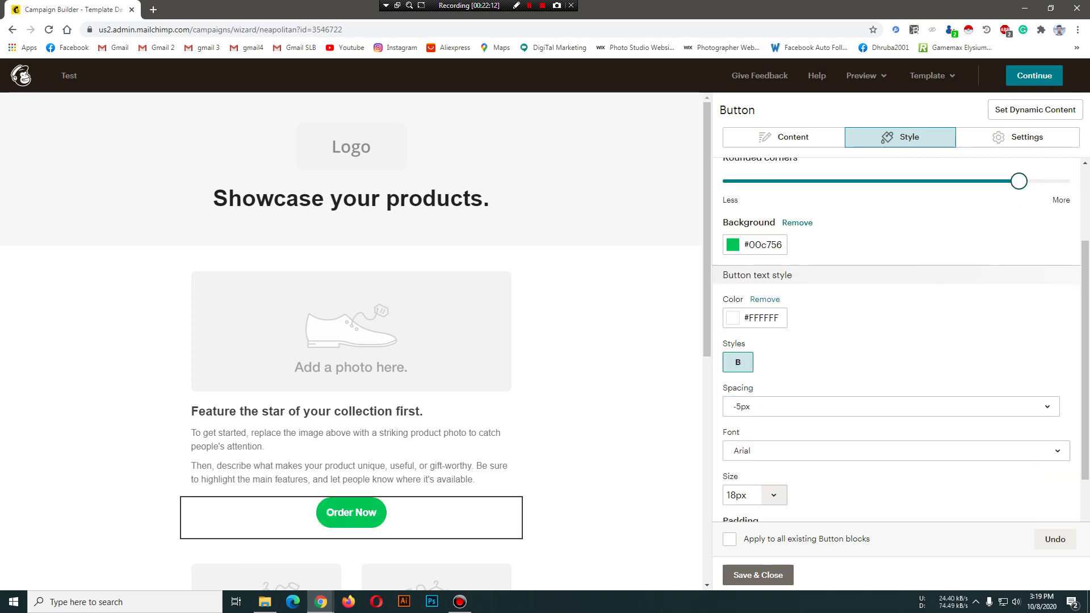
scroll(897, 341, down, 1)
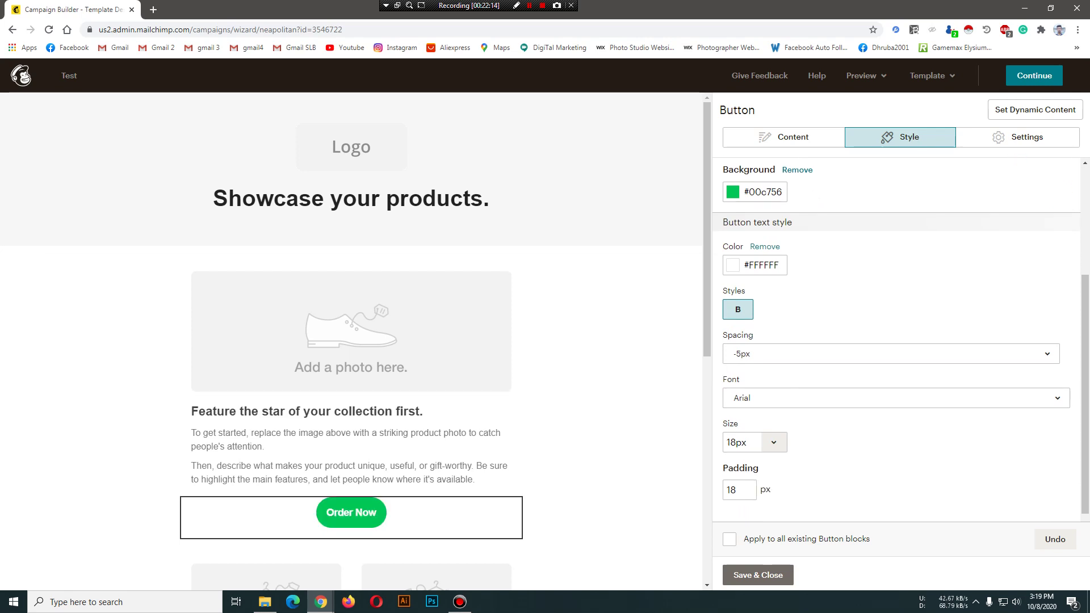
scroll(895, 397, down, 1)
click(896, 392)
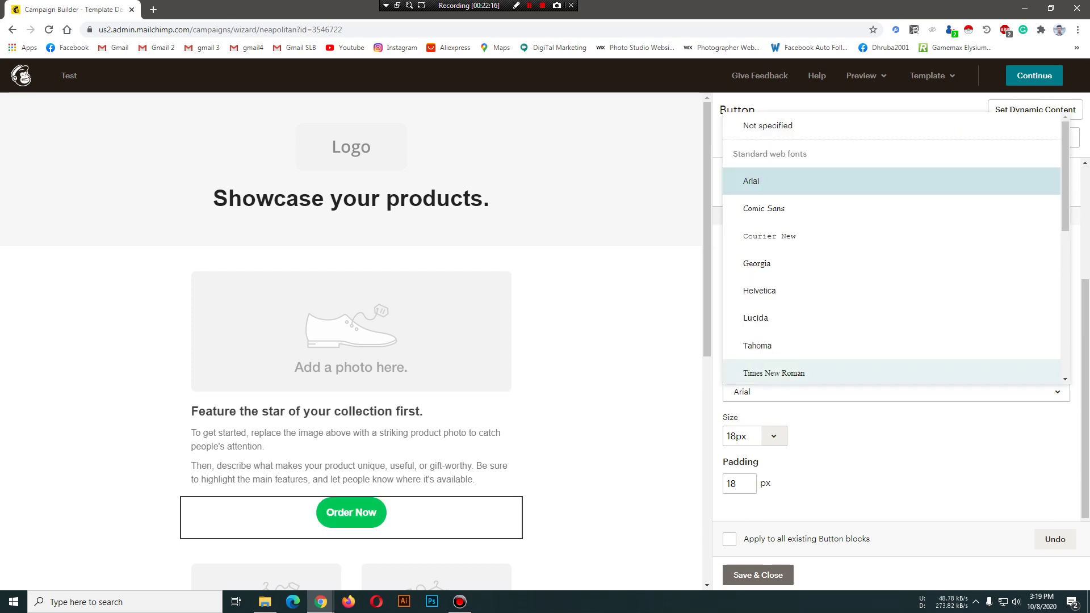
click(773, 373)
click(795, 392)
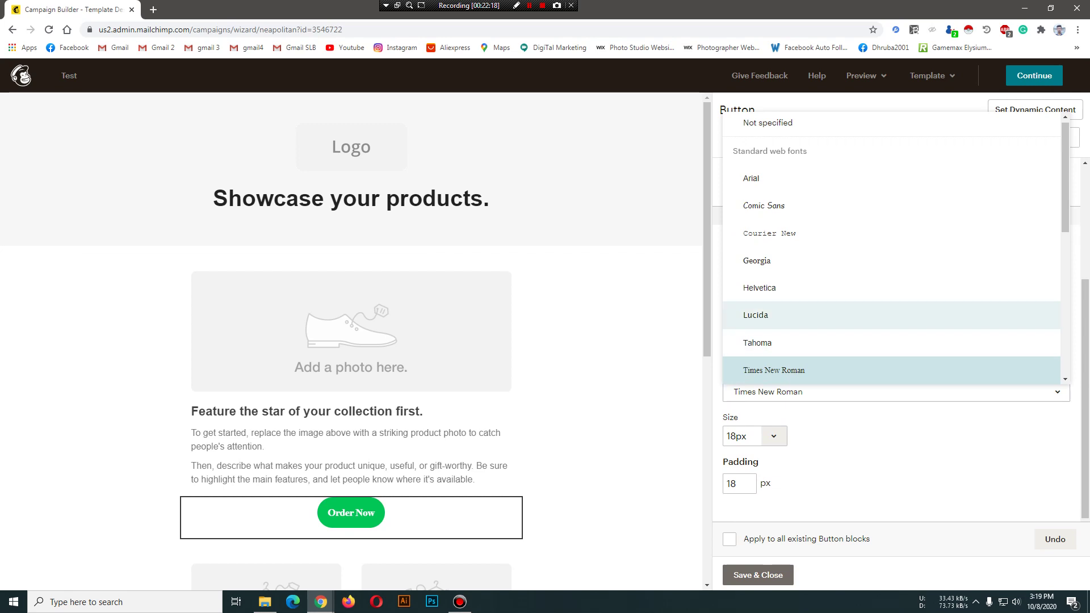
click(763, 261)
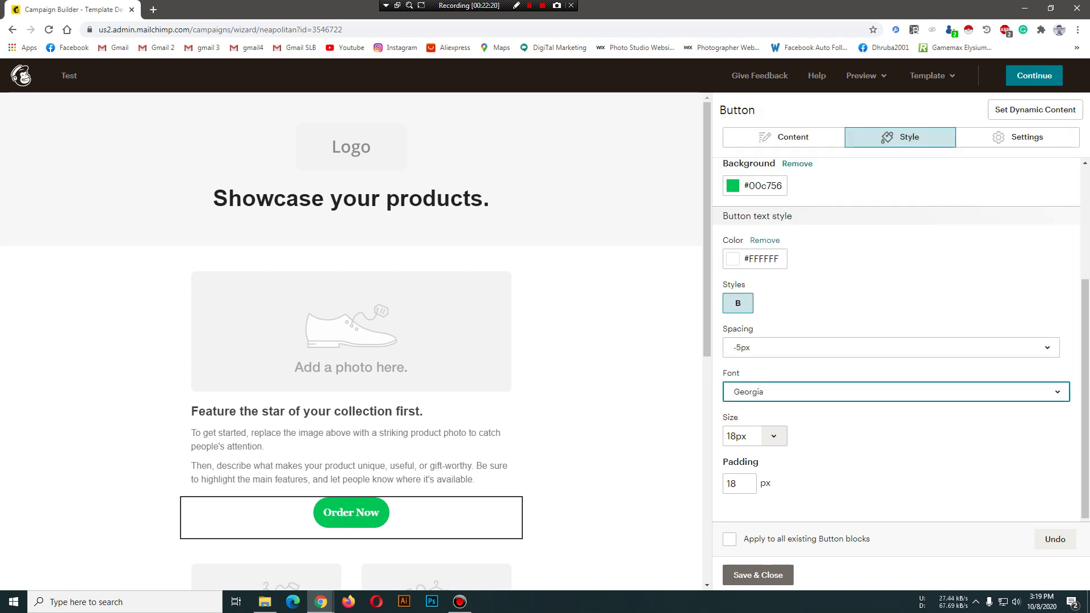
Set the button text size to 24px and apply the style to all existing button blocks
click(773, 436)
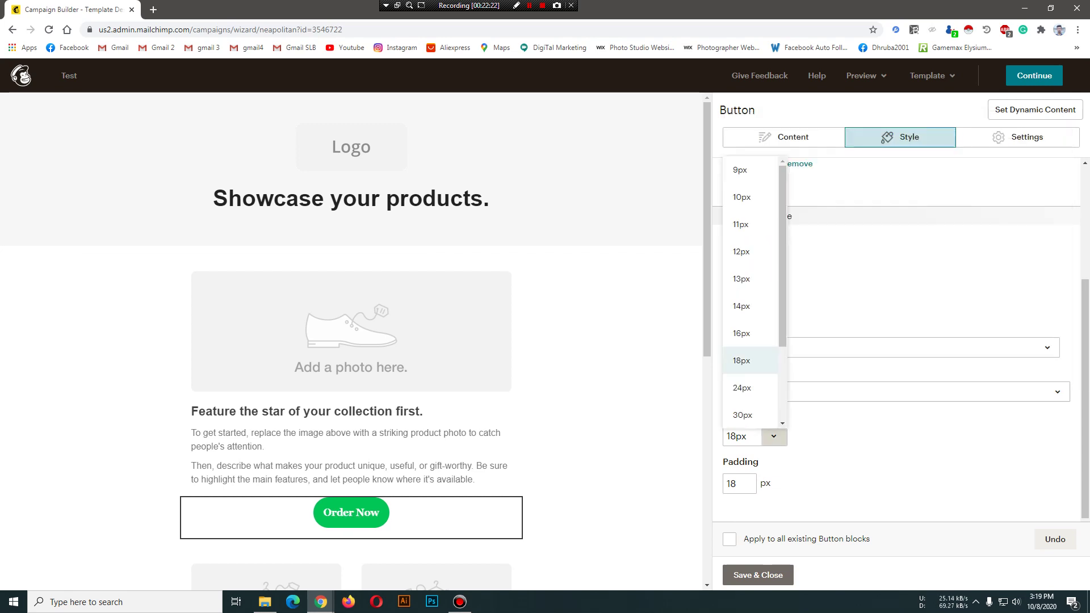
key(Up)
key(Down)
key(Down)
key(Return)
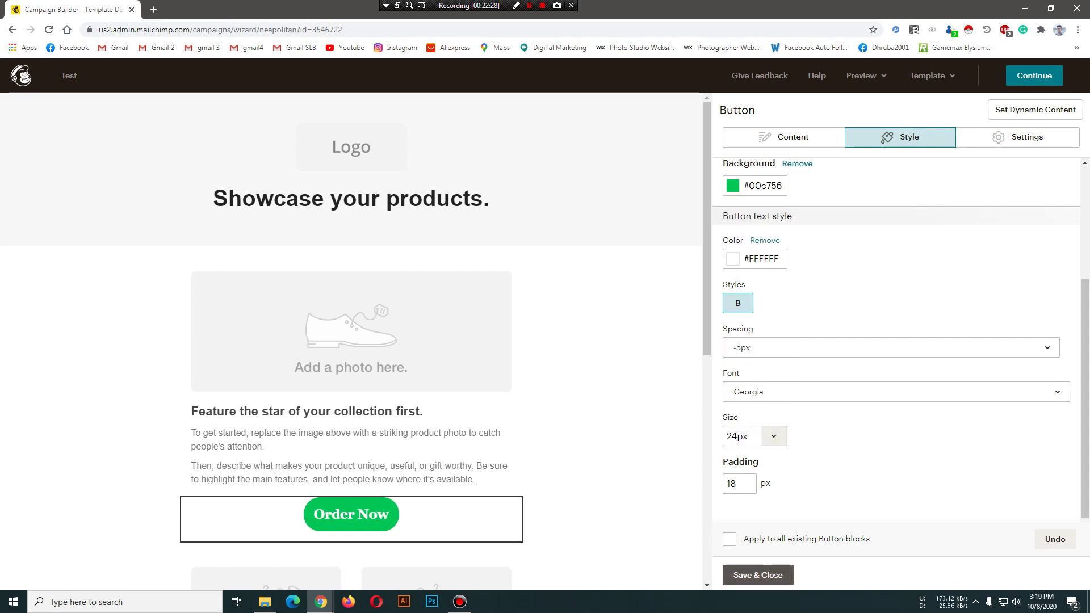
click(730, 539)
click(730, 538)
click(730, 538)
Save the button changes and start replacing the product image with an uploaded file
click(758, 575)
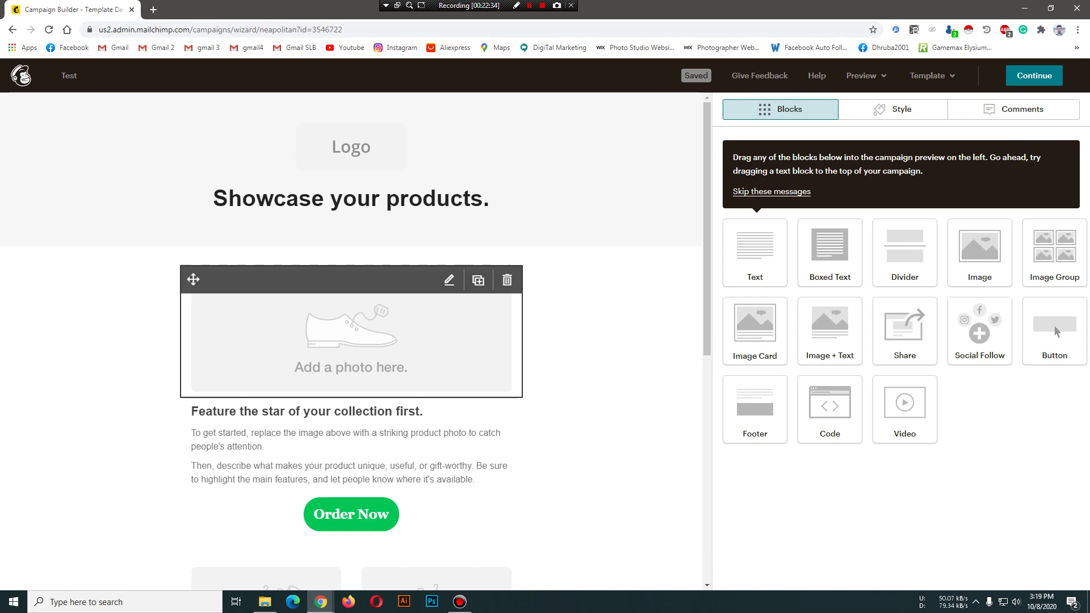
click(351, 334)
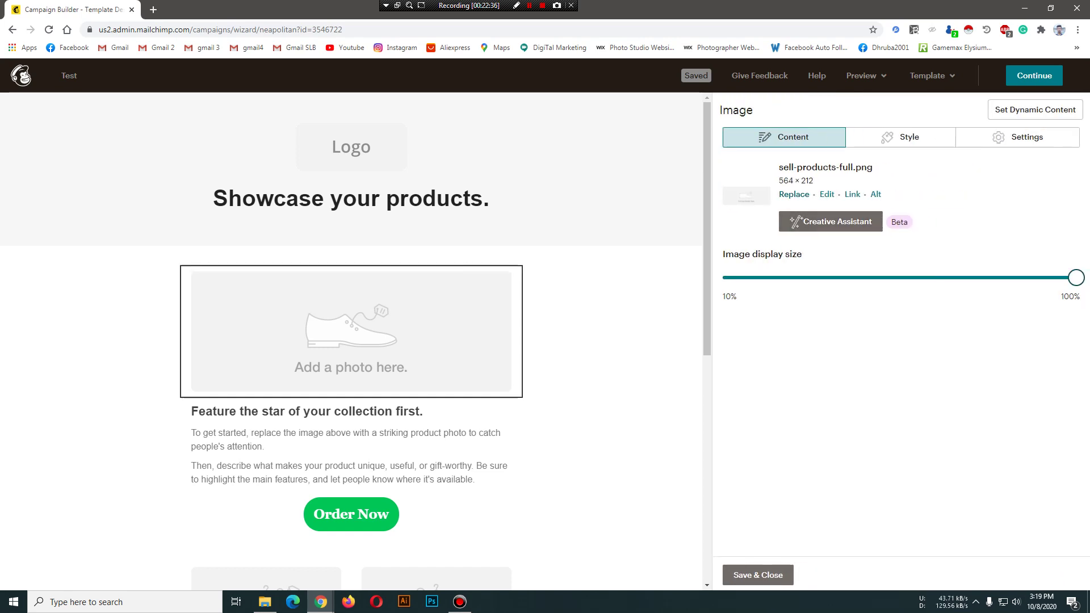
click(794, 194)
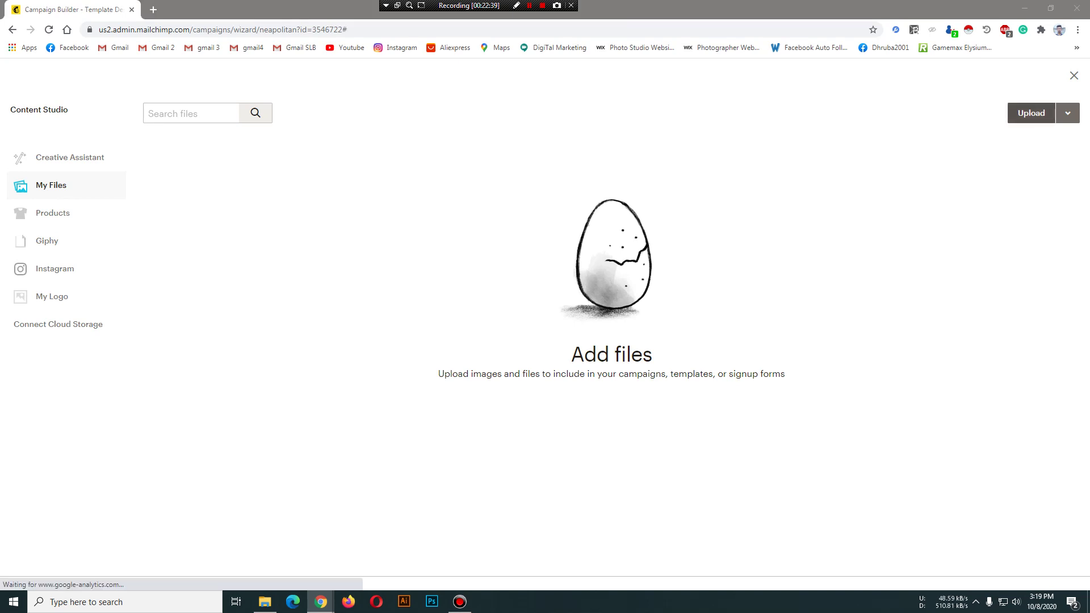
click(1031, 112)
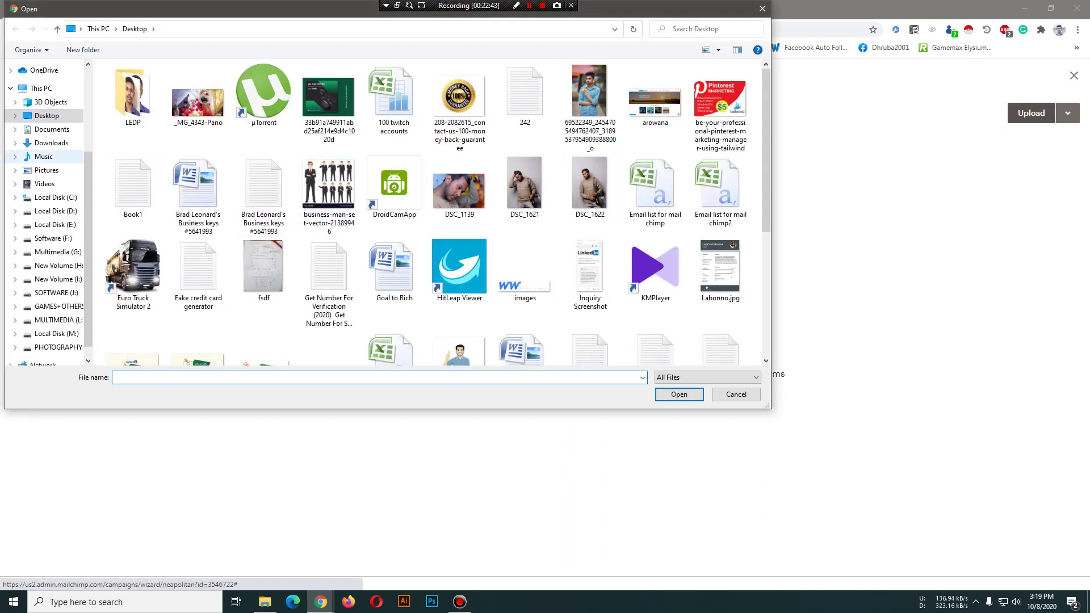
Upload the YouTube '100% Real Organic Video Promotion' image from the Desktop
click(51, 142)
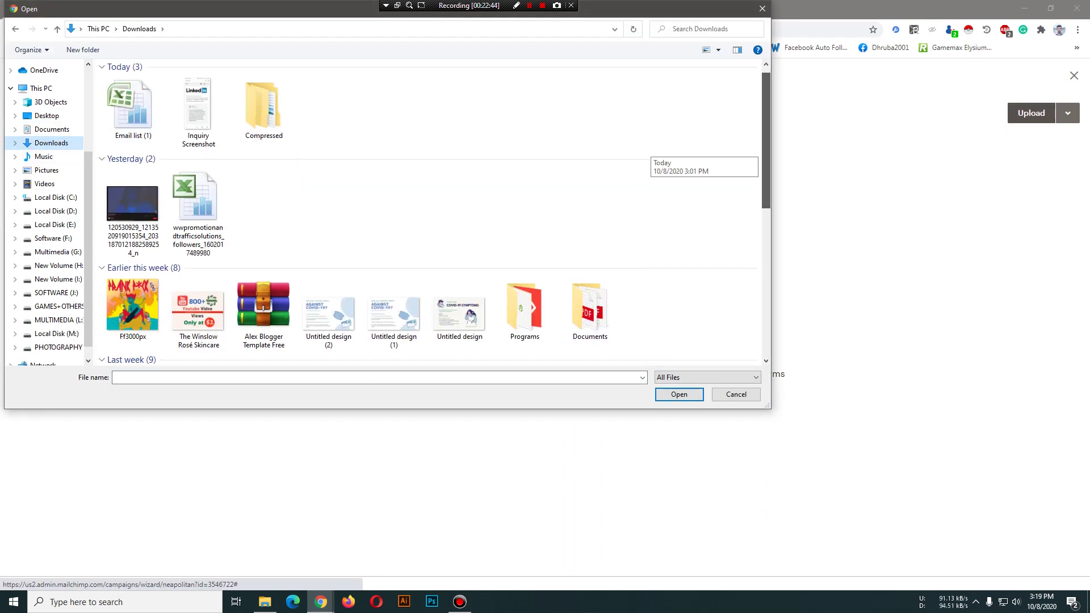
scroll(653, 151, down, 10)
scroll(653, 150, down, 5)
scroll(653, 151, up, 15)
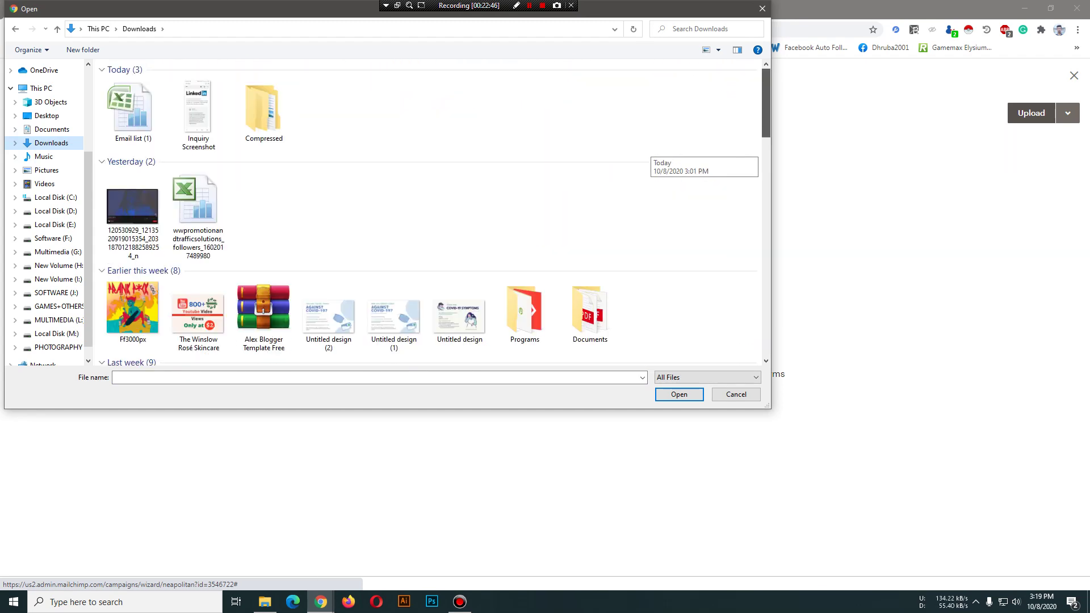
scroll(653, 150, down, 15)
click(47, 170)
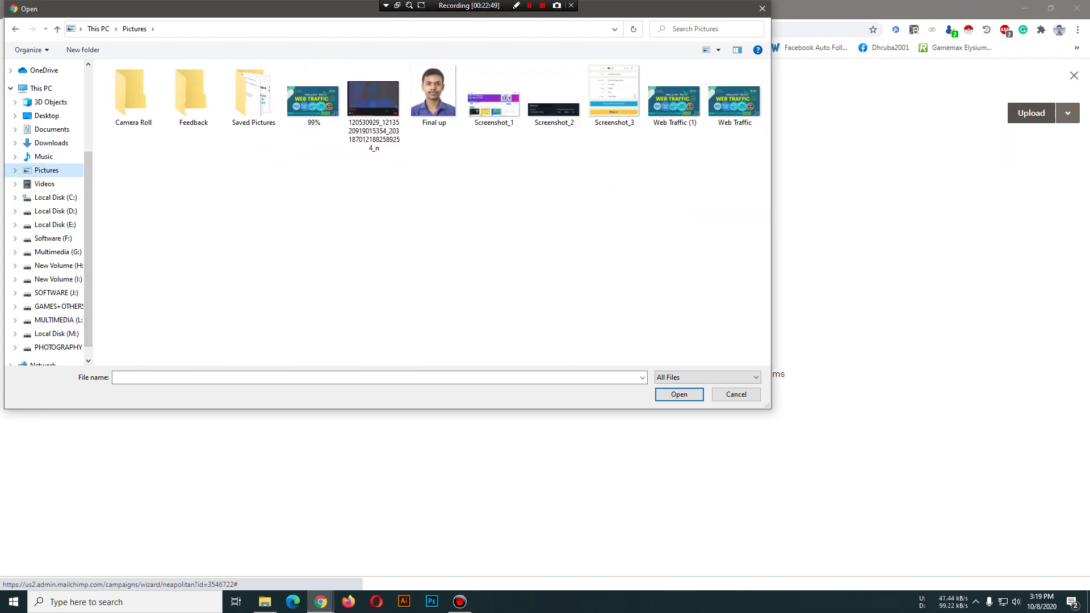
double_click(254, 96)
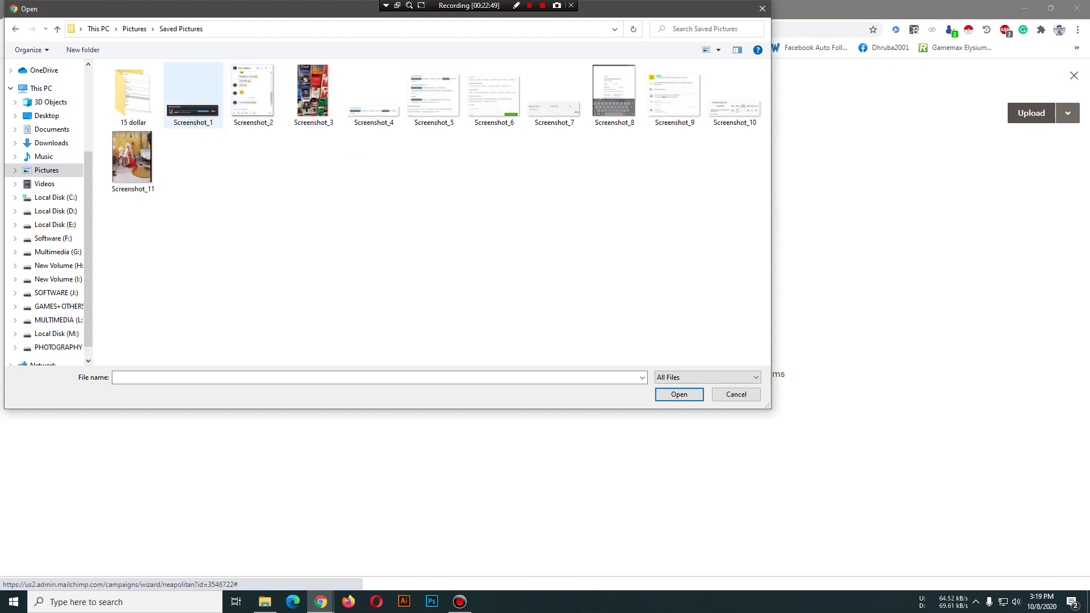
double_click(133, 91)
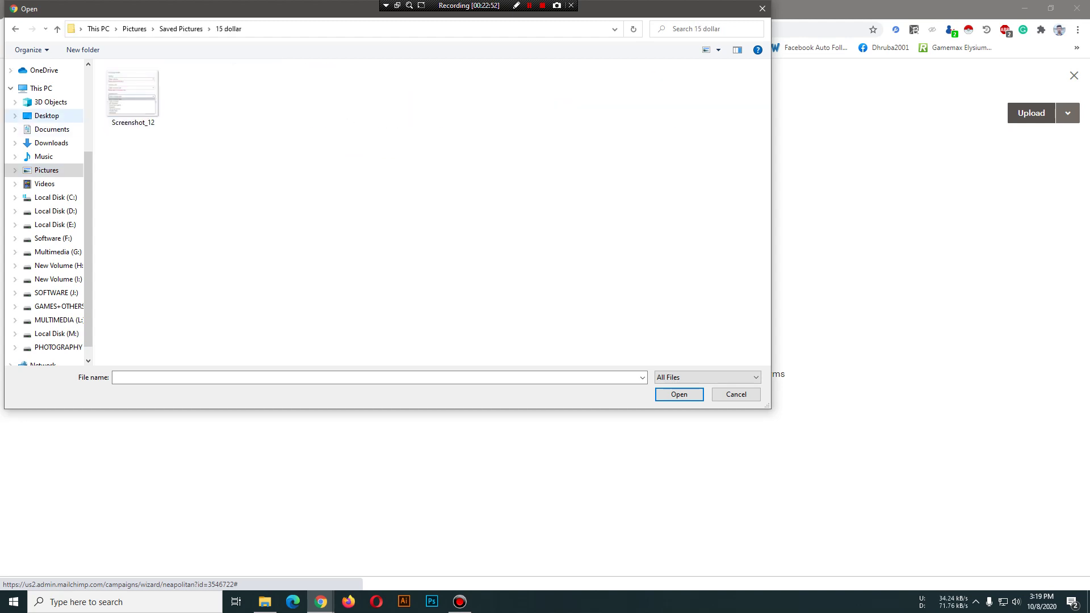
click(41, 88)
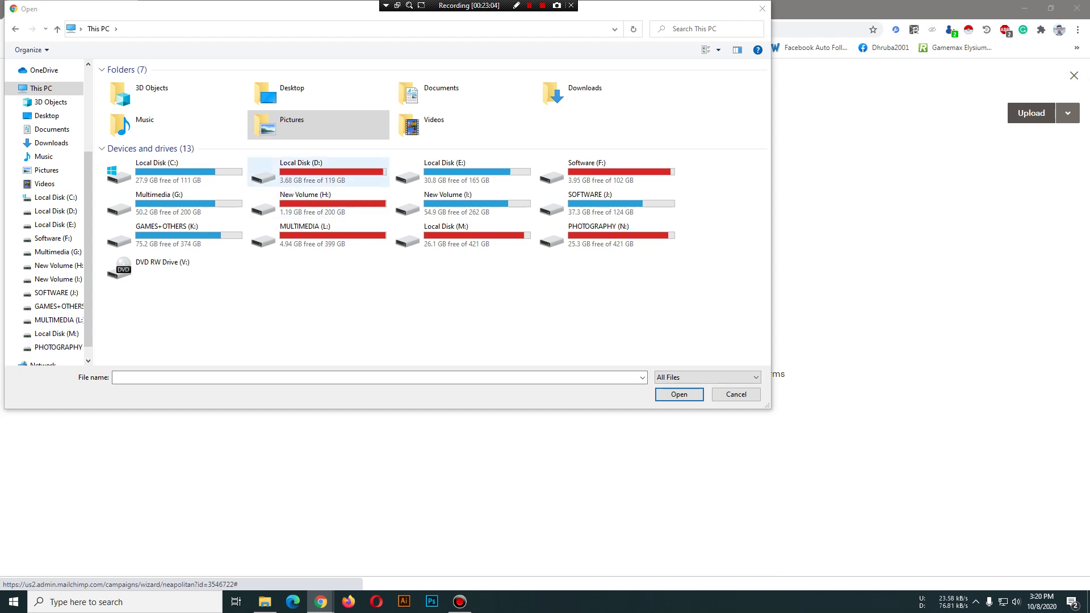
click(47, 115)
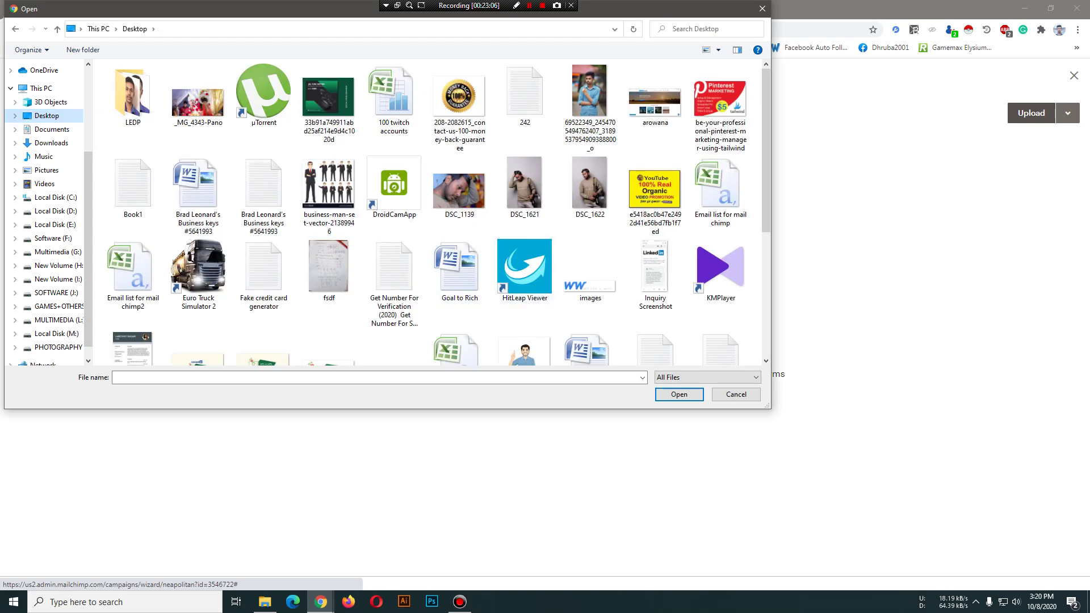
double_click(654, 196)
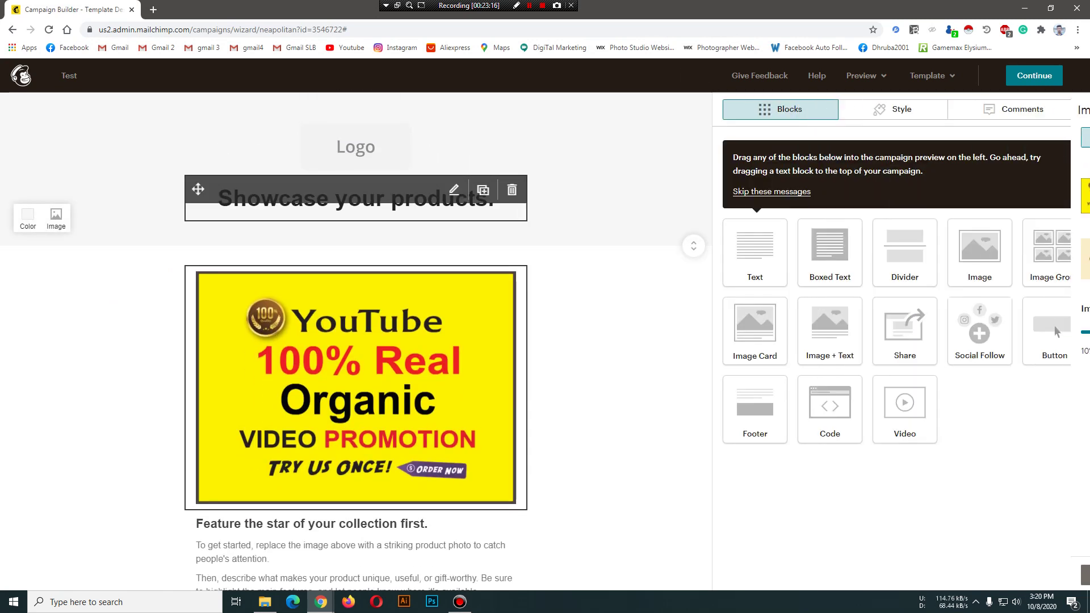
Replace the headline with 'I Provide Real & Organic Youtube Video Promotion for $2'
click(356, 211)
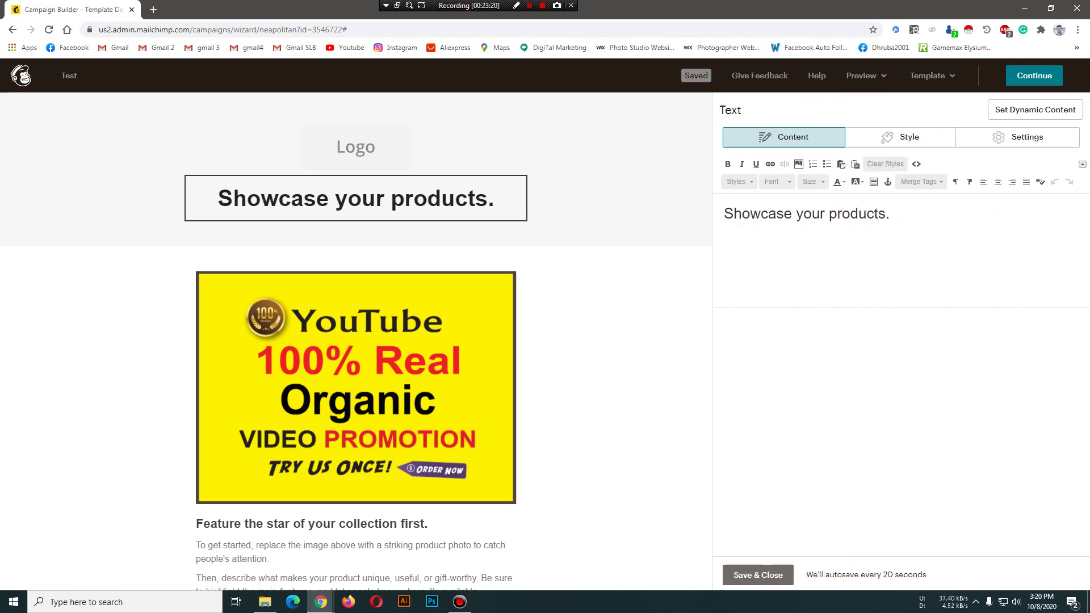
key(ctrl+a)
key(BackSpace)
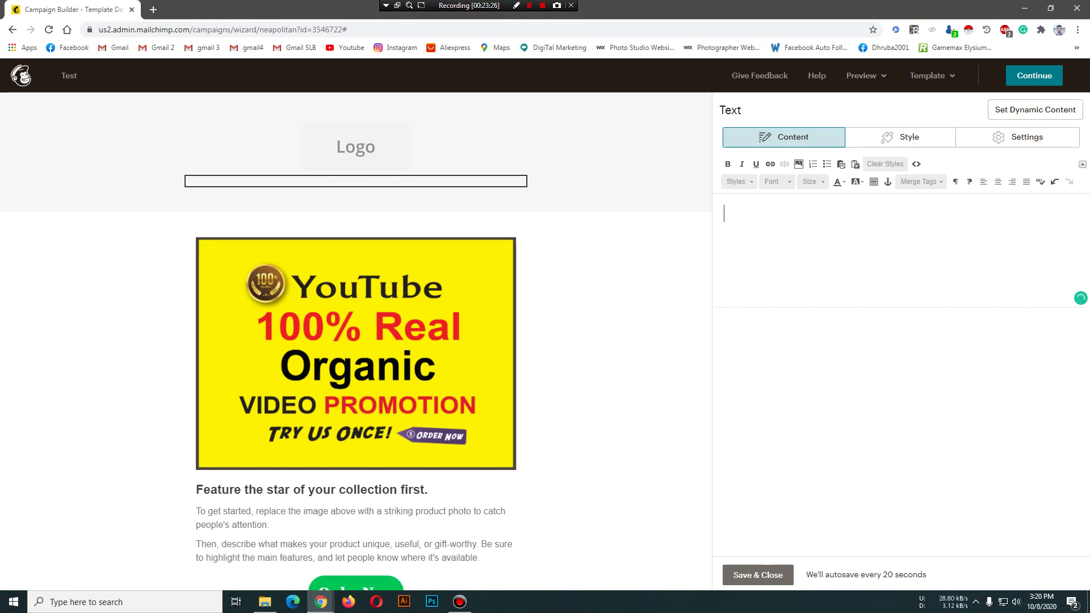
text(I Provide Real & Organic Youtube Video Promotion for $2)
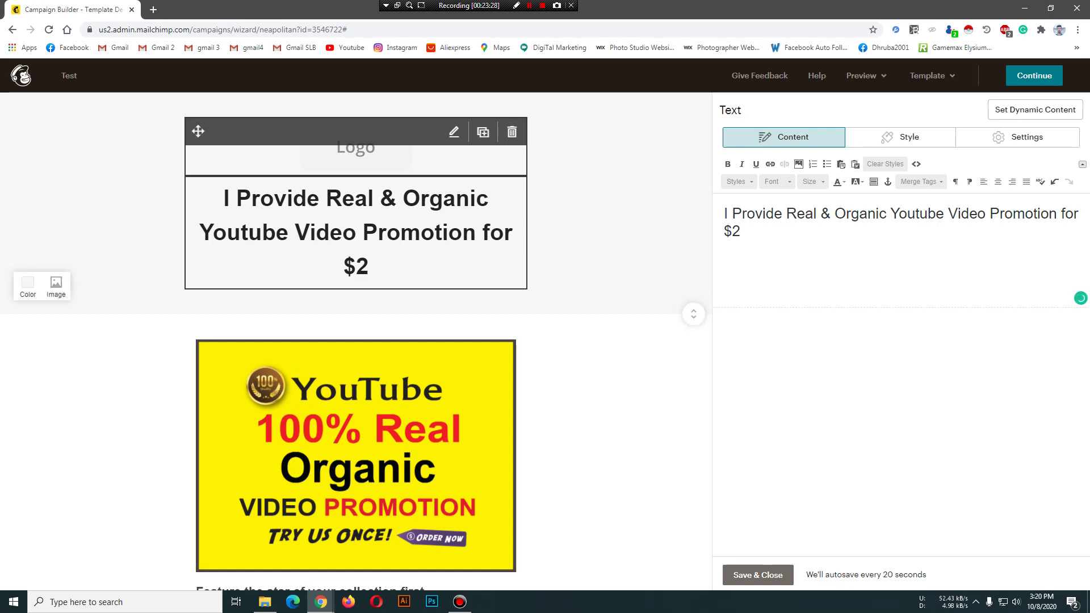
click(757, 575)
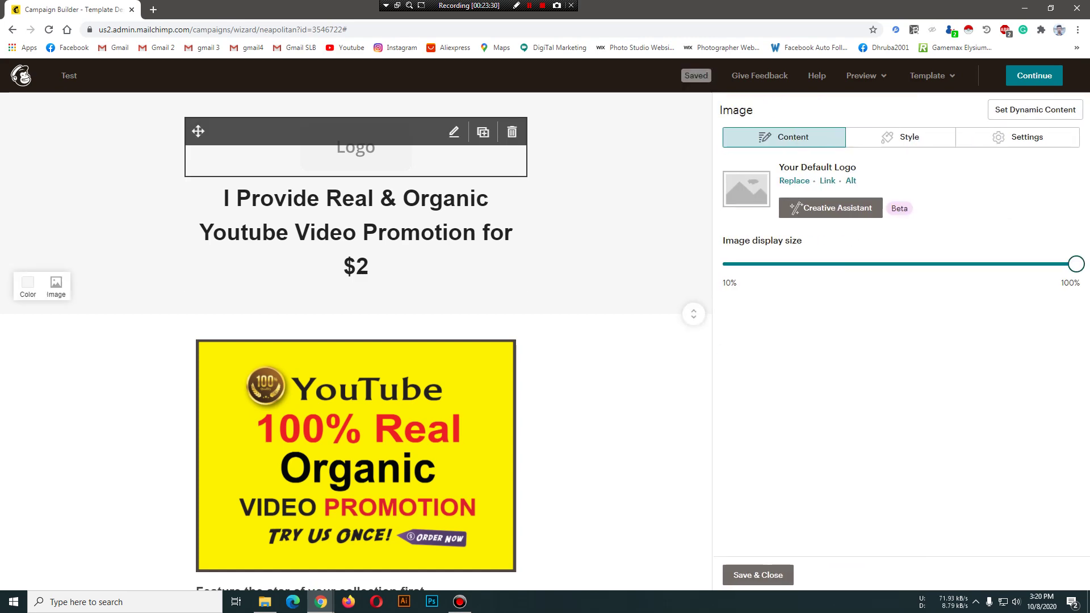
Delete the Logo placeholder block
click(512, 132)
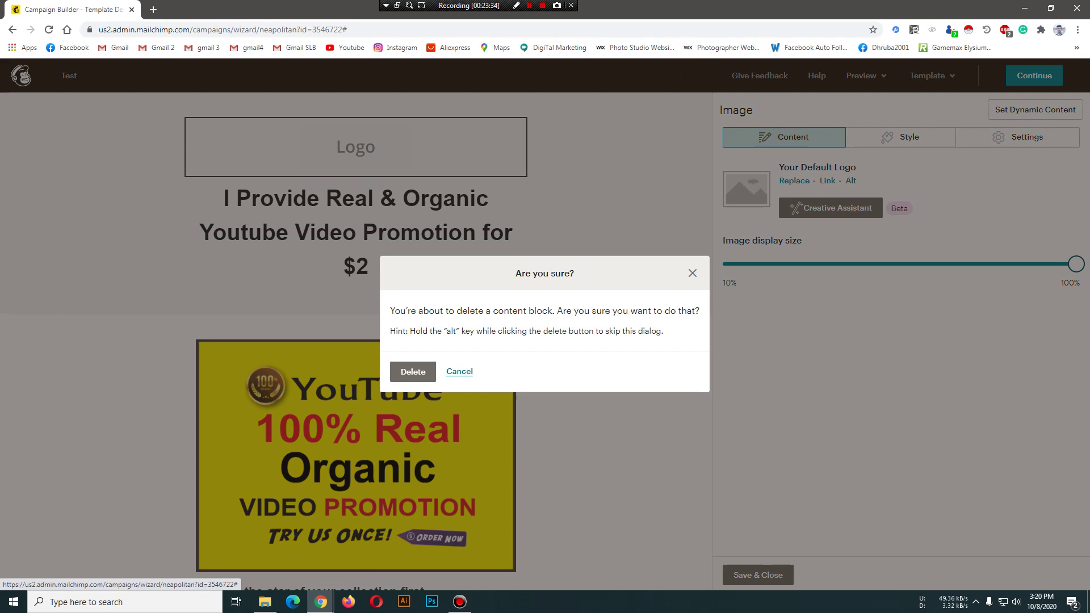
click(413, 372)
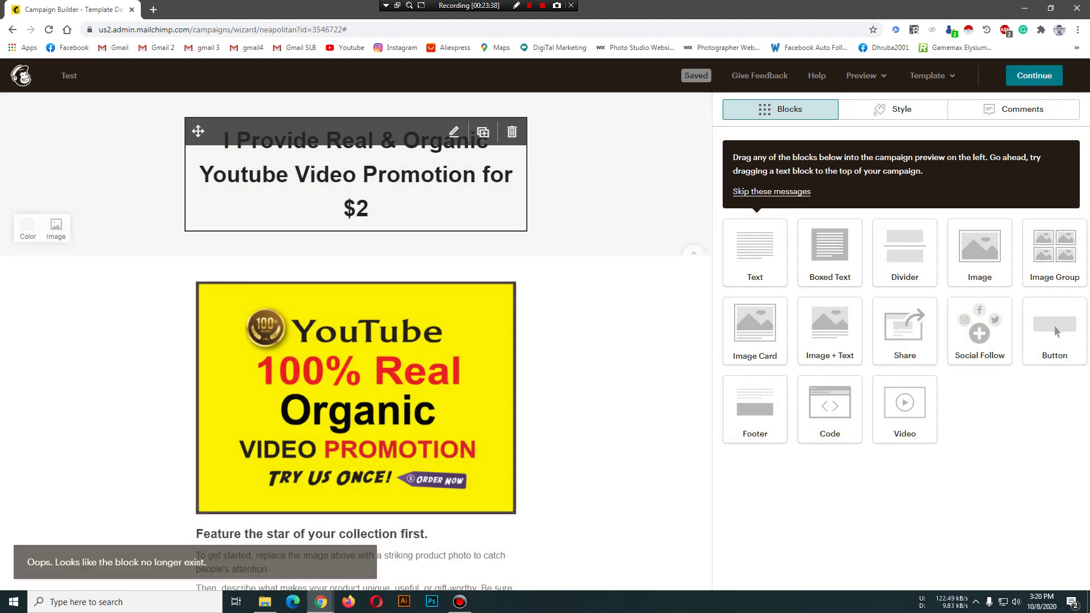
click(356, 170)
Set the headline's style font to Comic Sans
click(903, 137)
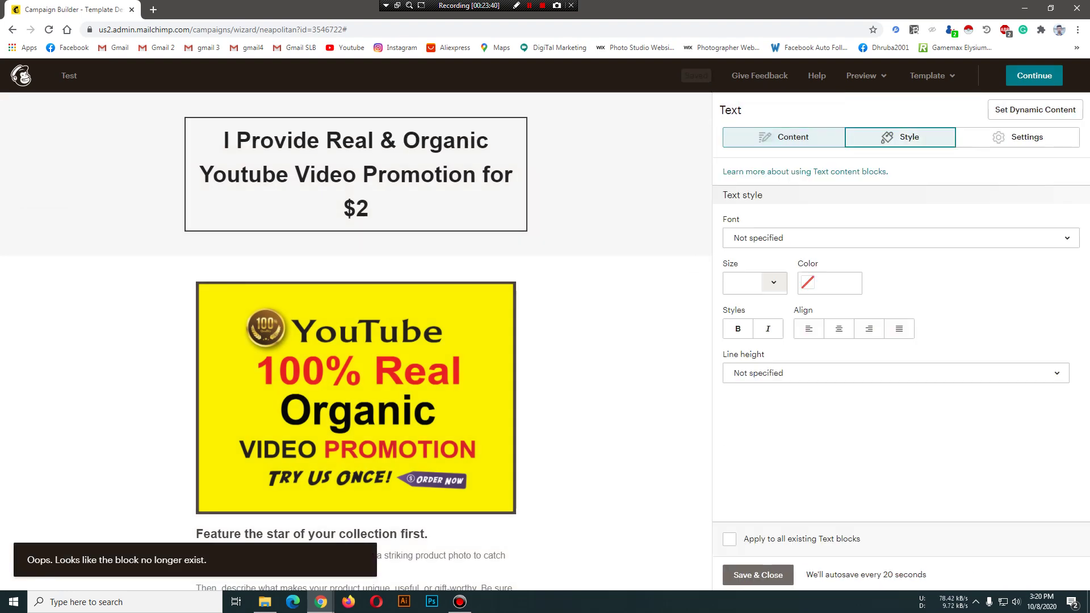
click(900, 238)
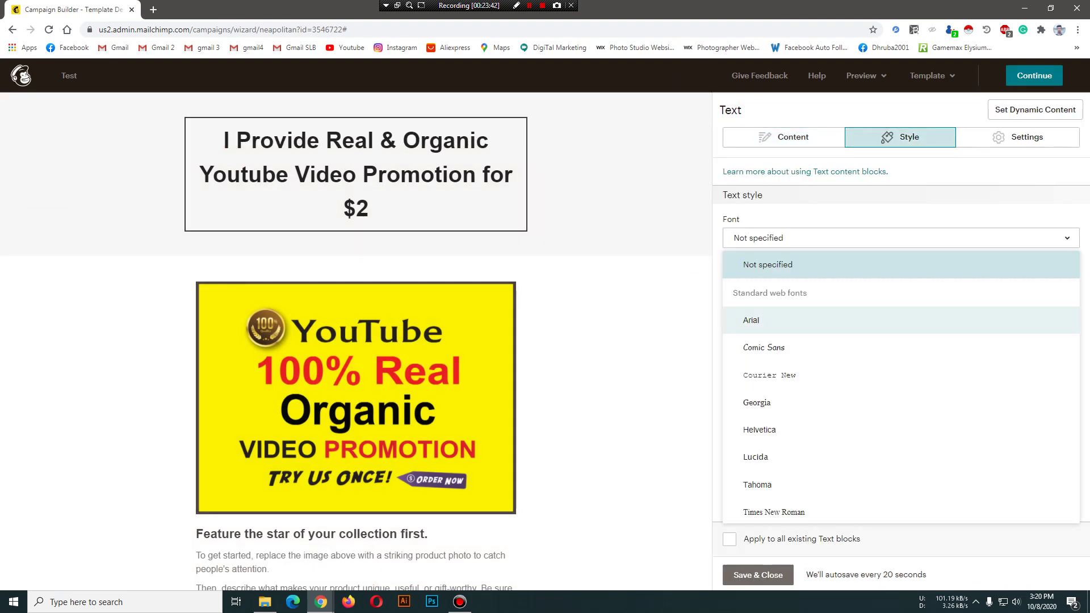
click(752, 320)
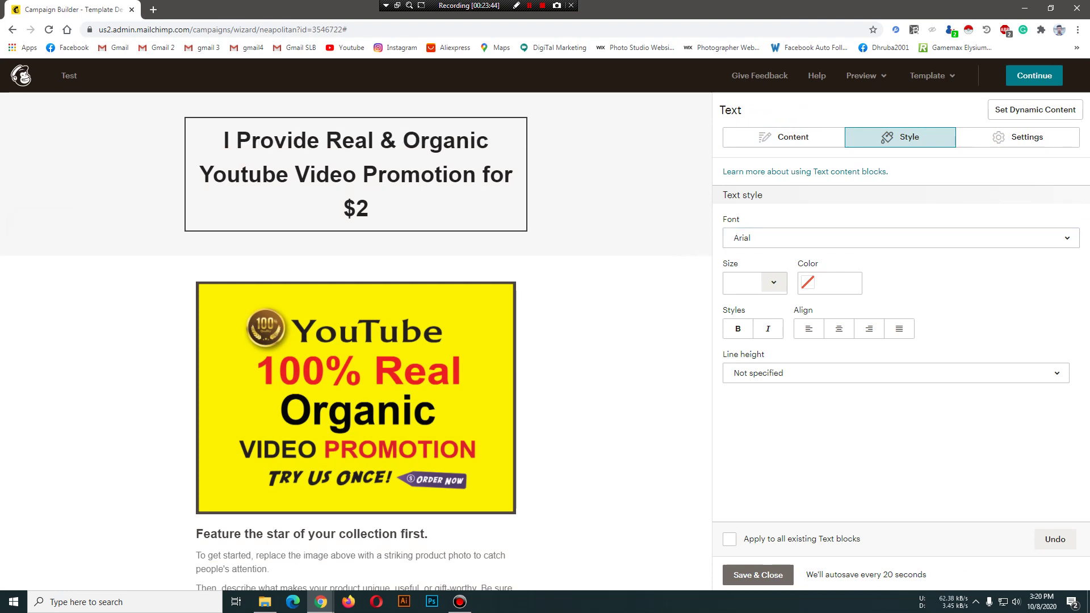
click(899, 238)
click(764, 348)
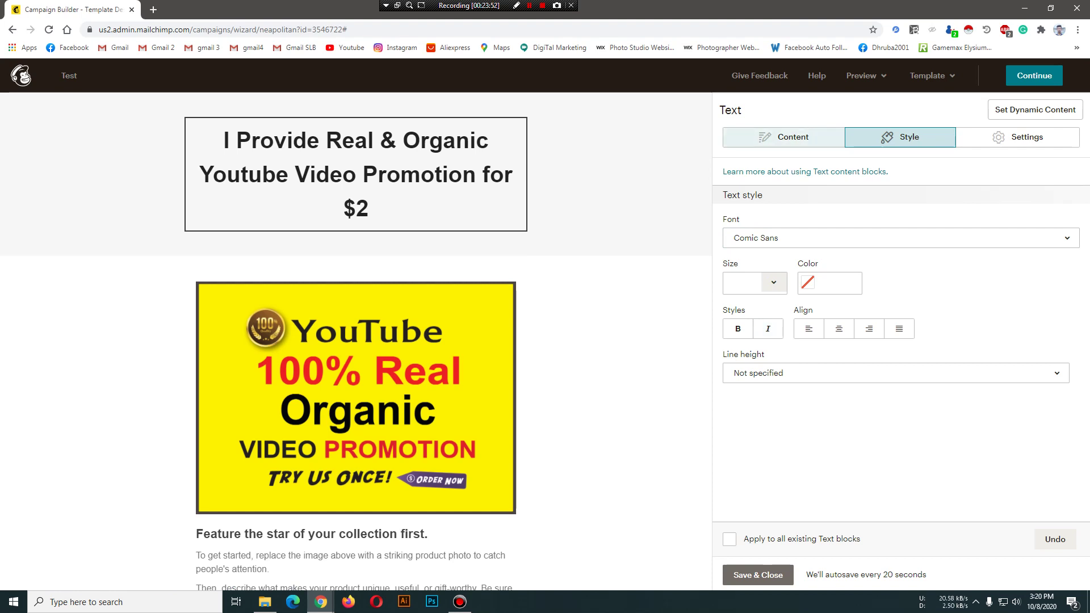
Apply Comic Sans MS to the whole headline text, then open the description block
click(784, 137)
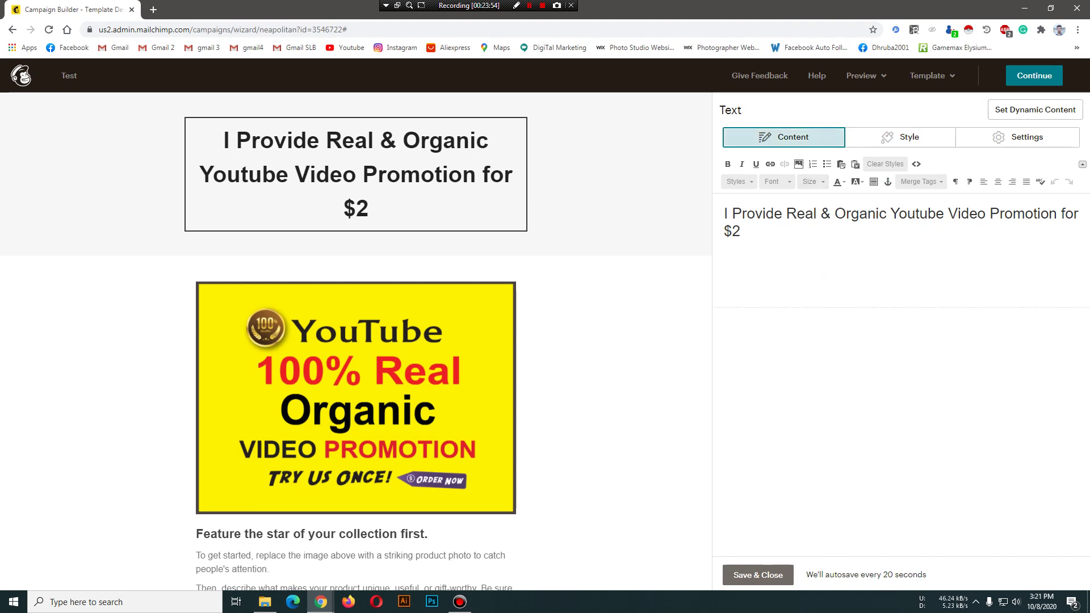
click(775, 181)
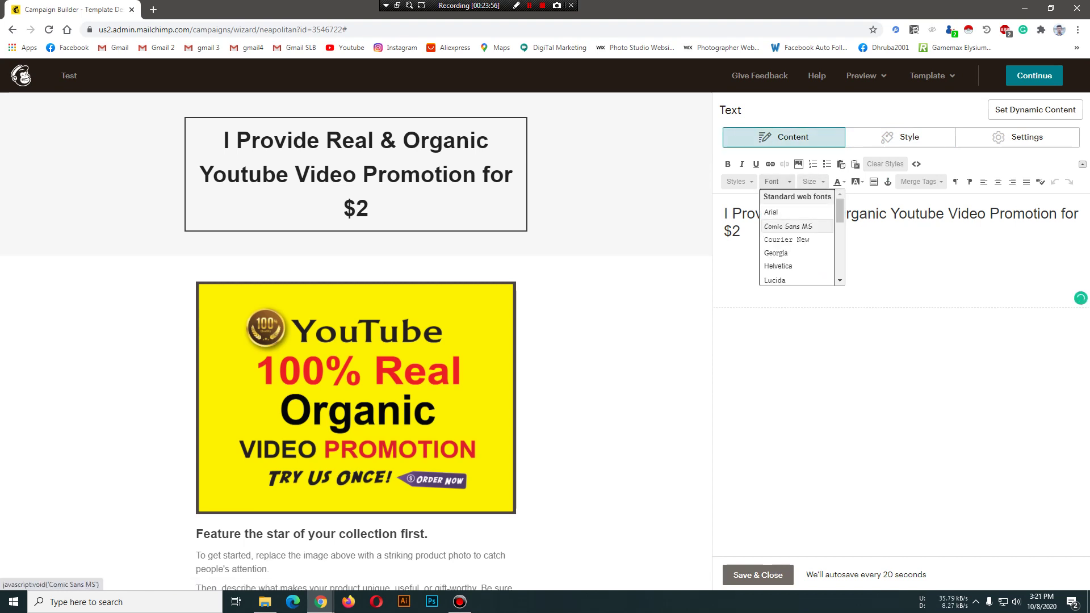
click(792, 225)
key(ctrl+a)
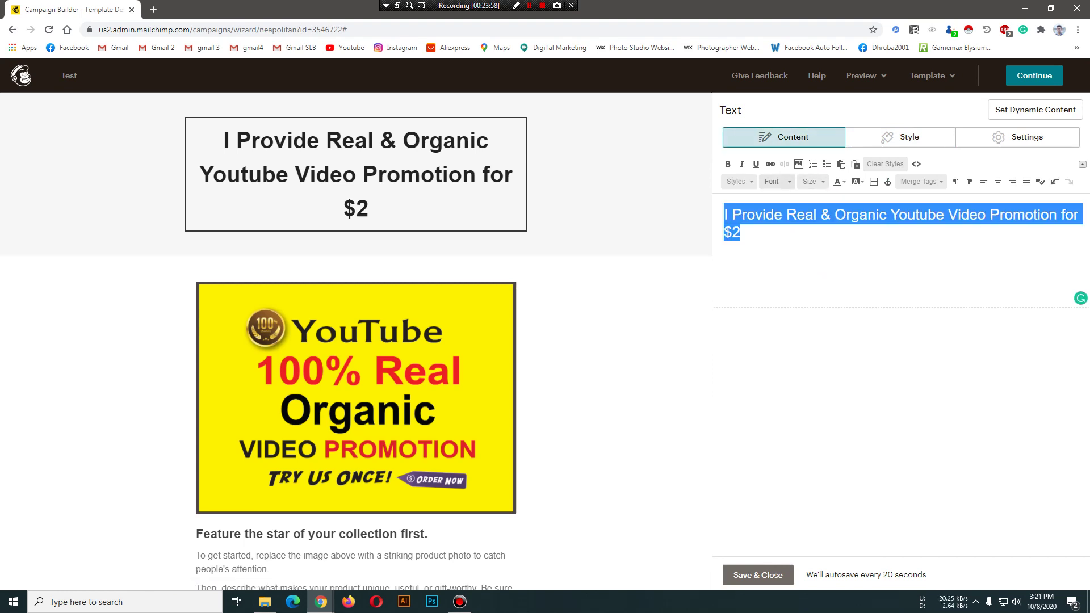
click(775, 182)
click(792, 225)
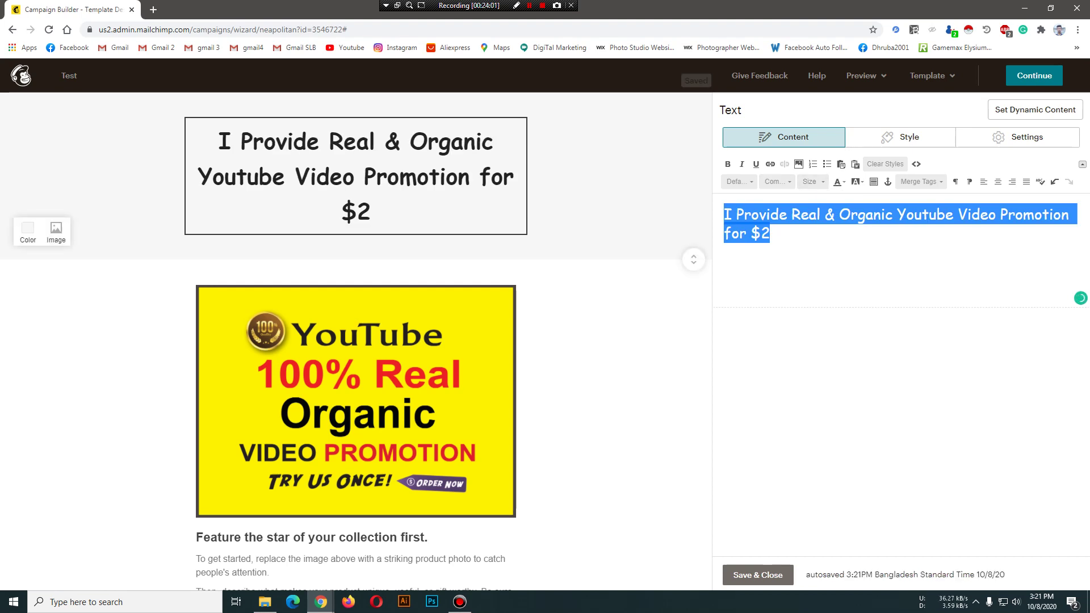
click(909, 137)
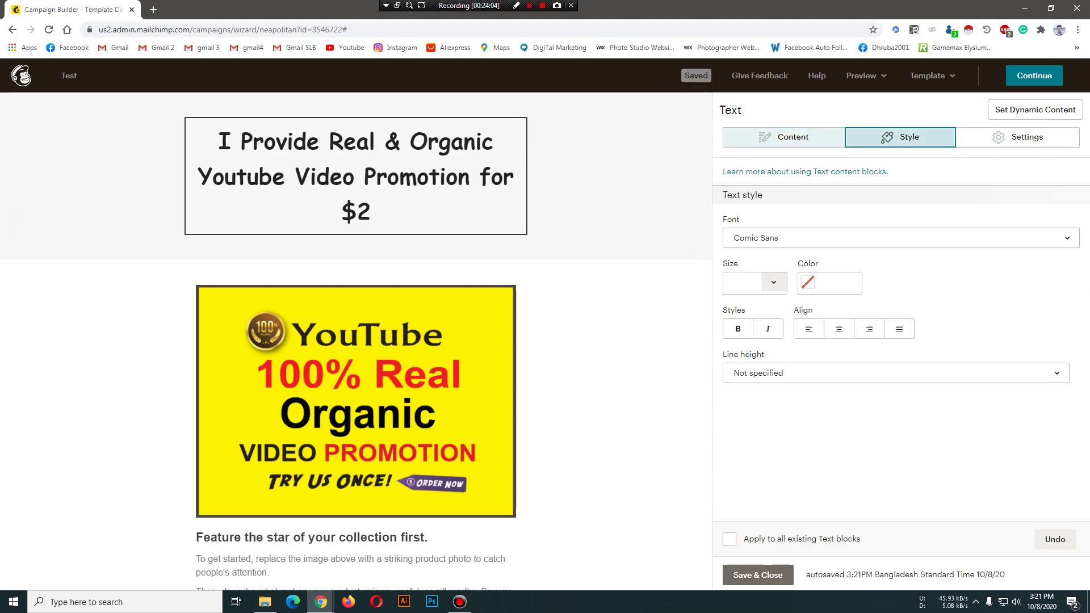
click(793, 137)
click(909, 137)
click(793, 136)
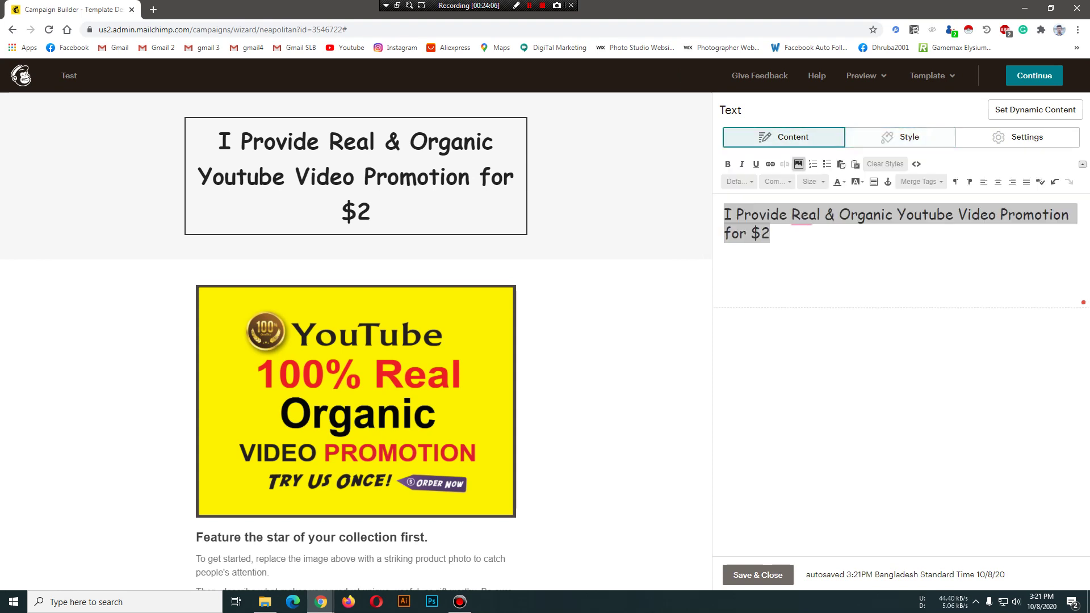
scroll(197, 366, down, 3)
click(198, 366)
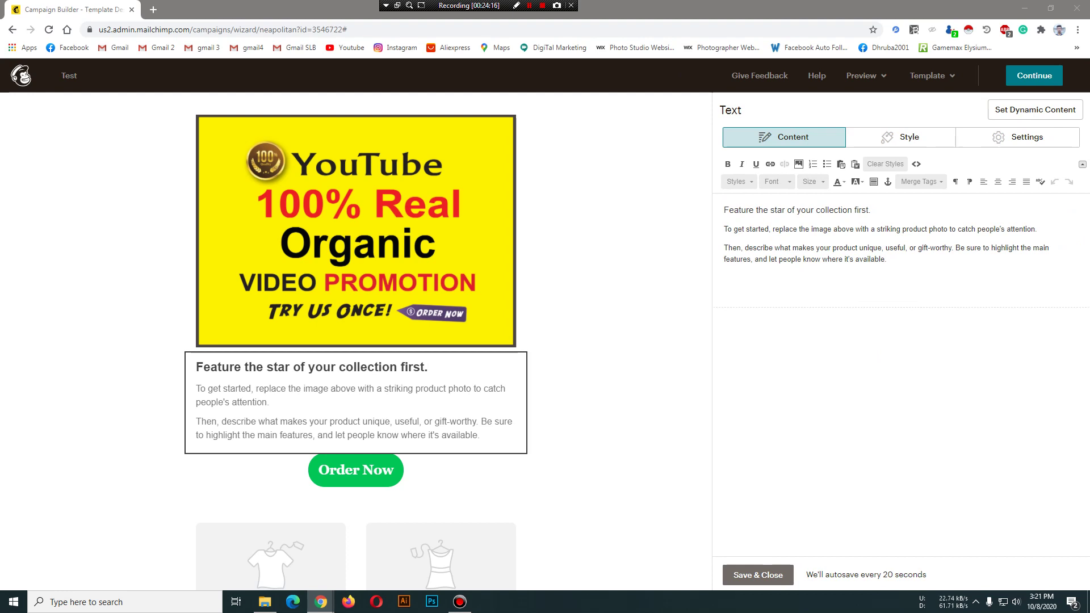
Paste the YouTube promotion service copy over the placeholder description
key(ctrl+a)
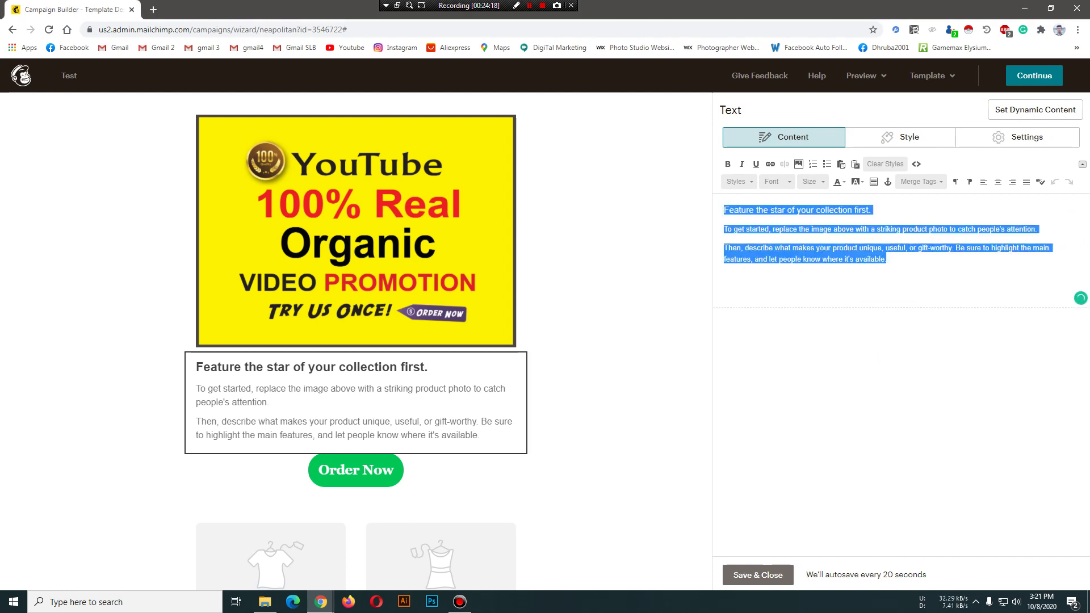
key(ctrl+v)
scroll(197, 195, down, 3)
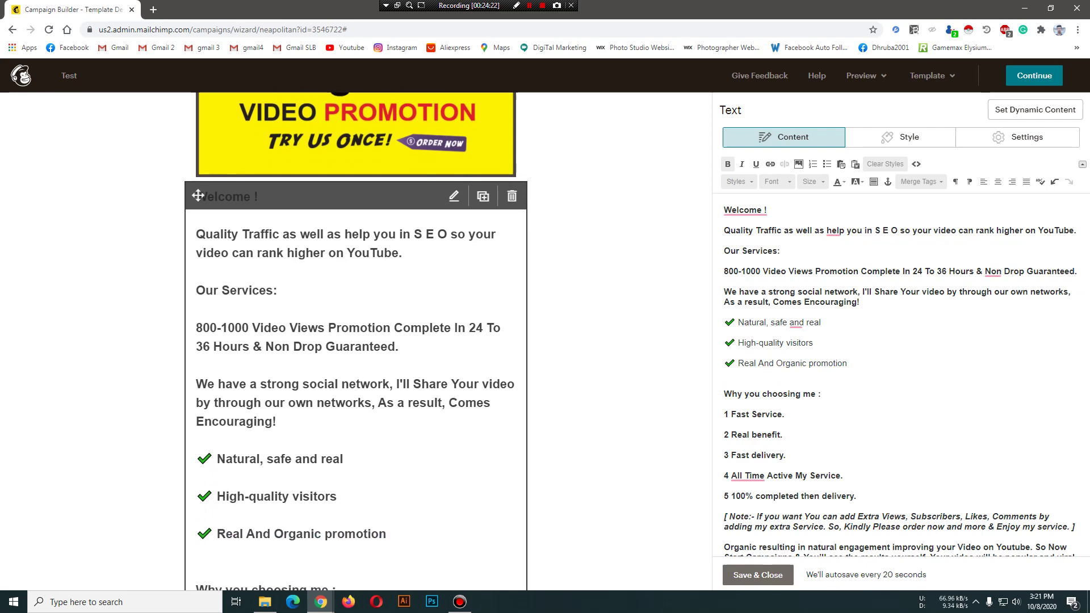
scroll(198, 195, down, 7)
scroll(356, 341, down, 9)
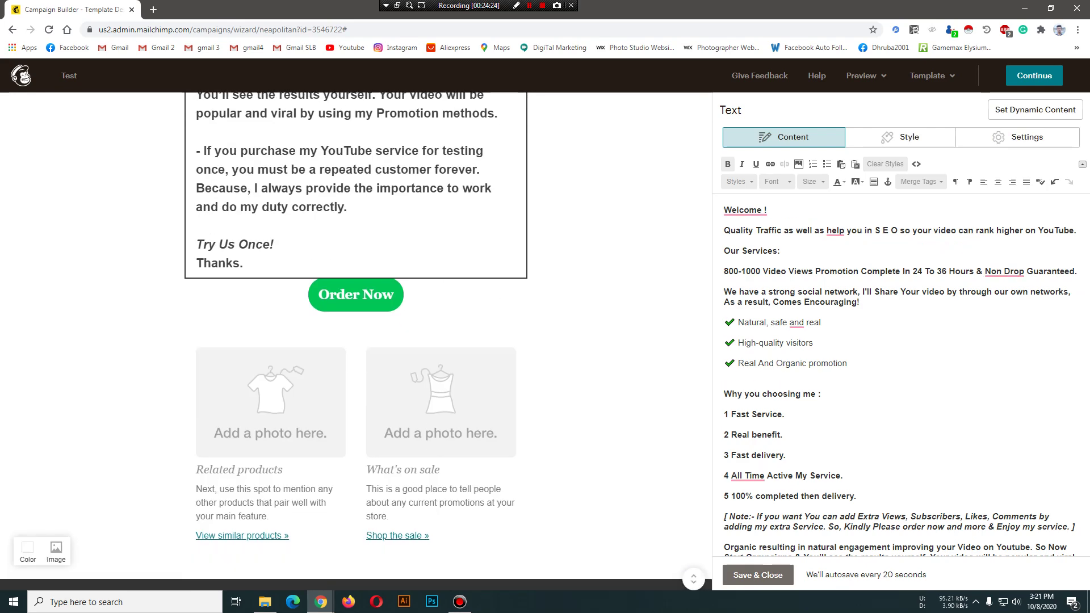
scroll(356, 341, up, 10)
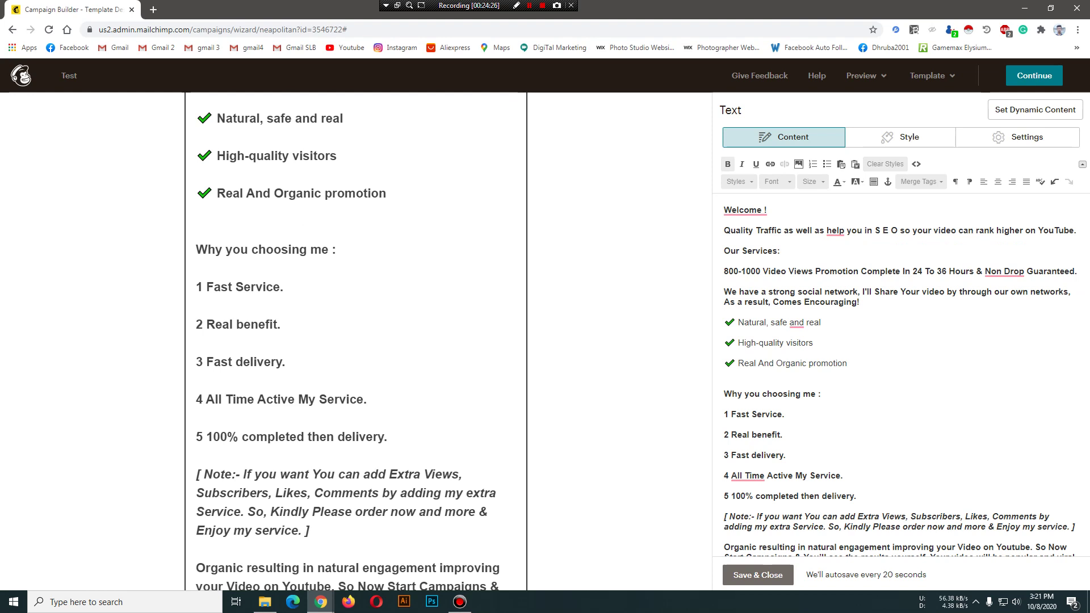
Change the opening word 'Welcome' to 'Hello'
double_click(742, 210)
right_click(742, 210)
key(Escape)
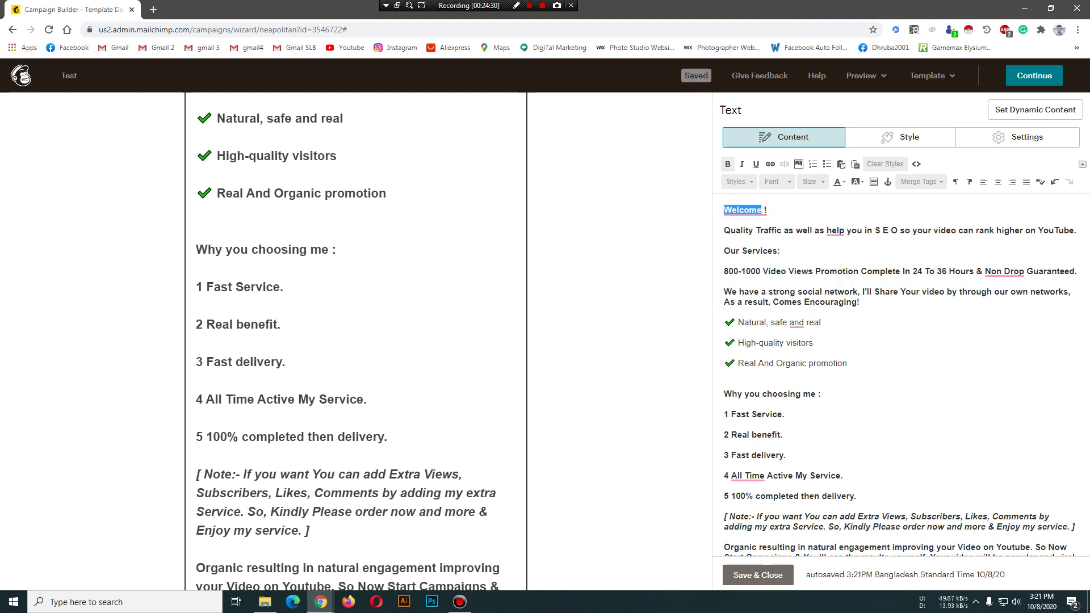
text(Hello)
click(849, 363)
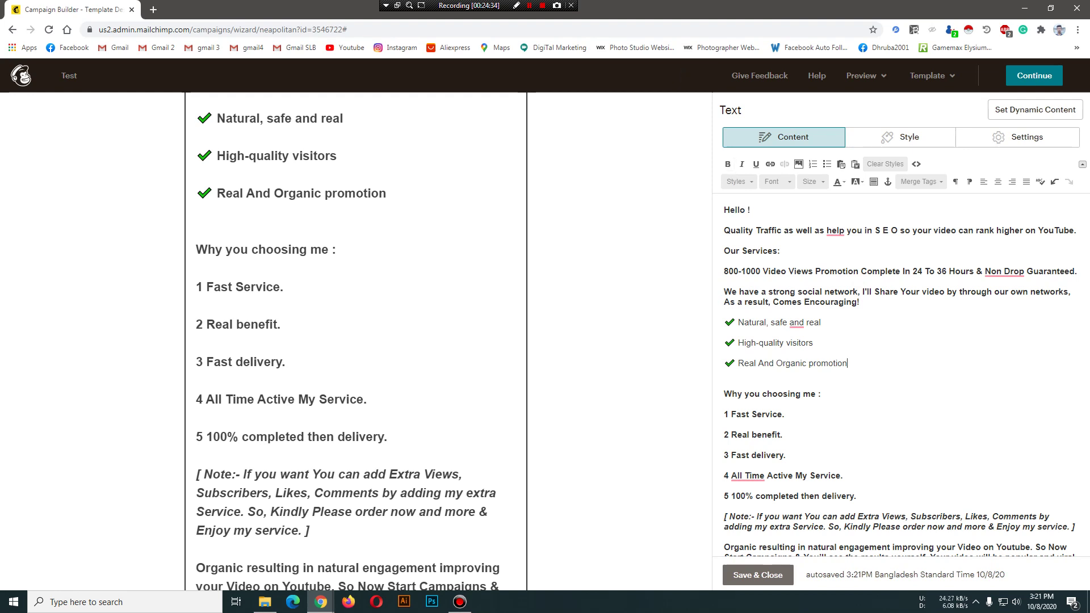
scroll(849, 363, down, 2)
scroll(849, 364, down, 1)
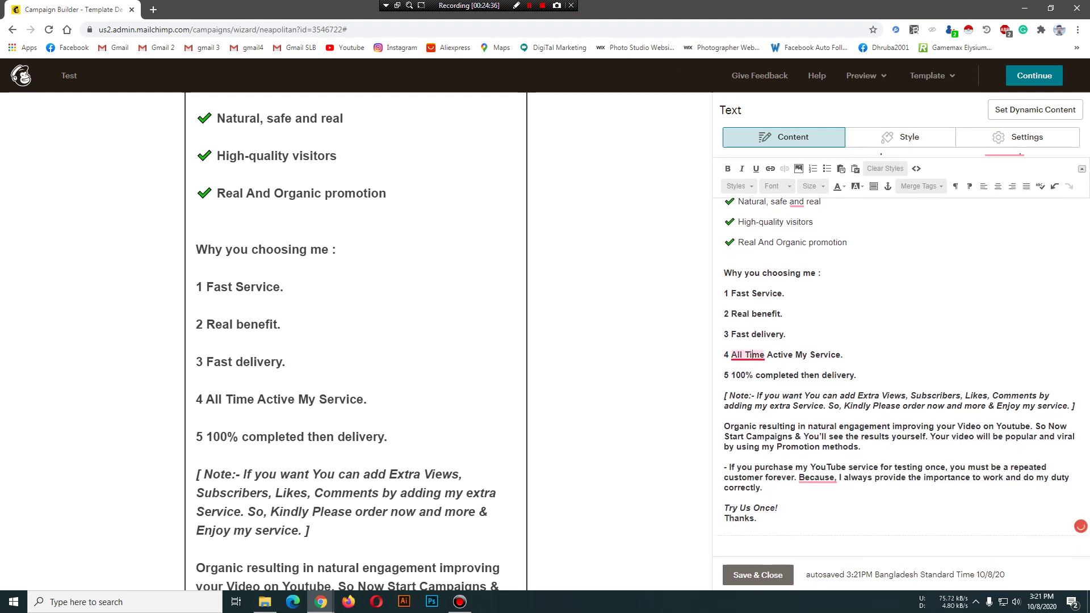
Remove the comma after 'Because' in the description text
click(748, 354)
mouse_move(817, 477)
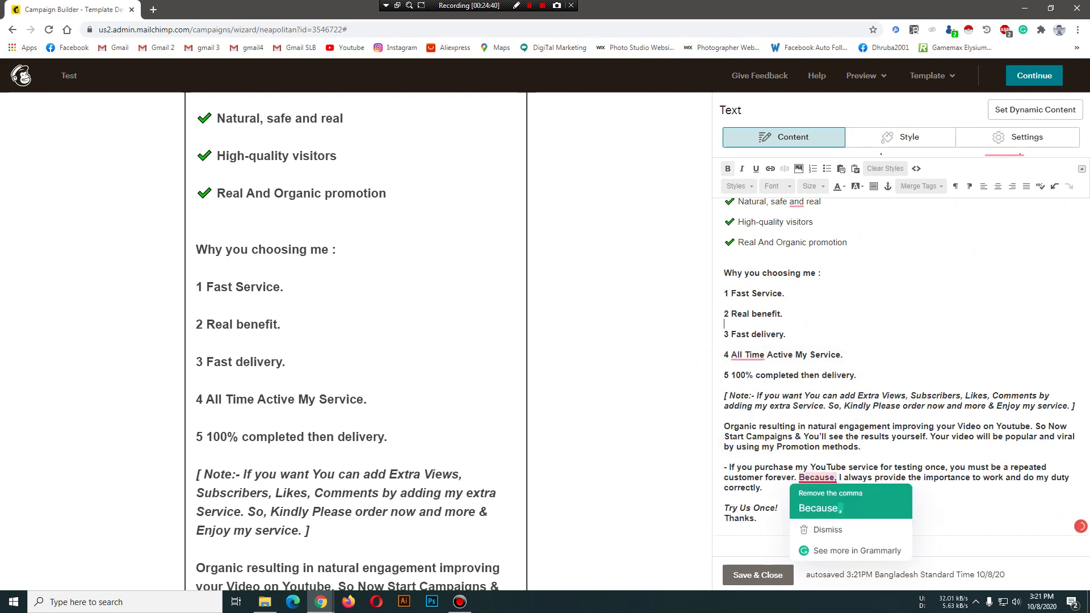
click(820, 508)
scroll(356, 341, down, 10)
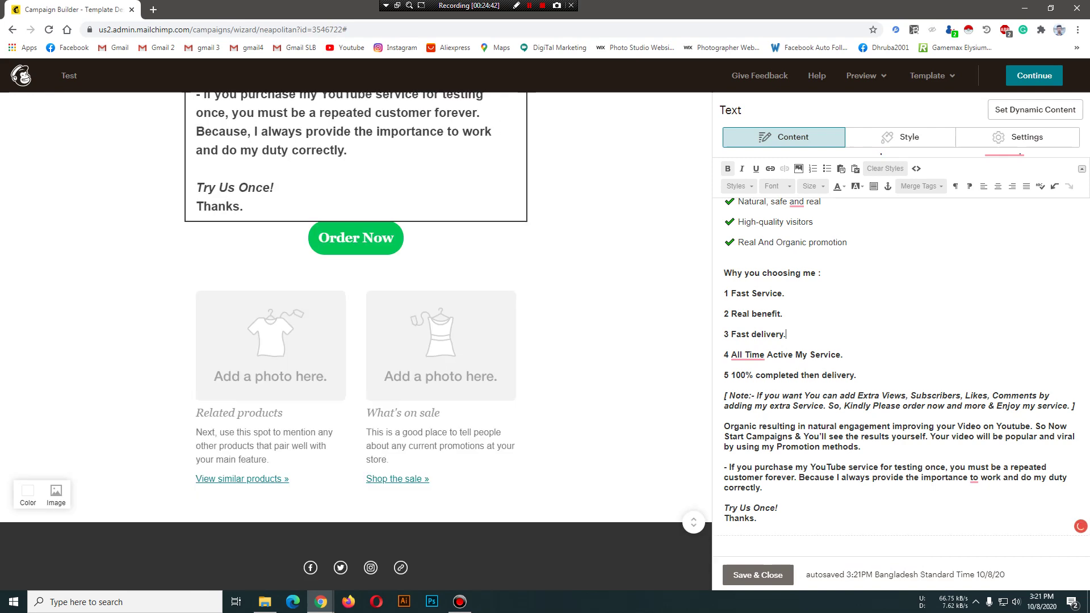
scroll(901, 369, up, 3)
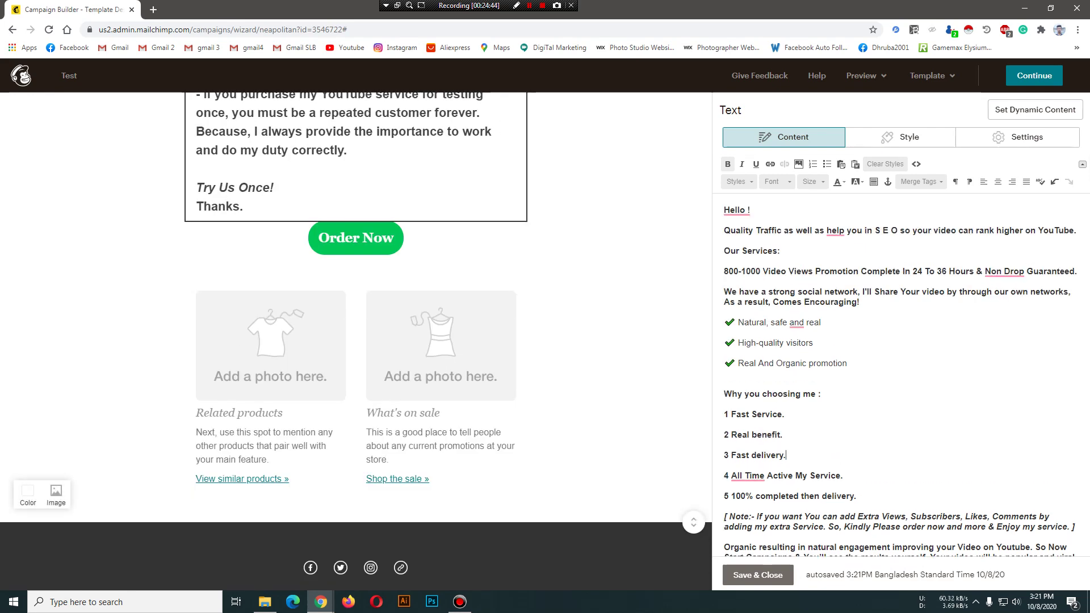
scroll(356, 341, up, 15)
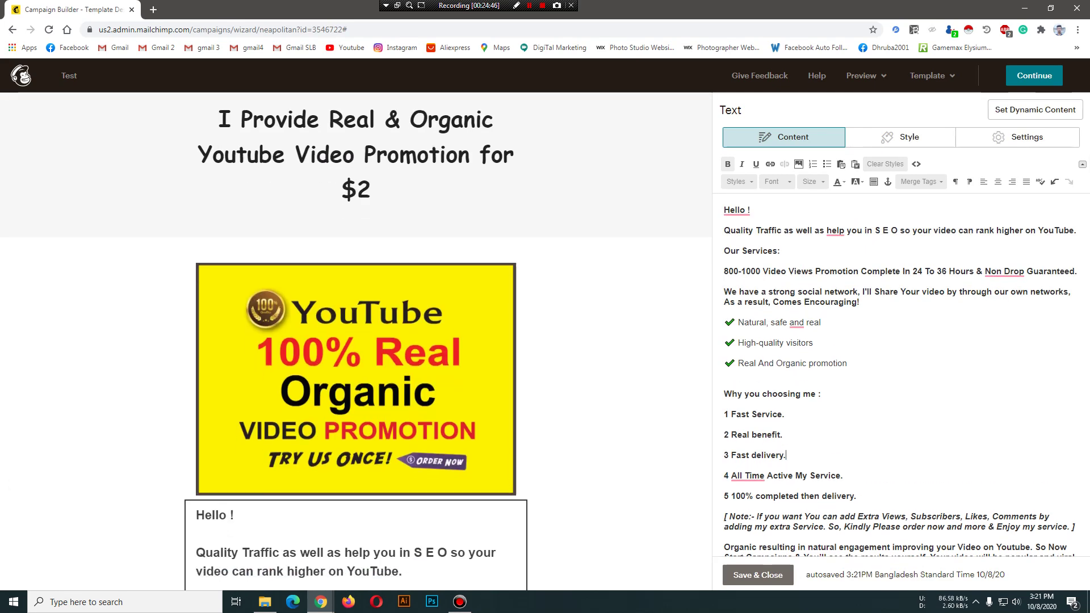
scroll(356, 341, down, 1)
scroll(356, 340, up, 1)
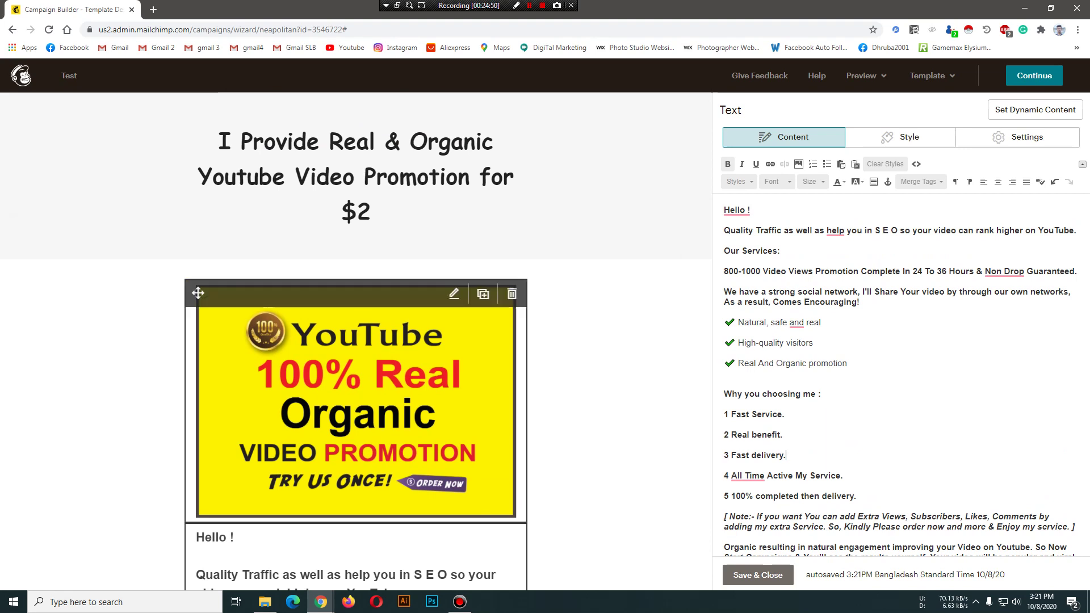
scroll(901, 375, down, 3)
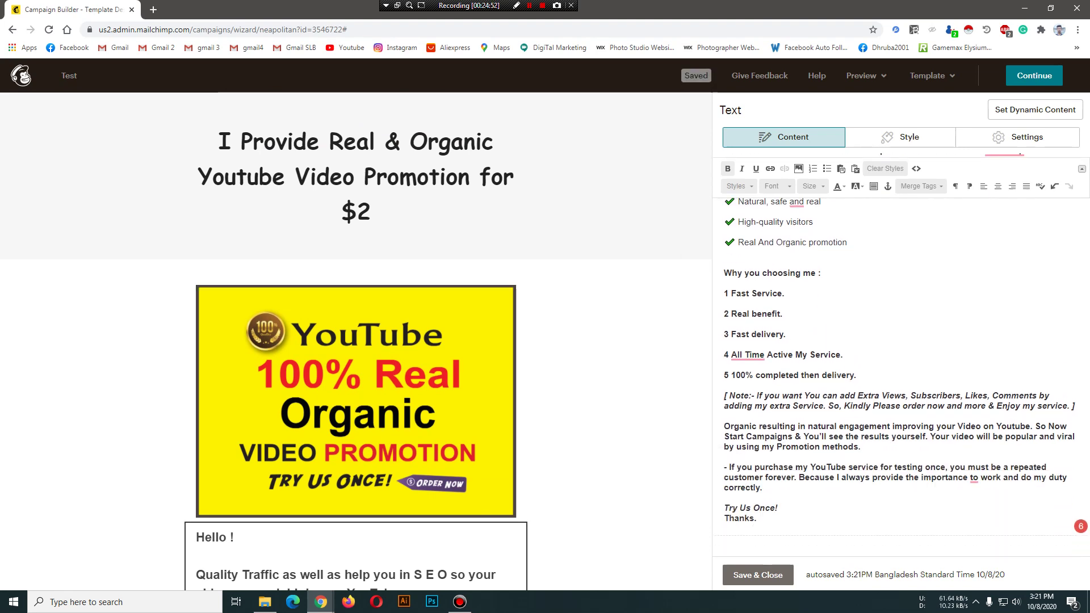
Save the description and open the two-column Image + Text products block below Order Now
click(758, 575)
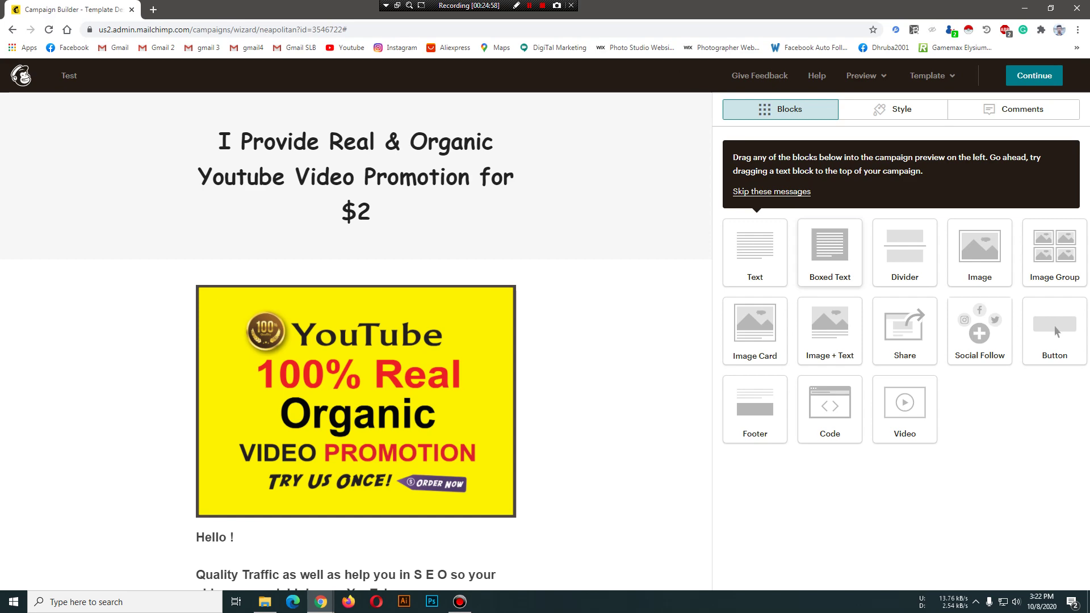
scroll(1055, 331, down, 20)
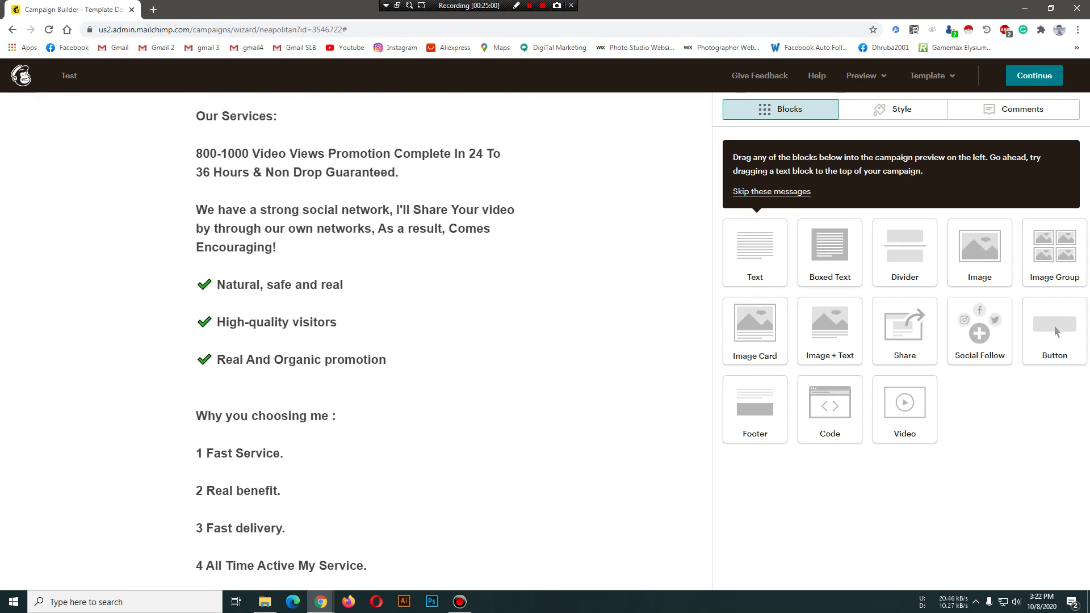
scroll(1054, 331, up, 20)
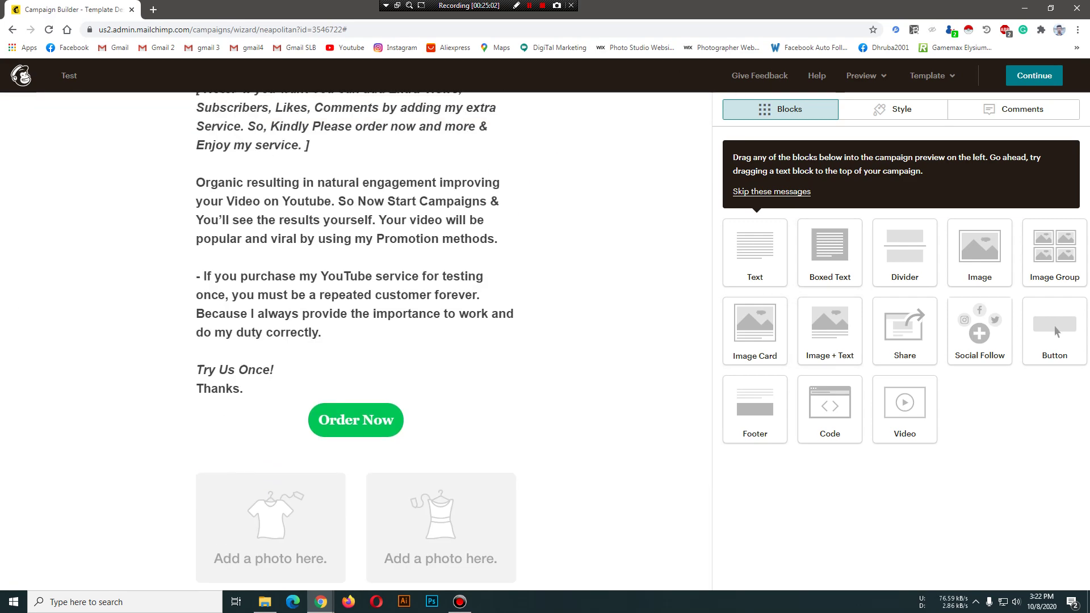
scroll(1055, 331, down, 8)
scroll(1055, 331, up, 8)
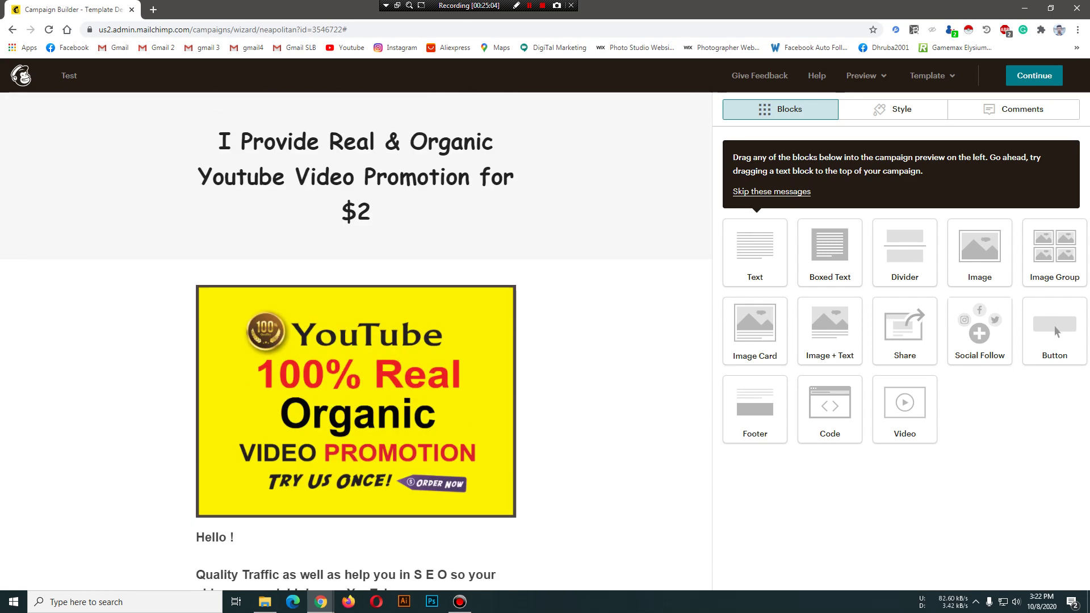
scroll(1054, 331, down, 15)
scroll(1055, 331, down, 7)
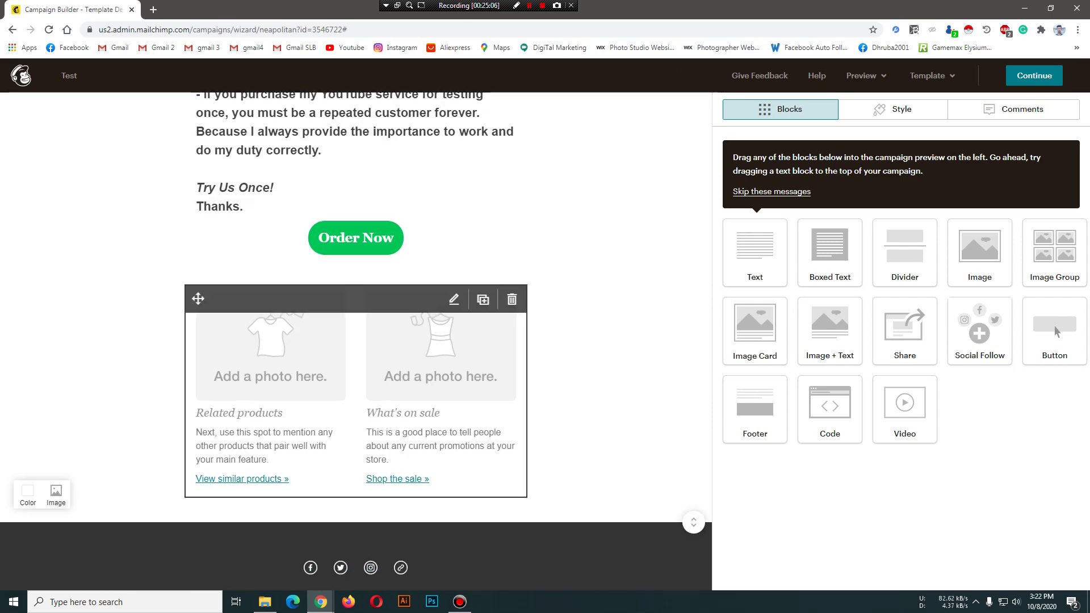
click(440, 363)
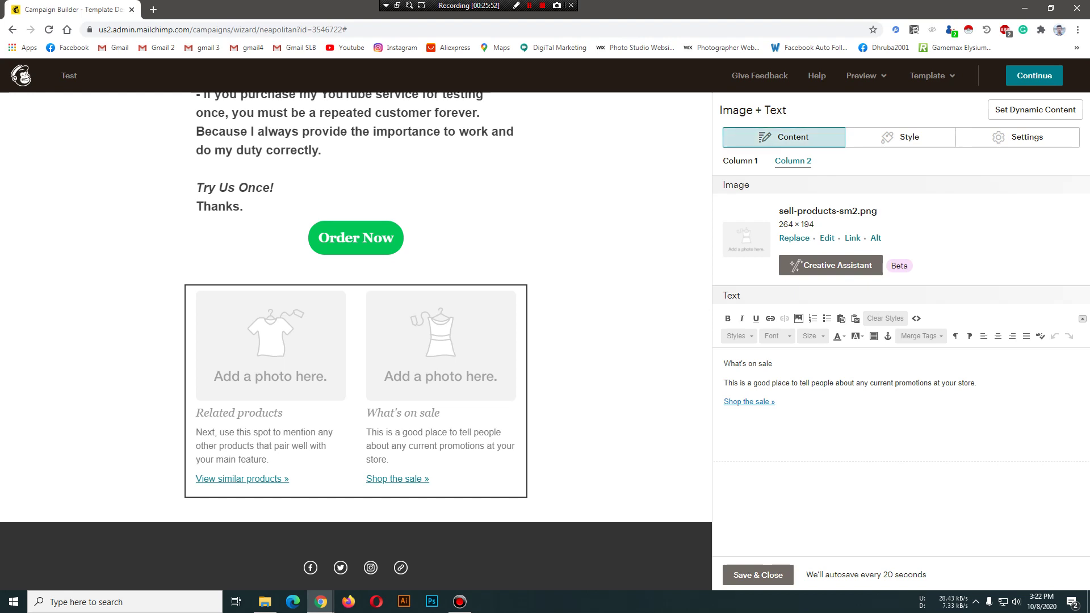
Switch to the Related products column, leaving both column headings unchanged
click(786, 382)
triple_click(747, 364)
key(BackSpace)
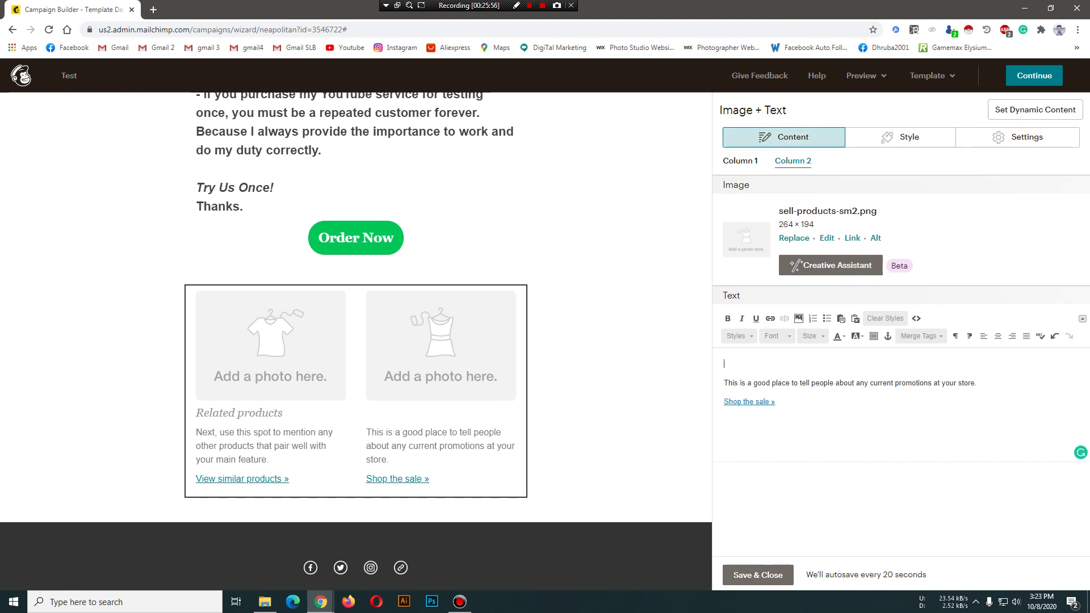
key(ctrl+z)
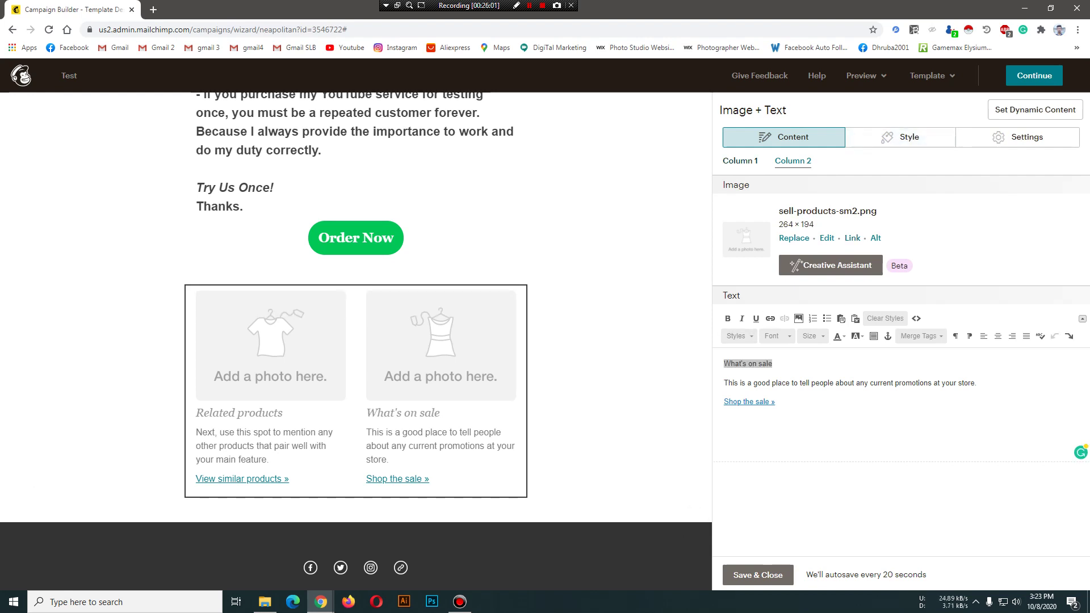
click(740, 160)
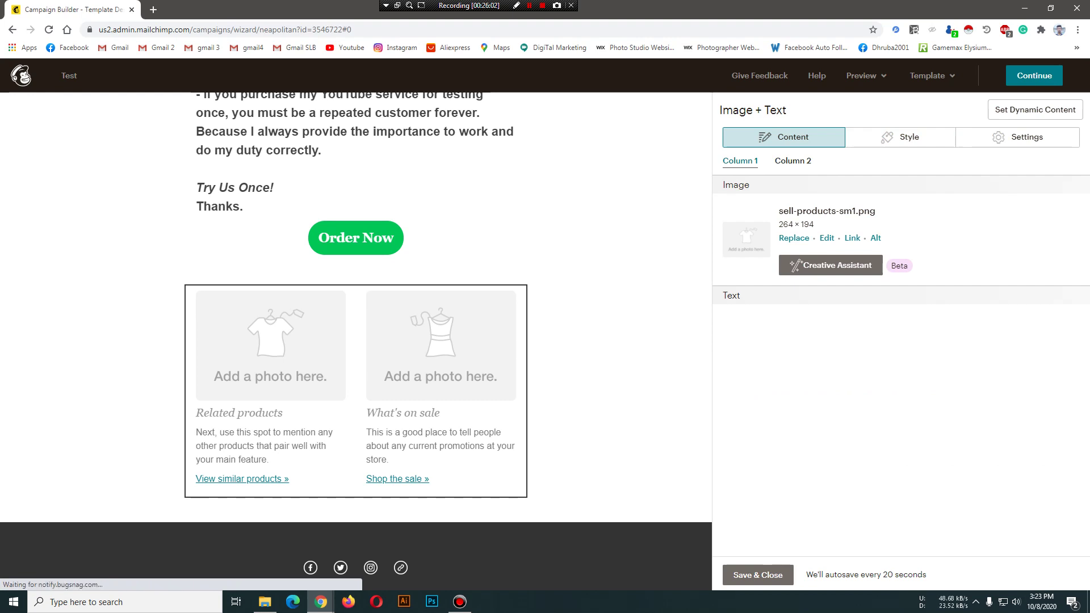
drag(780, 363, 724, 364)
click(841, 382)
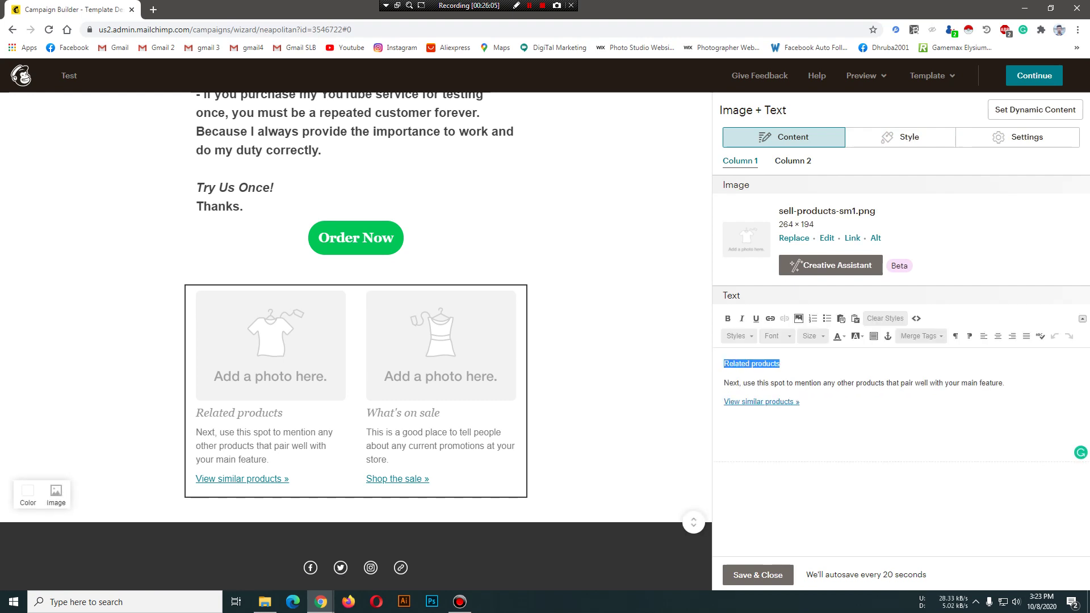
key(BackSpace)
key(ctrl+z)
click(842, 384)
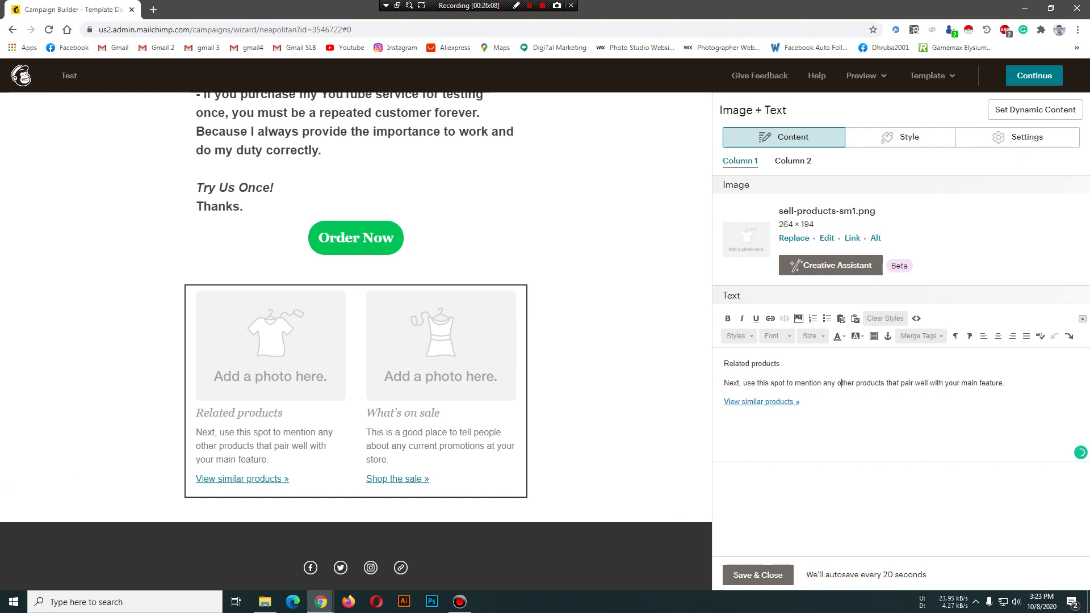
Delete the 'Next, use this spot…' placeholder line from the Related products column
drag(1004, 382, 724, 382)
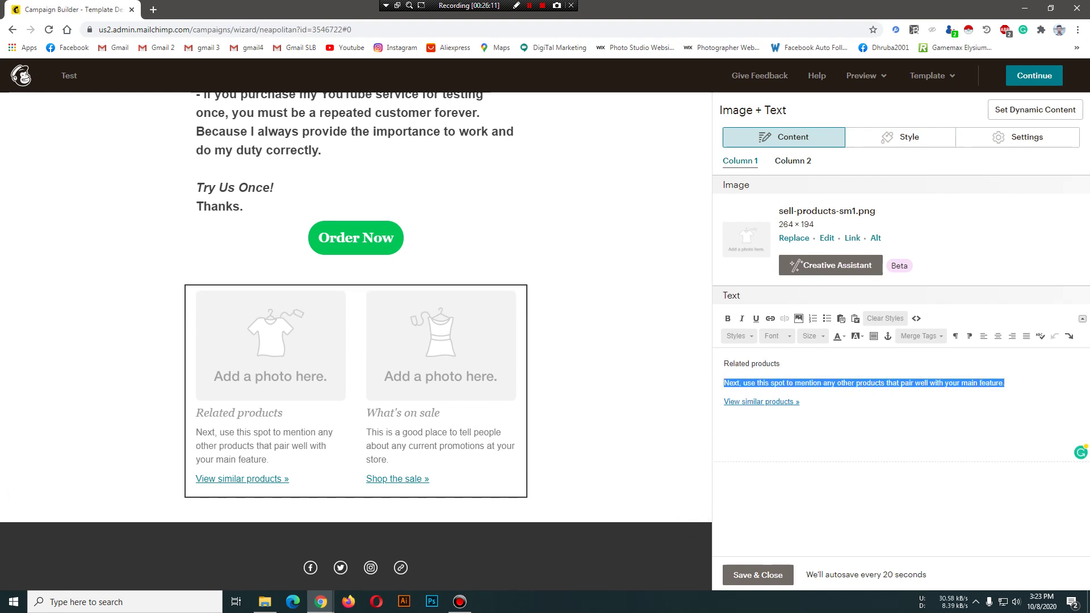
click(785, 402)
right_click(785, 402)
click(772, 401)
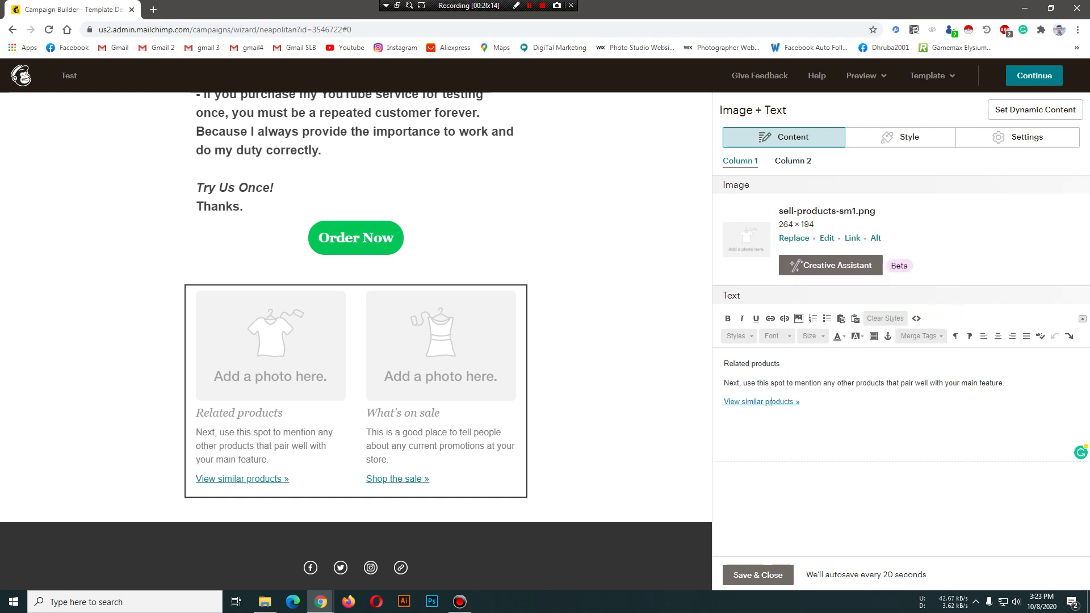
drag(1005, 383, 724, 383)
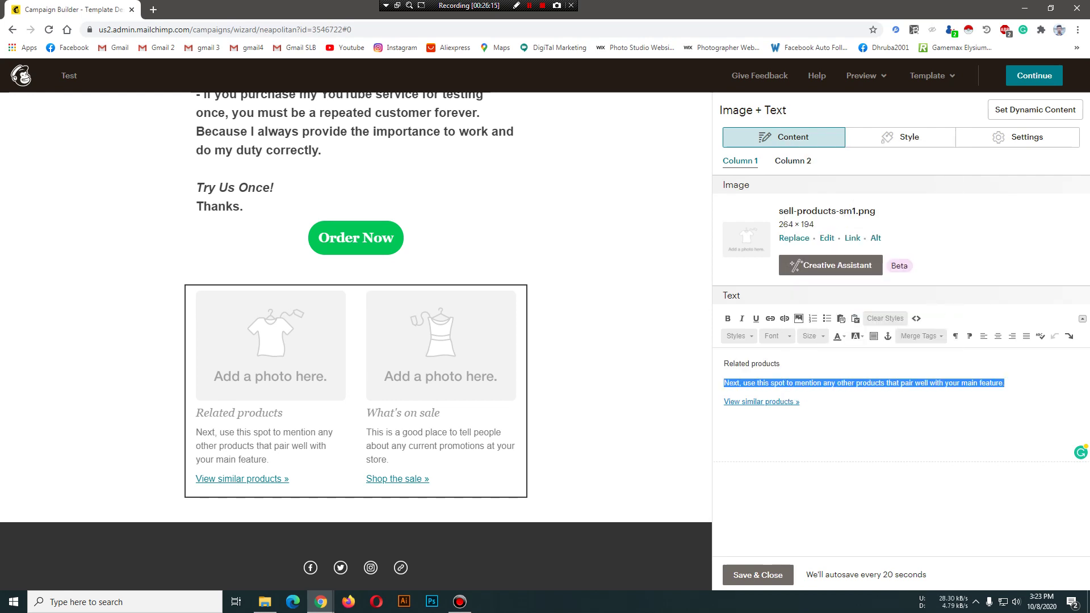
key(BackSpace)
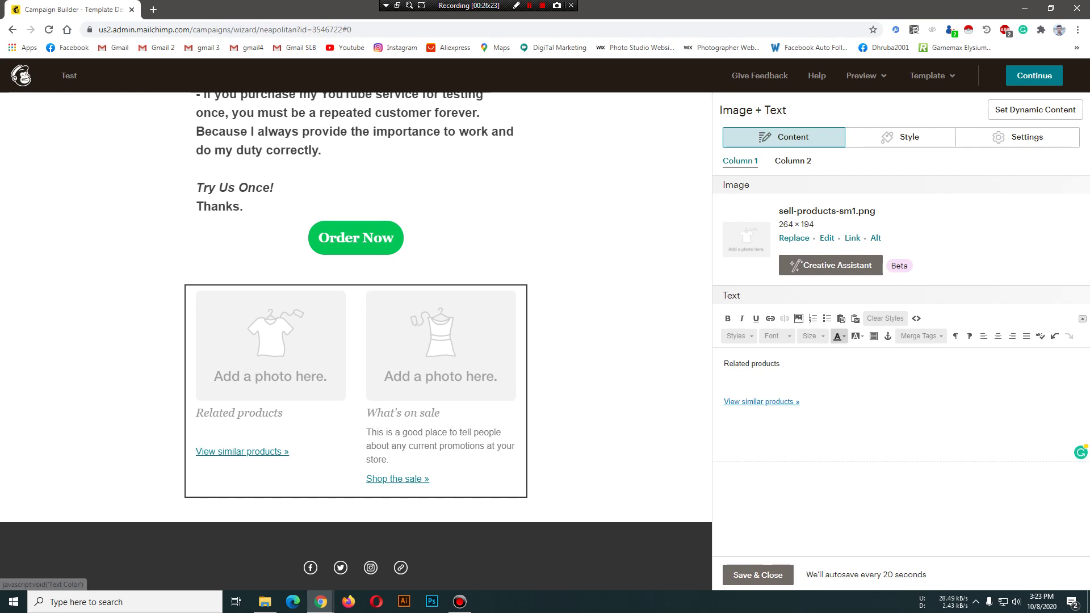
click(799, 318)
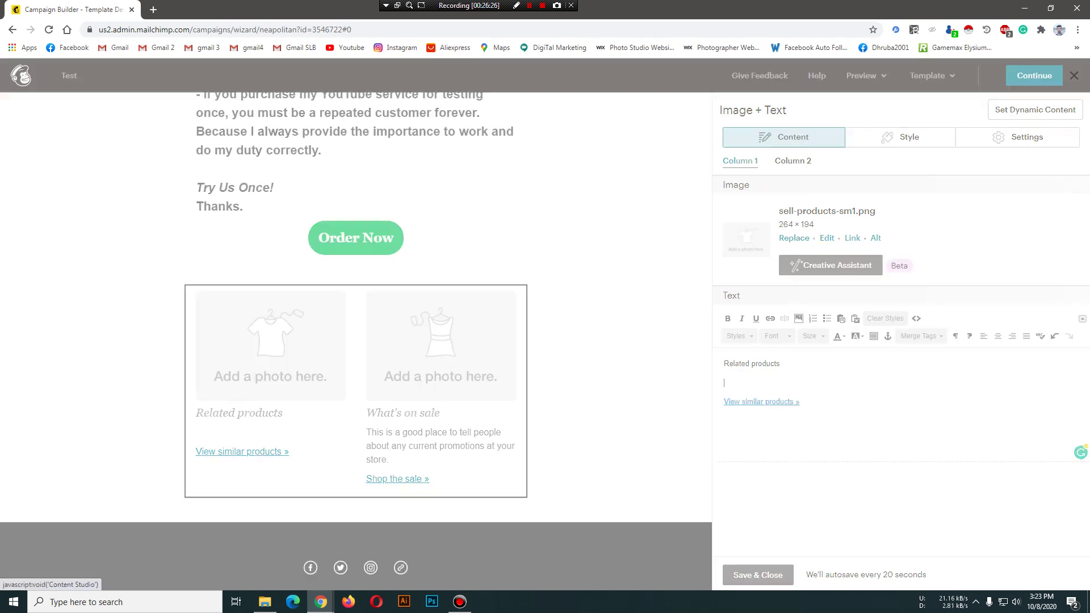
Upload the web traffic promotion JPG from Downloads
click(1031, 113)
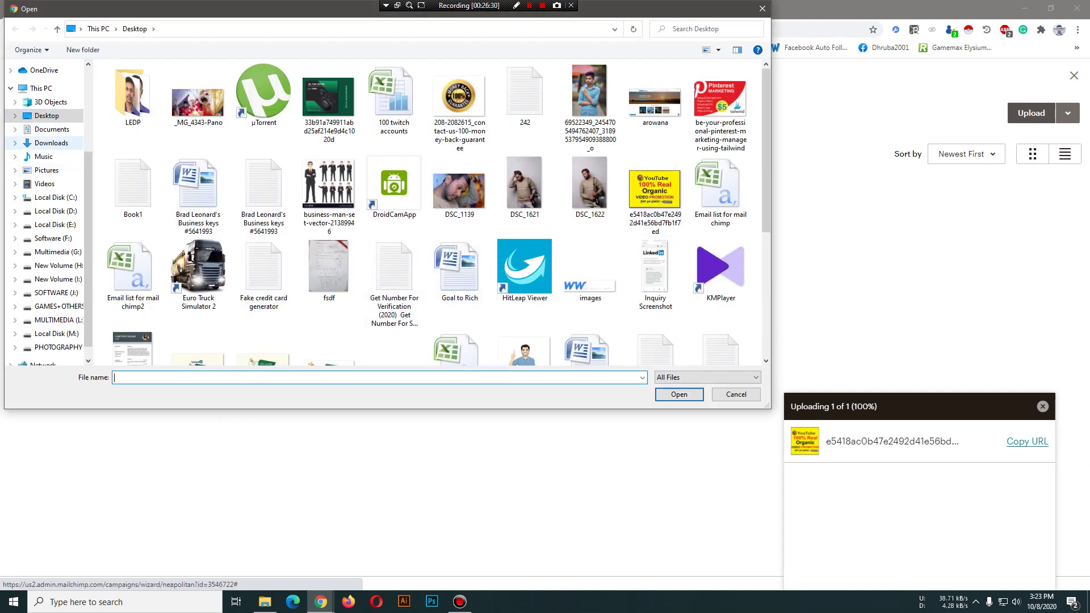
click(51, 142)
scroll(590, 218, down, 5)
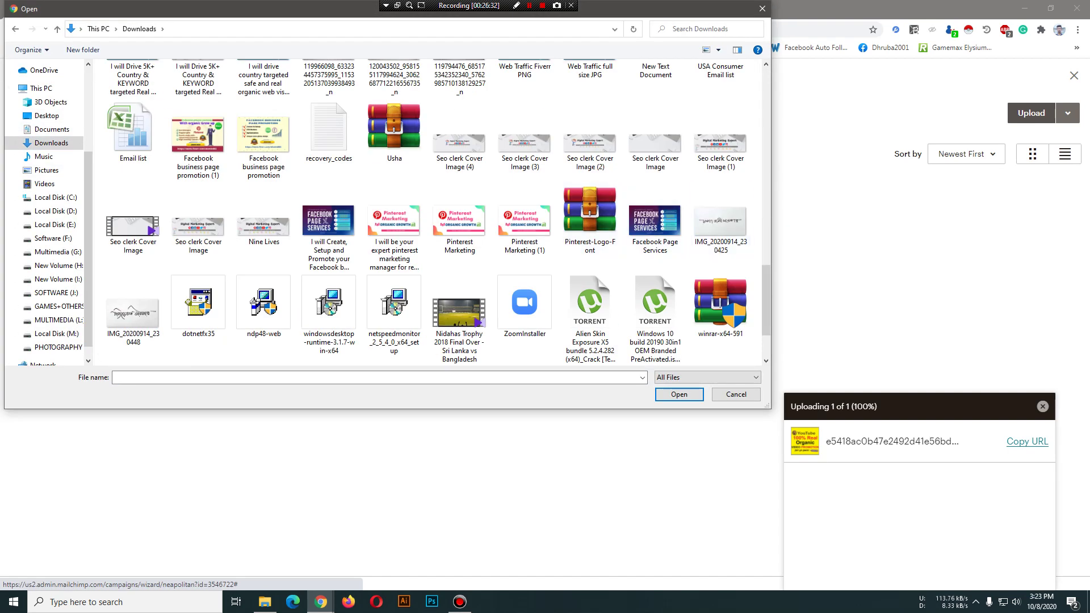
scroll(681, 227, up, 3)
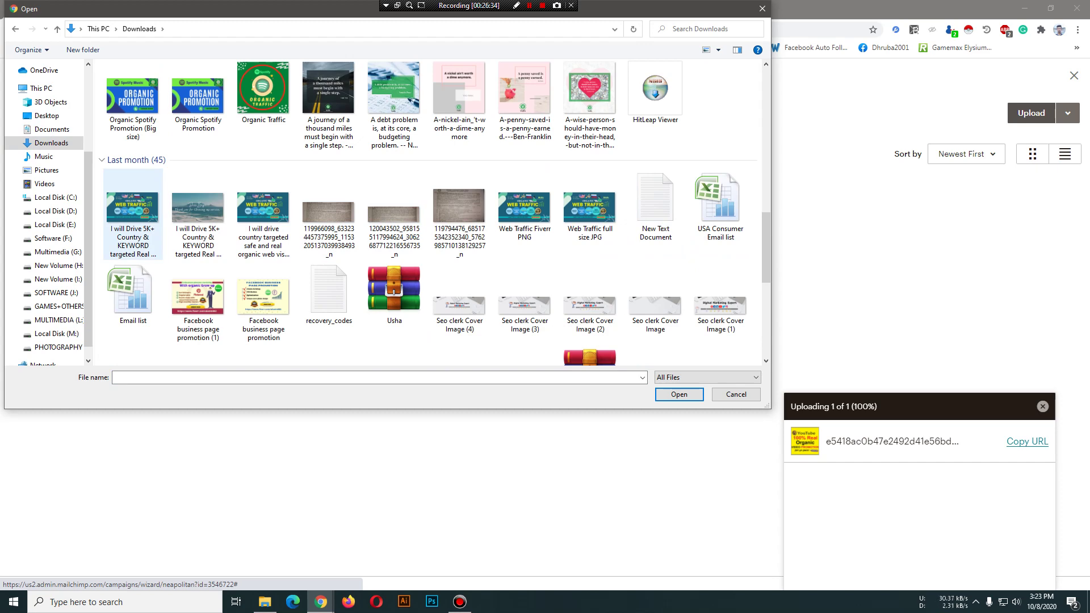
double_click(133, 216)
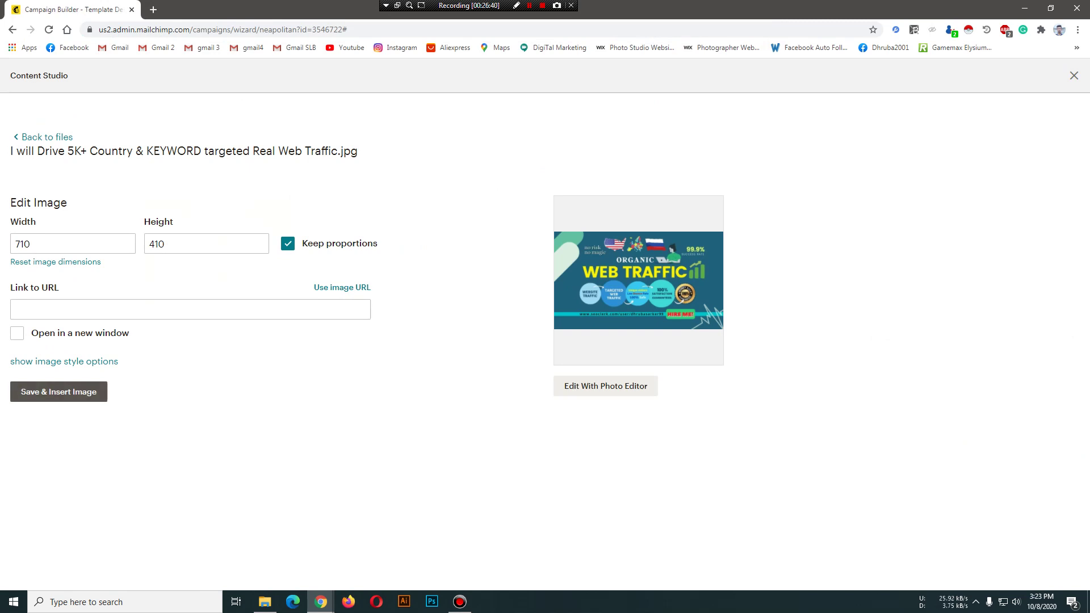
Link the image to its SEOClerks listing URL, opening in a new window
click(15, 309)
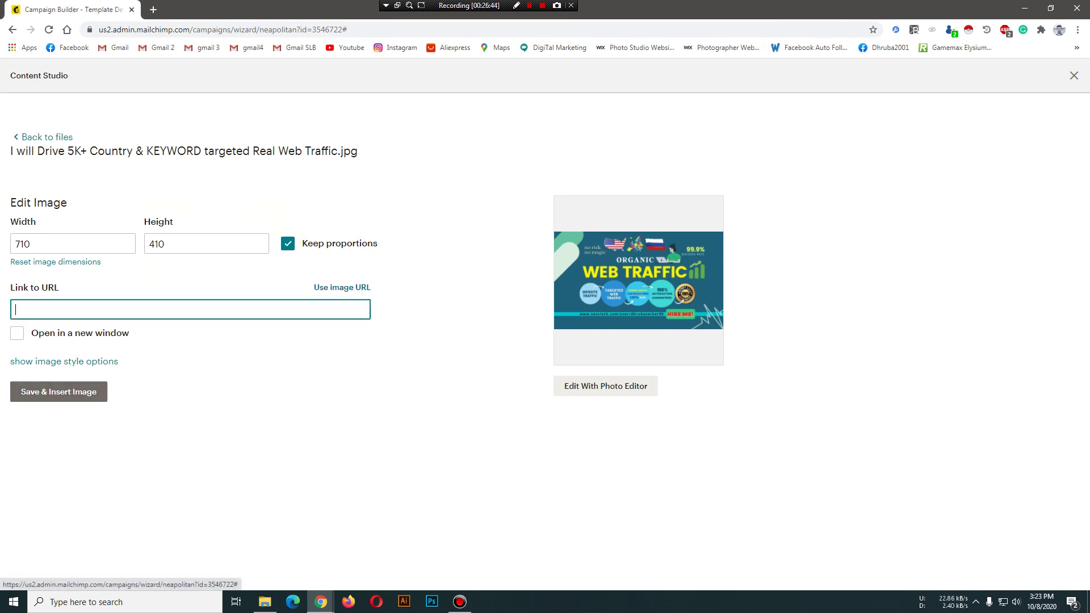
click(342, 287)
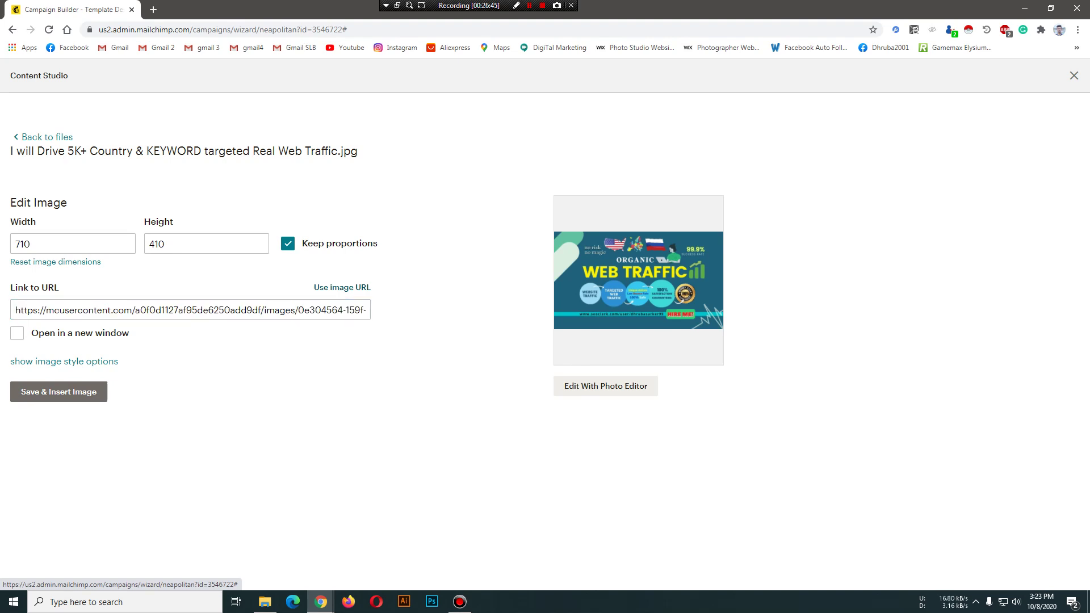
key(Tab)
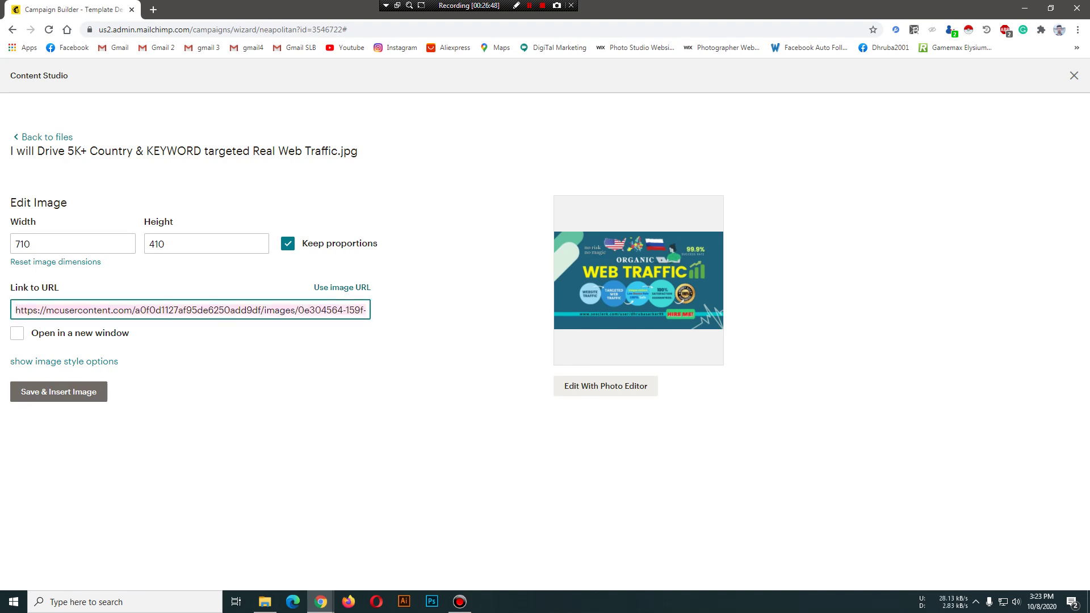
key(BackSpace)
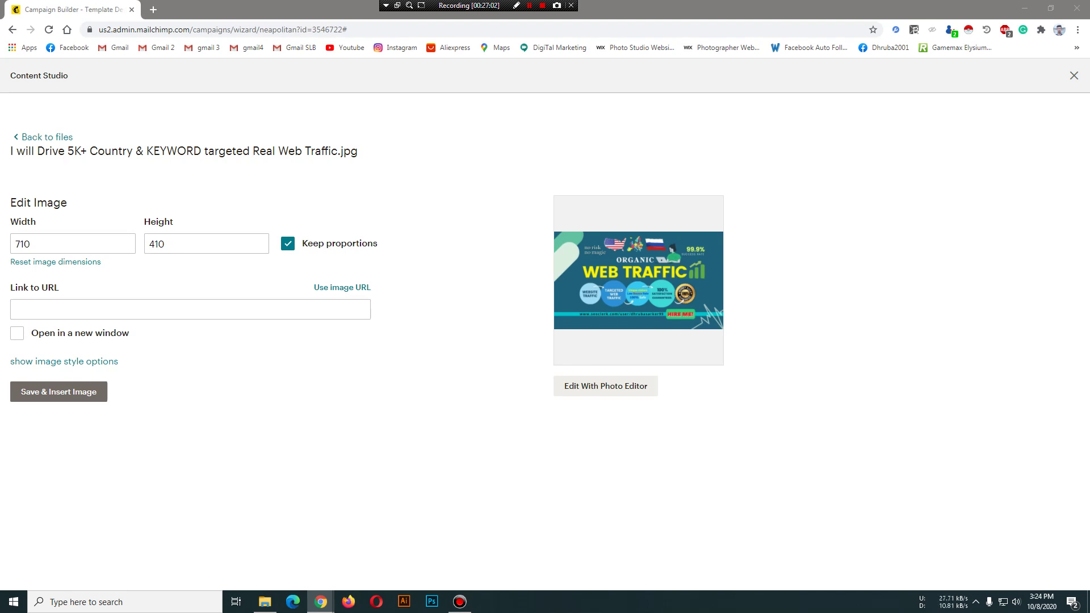
click(190, 309)
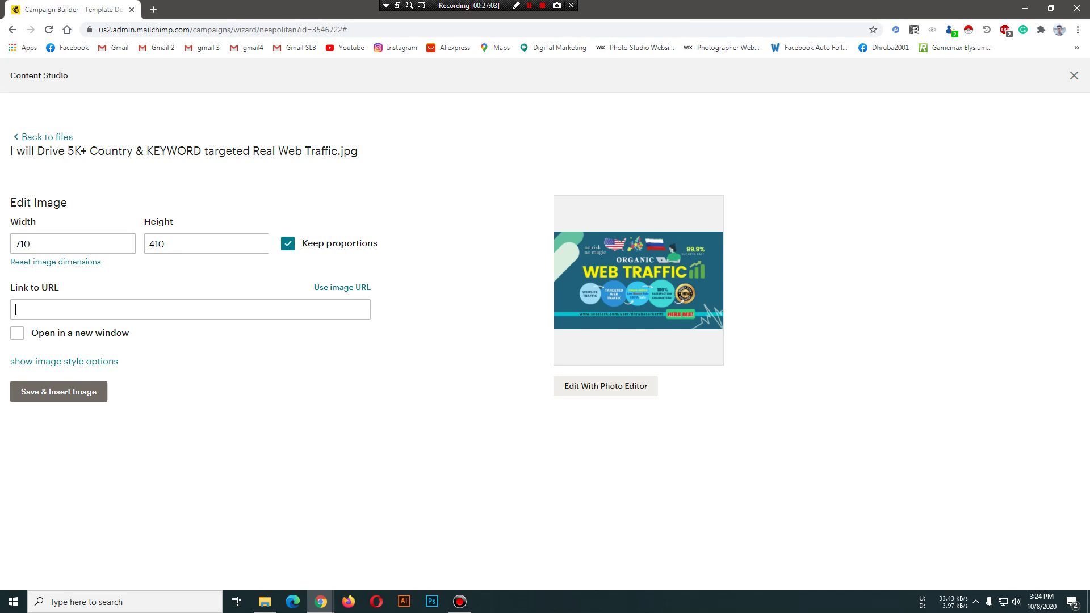
text(https://www.seoclerk.com/Traffic/819631/I-will-Drive-5K-Country-amp-KEYWORD-targeted-Real-Web-Traffic)
click(17, 333)
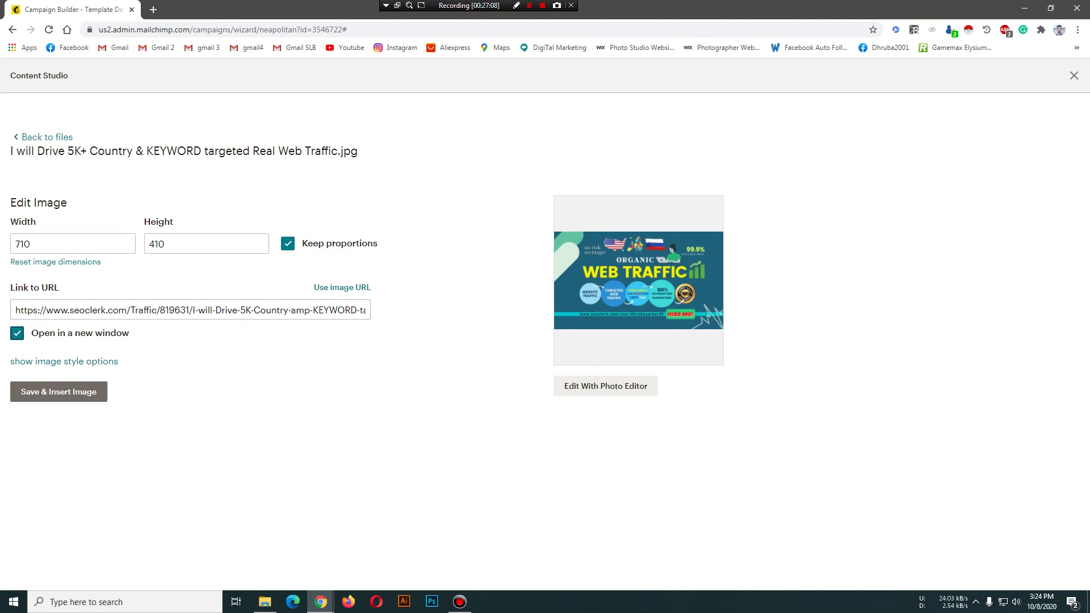
Insert the chosen Web Traffic image into the Related products text
click(59, 391)
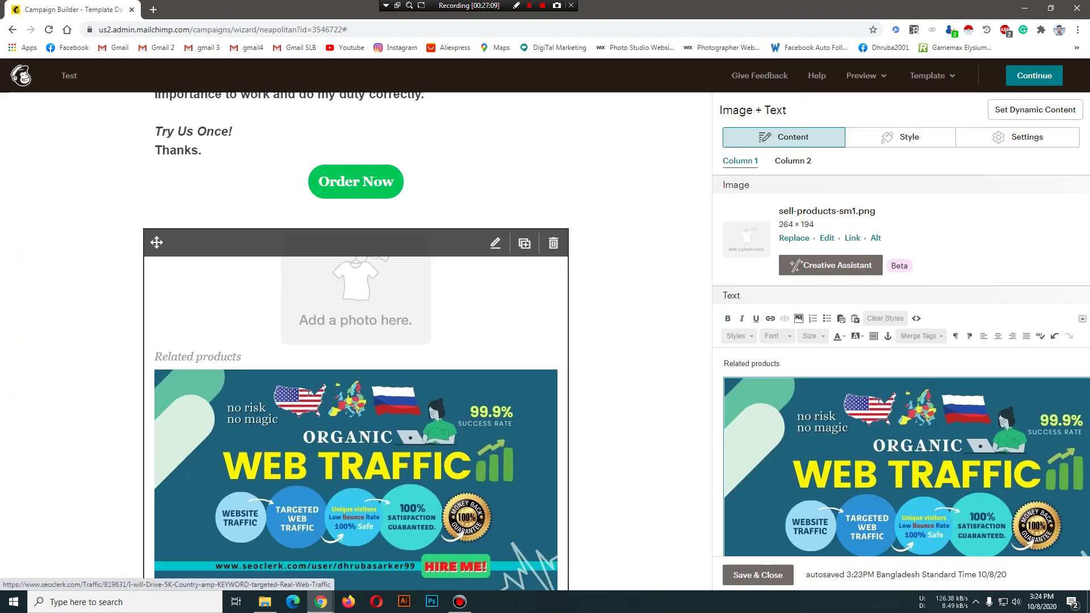
scroll(356, 341, up, 2)
scroll(356, 341, down, 4)
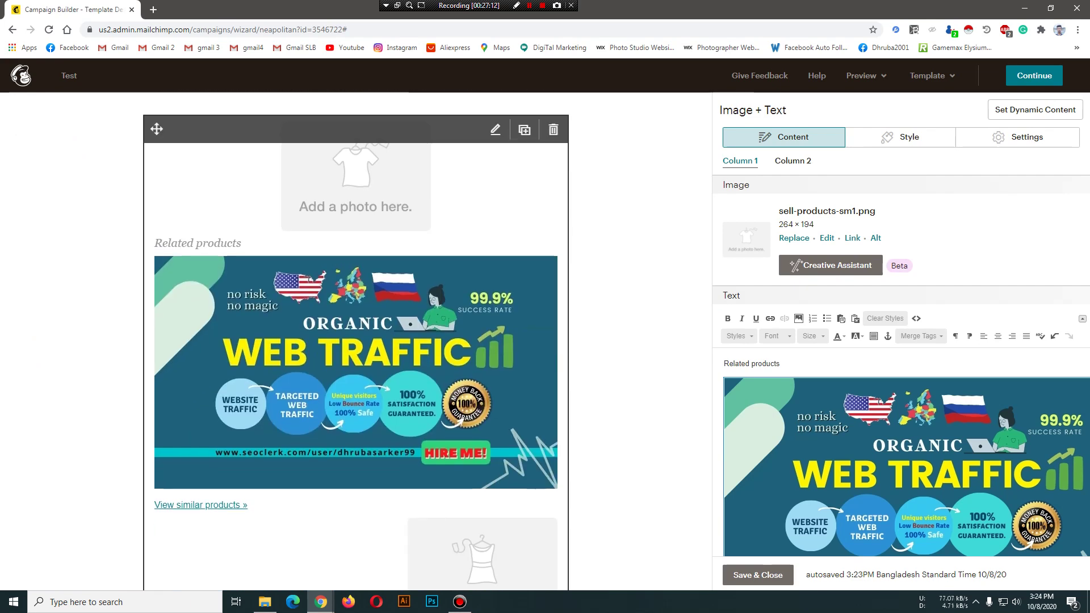
scroll(356, 341, down, 4)
scroll(356, 341, up, 3)
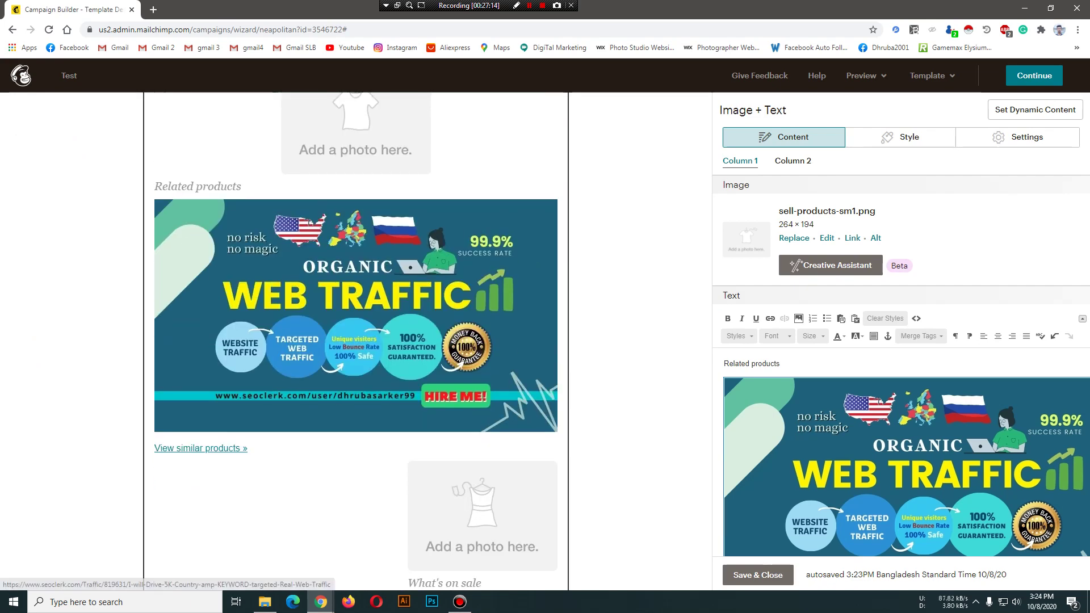
scroll(356, 398, up, 3)
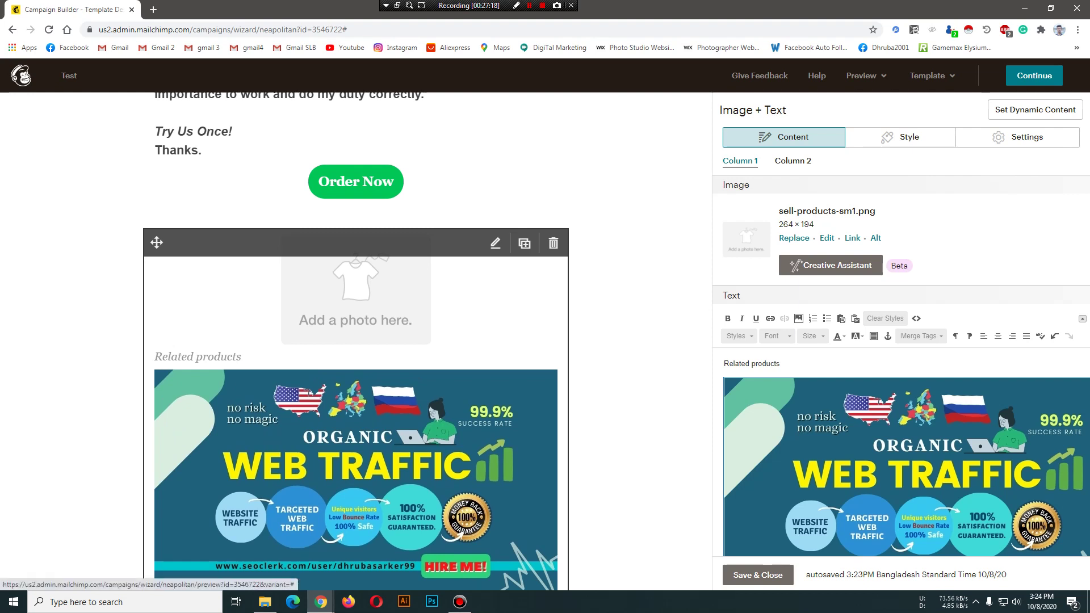
Delete the oversized Web Traffic banner from the Related products text and bring up the image picker
click(921, 442)
scroll(921, 443, down, 2)
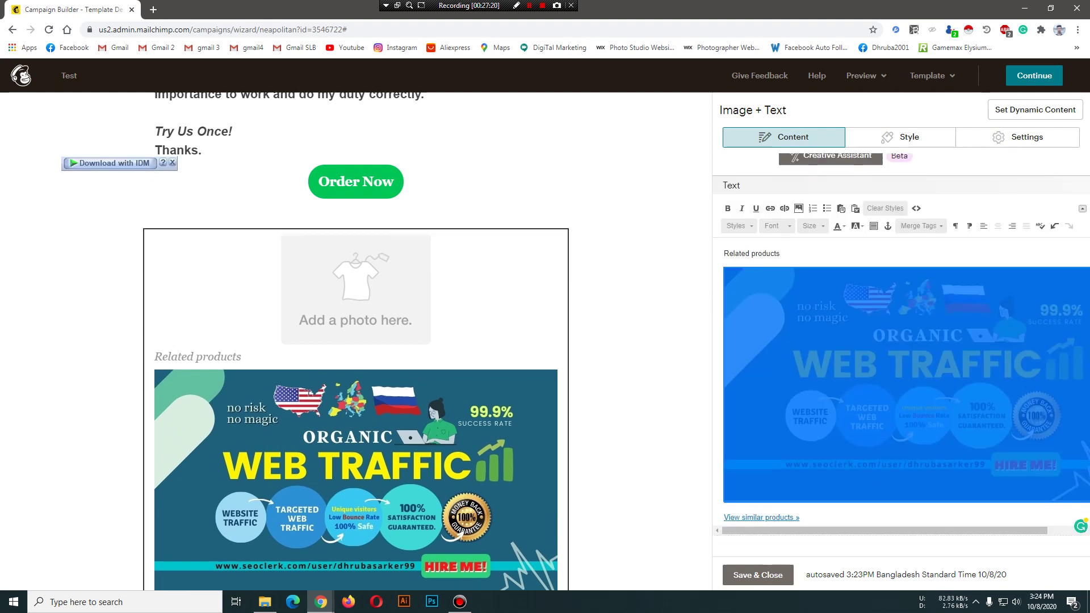
scroll(921, 443, up, 1)
scroll(908, 352, up, 1)
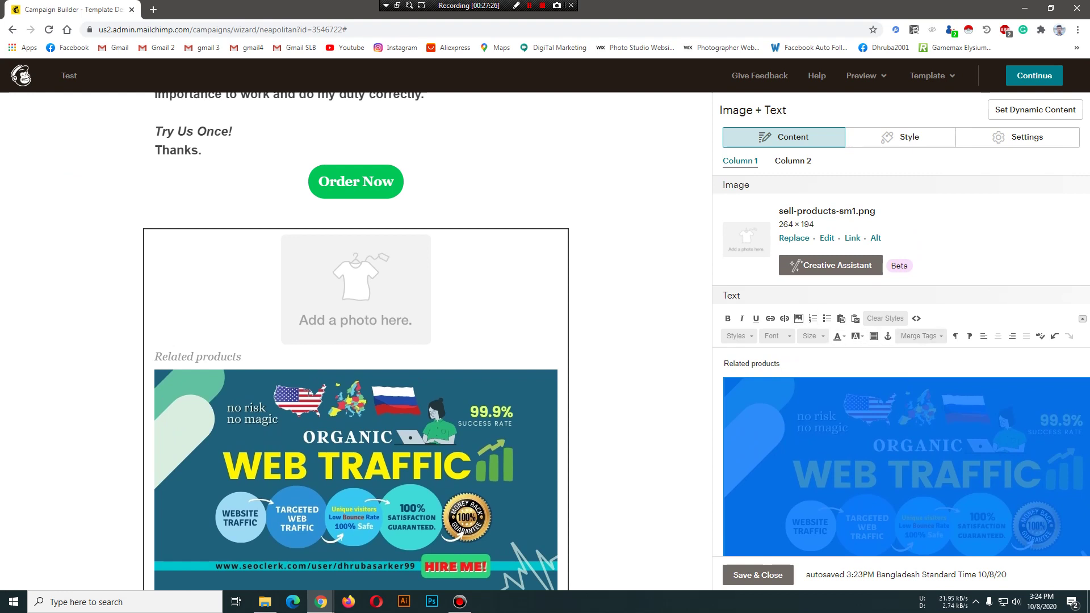
key(Delete)
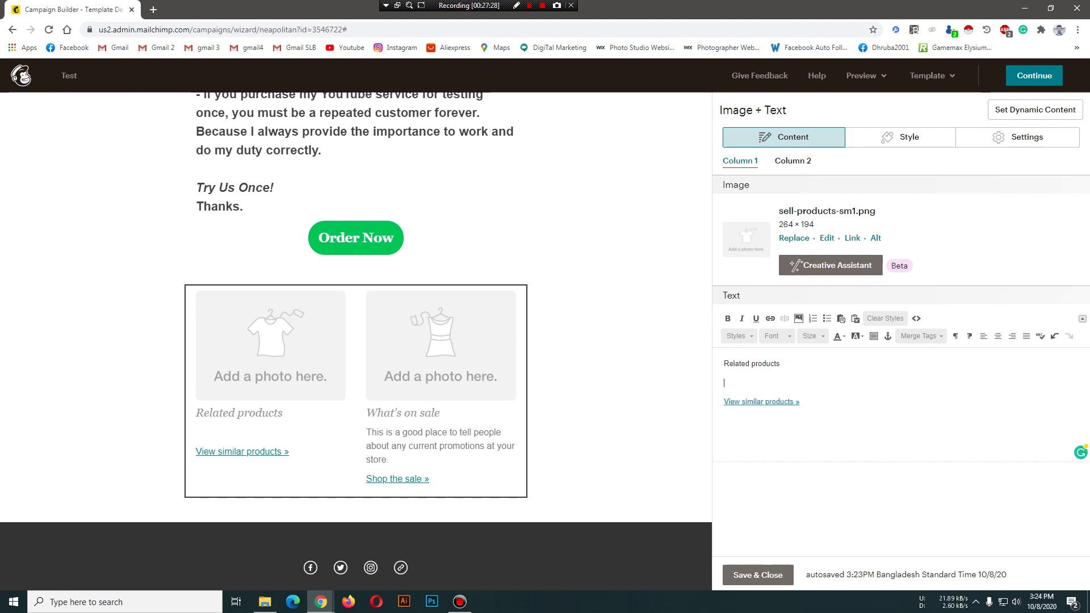
click(798, 318)
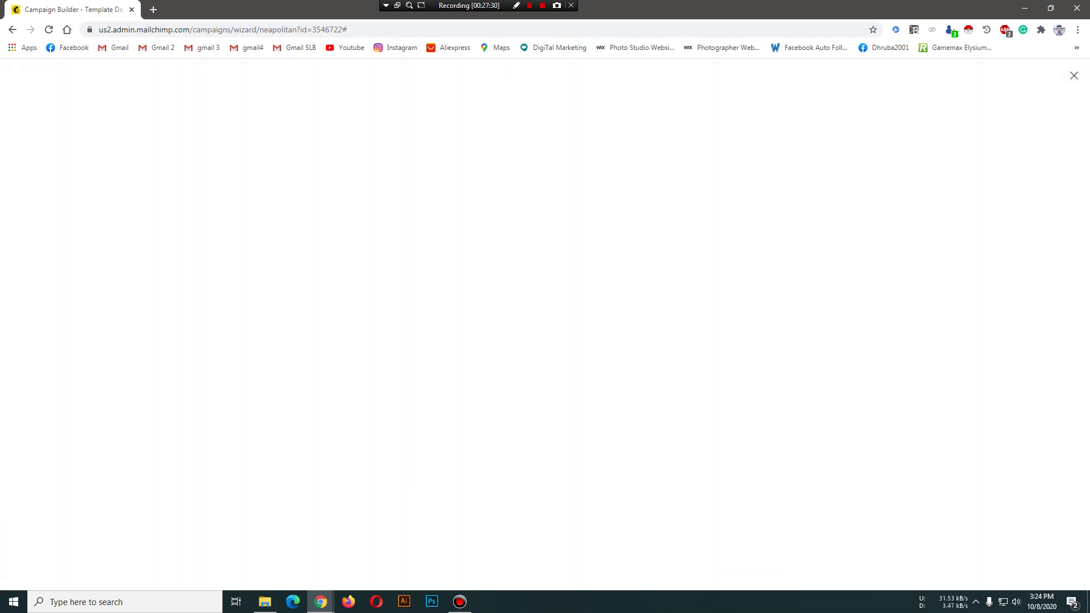
Pick the Web Traffic image and size it to 300 wide by 173 high
click(218, 253)
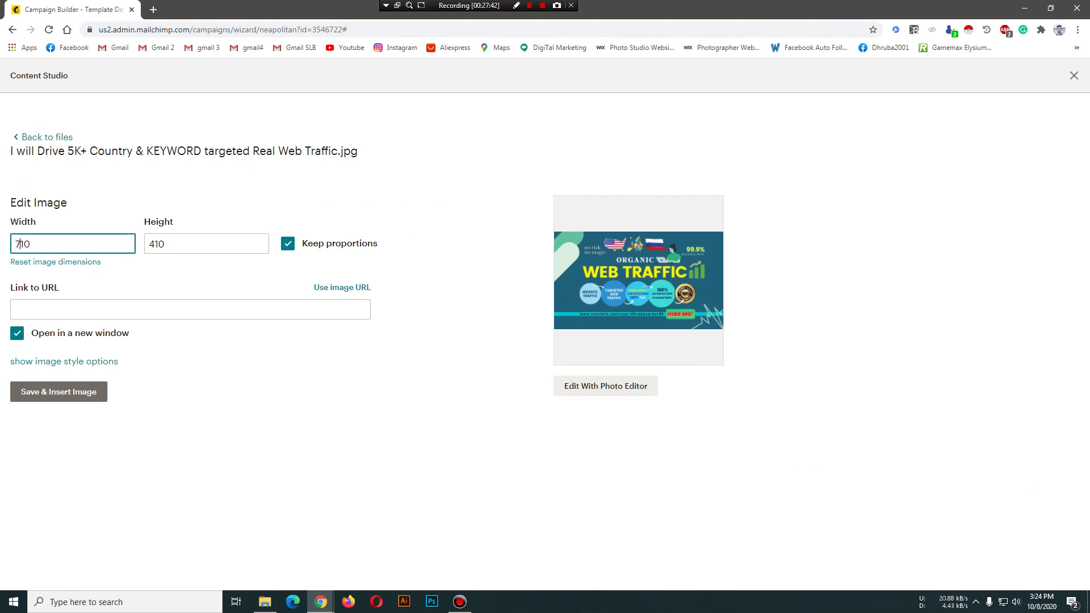
text(3)
key(BackSpace)
click(152, 244)
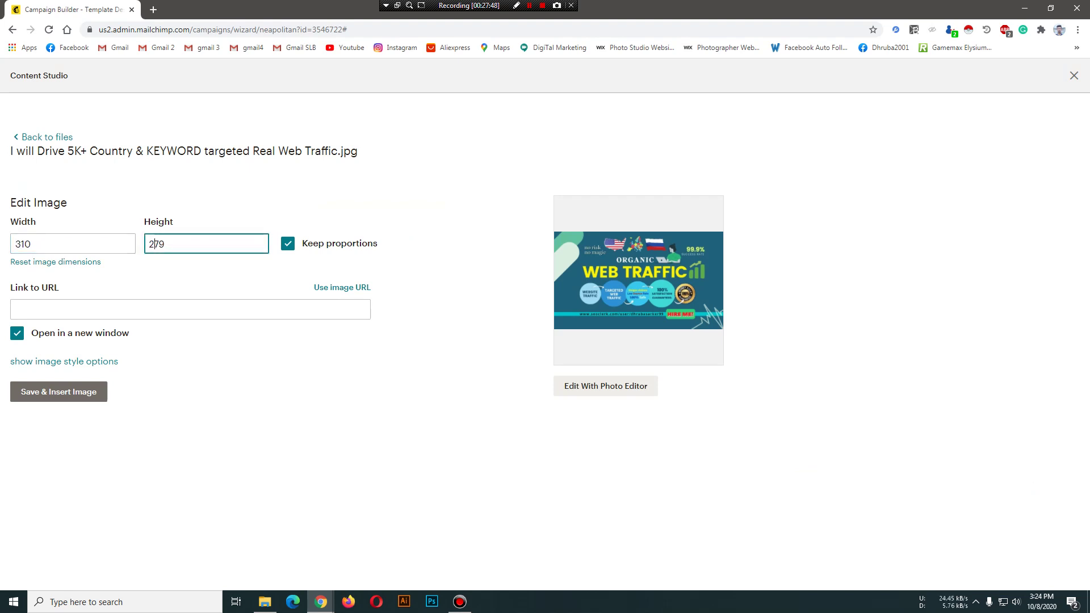
key(ctrl+a)
text(200)
click(33, 243)
text(3)
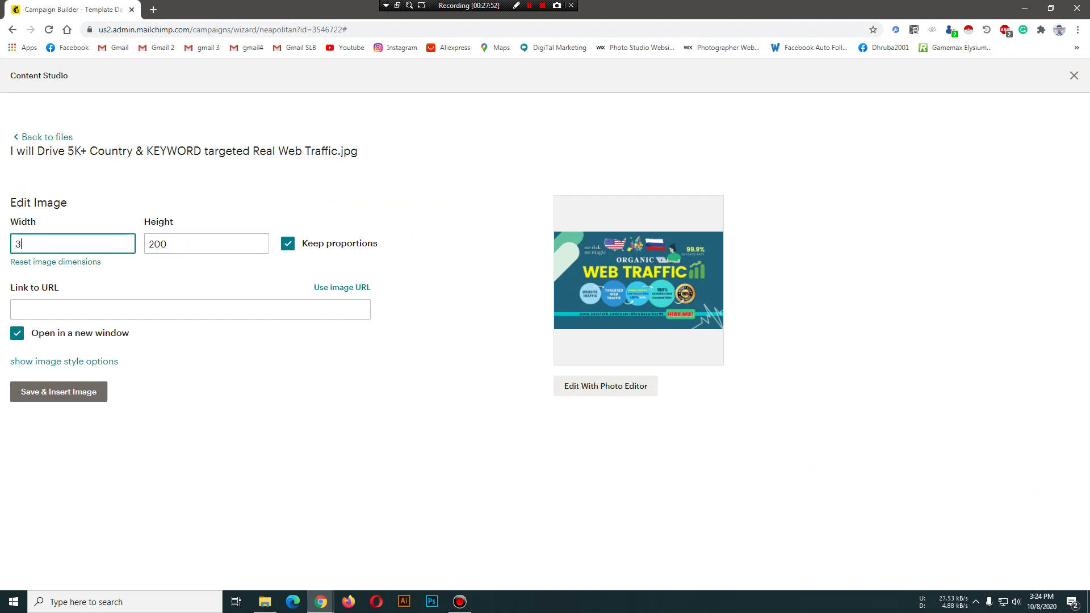
text(000)
key(BackSpace)
key(BackSpace)
key(BackSpace)
text(000)
click(190, 309)
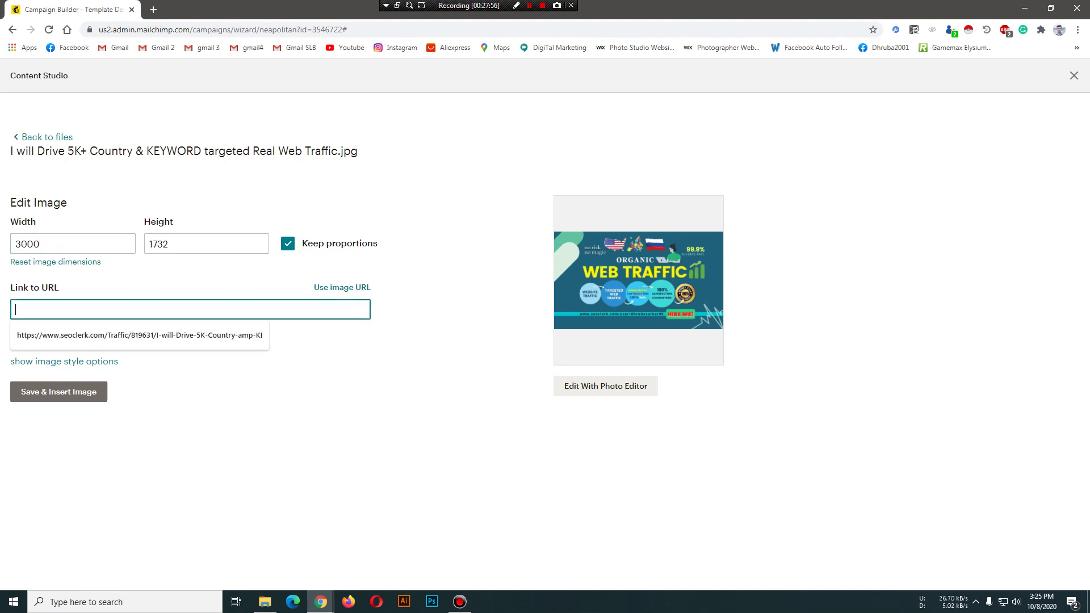
click(41, 243)
key(BackSpace)
Link the image to the suggested SEOClerks service page and insert it into the text
click(190, 310)
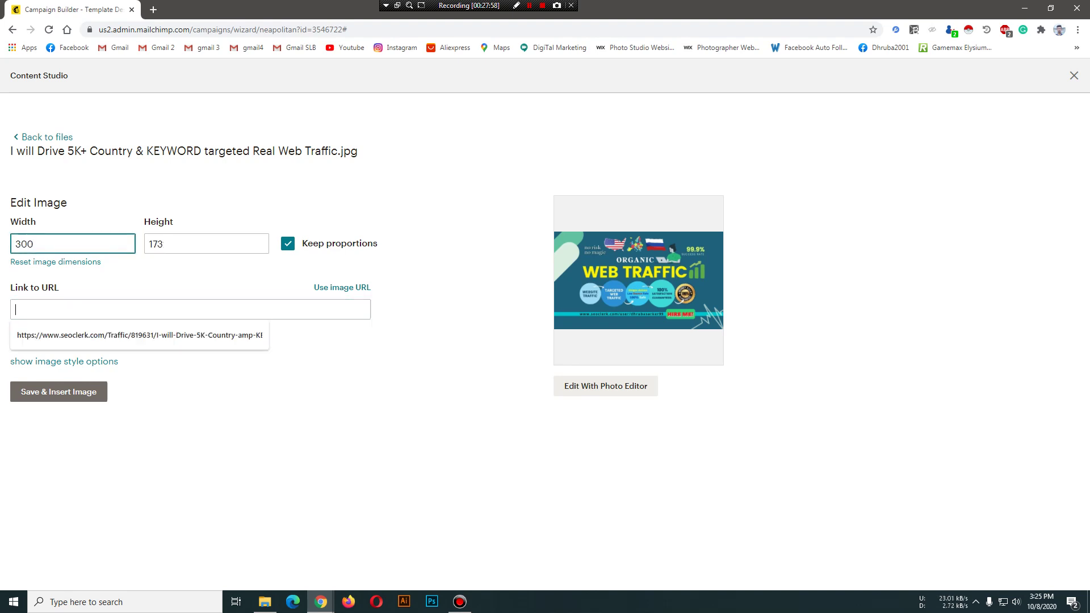
key(Down)
key(Return)
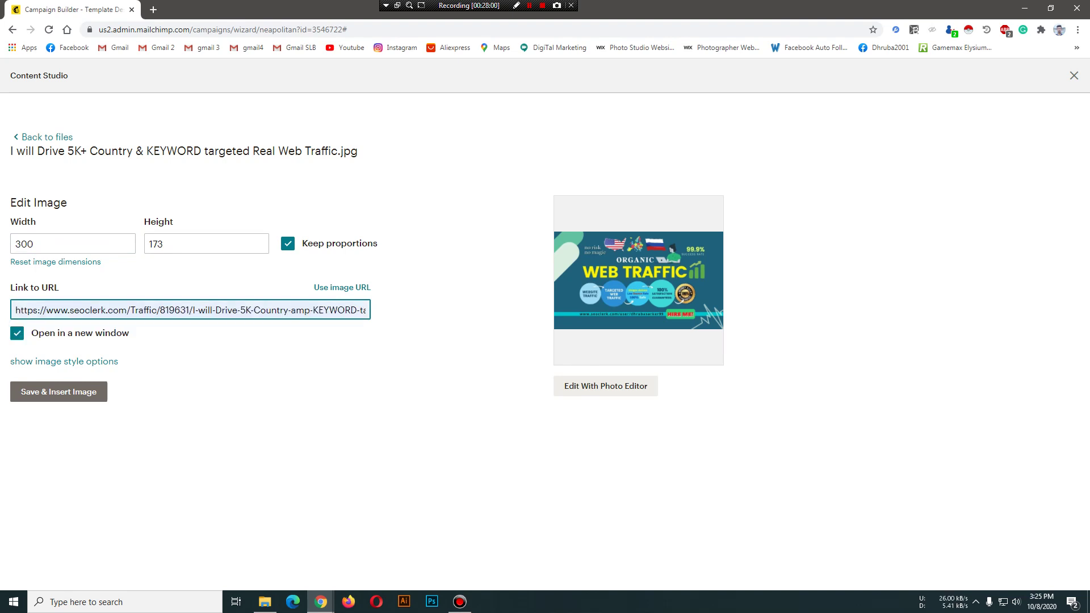
click(58, 392)
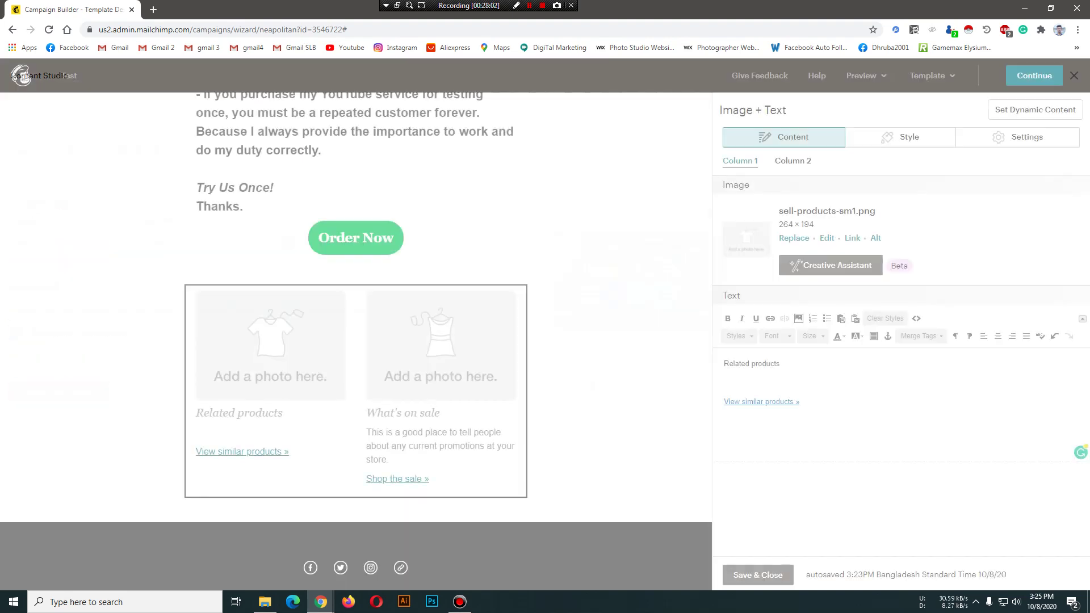
Close the photo editor without making changes
scroll(356, 341, down, 3)
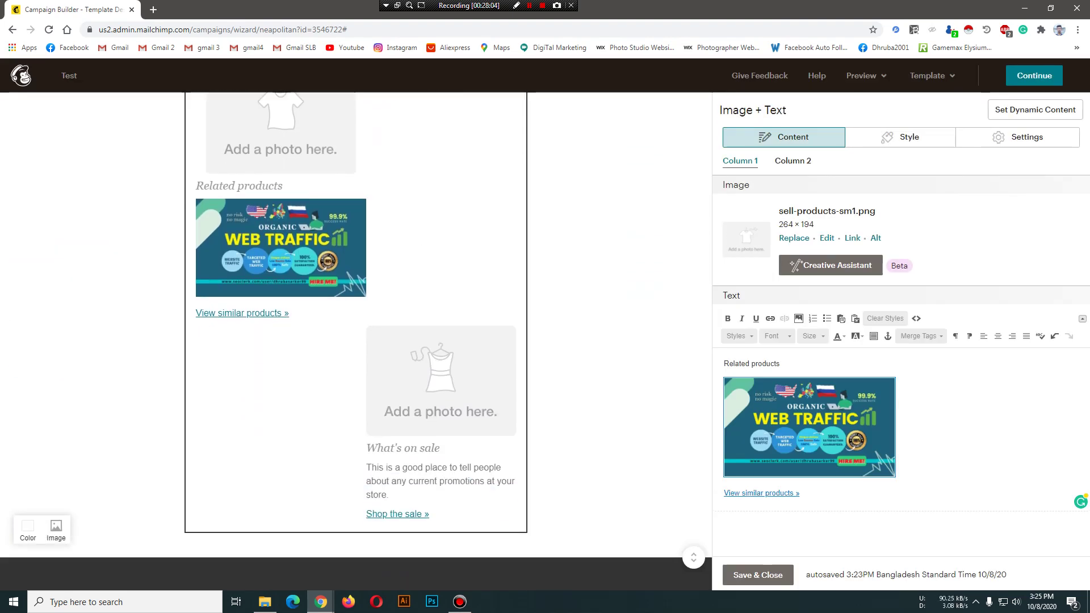
scroll(356, 341, up, 3)
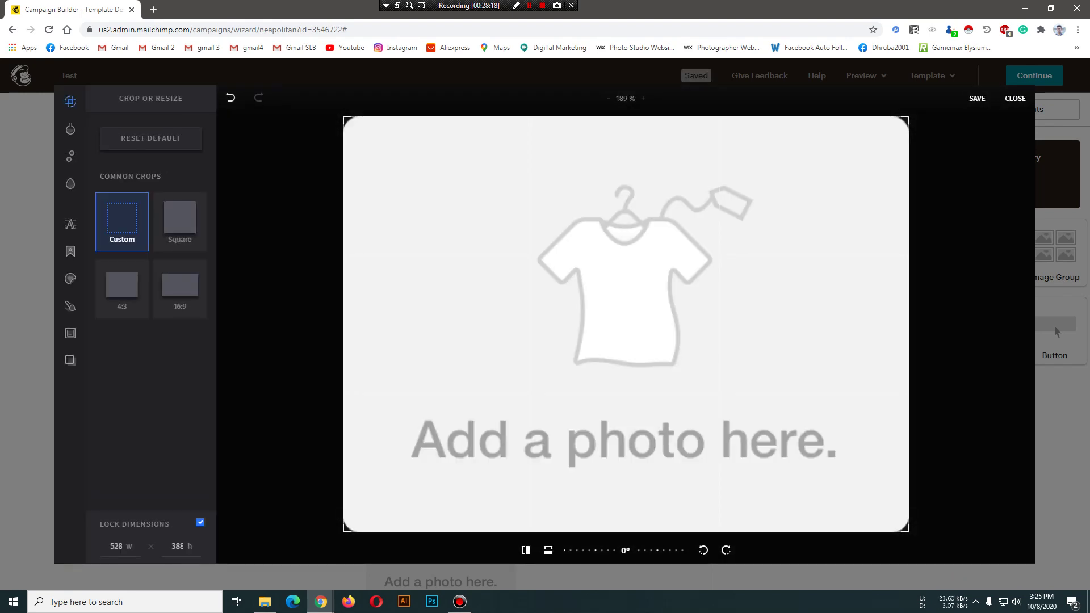
key(Escape)
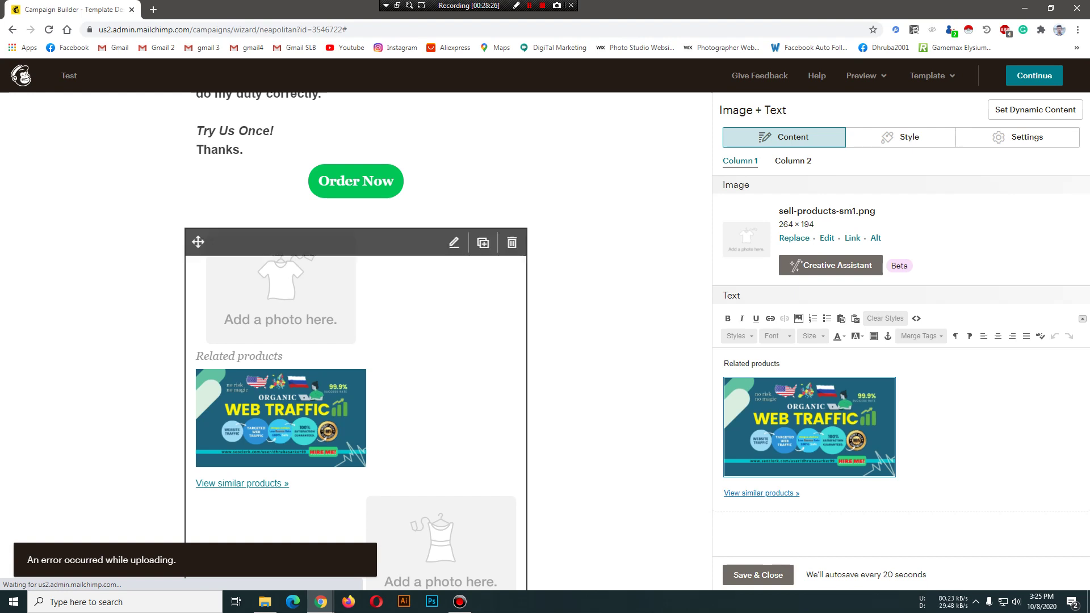
Open the placeholder photo in the editor and try the square crop, filter, frame and text options
click(827, 238)
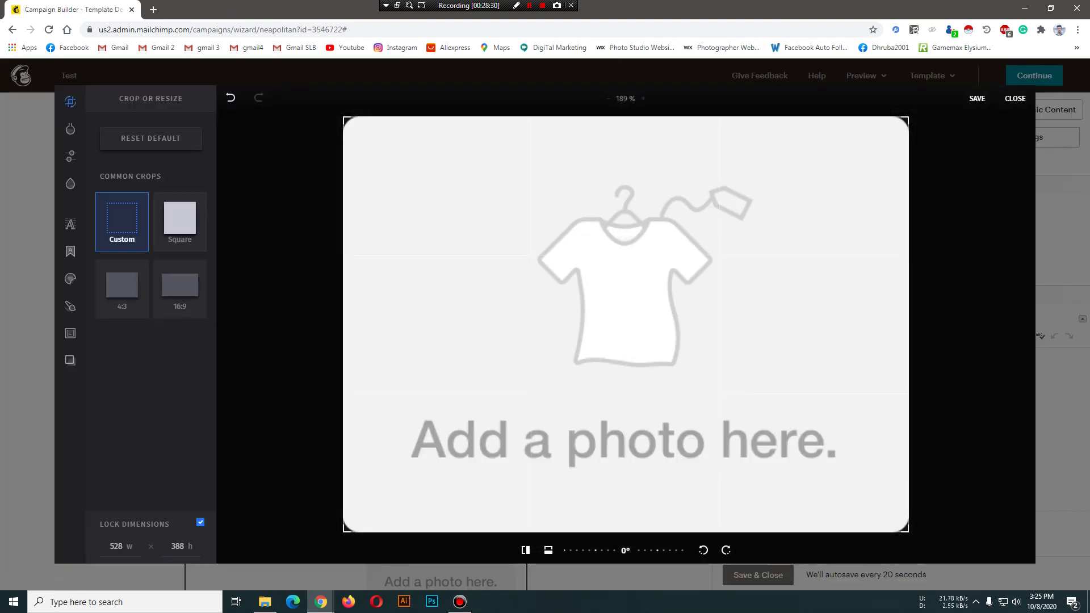
click(180, 220)
click(122, 221)
click(71, 129)
click(70, 334)
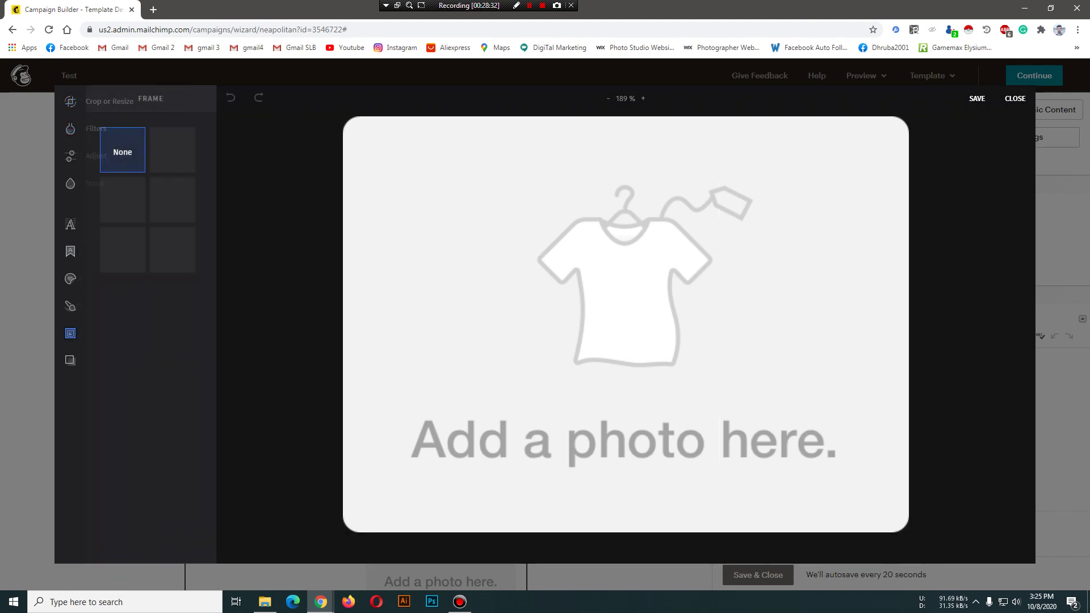
click(70, 251)
click(70, 223)
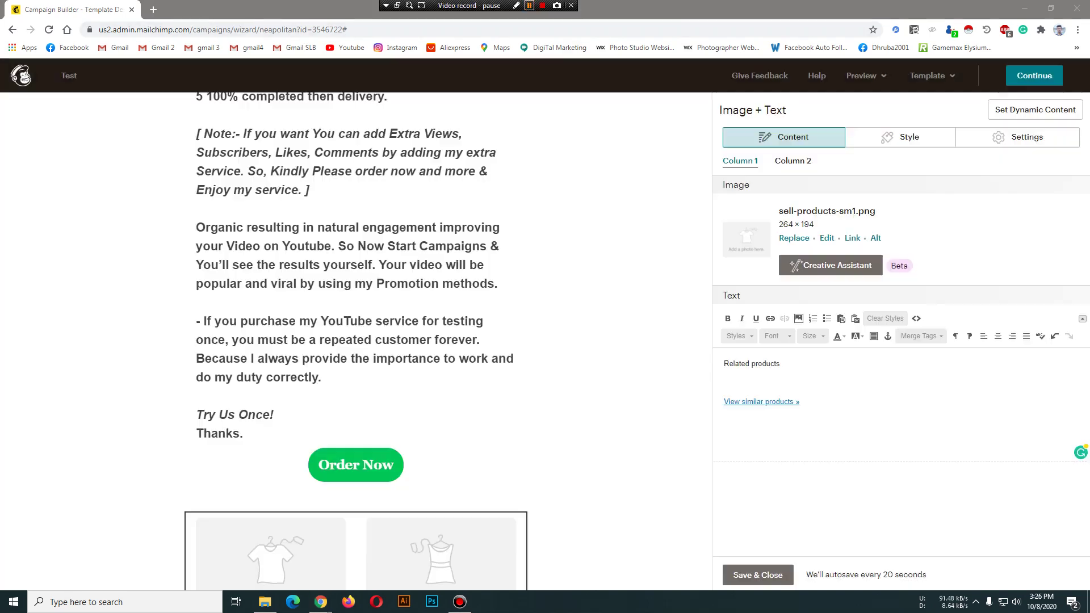
scroll(356, 340, down, 2)
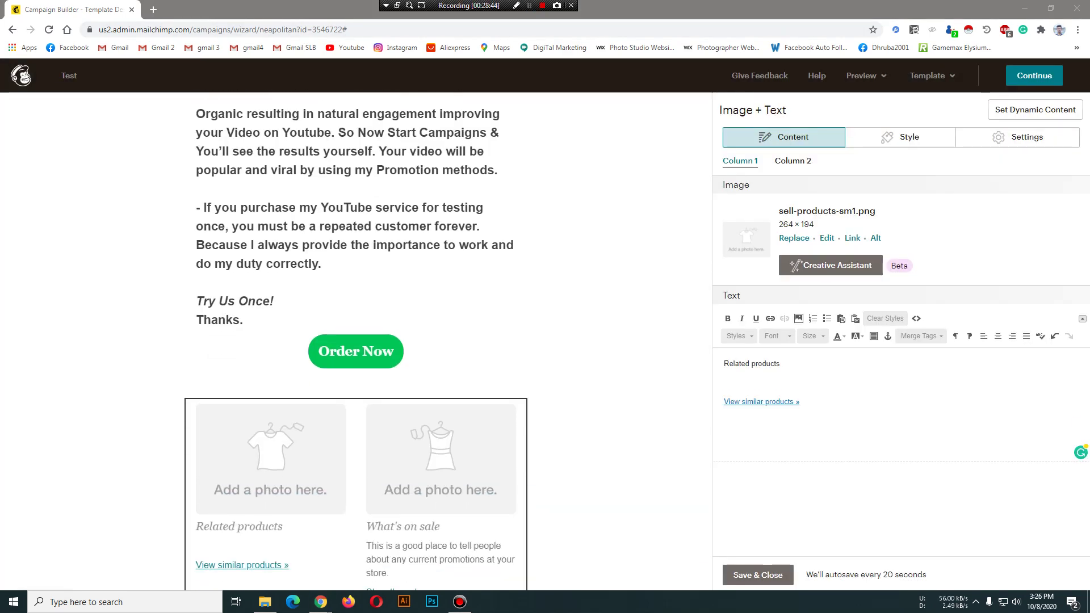
scroll(356, 340, down, 1)
scroll(356, 341, down, 1)
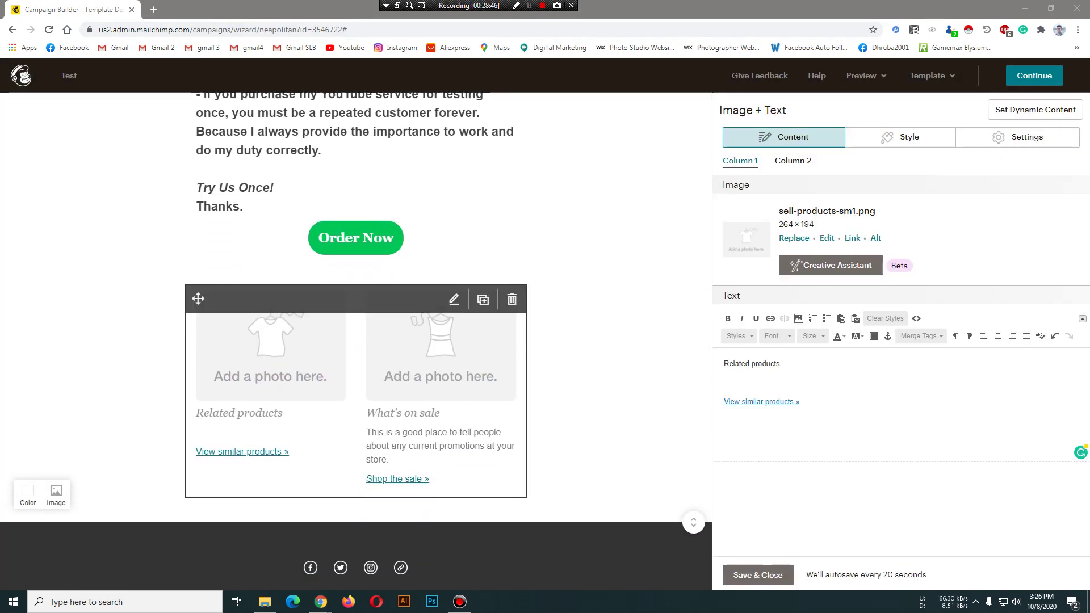
scroll(356, 341, up, 2)
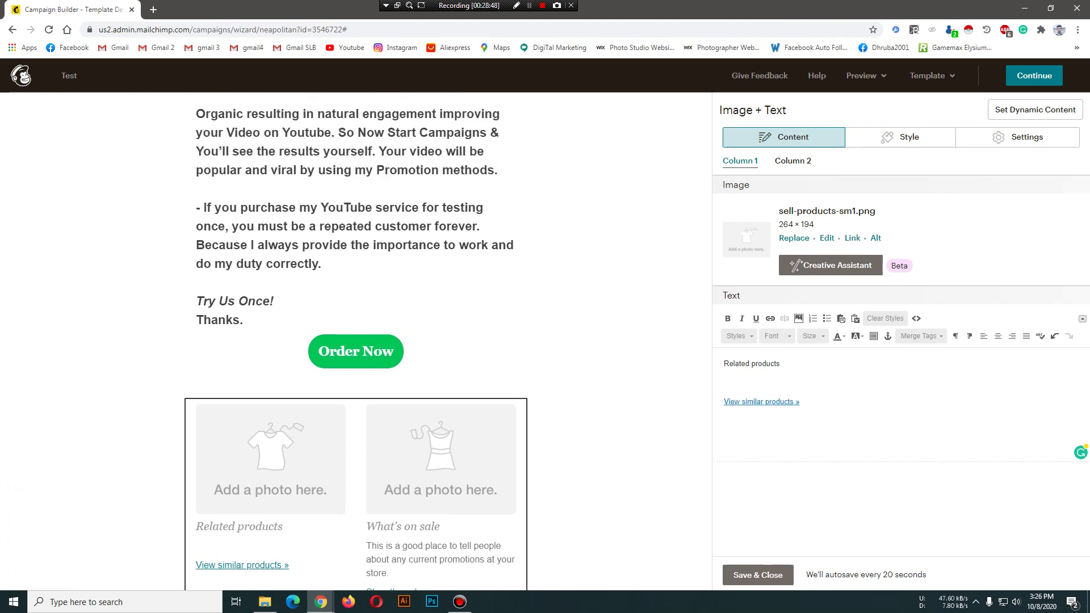
scroll(356, 340, down, 1)
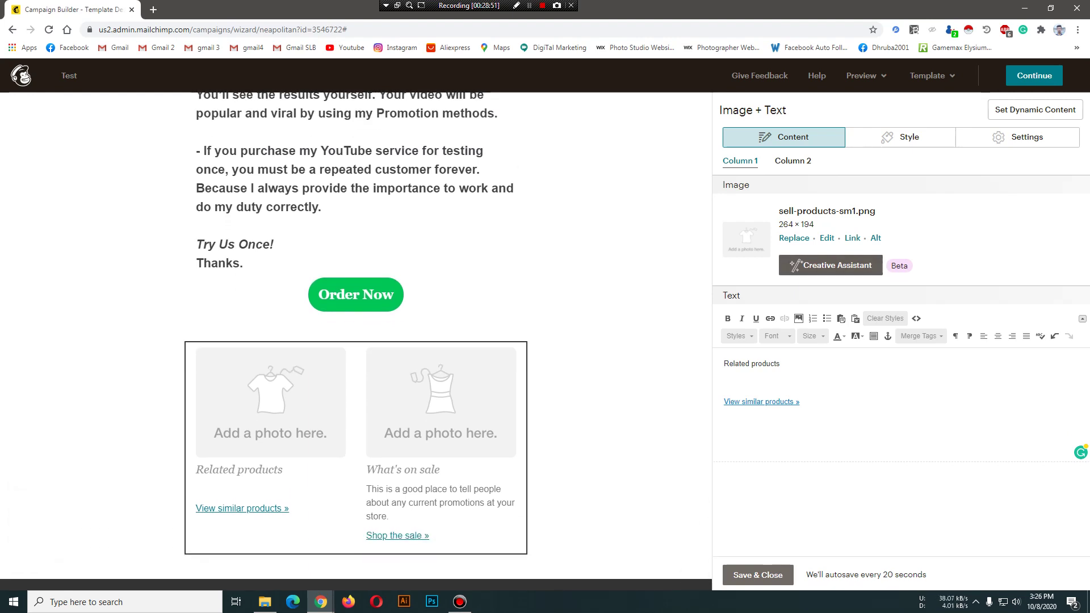
Replace Column 1's placeholder photo with the WEB TRAFFIC image, then switch to Column 2
click(793, 238)
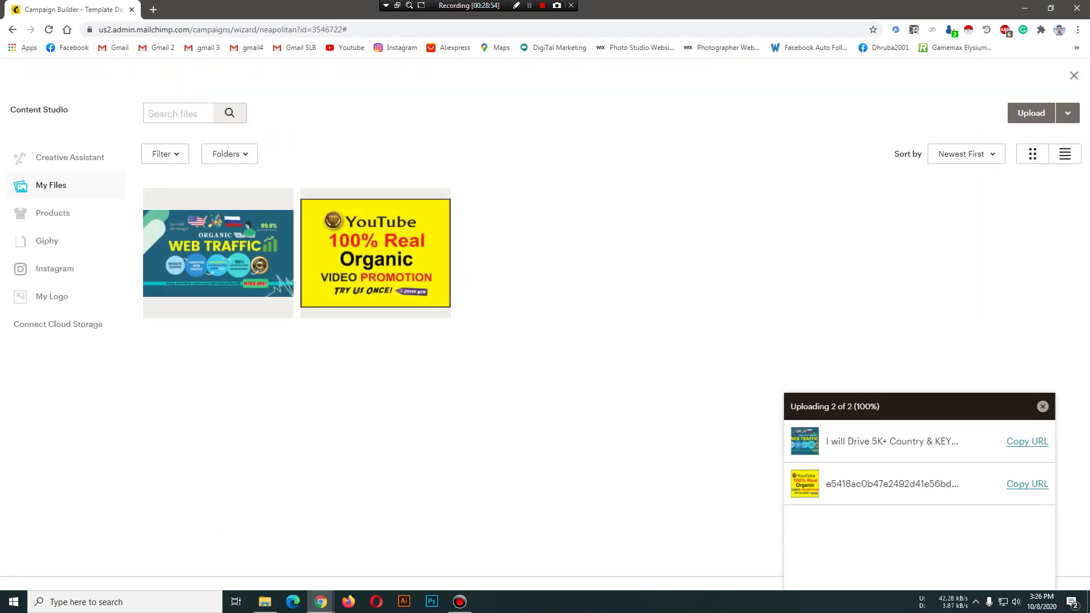
click(218, 253)
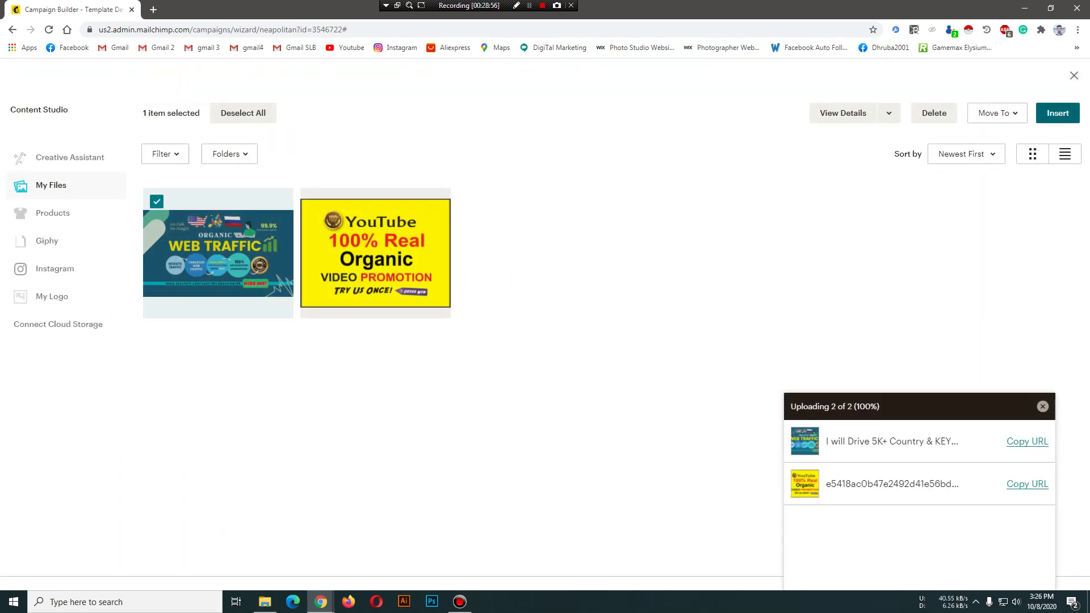
click(1057, 112)
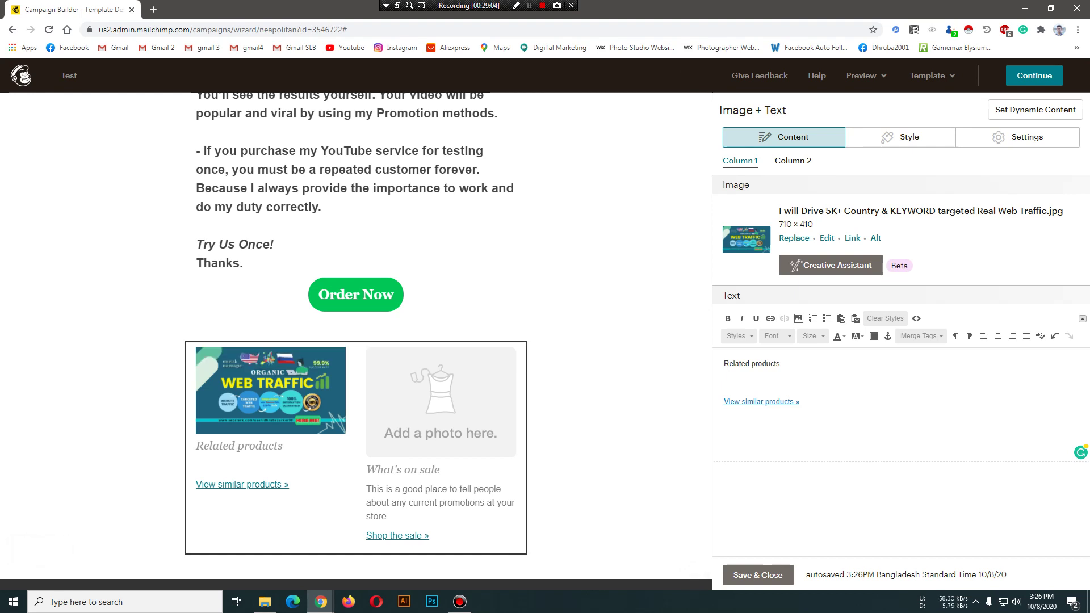
click(793, 160)
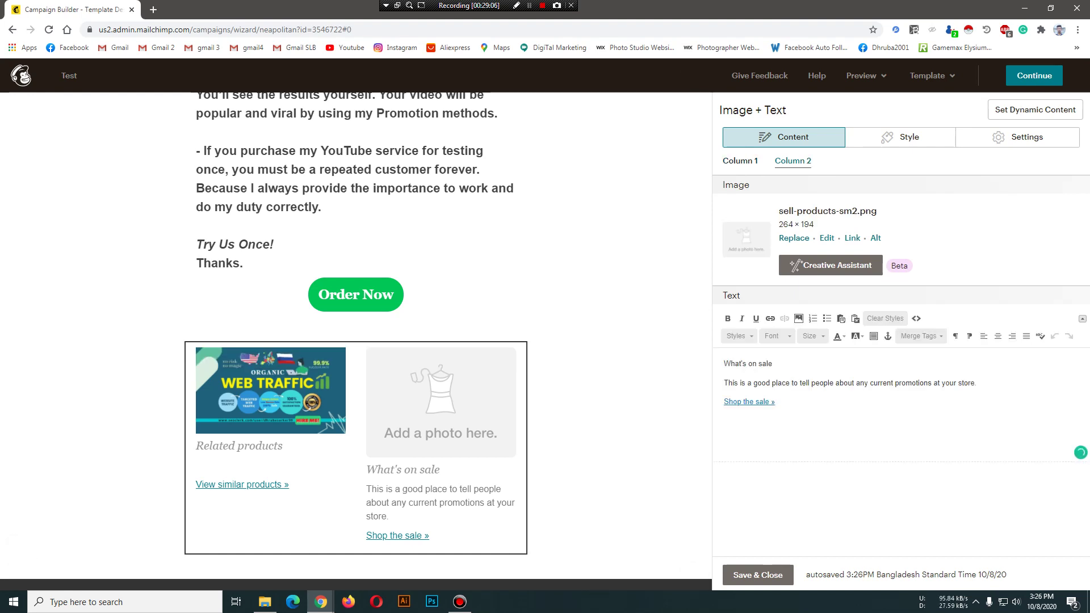
Dismiss the uploads summary, keep newest-first file order, and reopen the file library for Column 2's photo
click(794, 238)
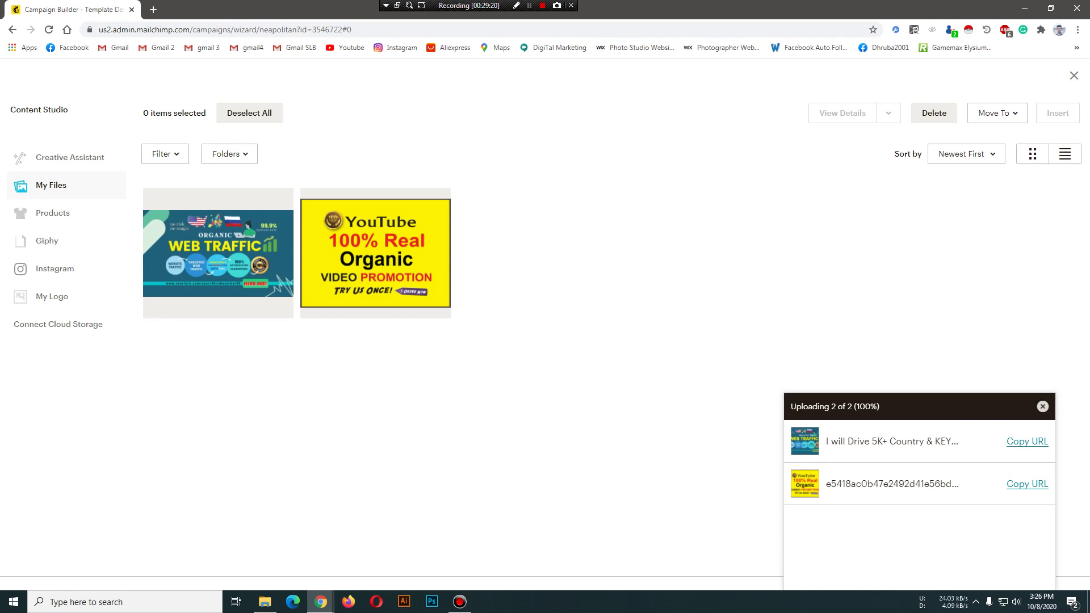
click(1042, 406)
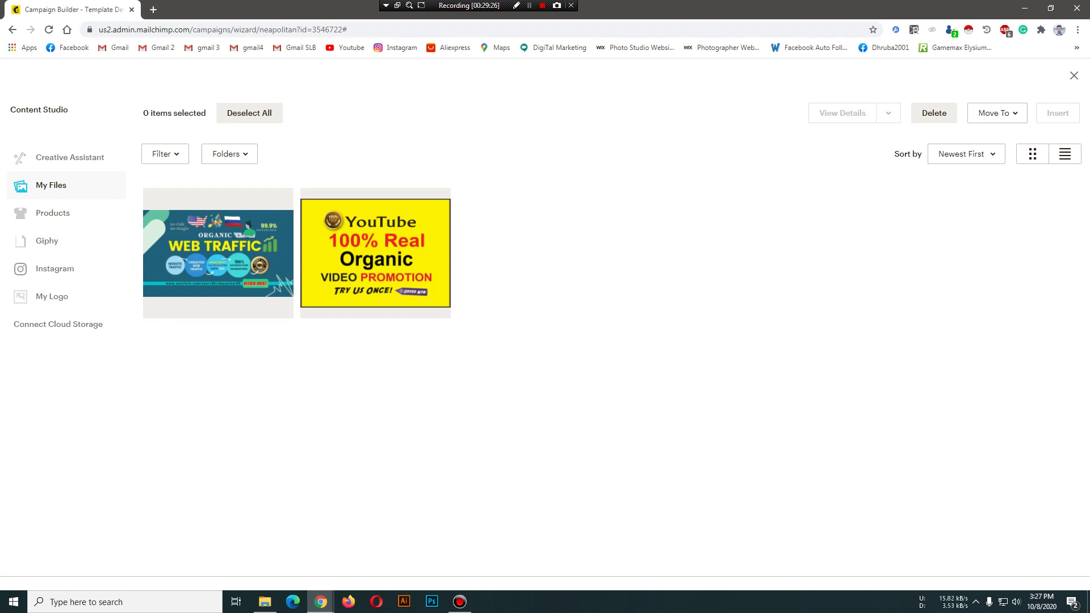
click(966, 153)
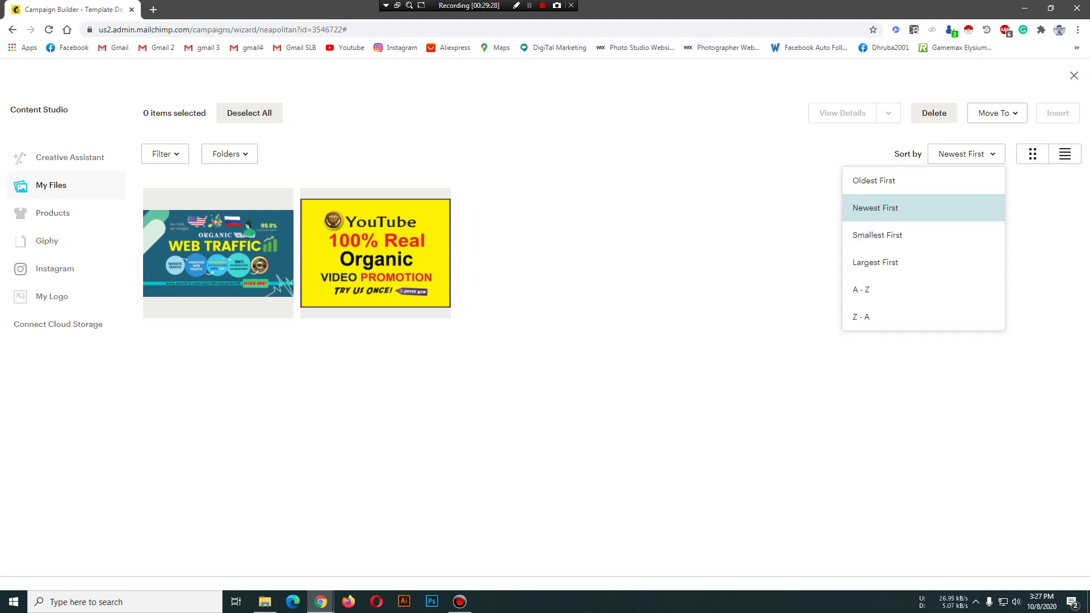
click(888, 208)
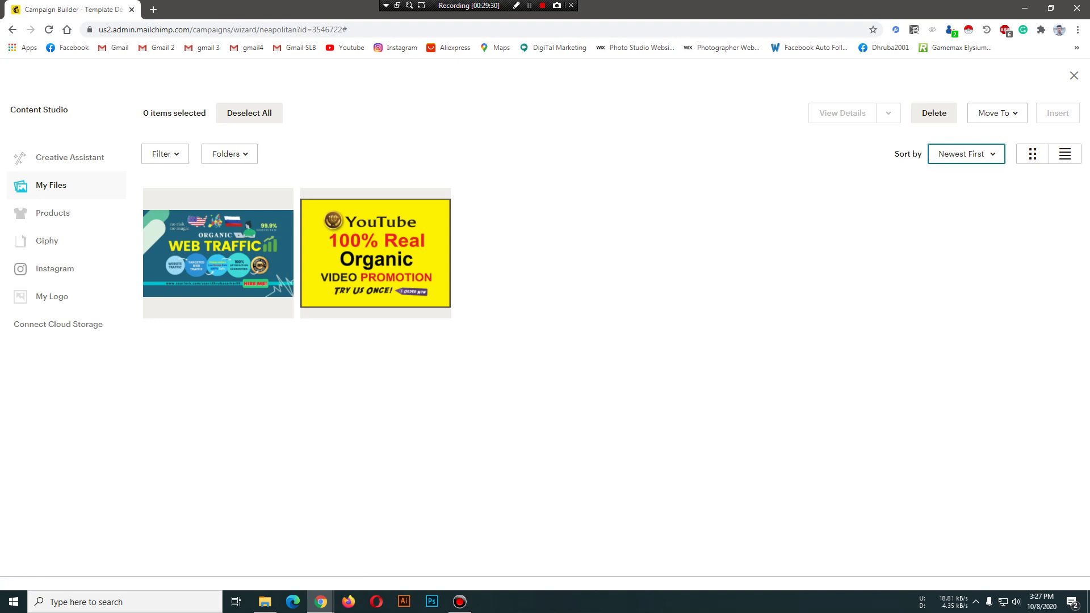
click(1073, 76)
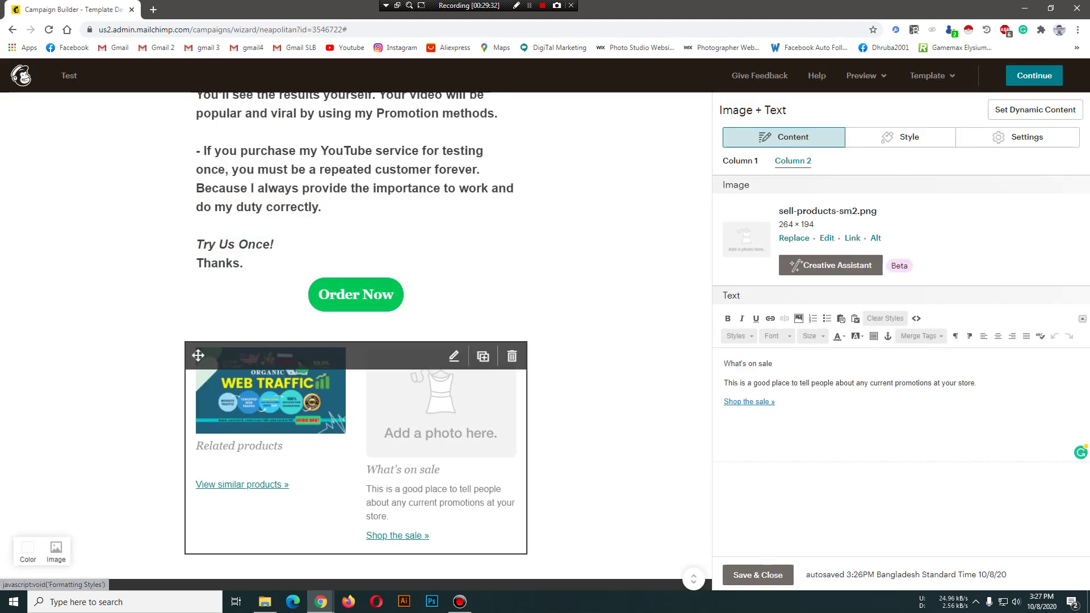
scroll(356, 341, up, 2)
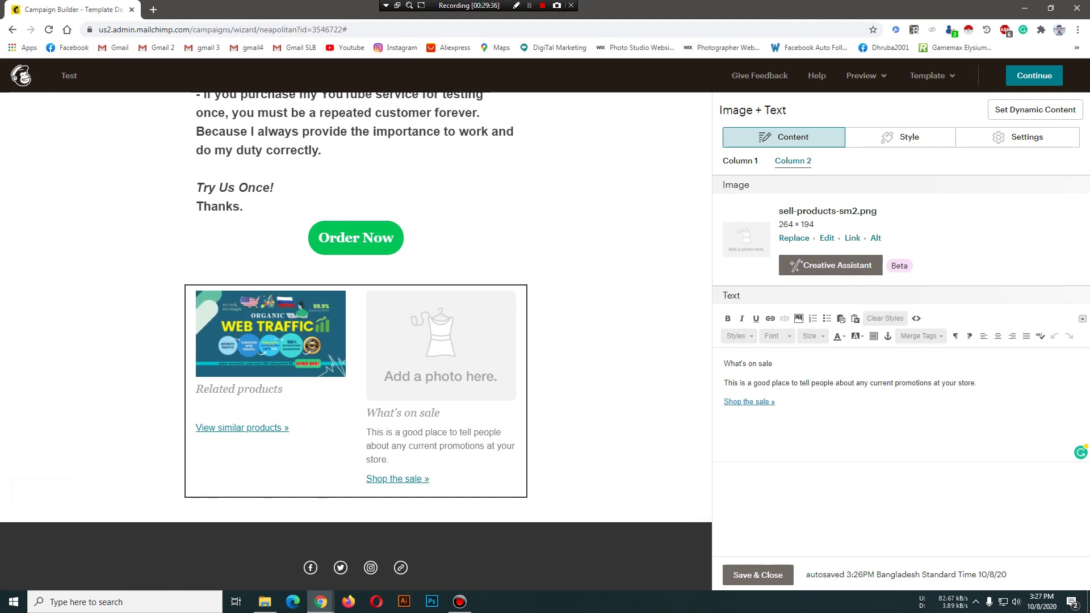
click(794, 237)
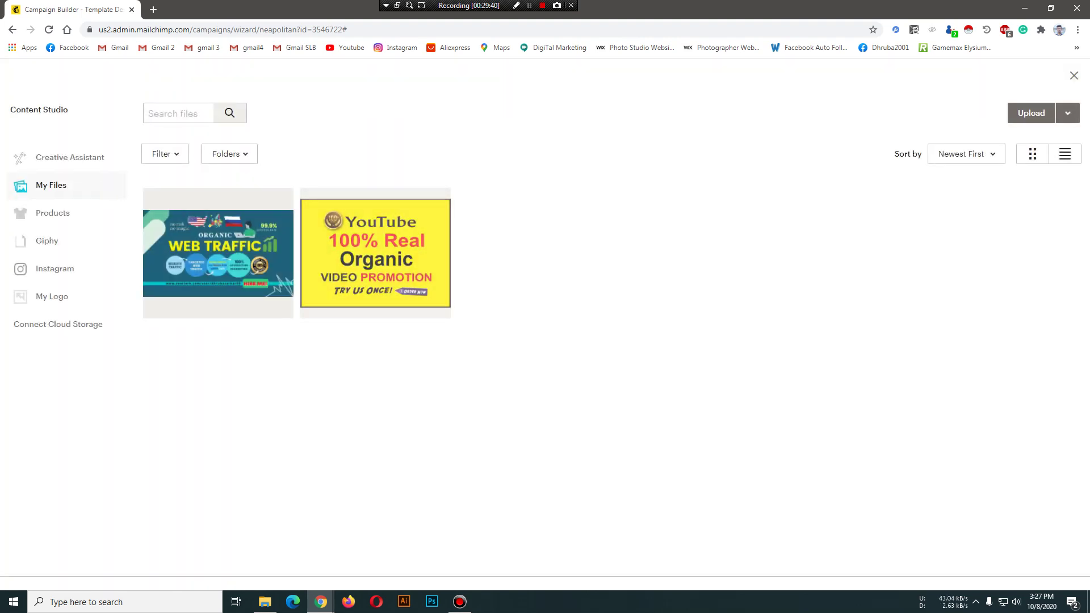
Upload the Pinterest marketing image from the Downloads folder
click(1031, 113)
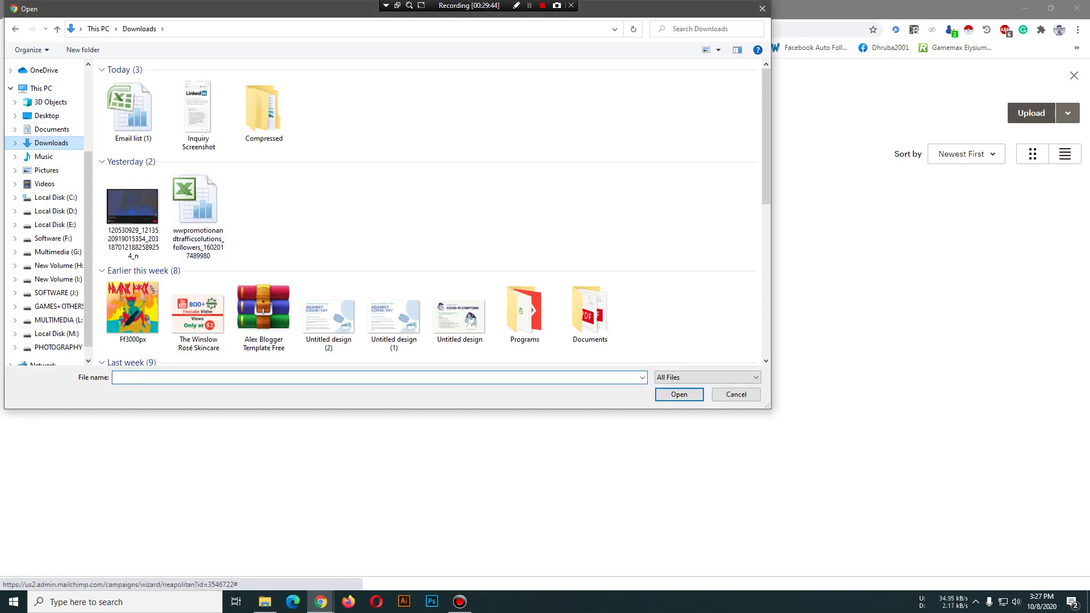
scroll(425, 216, down, 10)
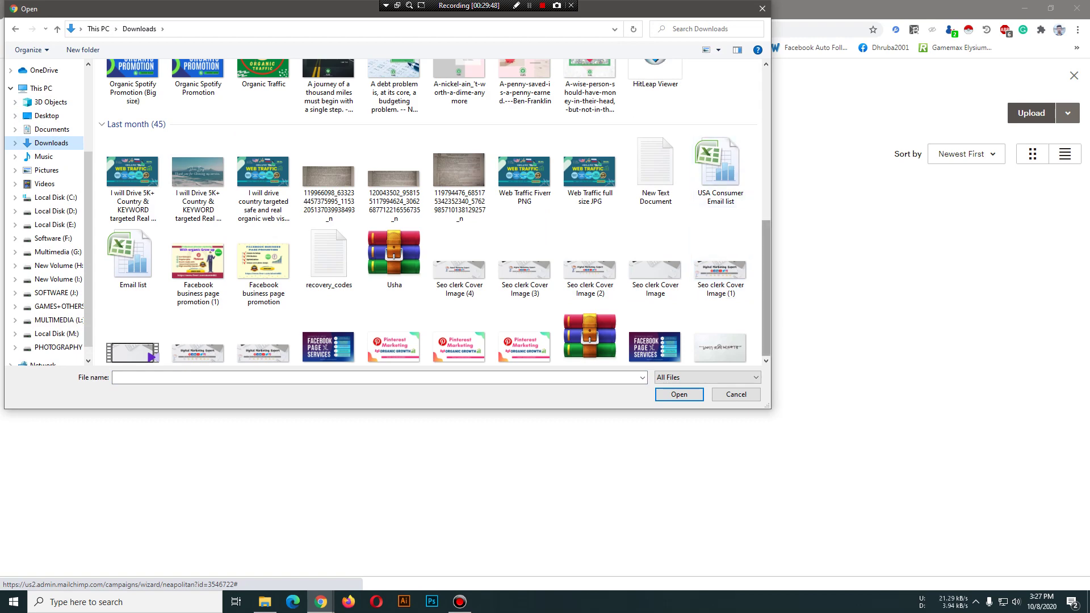
click(394, 348)
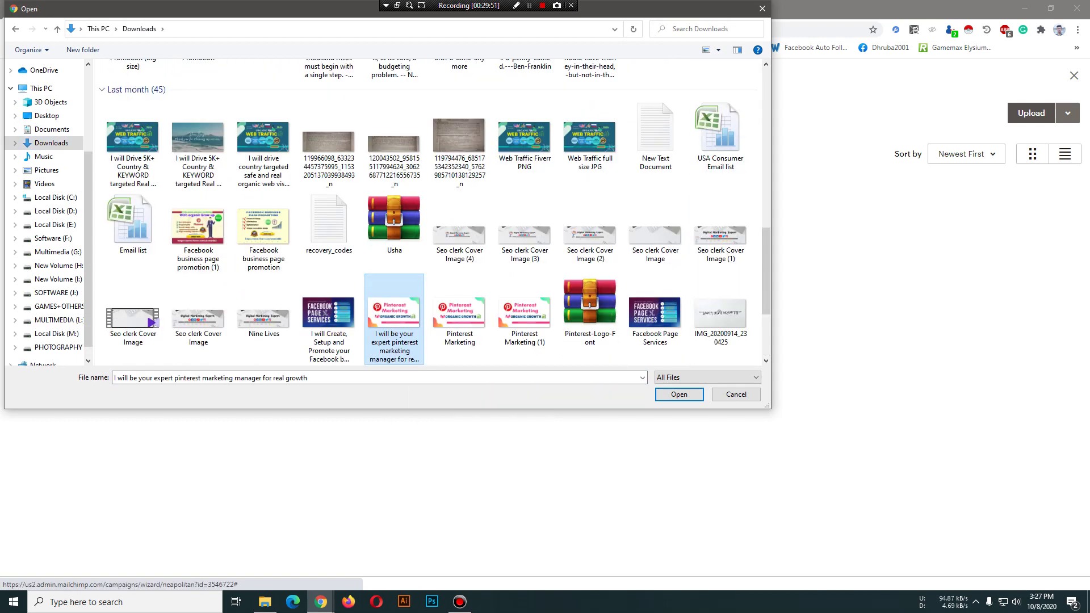
key(Return)
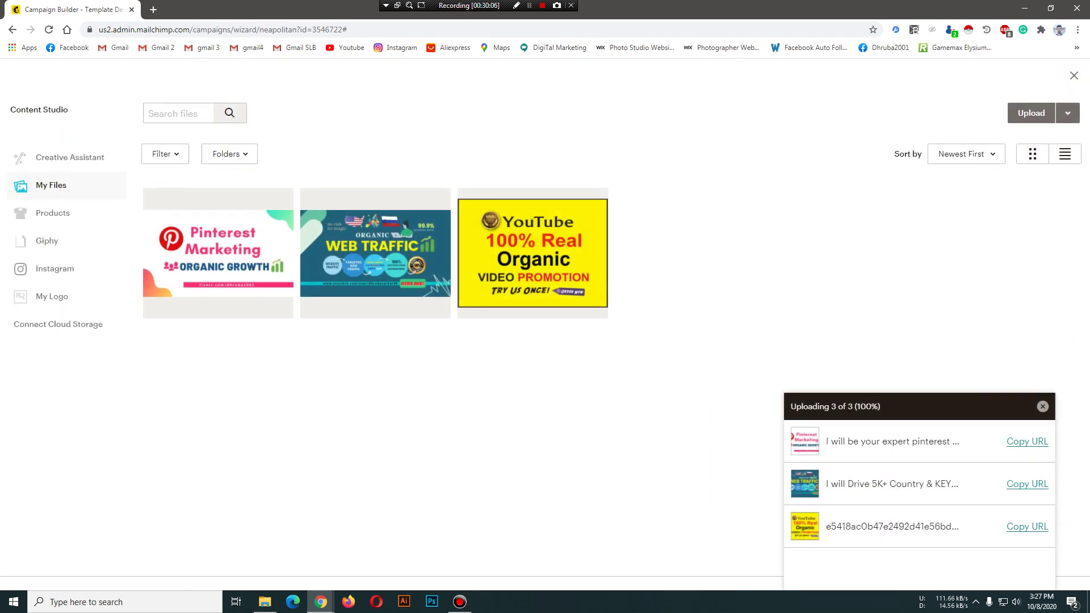
Insert the Pinterest Marketing image into Column 2 and delete its What's on sale heading and description
click(218, 253)
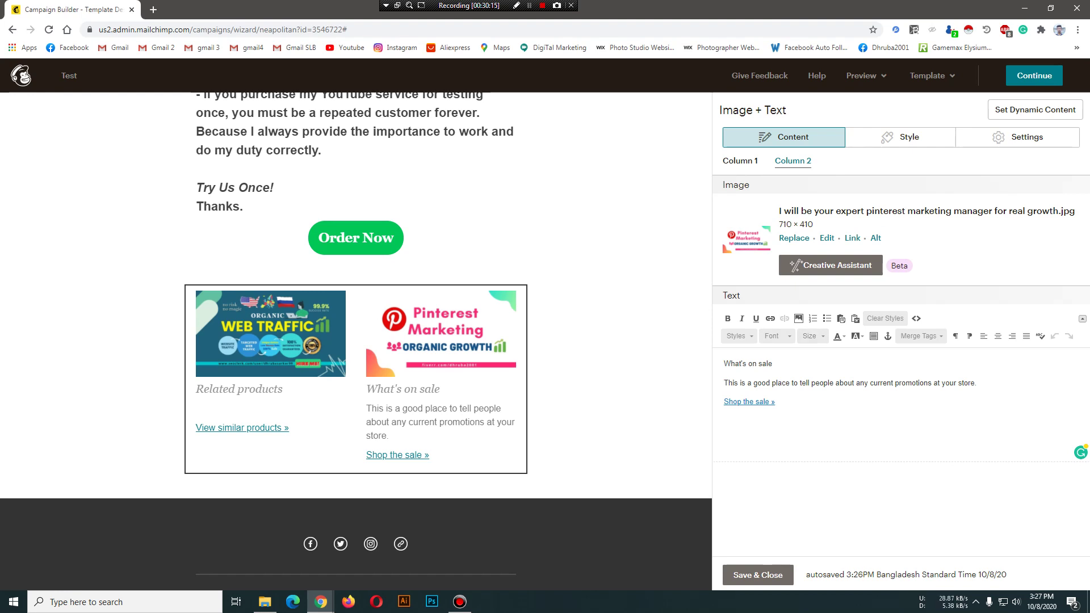
key(shift+Home)
key(shift+Up)
key(BackSpace)
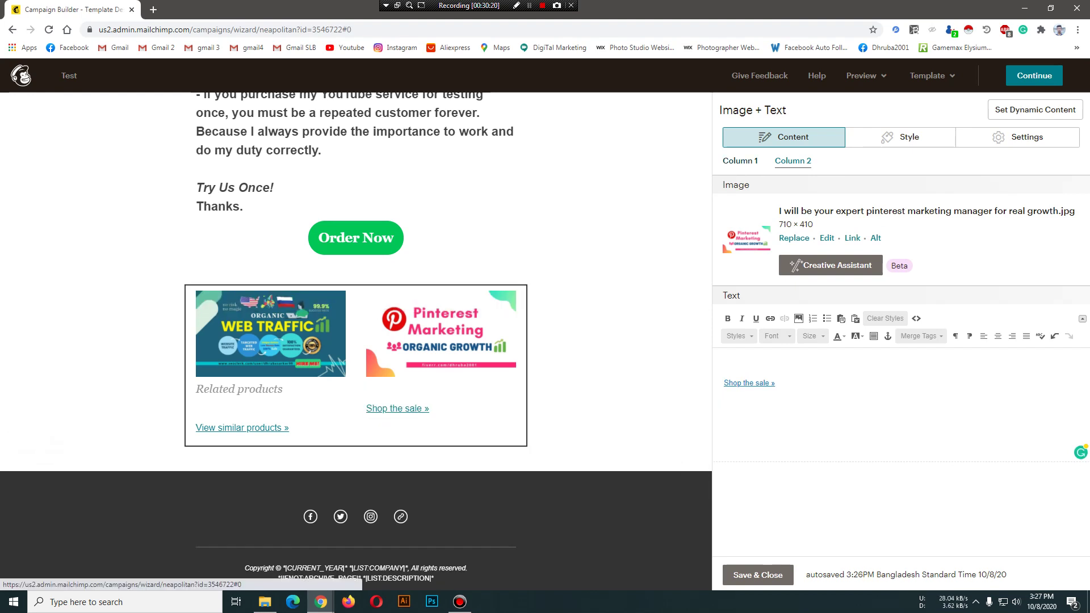
Delete the 'Related products' caption from Column 1
click(740, 160)
key(shift+End)
key(BackSpace)
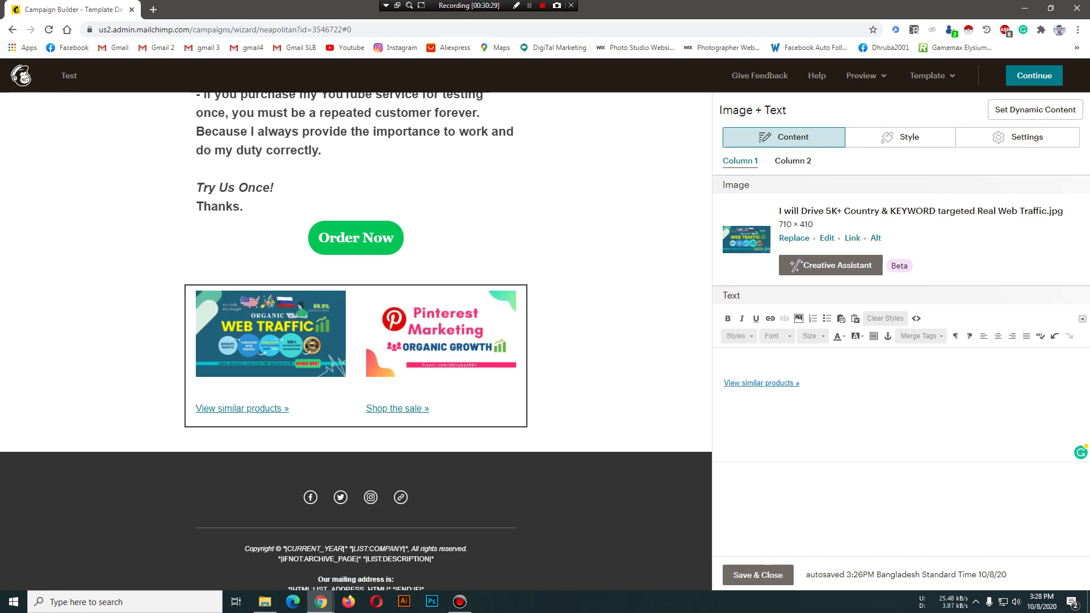
Link the Pinterest Marketing image to the pasted Fiverr gig URL, opening in a new window
click(793, 161)
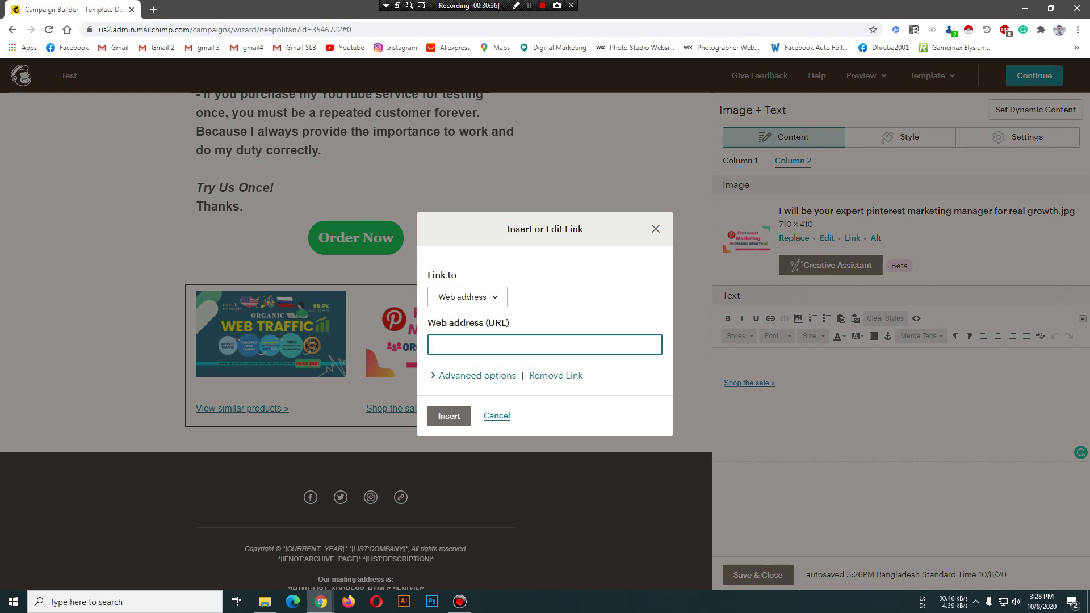
text(http://)
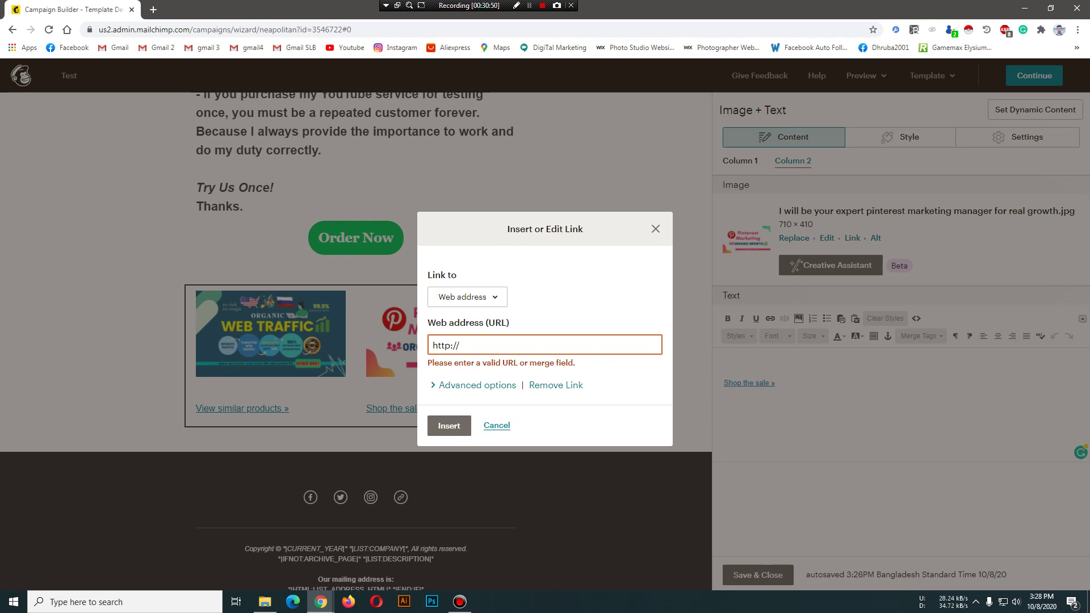
key(ctrl+a)
text(https://www.fiverr.com/share/Gl28Eq)
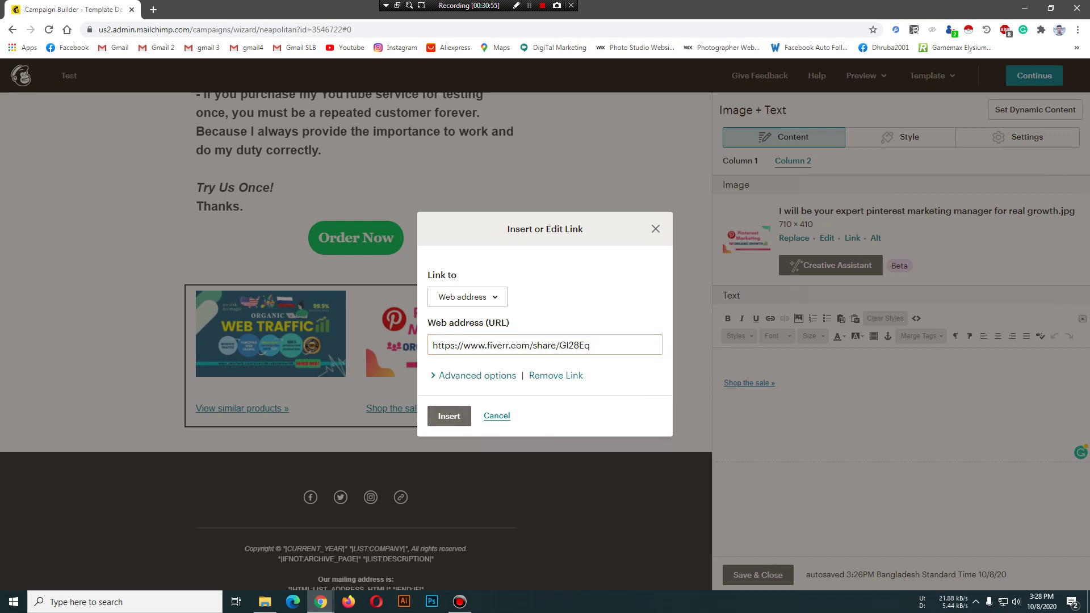
click(477, 385)
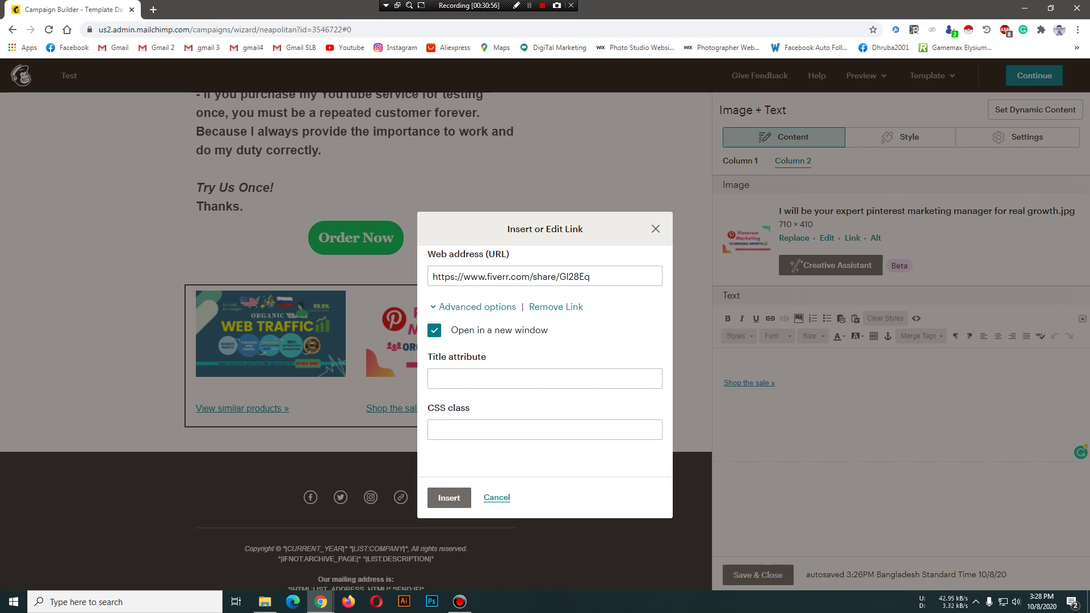
click(449, 498)
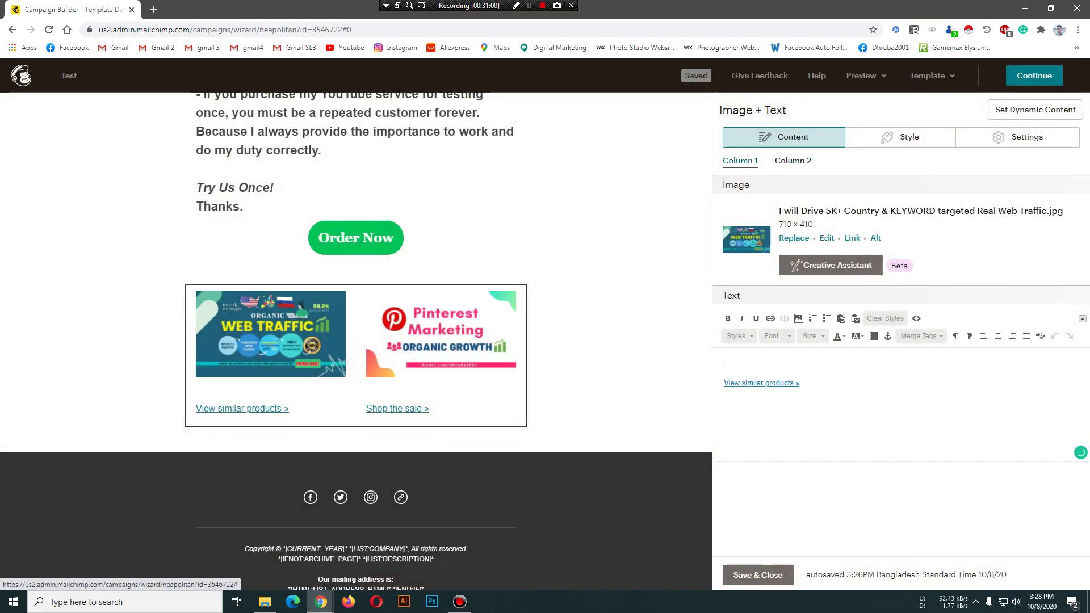
Paste the SEOClerk web traffic listing URL as the link address for Column 1's image
click(853, 238)
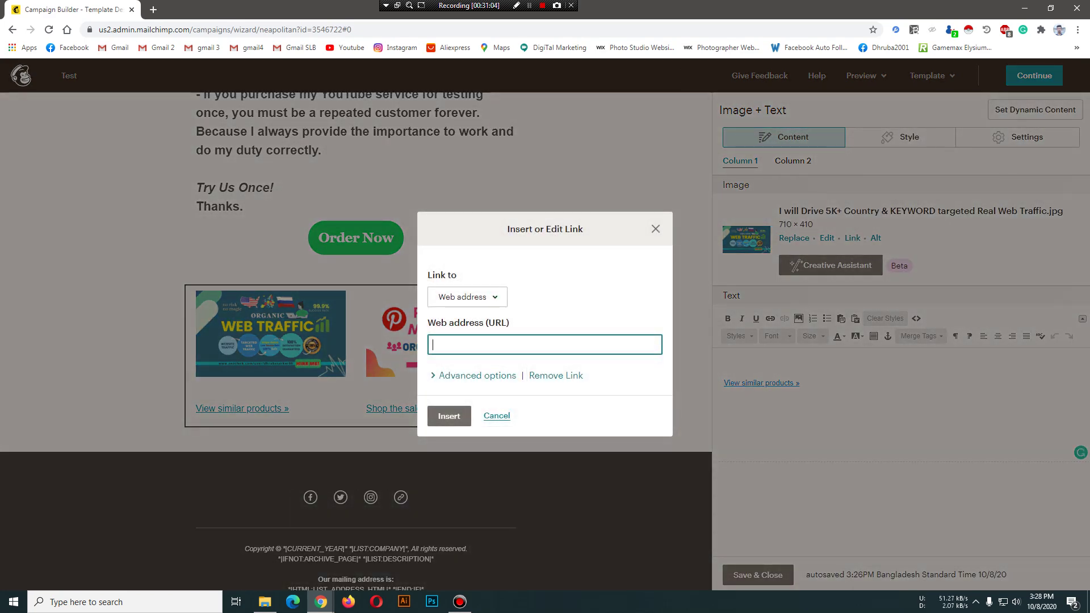
key(alt+Tab)
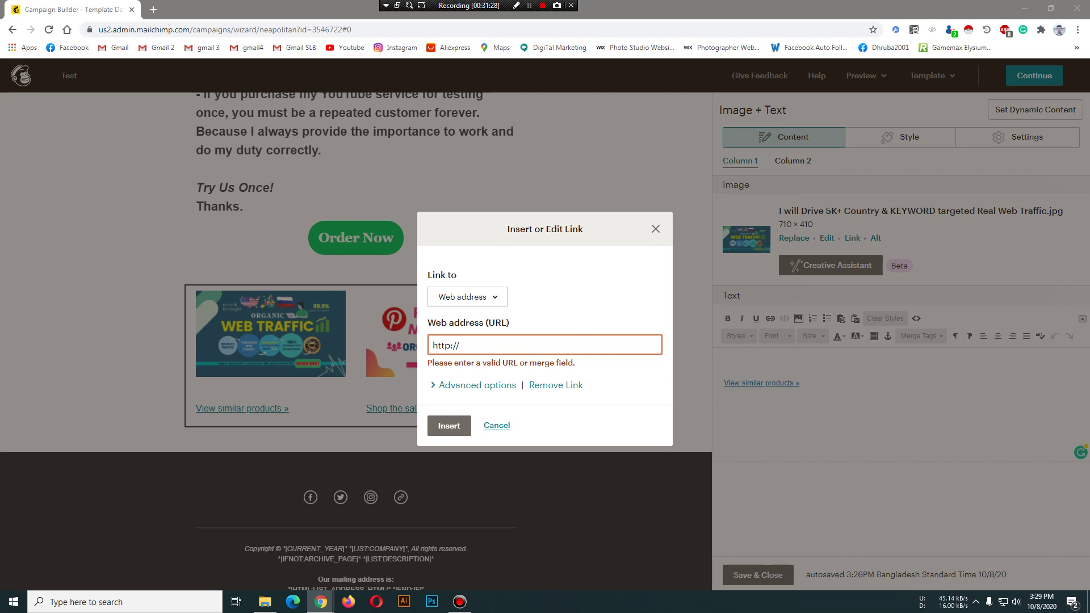
key(ctrl+v)
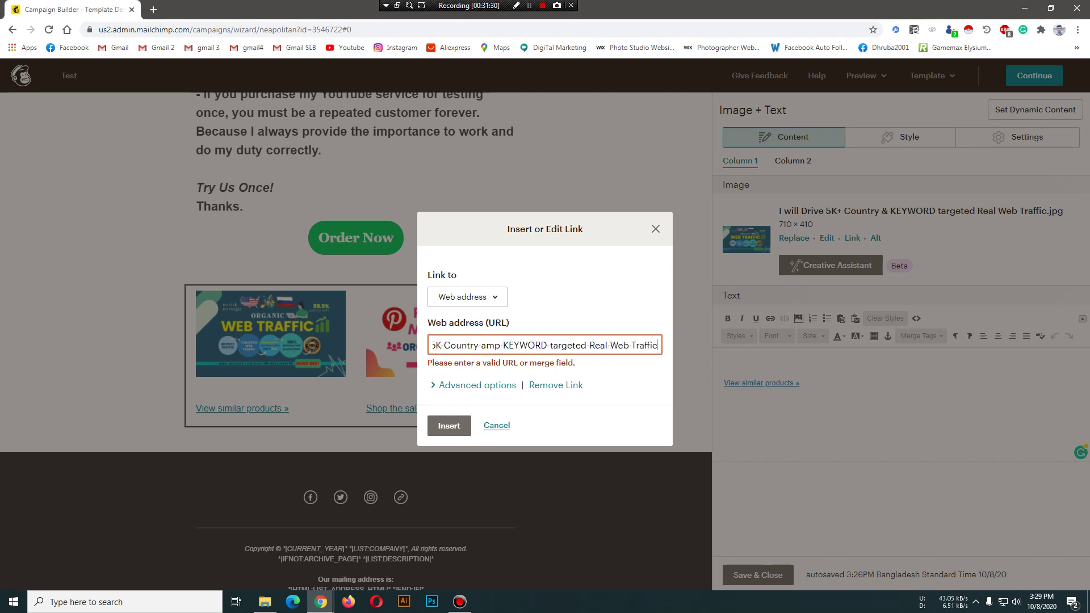
Keep 'Open in a new window' checked under Advanced options and insert the SEOClerk link
click(477, 385)
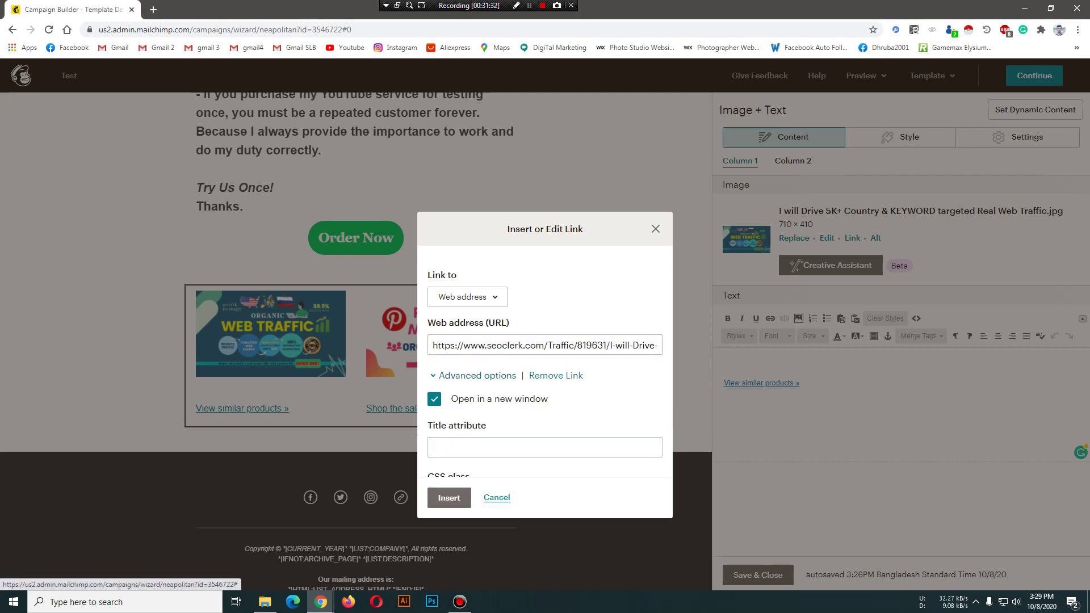
scroll(545, 352, down, 1)
click(449, 497)
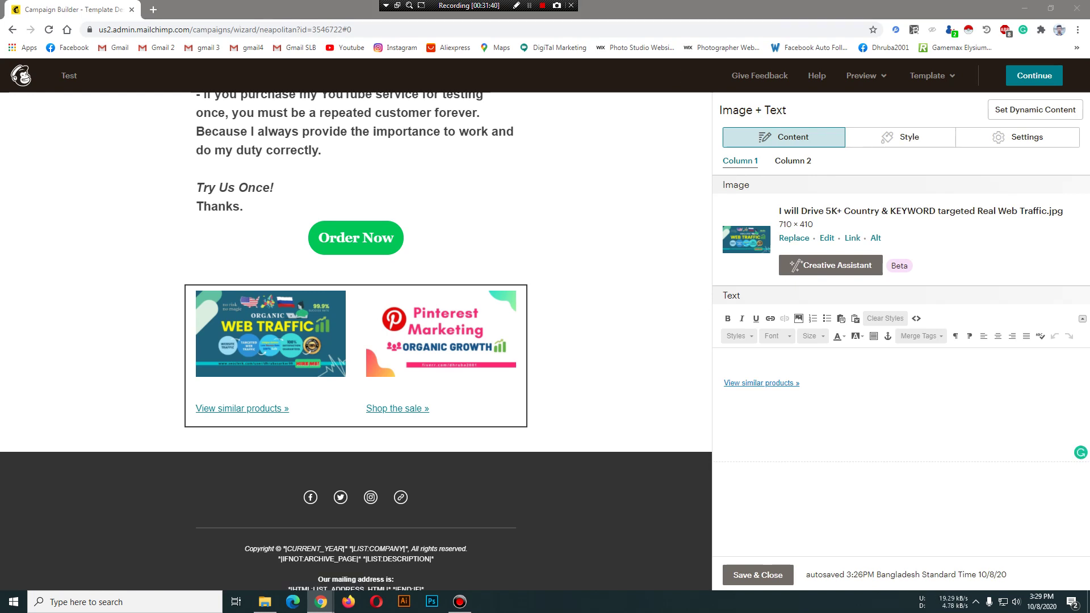
Paste the listing title into the first column's caption, above View similar products
text(I will Drive 5K+ Country & KEYWORD targeted Real Web Traffic for $4)
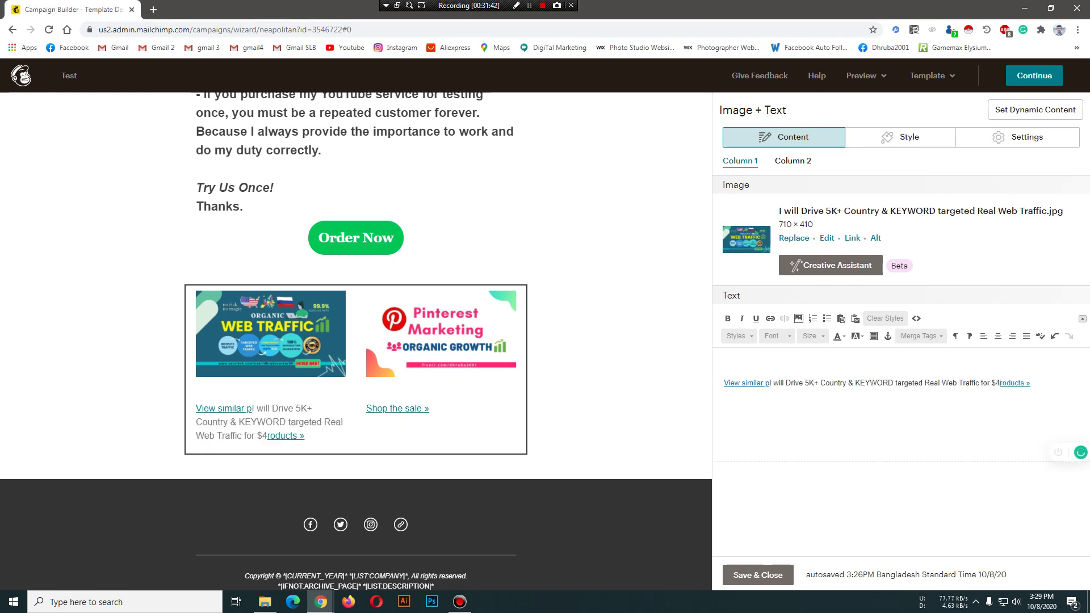
key(ctrl+z)
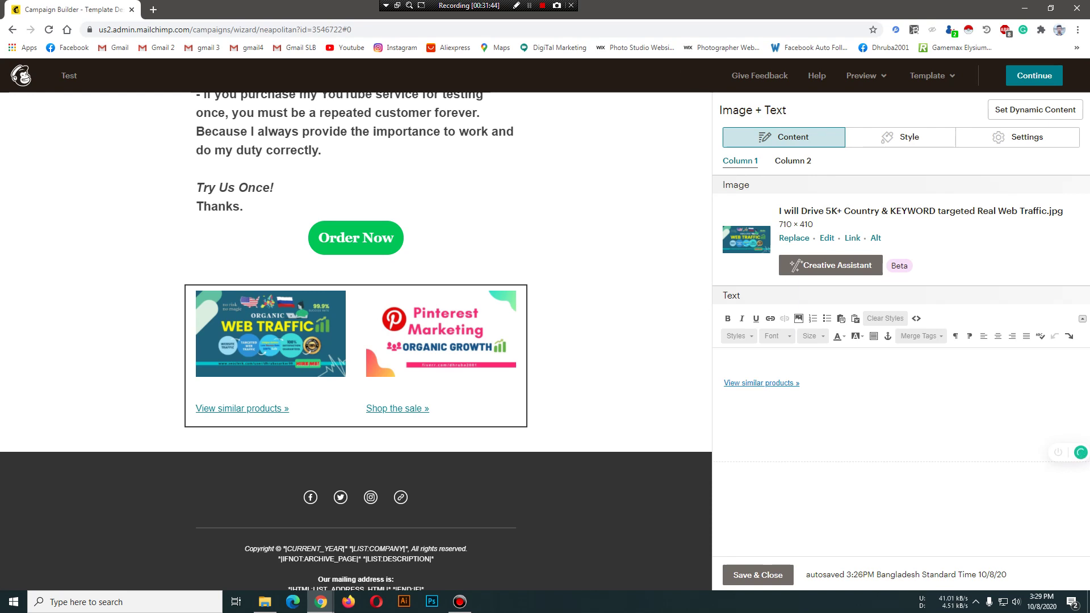
text(I will Drive 5K+ Country & KEYWORD targeted Real Web Traffic for $4)
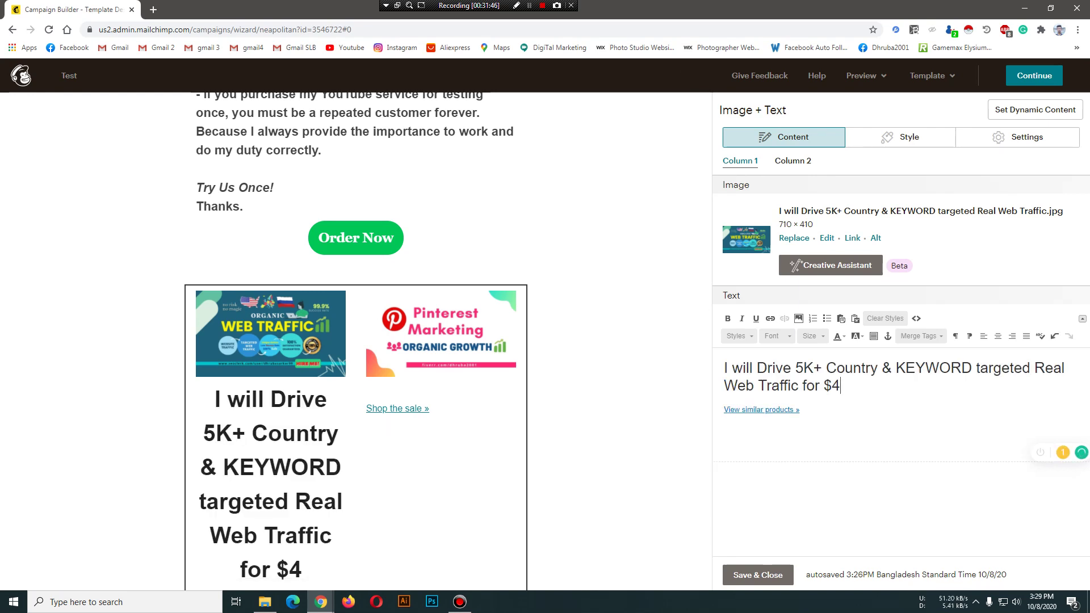
drag(842, 386, 723, 368)
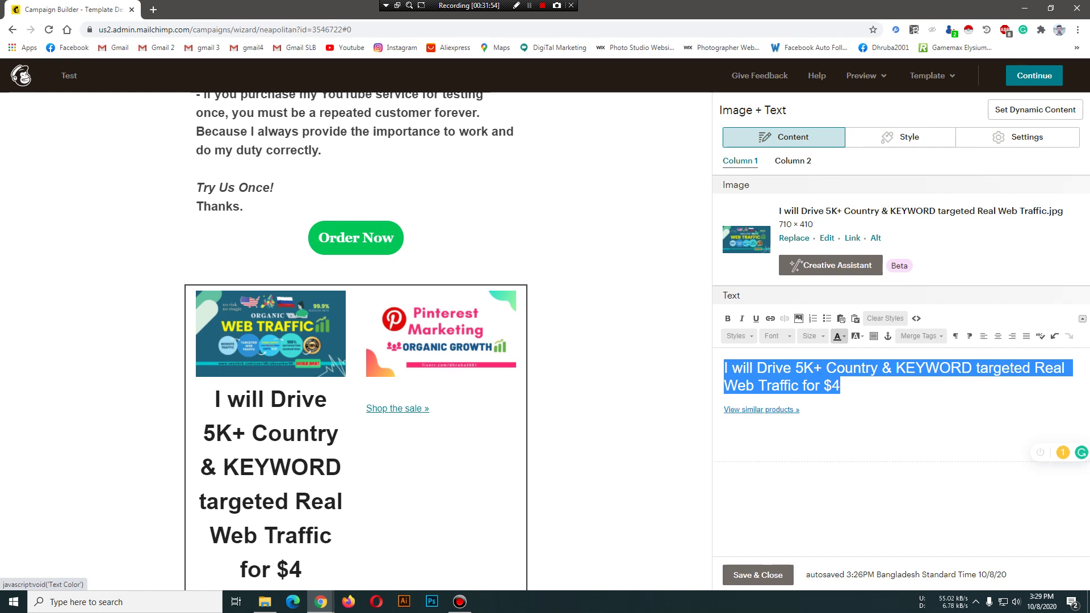
Set the web-traffic caption to text size 10, leaving it unbolded
click(837, 336)
click(856, 336)
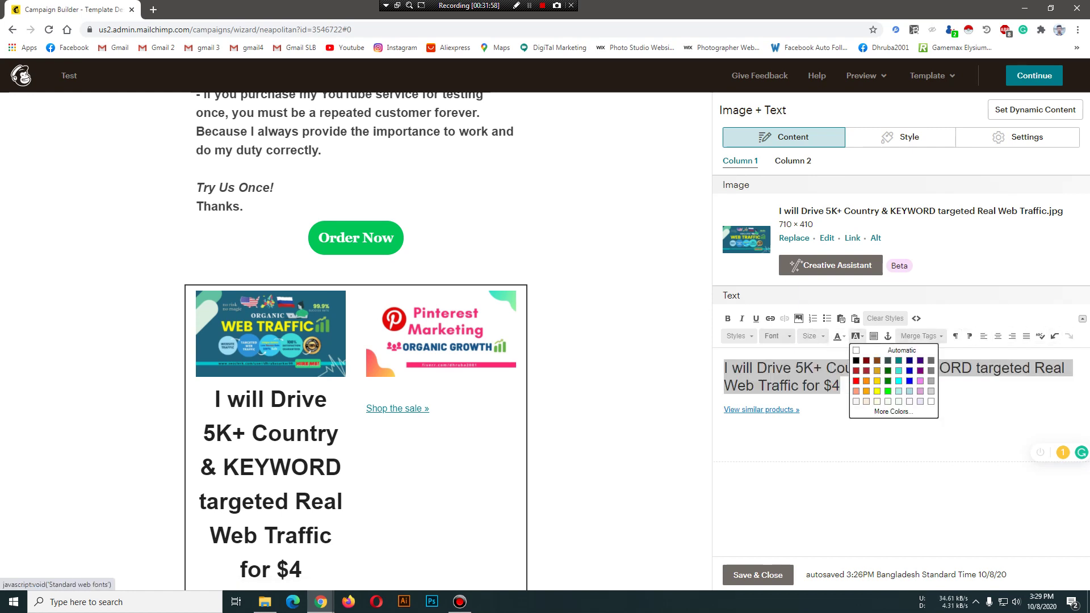
click(772, 336)
click(810, 337)
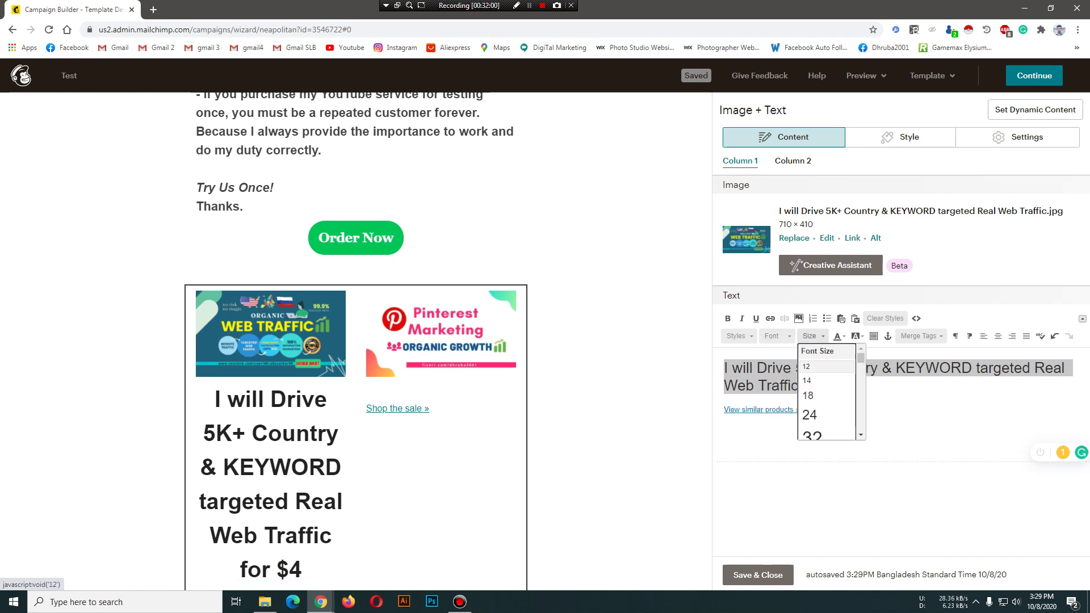
click(806, 366)
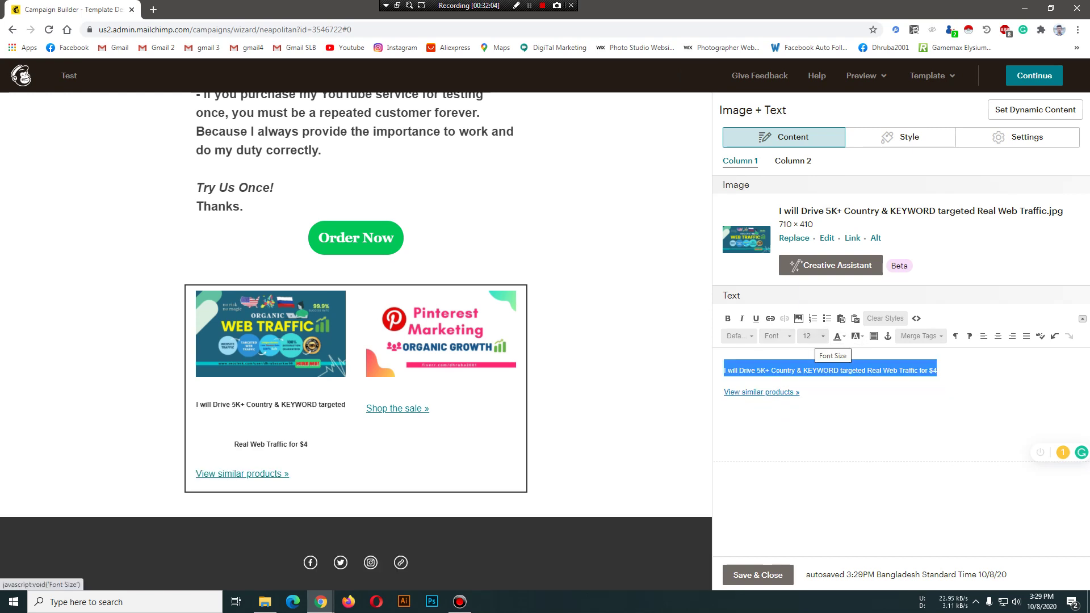
click(812, 336)
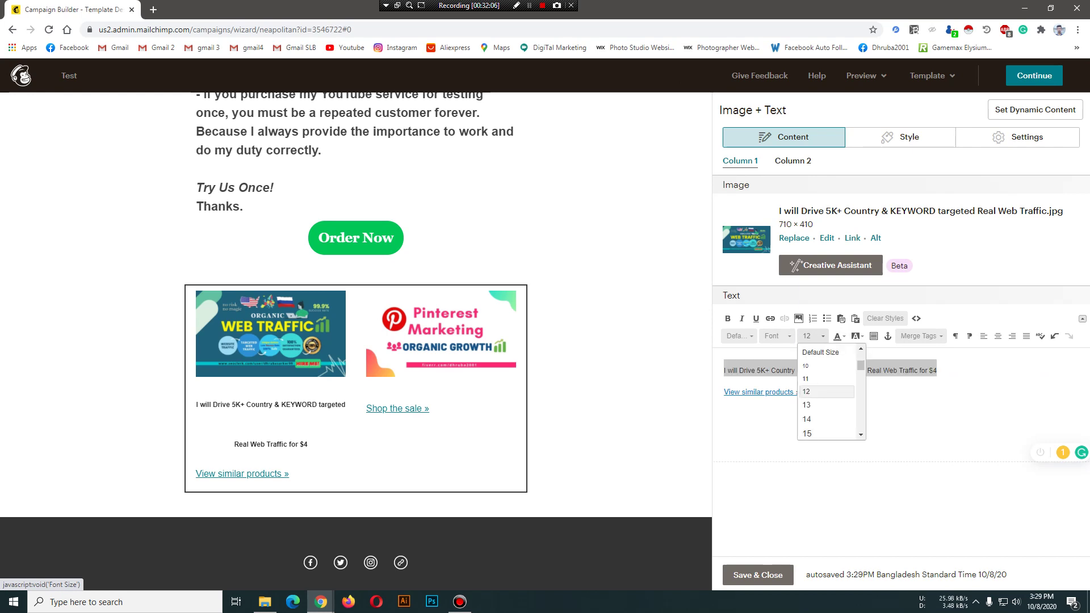
click(806, 366)
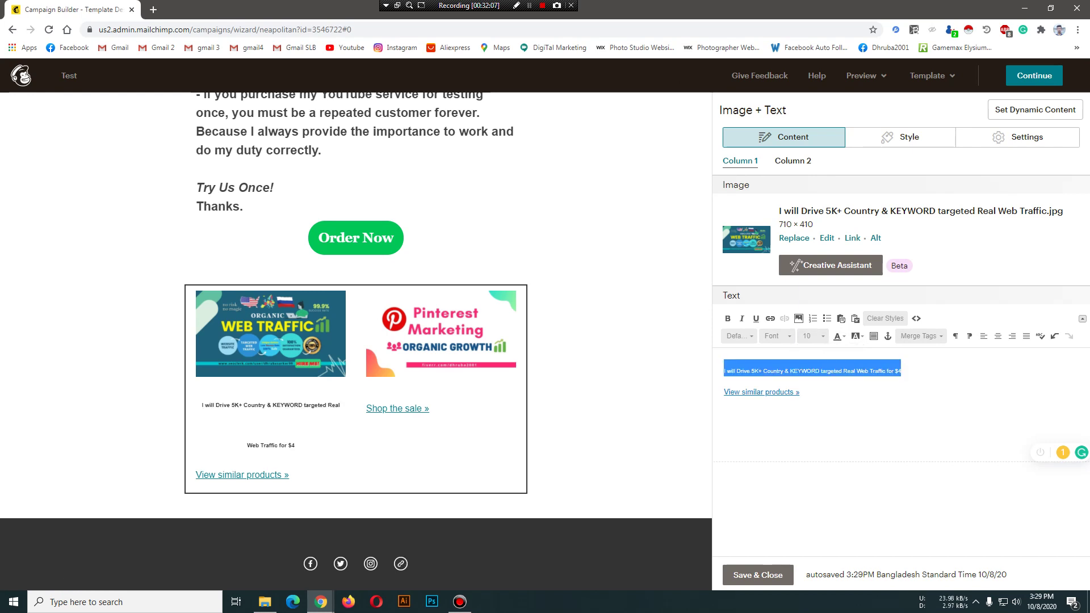
click(812, 336)
click(727, 318)
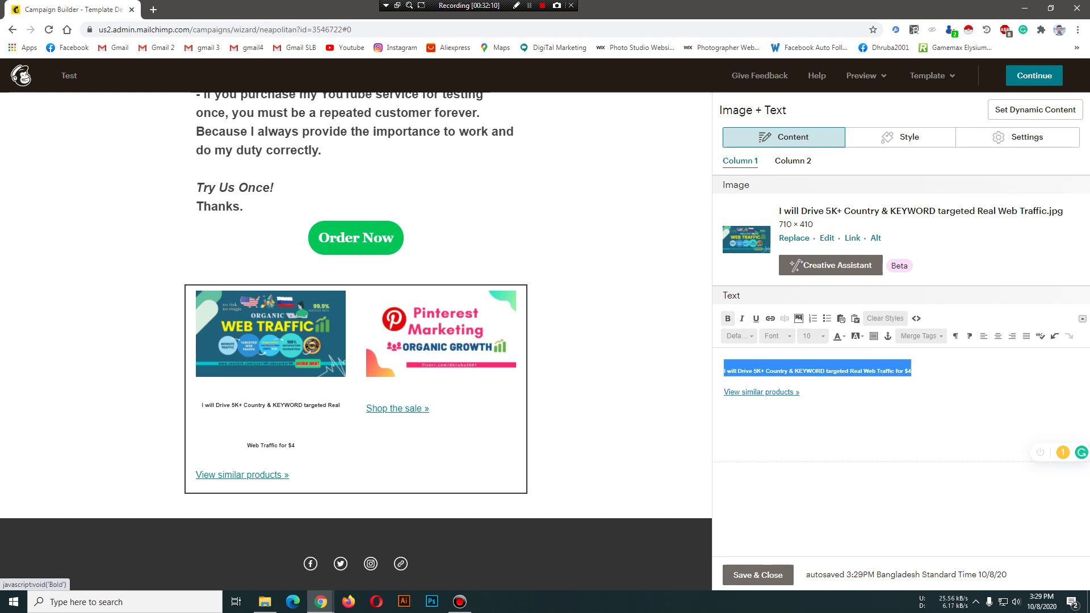
click(727, 319)
click(728, 318)
click(728, 318)
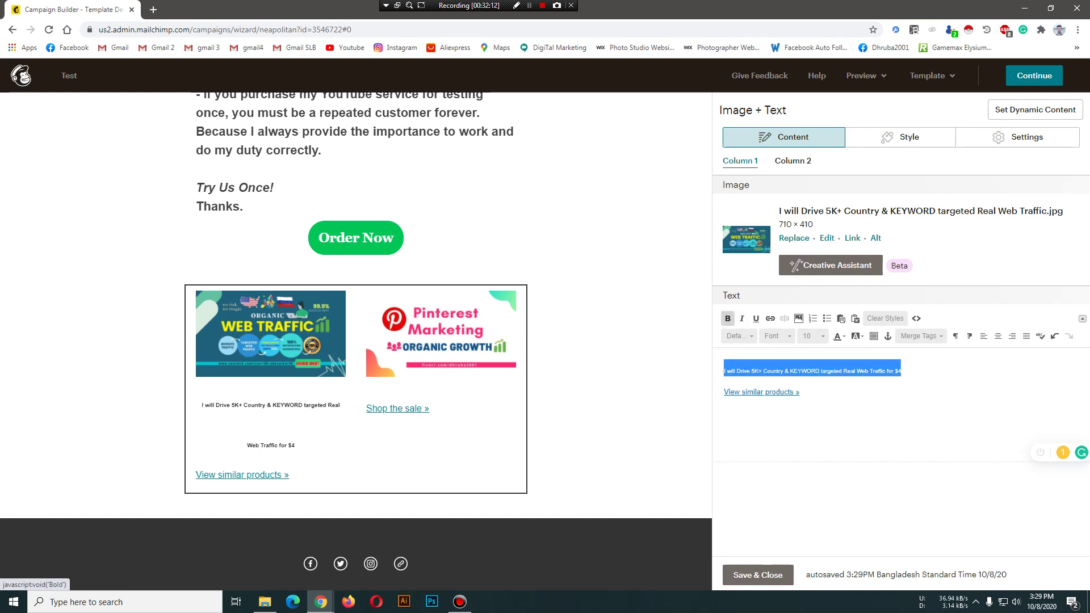
Delete the 'View similar products »' link beneath the web-traffic caption
click(820, 370)
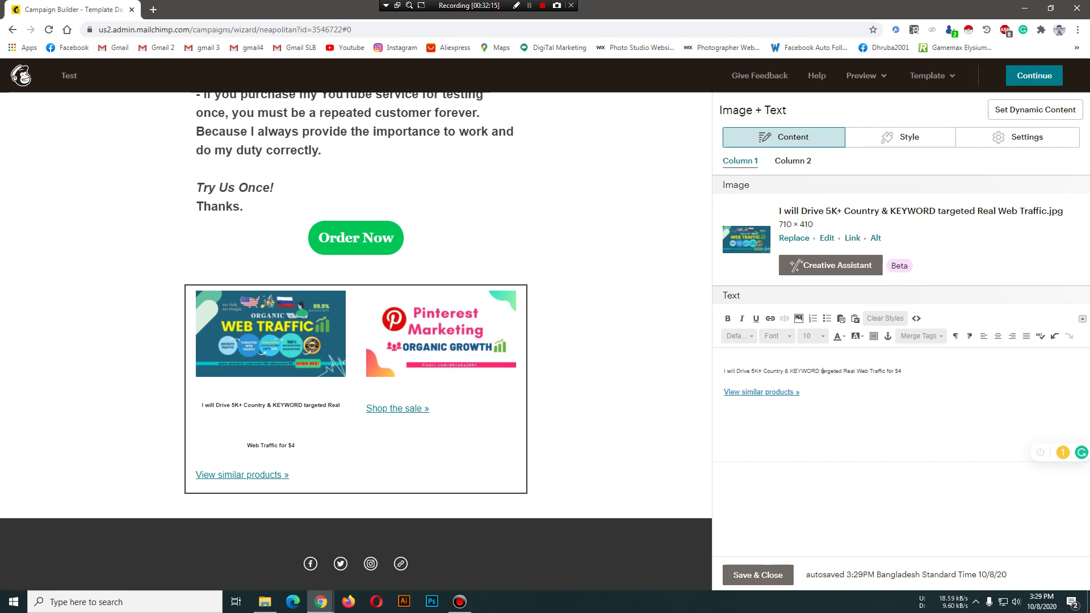
key(ctrl+a)
click(830, 371)
key(Return)
key(BackSpace)
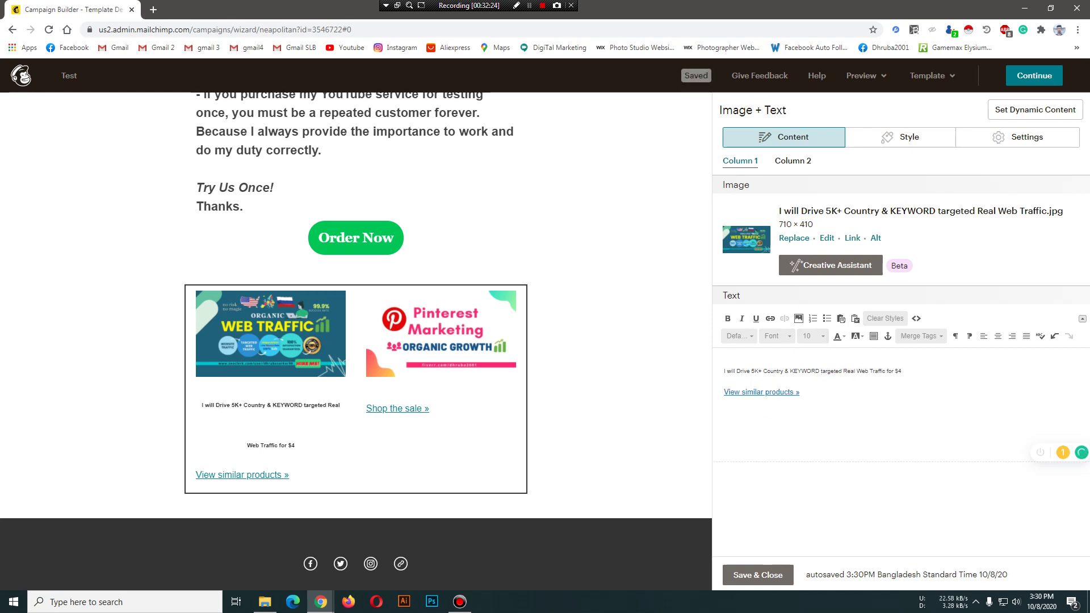
key(shift+Home)
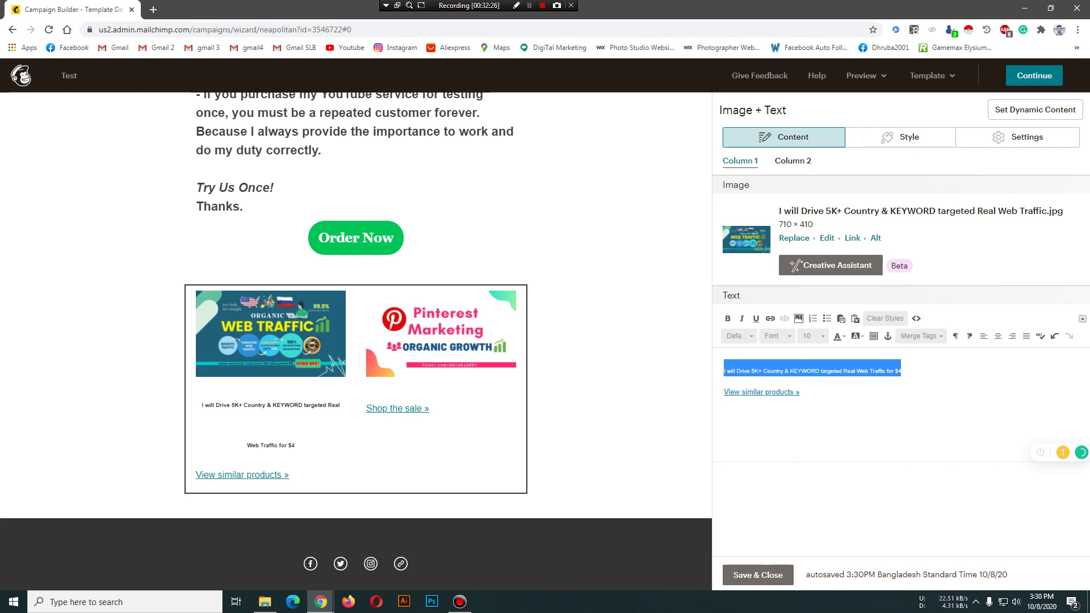
key(ctrl+End)
key(shift+Left)
key(shift+Left)
key(shift+Left)
key(shift+Left)
key(shift+Left)
key(shift+Left)
key(shift+Left)
key(shift+Left)
key(shift+Left)
key(shift+Left)
key(shift+Left)
key(shift+Left)
key(shift+Left)
key(shift+Left)
key(shift+Left)
key(shift+Left)
key(shift+Left)
key(shift+Left)
key(shift+Left)
key(shift+Left)
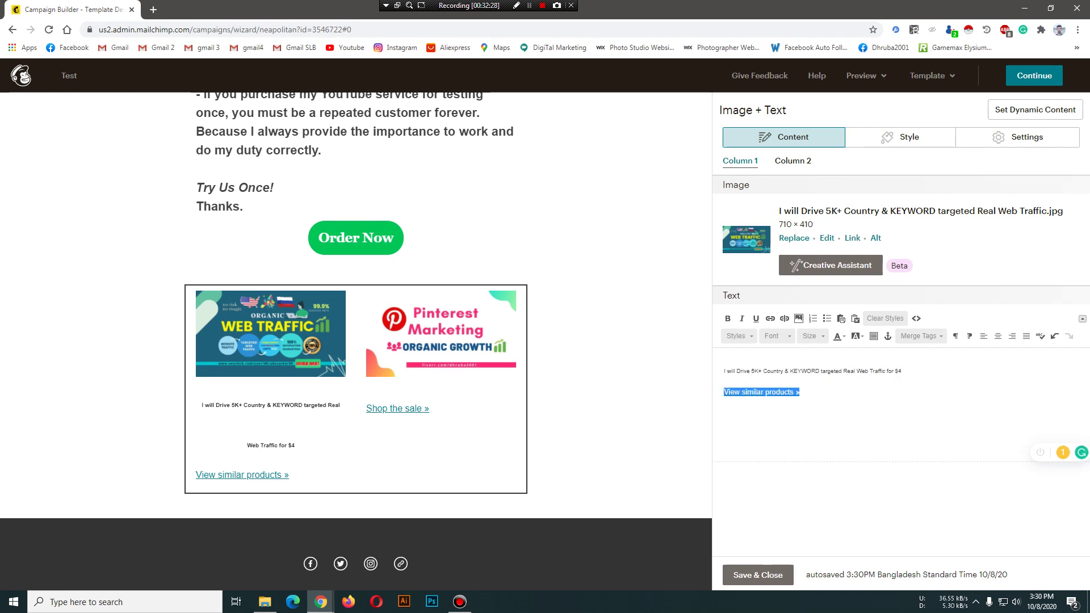
key(BackSpace)
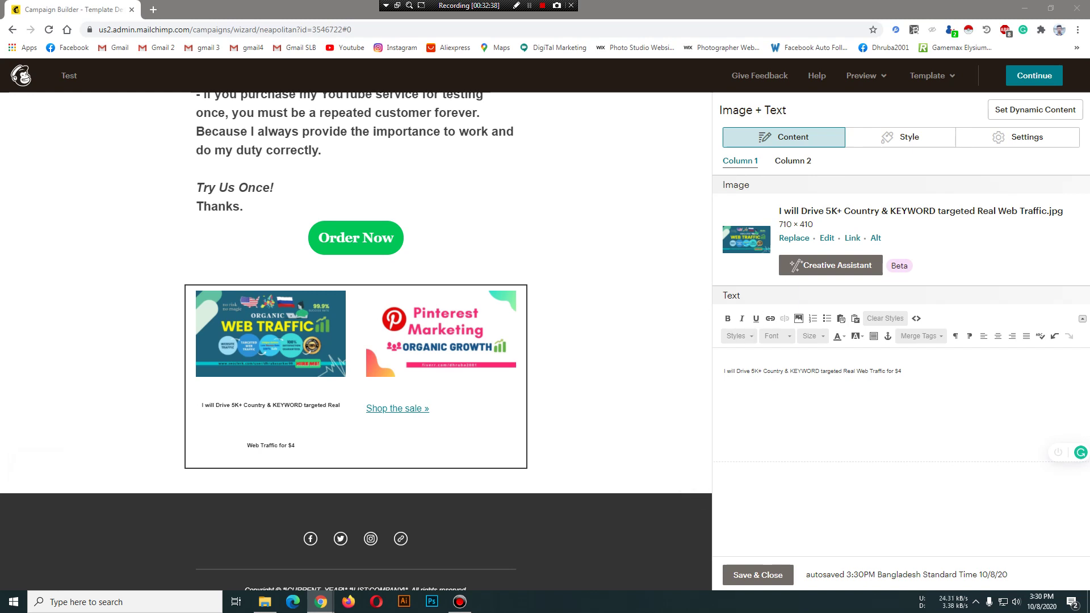
Paste the Pinterest caption into Column 2 and delete the 'Shop the sale »' link
click(793, 161)
text(I will be your pinterest marketing manager for organic growth)
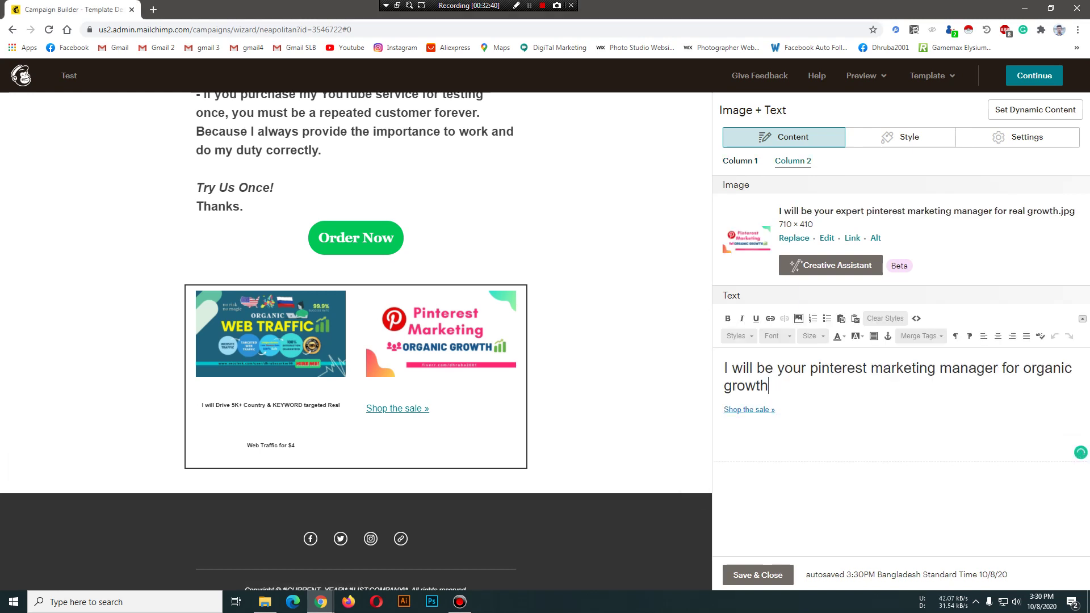
key(ctrl+a)
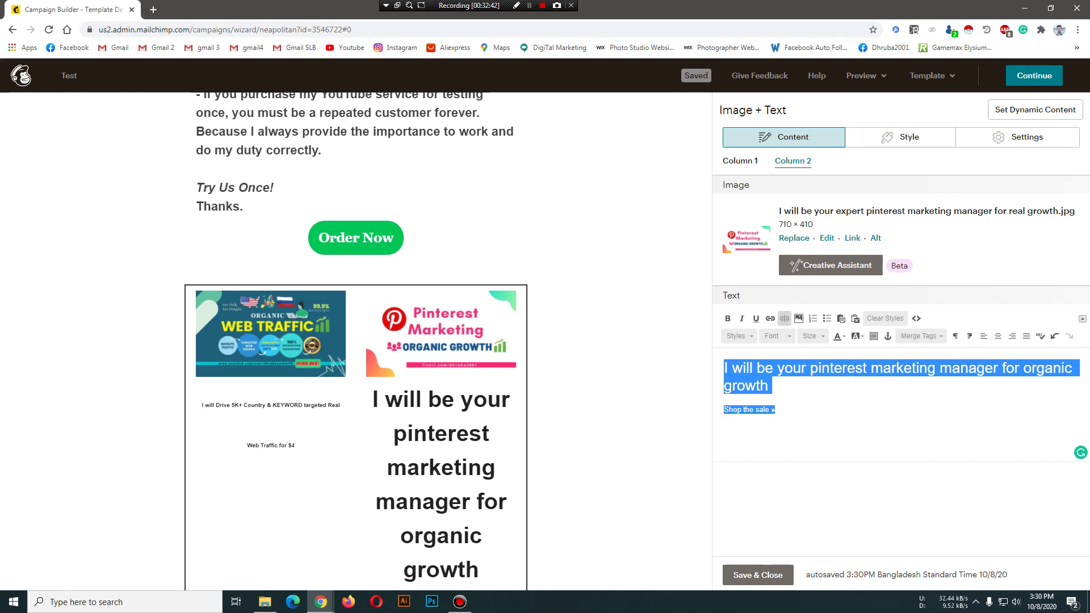
key(Right)
key(shift+Home)
key(BackSpace)
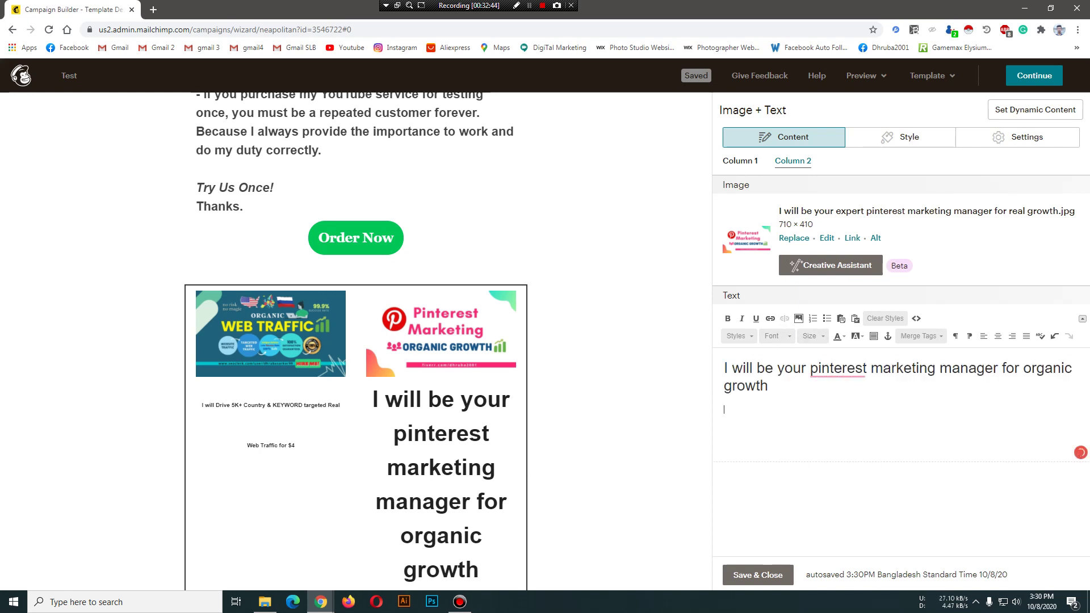
key(BackSpace)
Format the Pinterest caption in Arial at size 12
drag(769, 386, 738, 336)
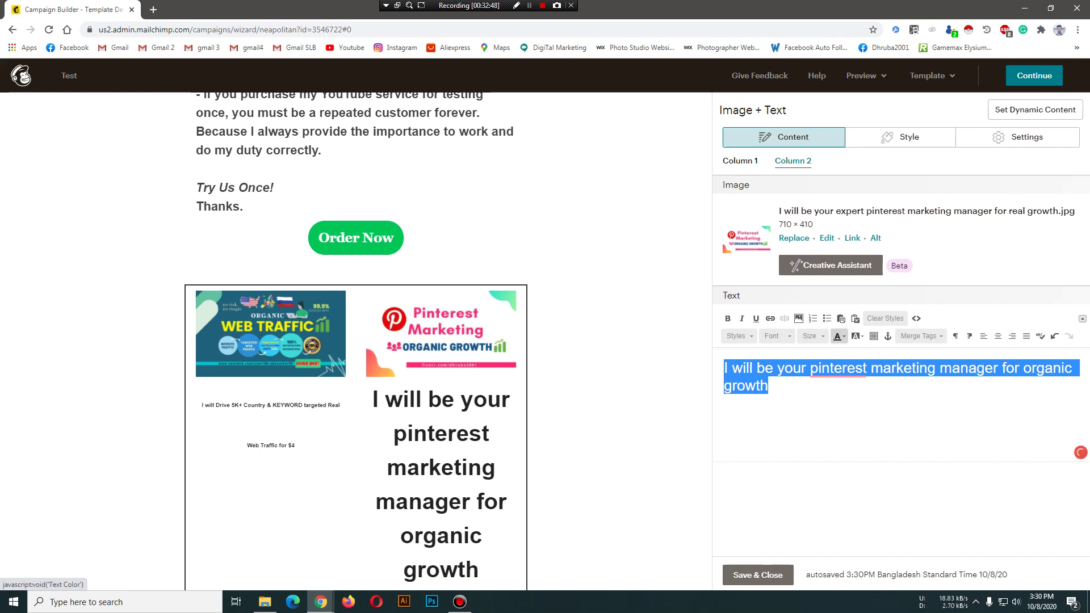
click(838, 336)
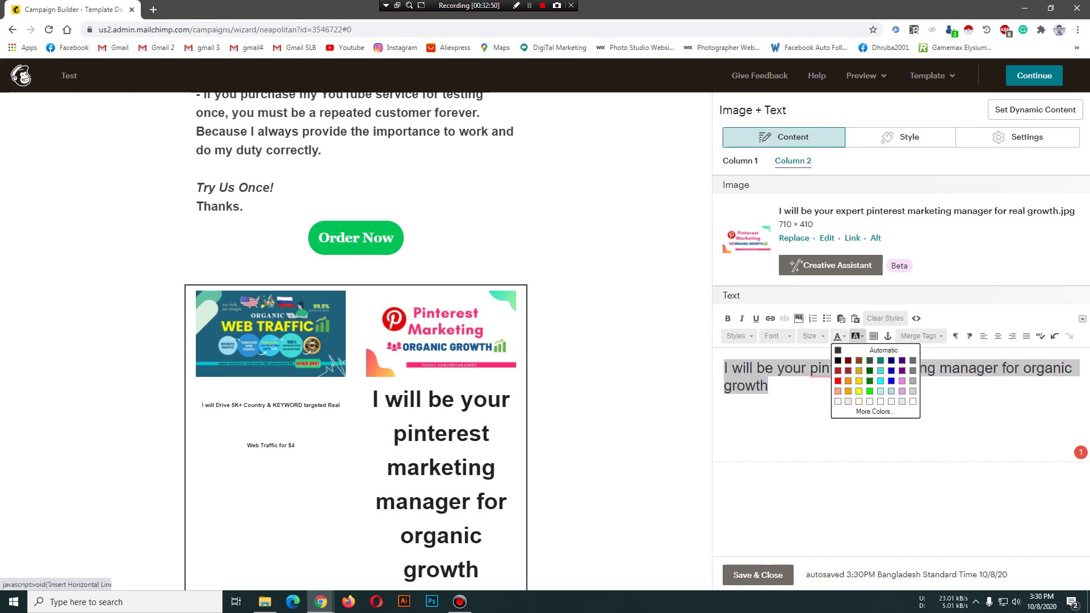
click(775, 336)
click(771, 366)
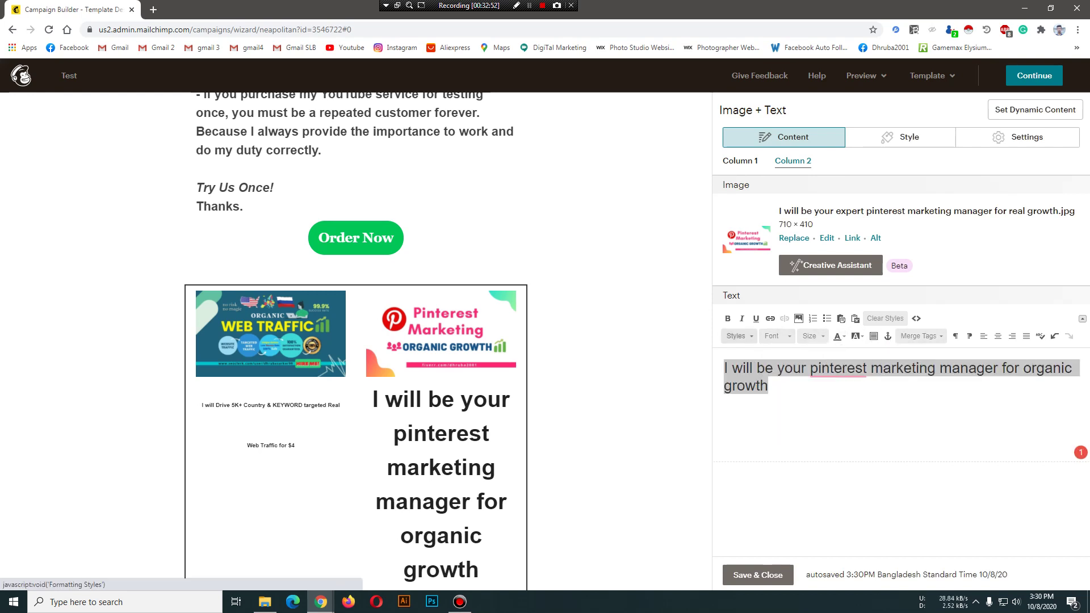
click(738, 336)
click(811, 336)
click(806, 366)
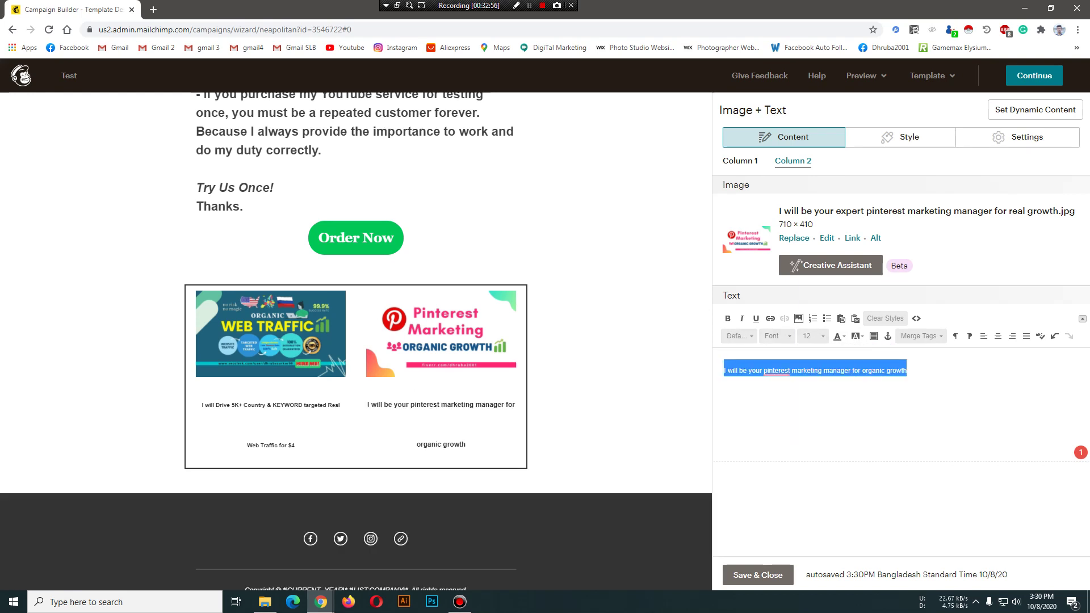
Select all of the Column 1 web-traffic caption and change it back to size 12
click(740, 160)
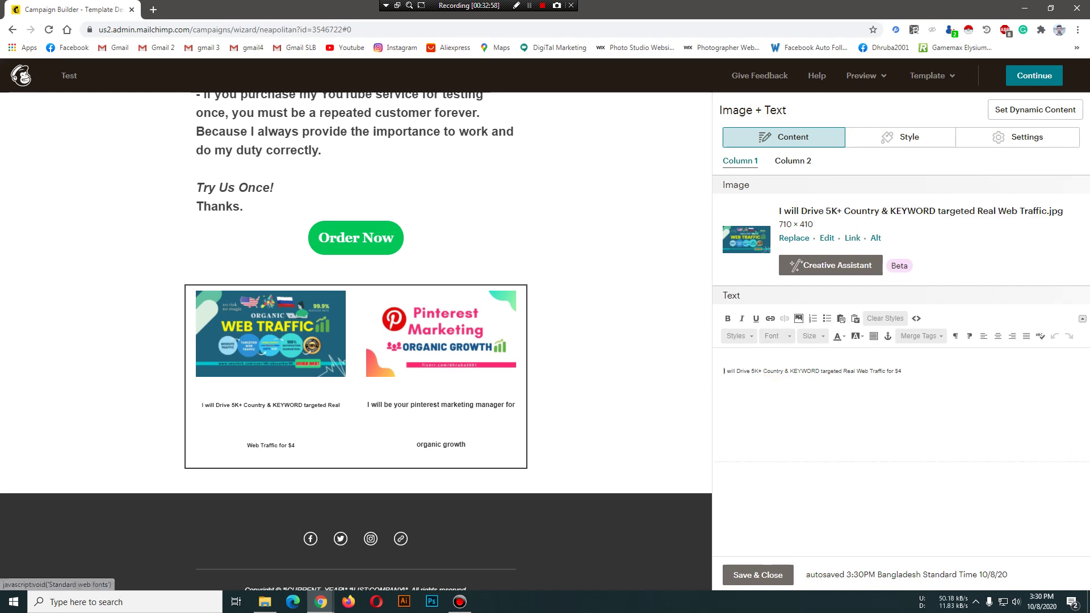
key(ctrl+a)
click(807, 336)
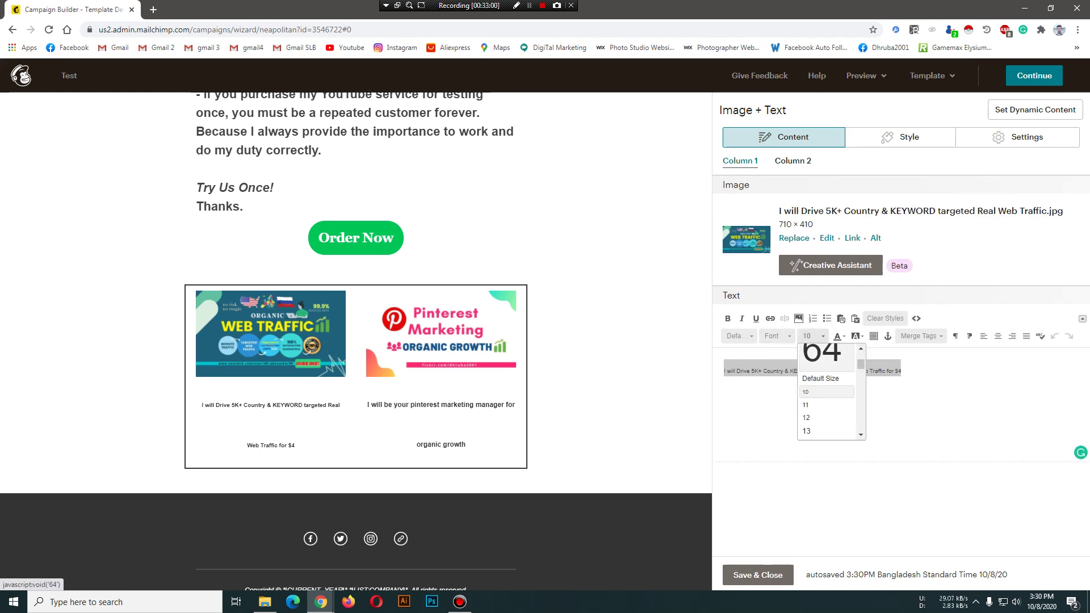
click(818, 418)
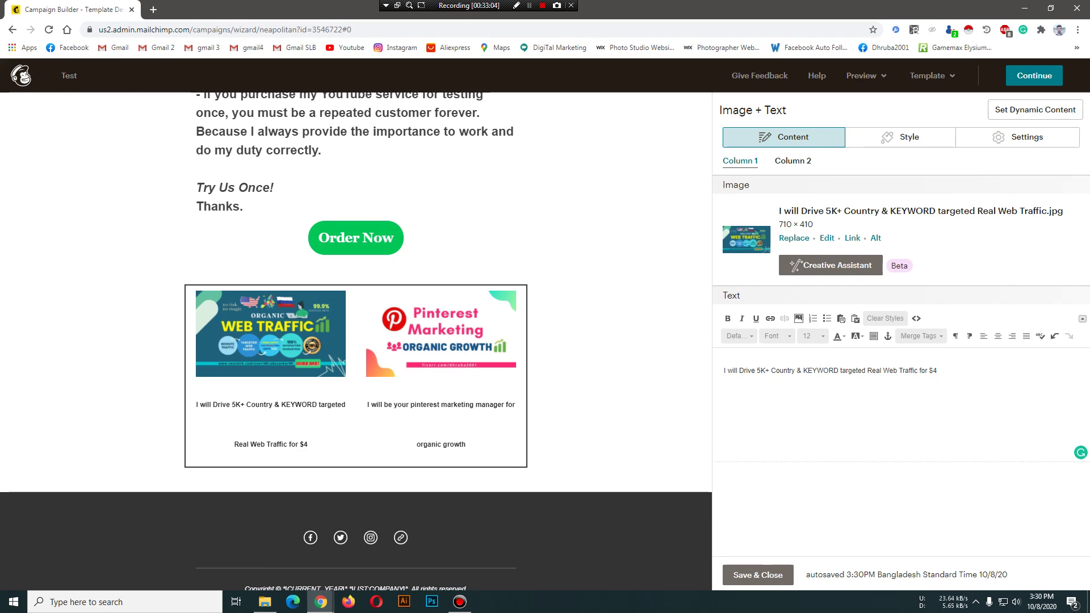
scroll(356, 341, up, 15)
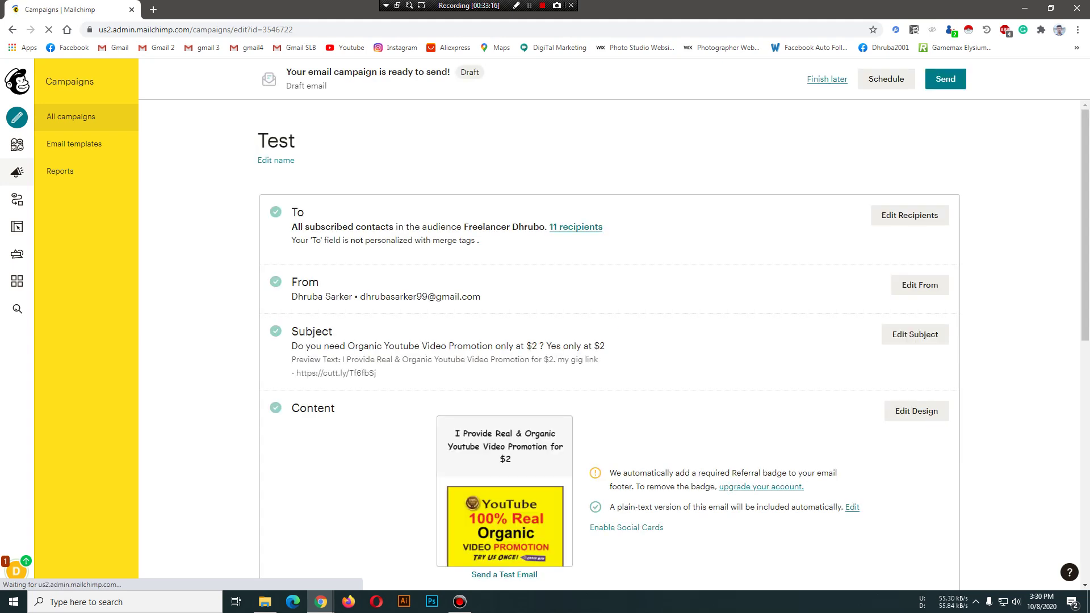
scroll(608, 340, down, 4)
scroll(609, 341, down, 4)
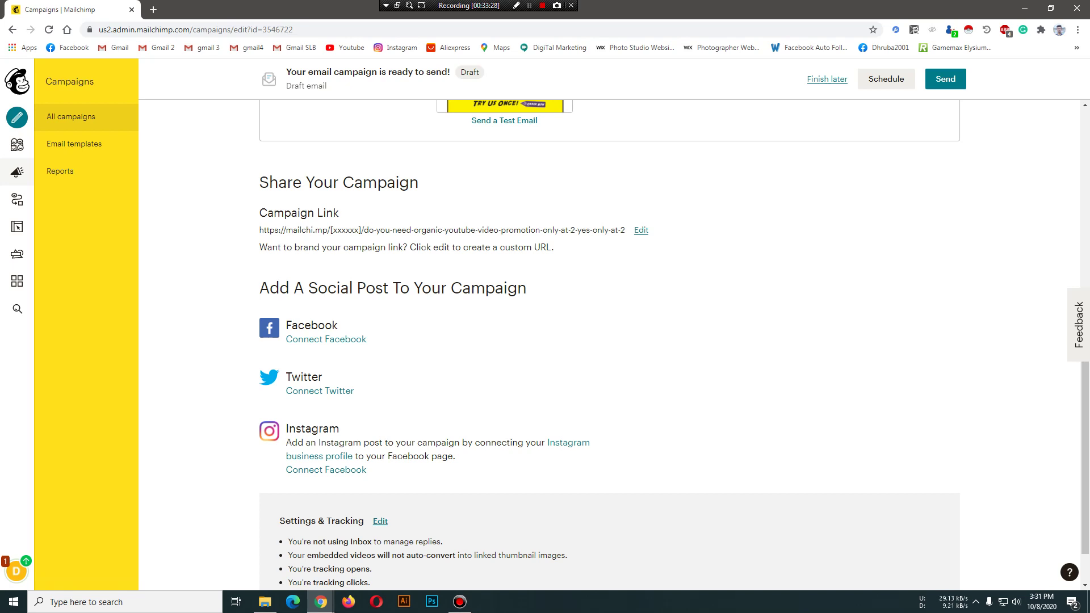
scroll(609, 341, down, 1)
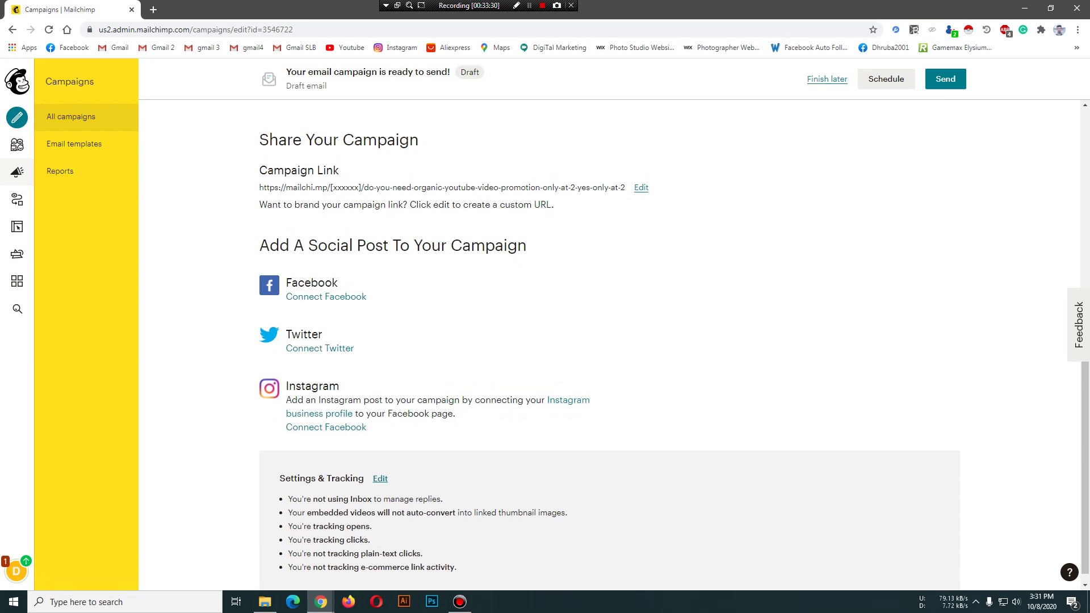
scroll(609, 354, up, 6)
scroll(609, 354, up, 3)
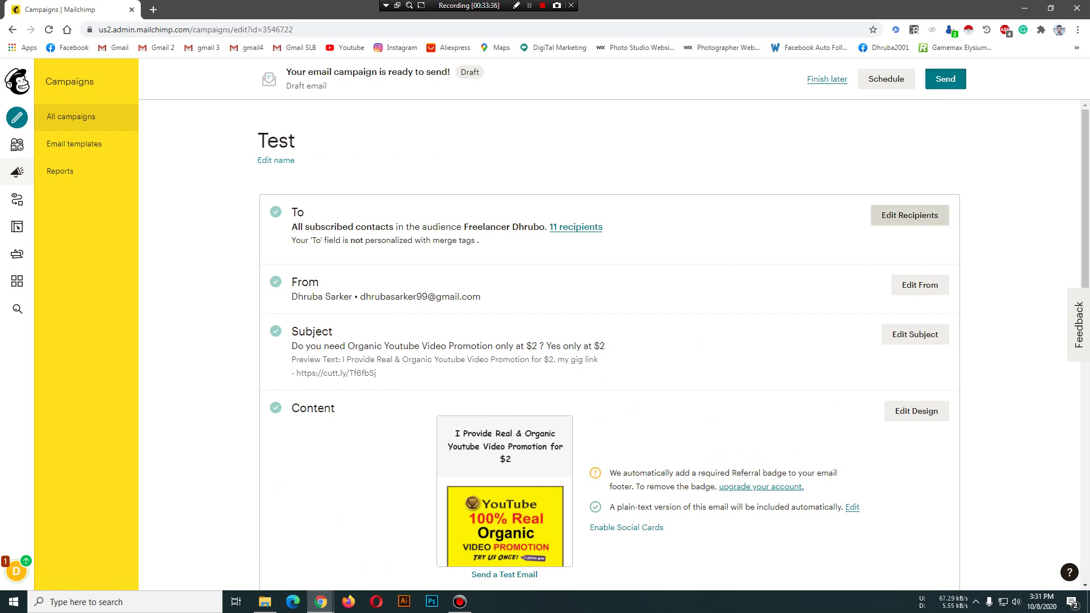
click(910, 215)
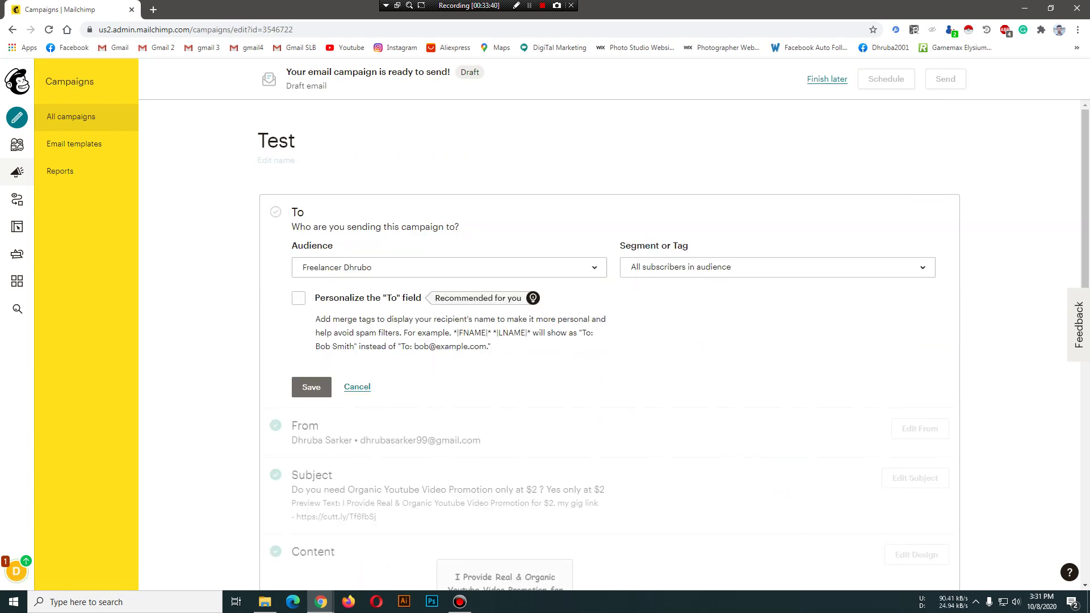
scroll(607, 340, down, 2)
scroll(607, 341, down, 4)
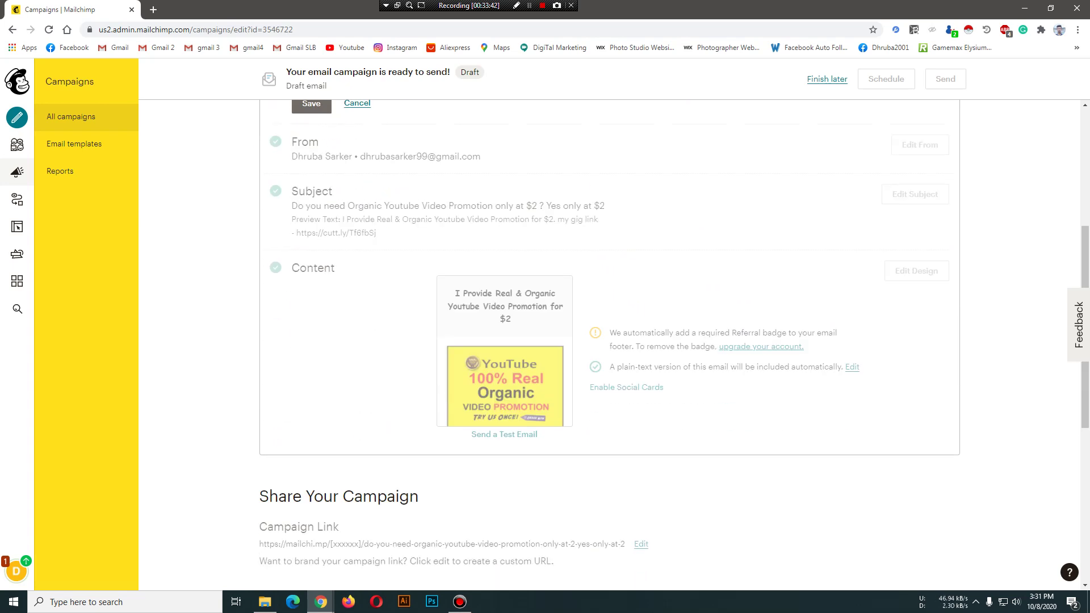
scroll(607, 341, up, 4)
scroll(607, 341, down, 5)
scroll(608, 341, down, 4)
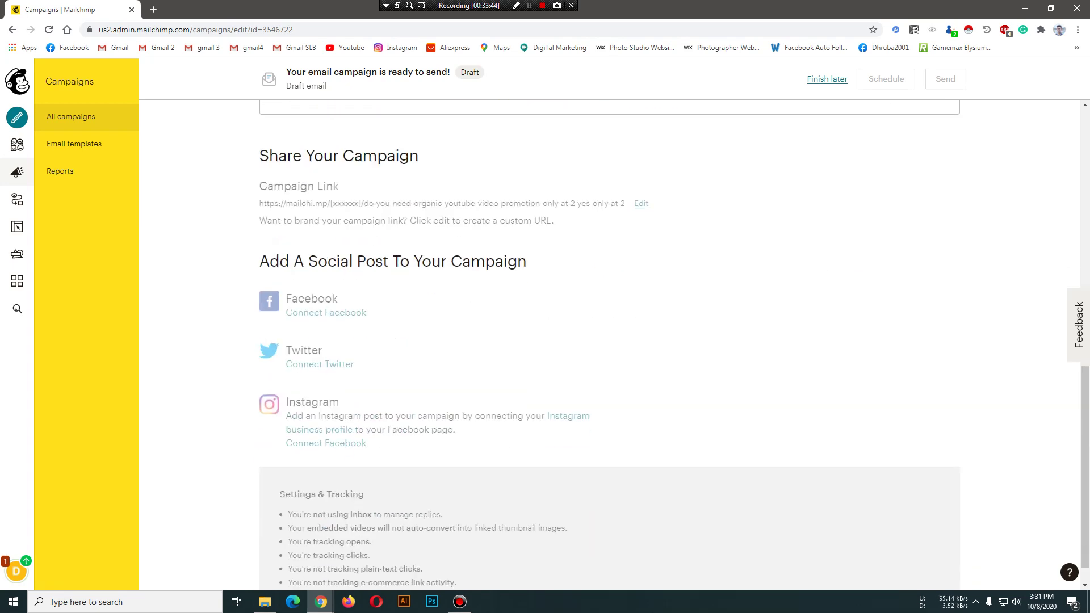
scroll(607, 340, up, 10)
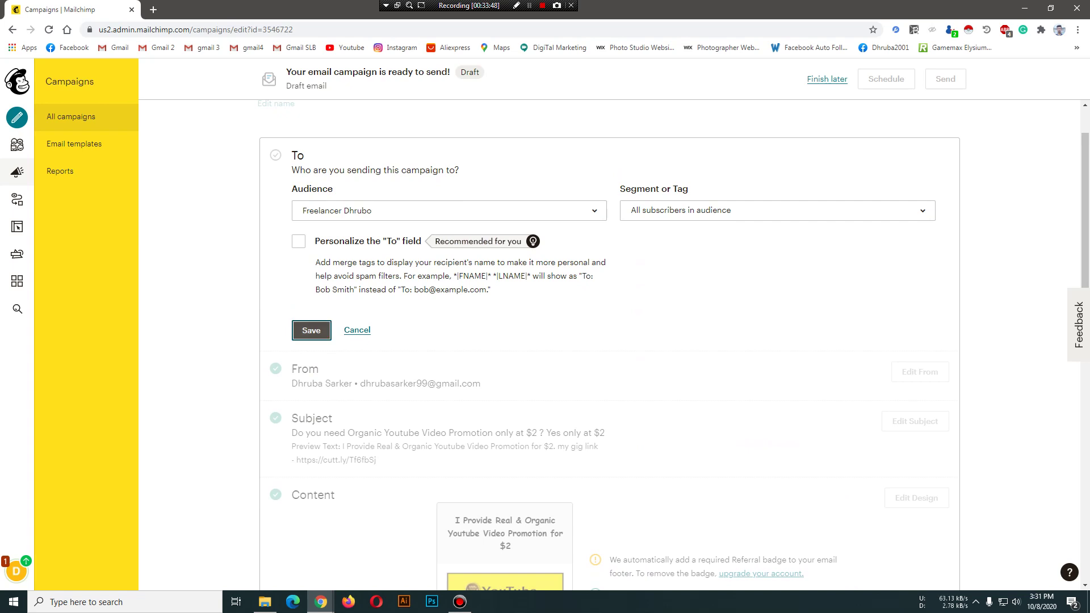
click(311, 331)
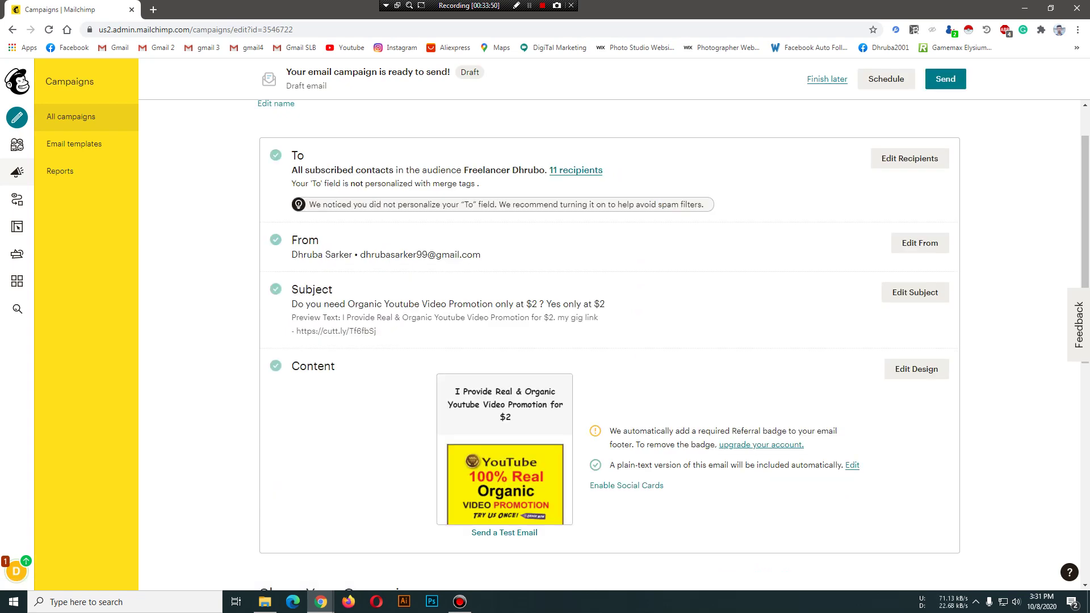
click(909, 159)
click(298, 241)
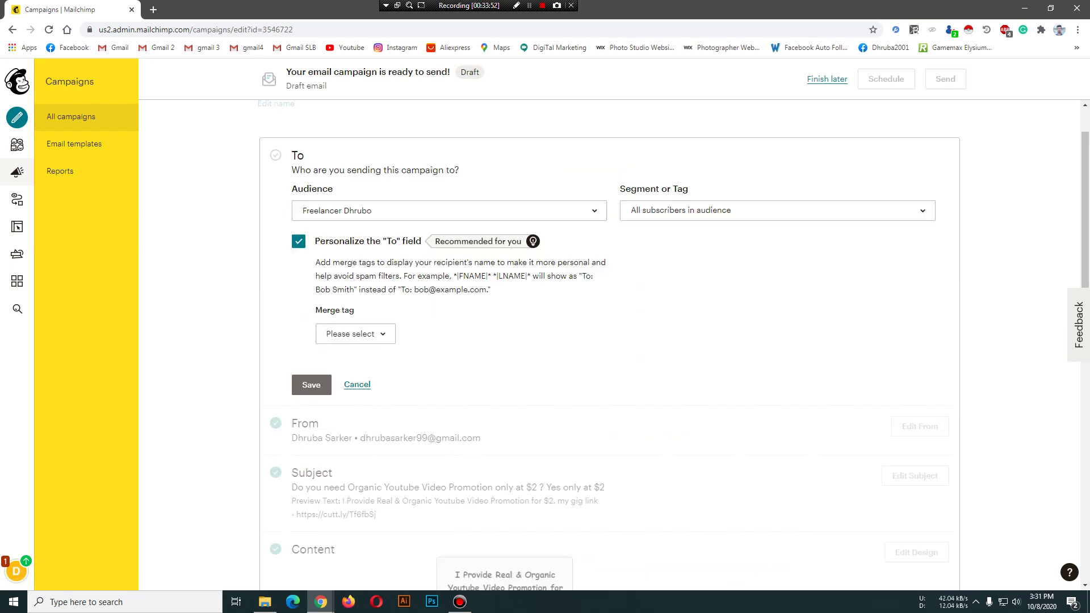
click(356, 334)
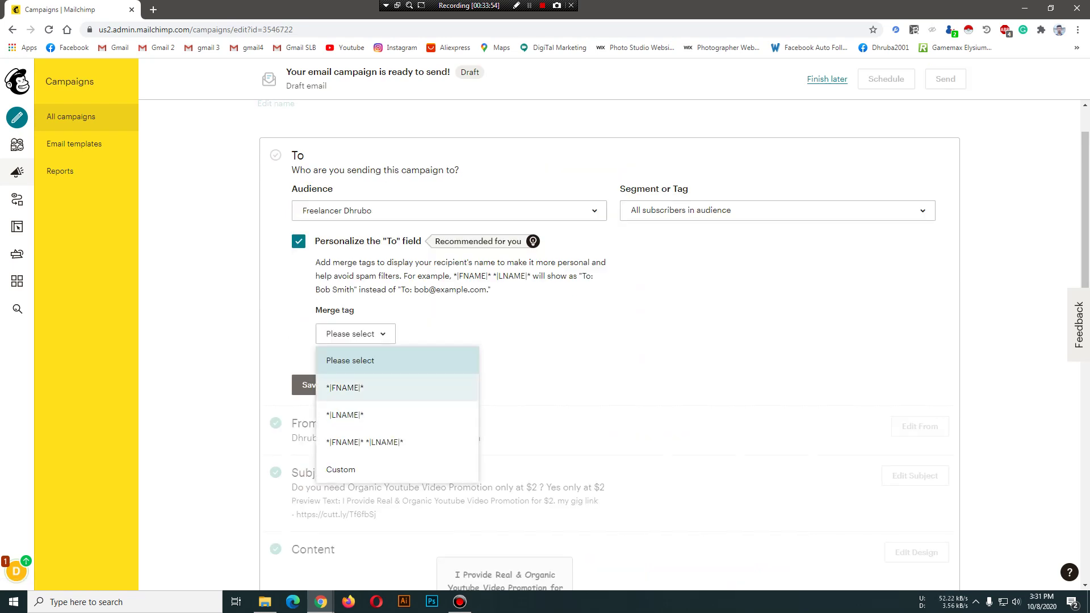
click(340, 470)
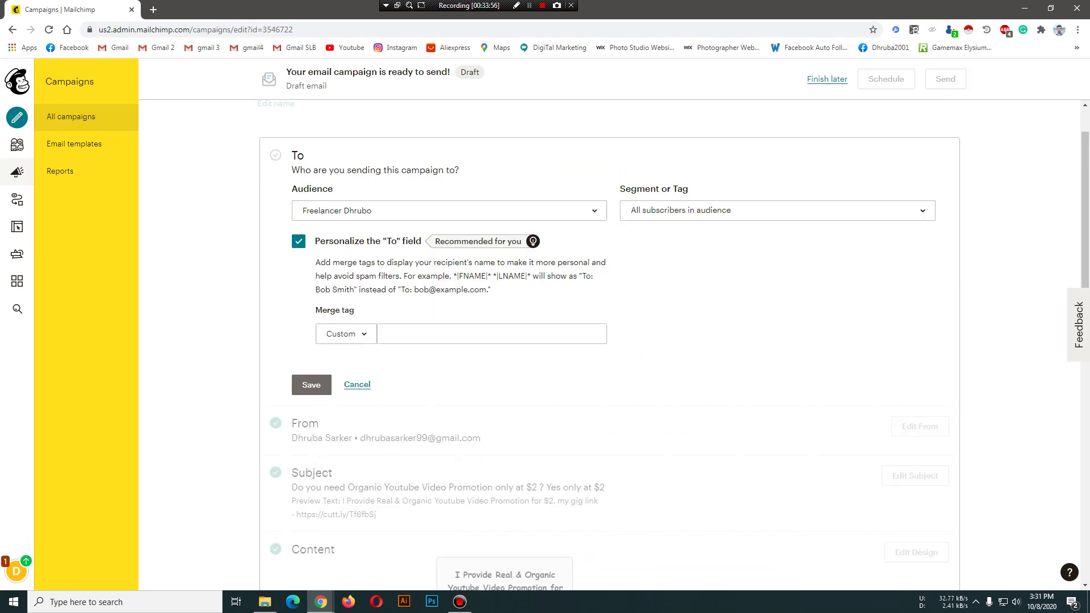
click(346, 334)
click(341, 360)
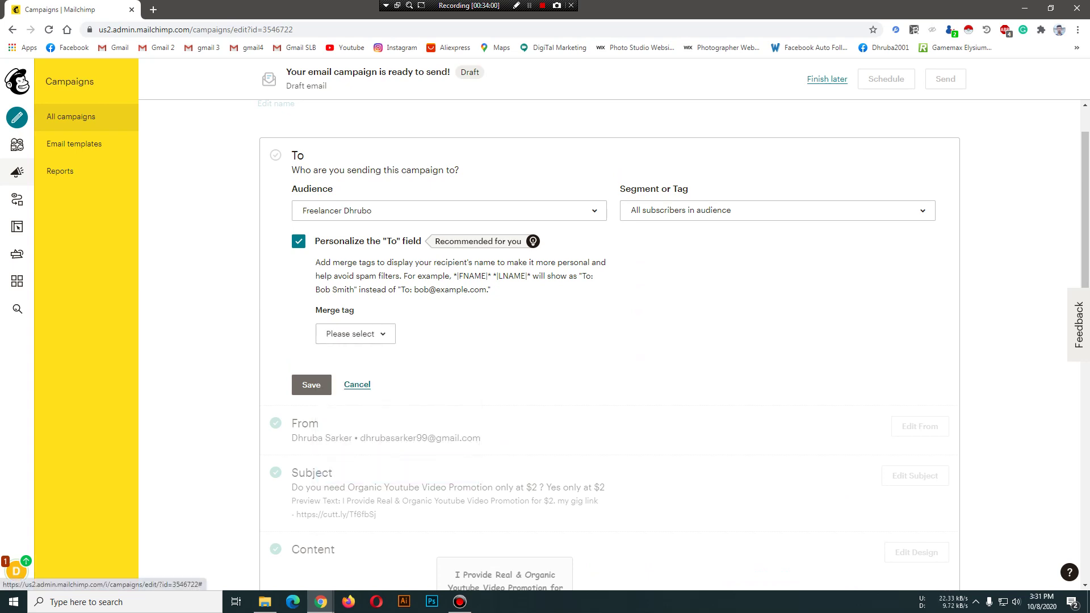
click(357, 385)
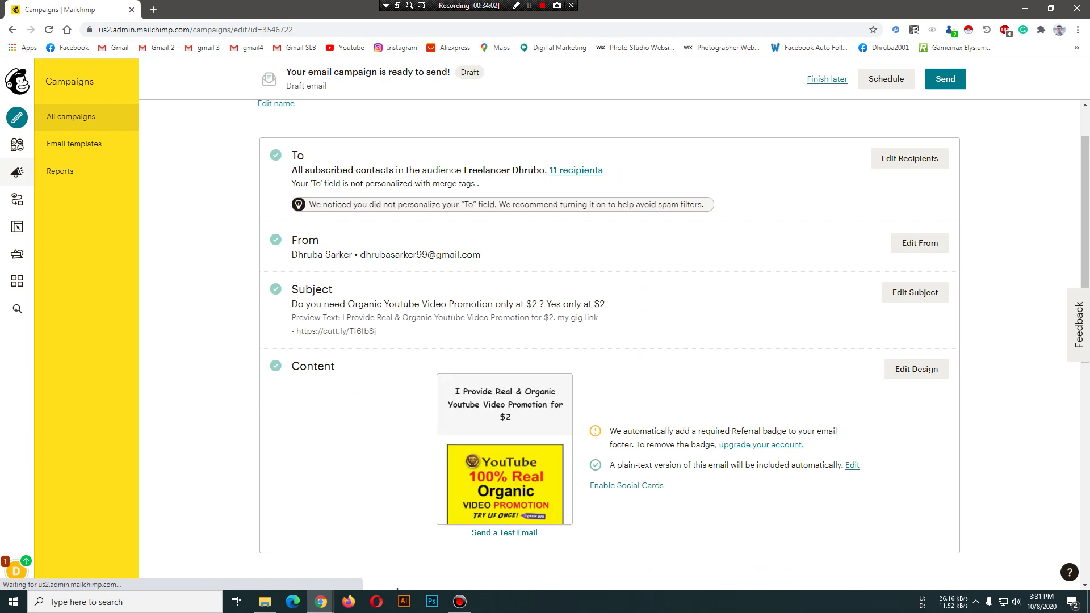
Open the 11-recipient list, enlarge the popup, and show 100 recipients per page
click(576, 171)
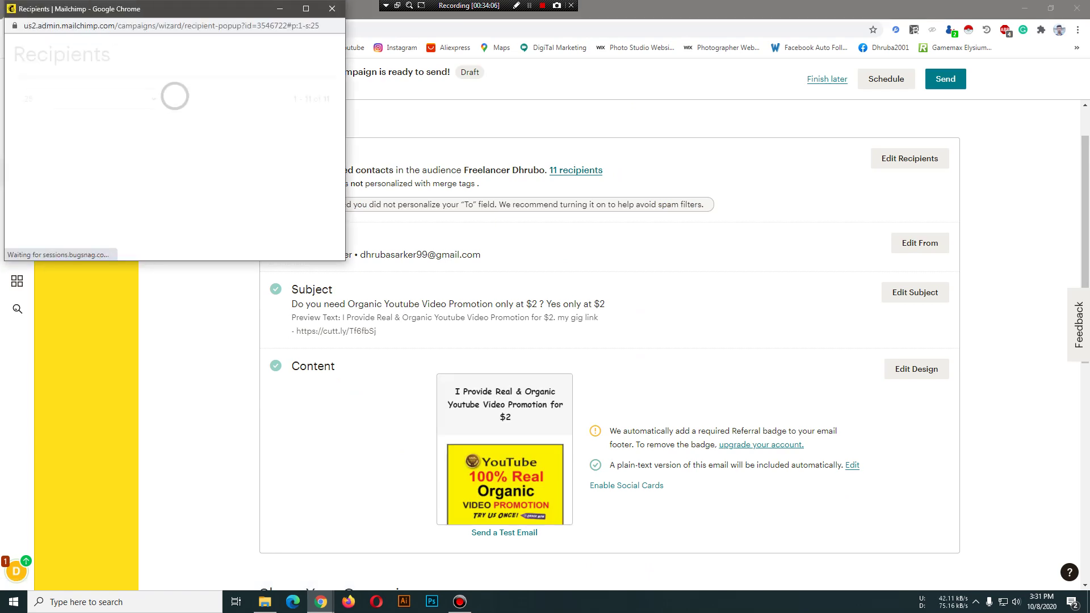
drag(344, 260, 865, 450)
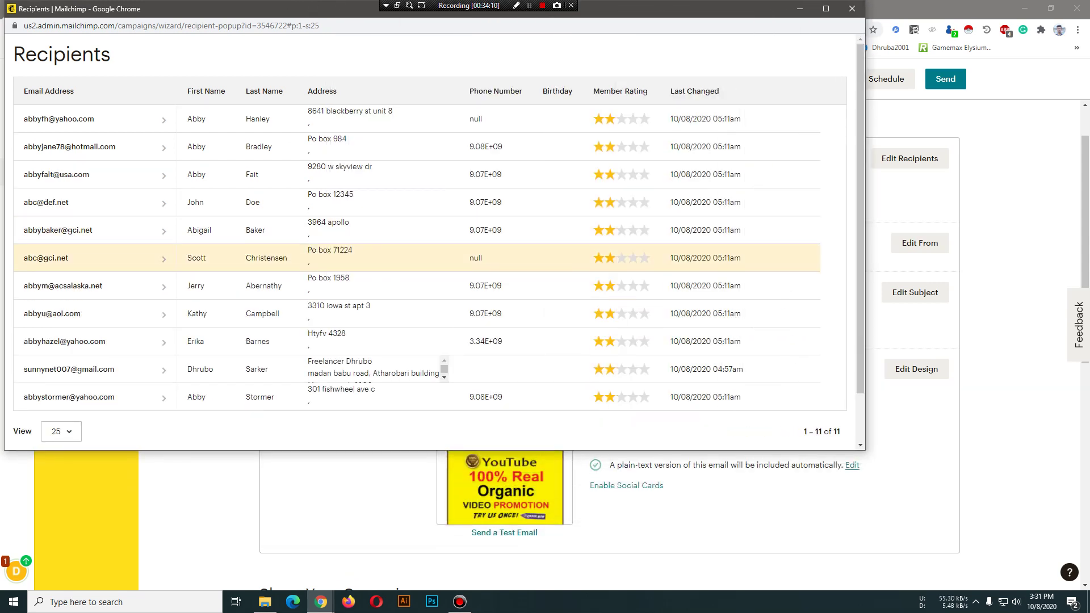
scroll(860, 221, down, 1)
scroll(438, 238, up, 1)
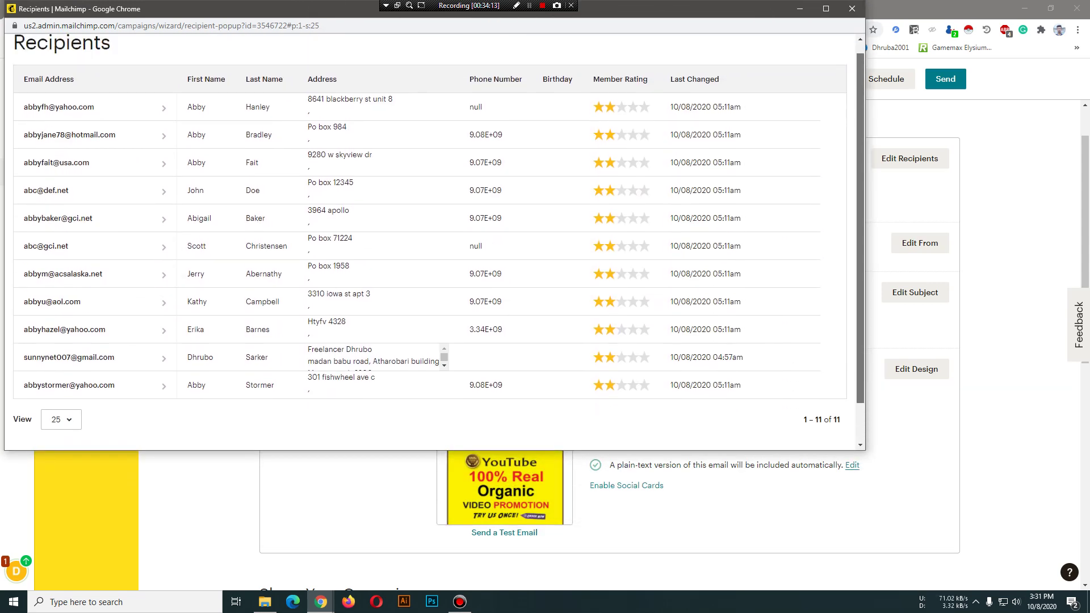
scroll(438, 239, down, 3)
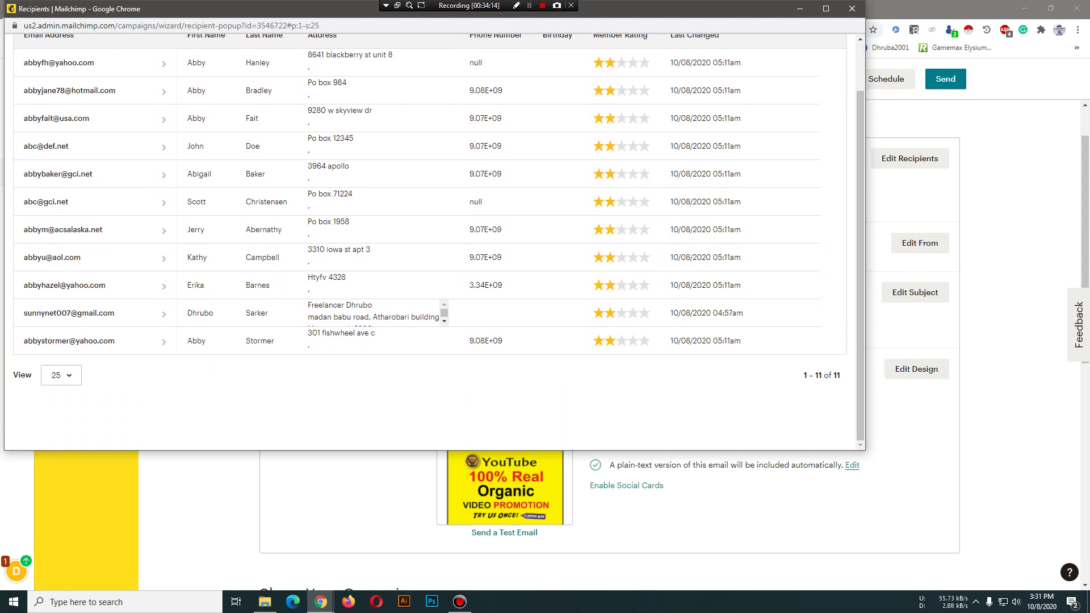
click(61, 376)
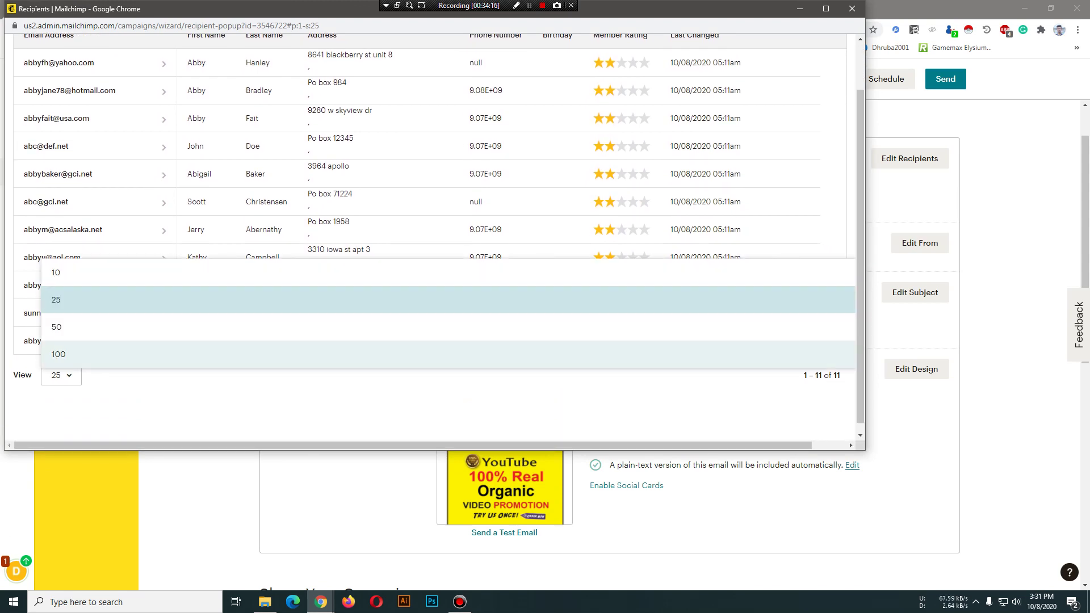
click(57, 353)
scroll(438, 230, up, 1)
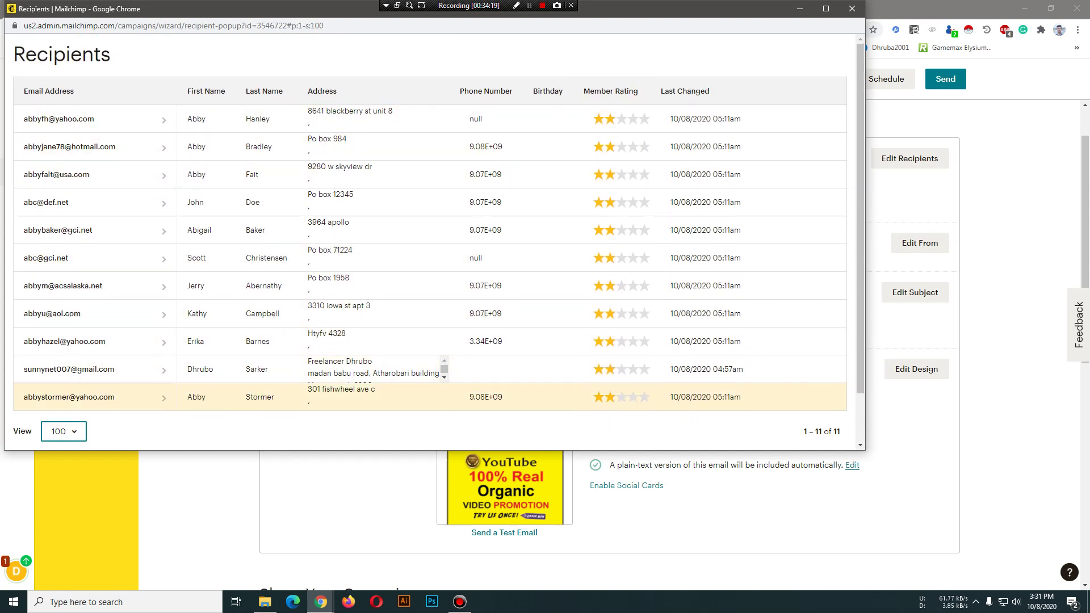
scroll(438, 232, down, 2)
scroll(438, 233, up, 1)
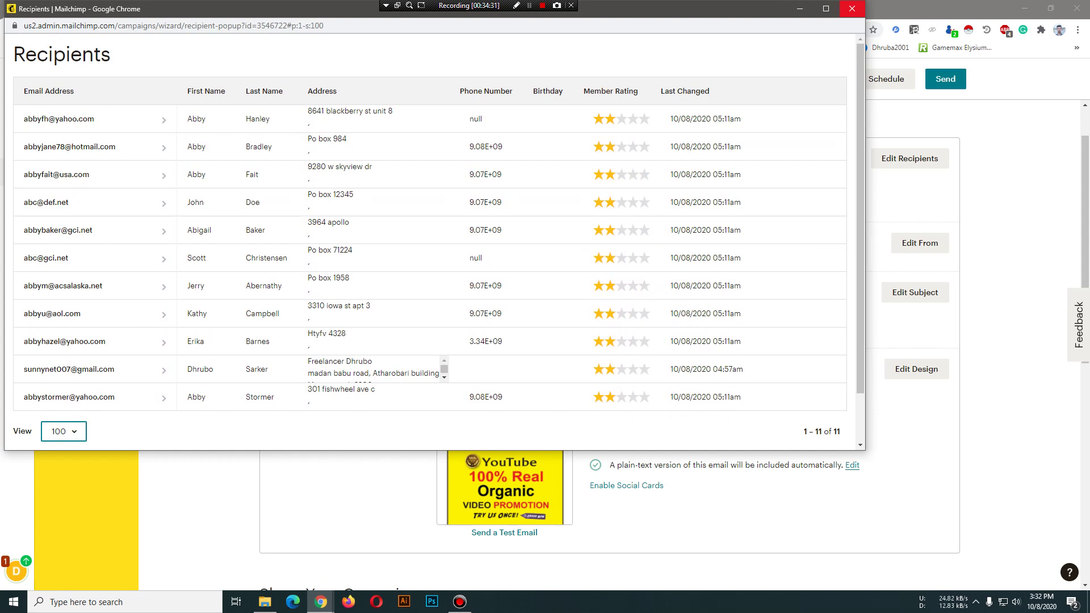
Close the Recipients popup and send the Test campaign now to all 11 subscribers
click(851, 8)
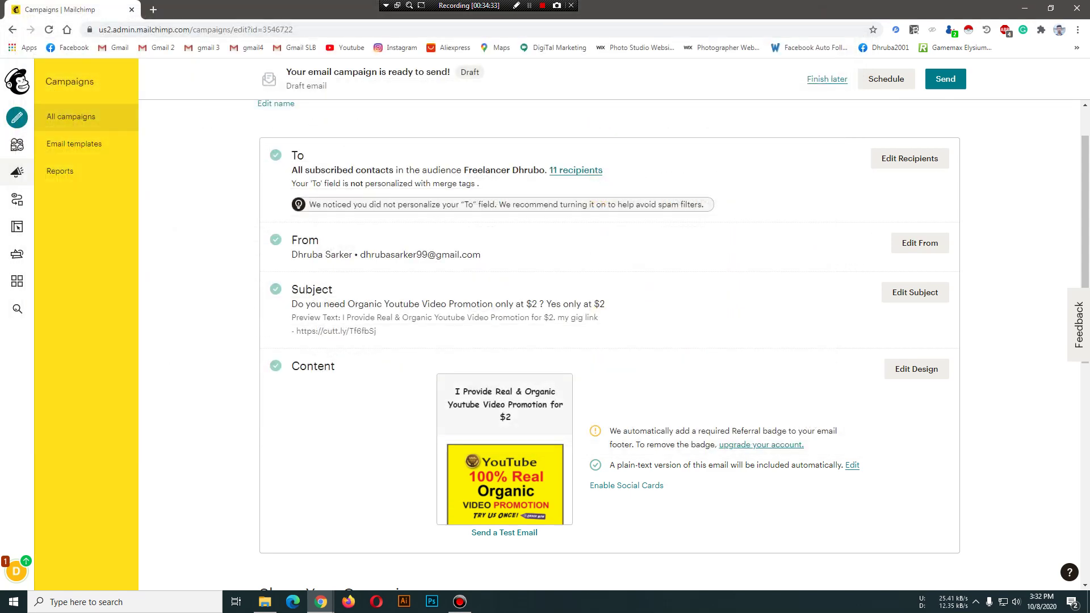
scroll(608, 357, down, 2)
scroll(608, 357, up, 4)
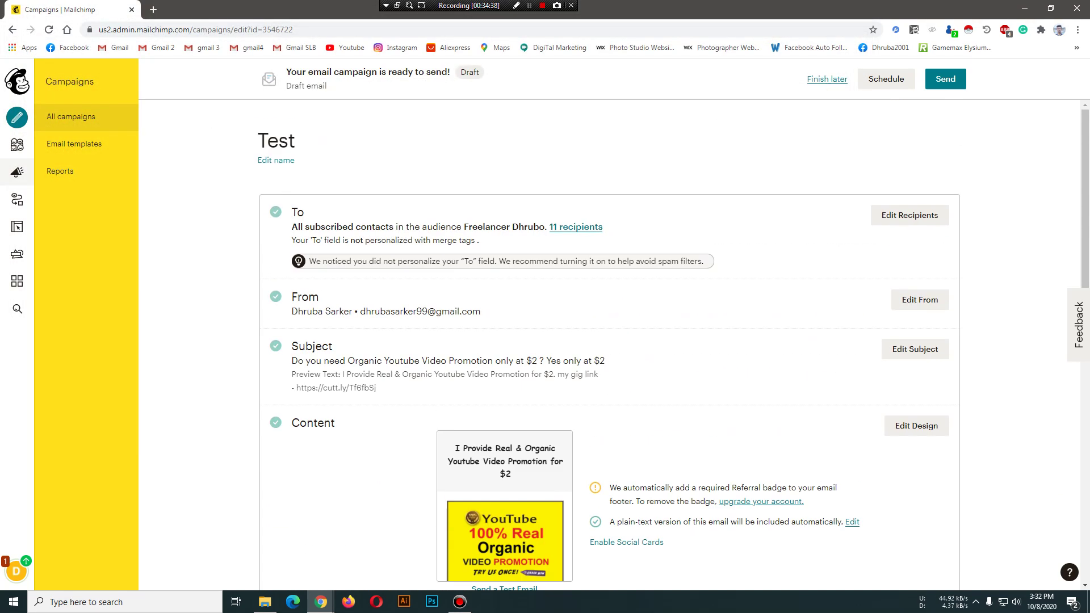
click(945, 78)
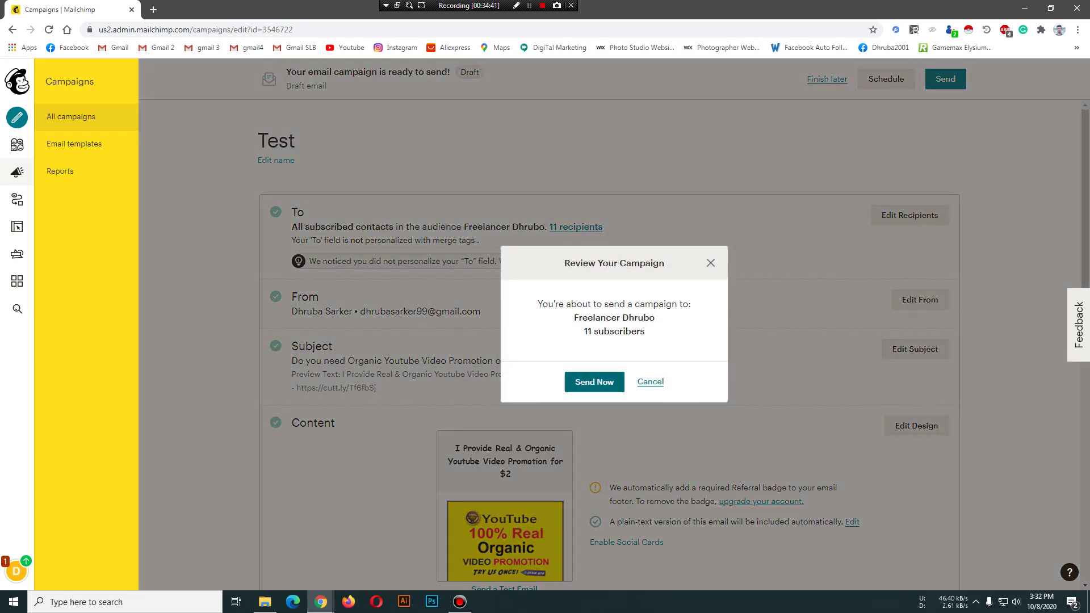
click(594, 382)
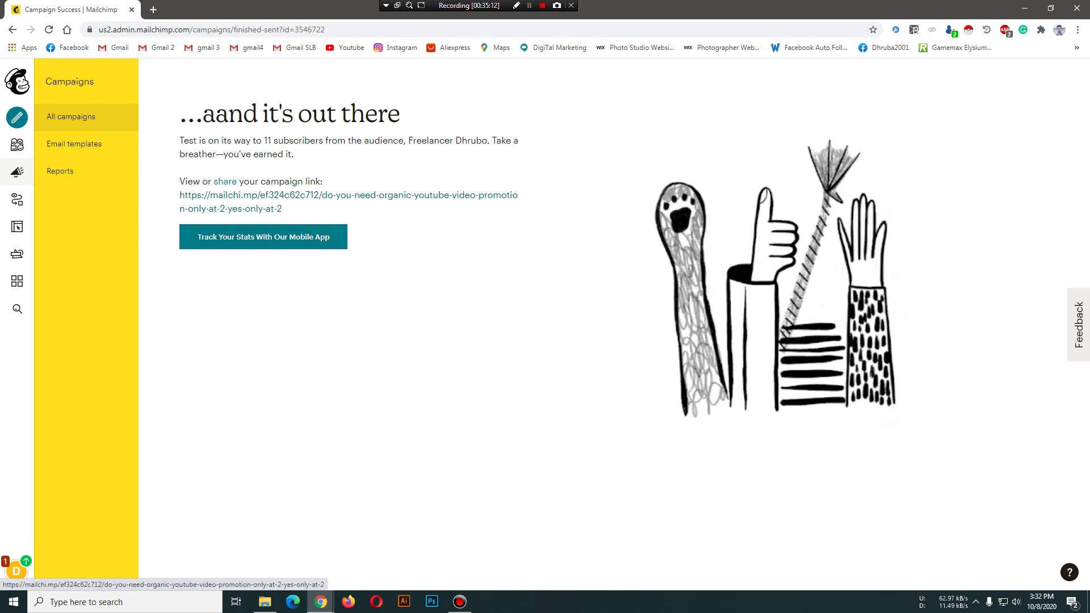
Open the sent email's web version in a new tab and scroll through it
click(341, 196)
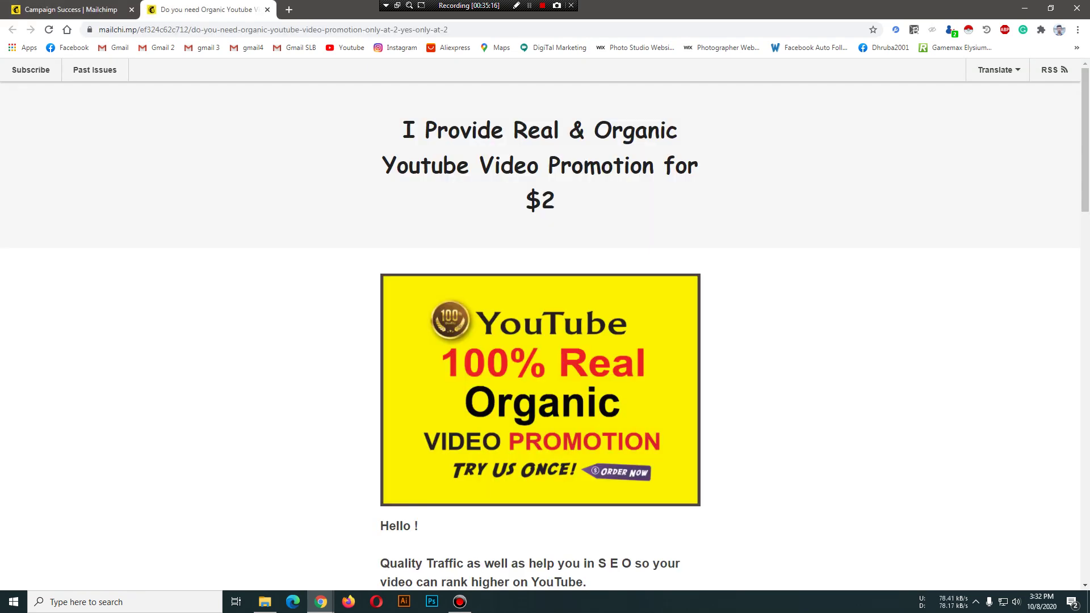
scroll(540, 335, down, 20)
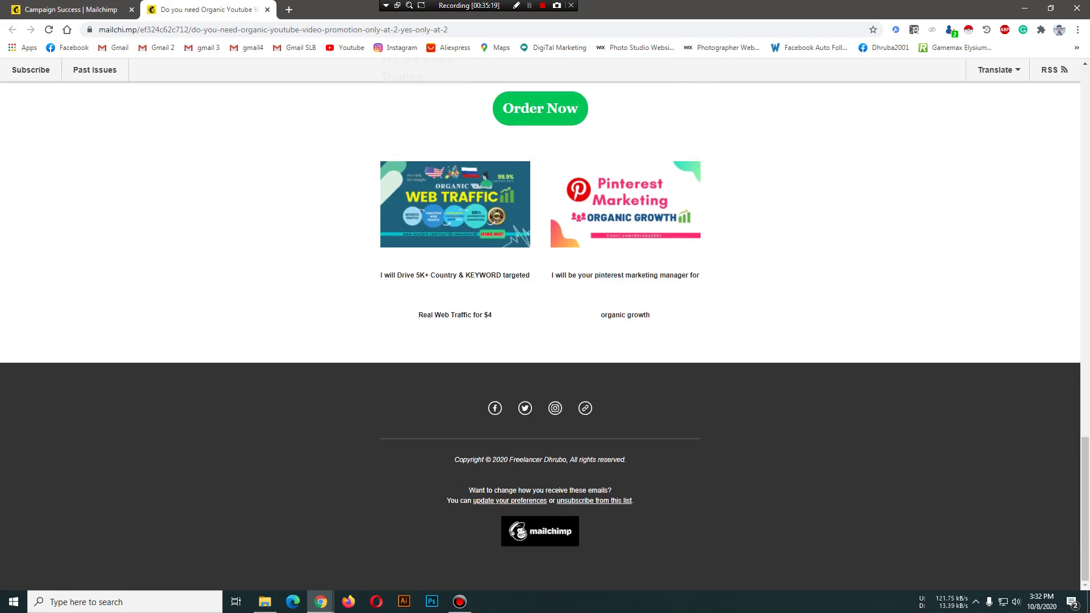
scroll(540, 335, up, 20)
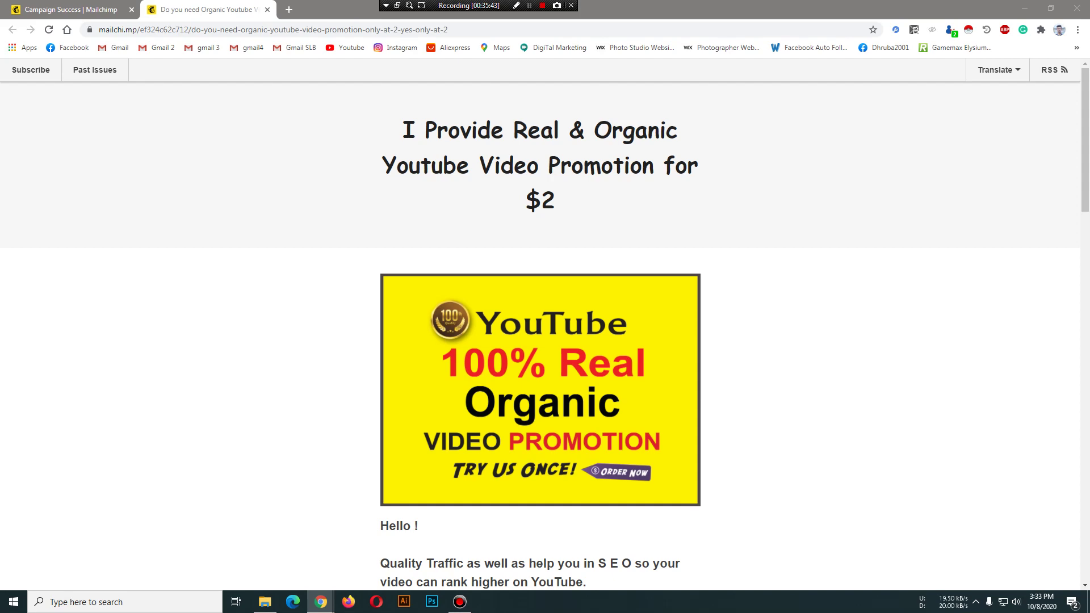
scroll(540, 335, down, 20)
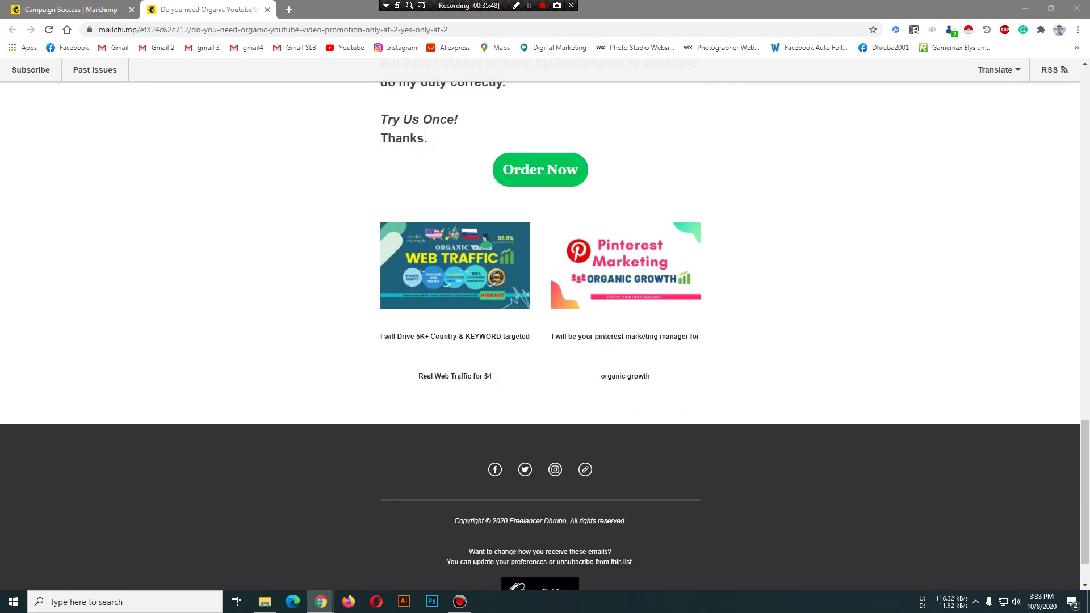
Open the YouTube promotion gig from the email's Order Now link, then close that tab
click(540, 170)
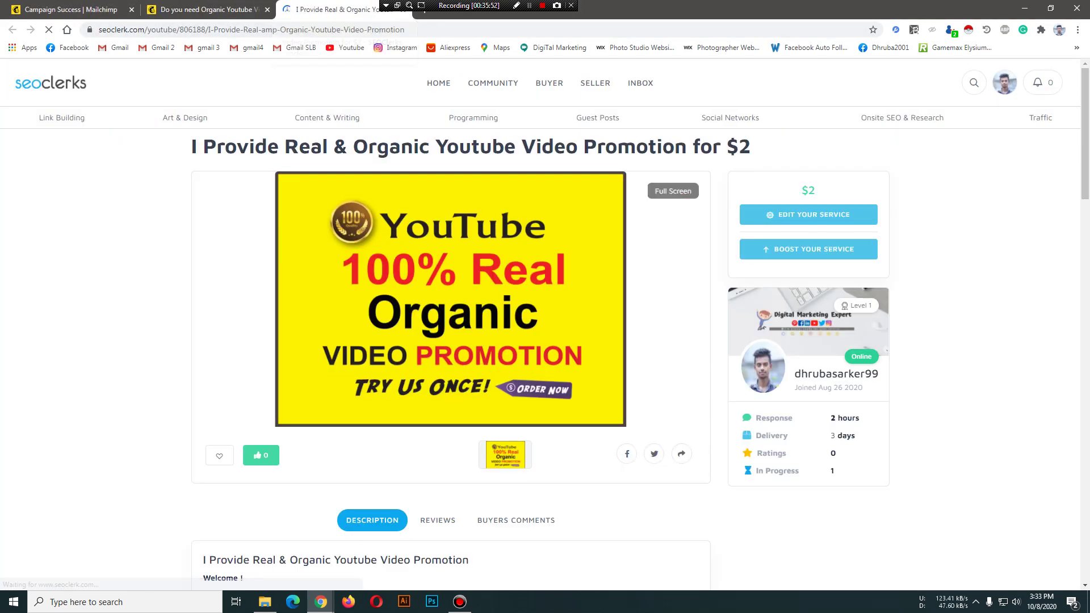
key(ctrl+w)
key(ctrl+w)
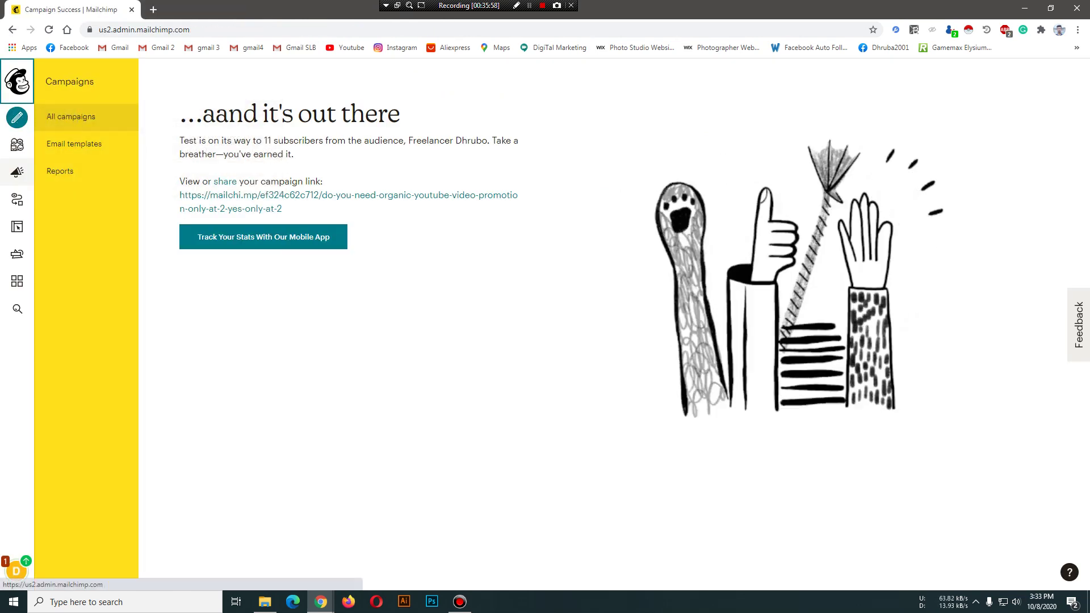
Go to the Mailchimp dashboard and scroll through the completed Test campaign and audience total of 11
click(17, 81)
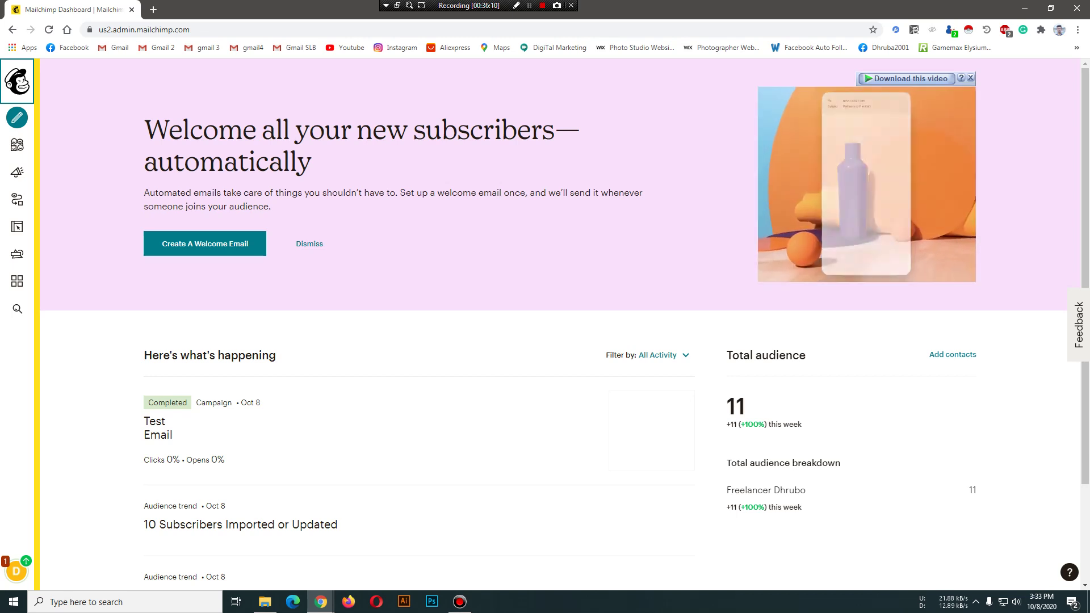
scroll(560, 323, down, 2)
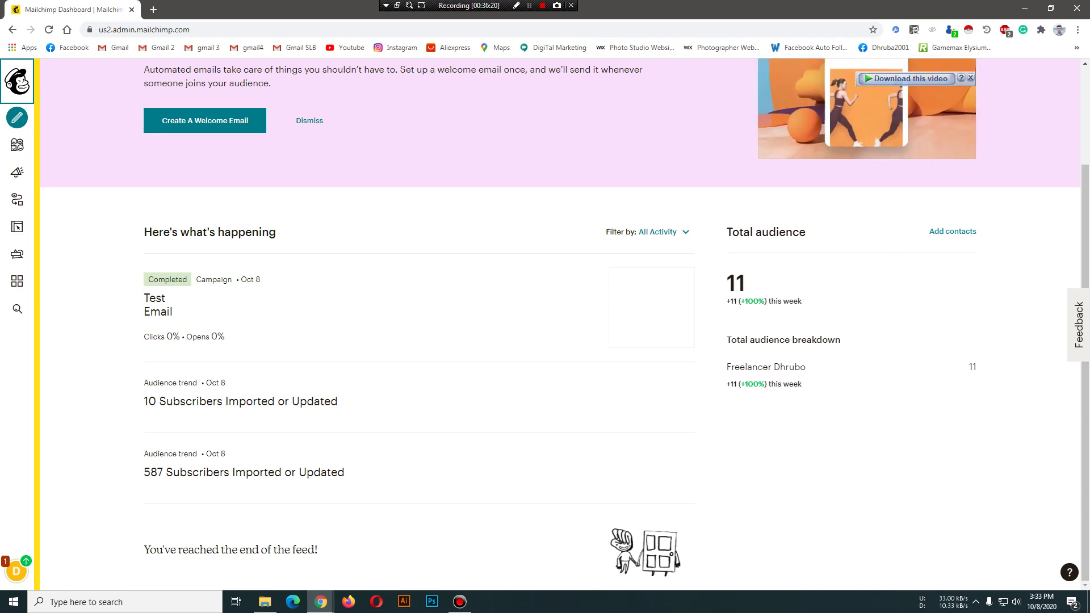
scroll(420, 431, up, 2)
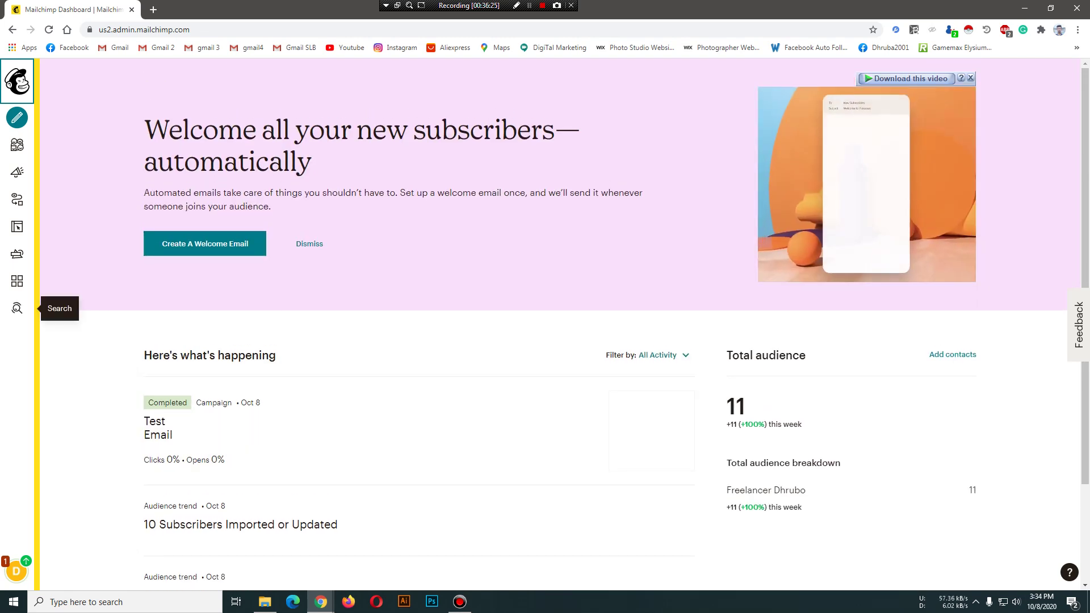
Browse the Integrations page and Content Studio's My Files, Creative Assistant and Instagram sections
click(17, 281)
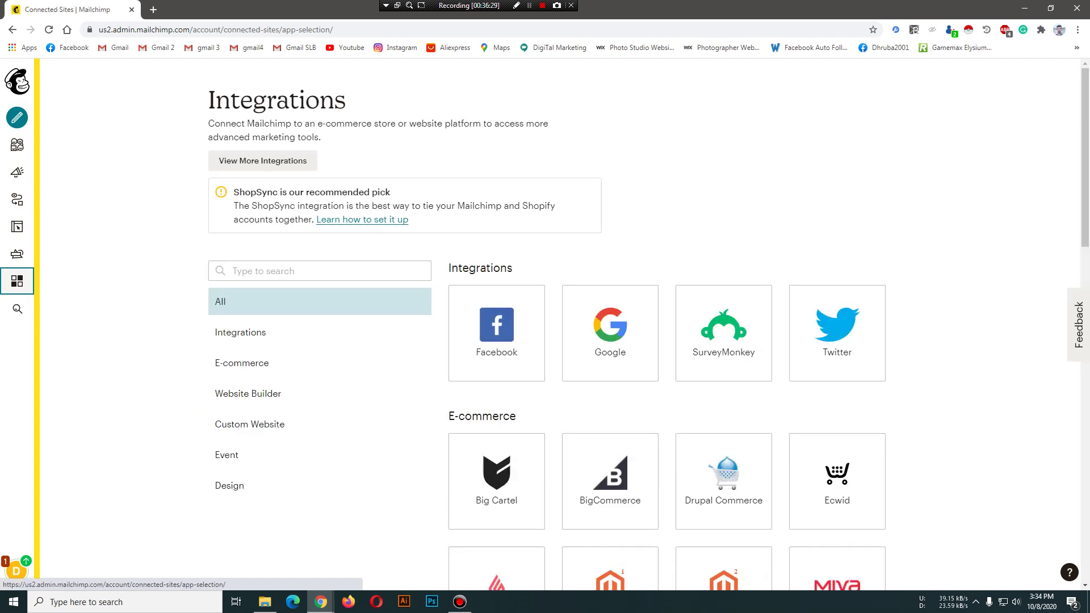
scroll(17, 267, down, 2)
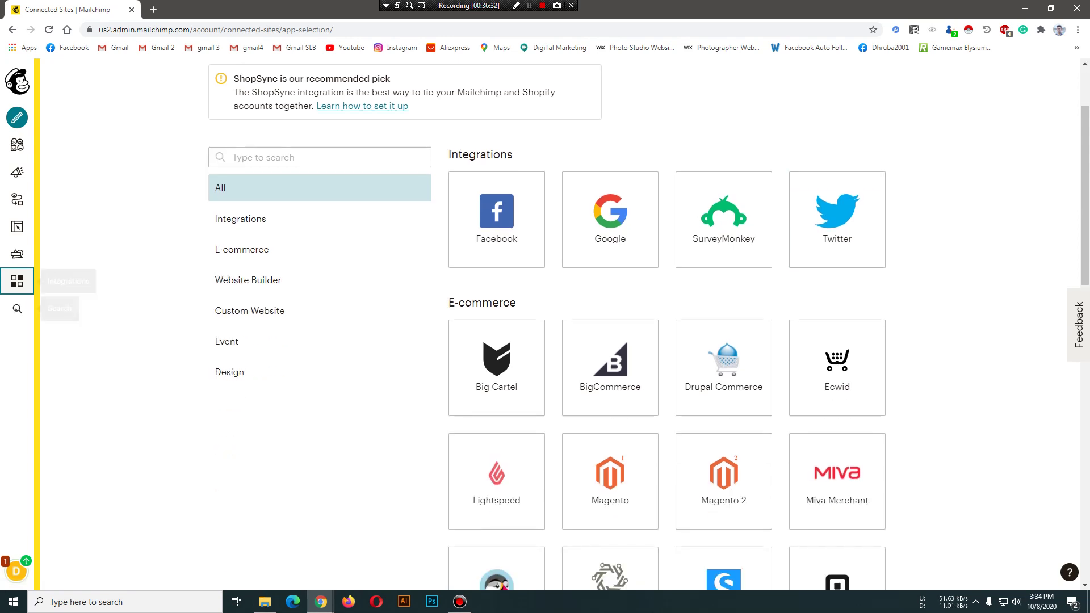
click(17, 253)
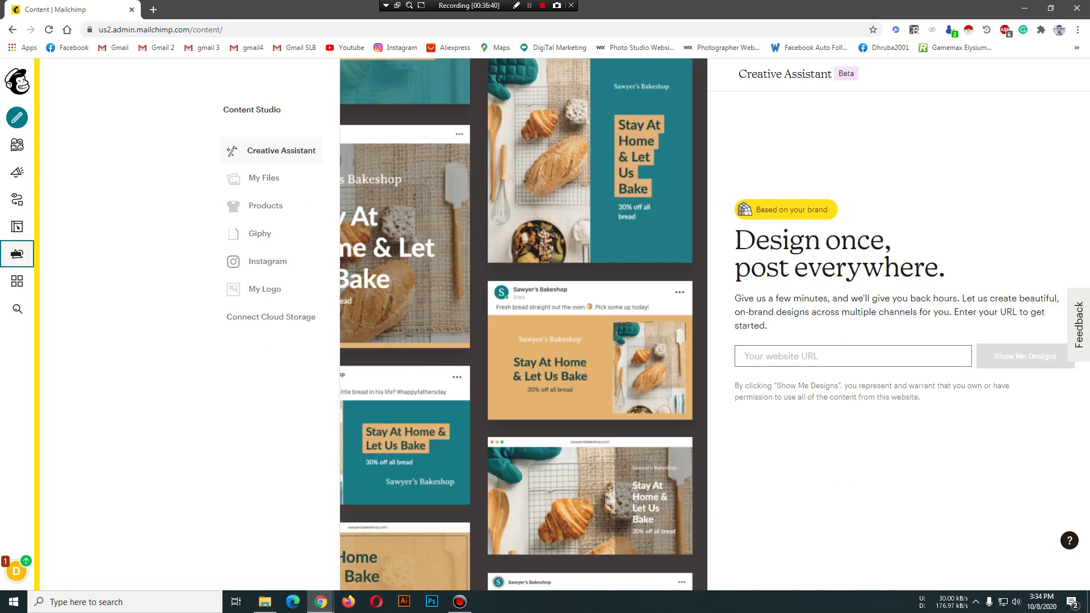
click(264, 177)
click(283, 158)
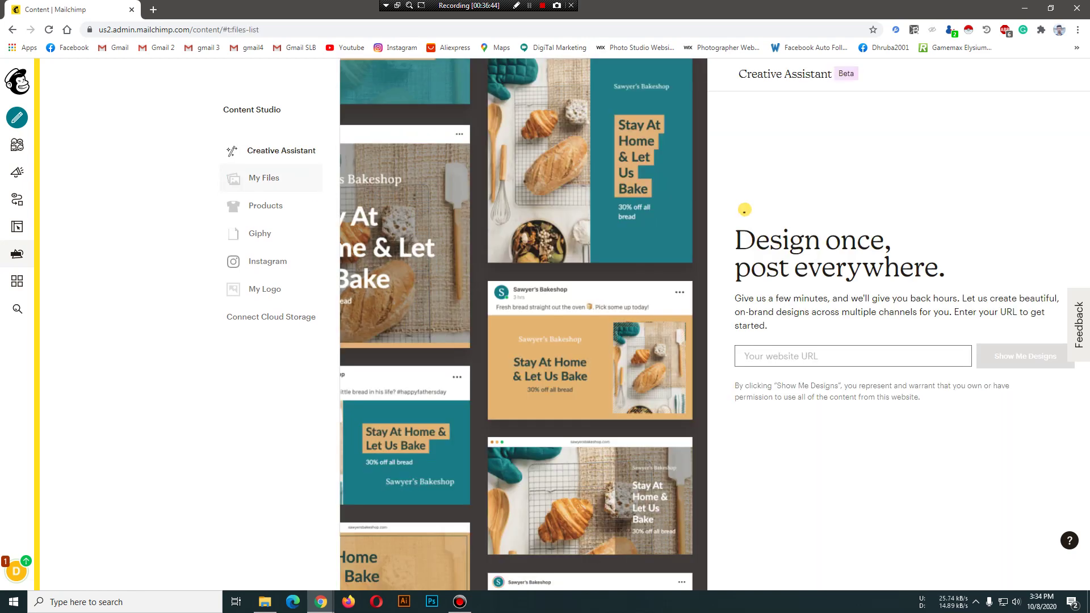
click(268, 261)
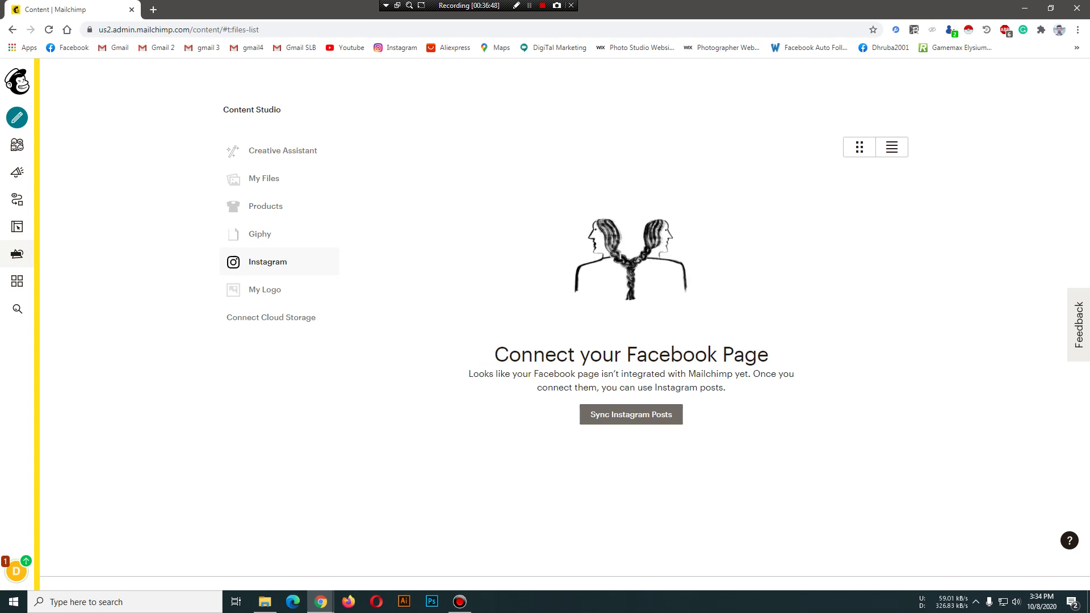
click(264, 178)
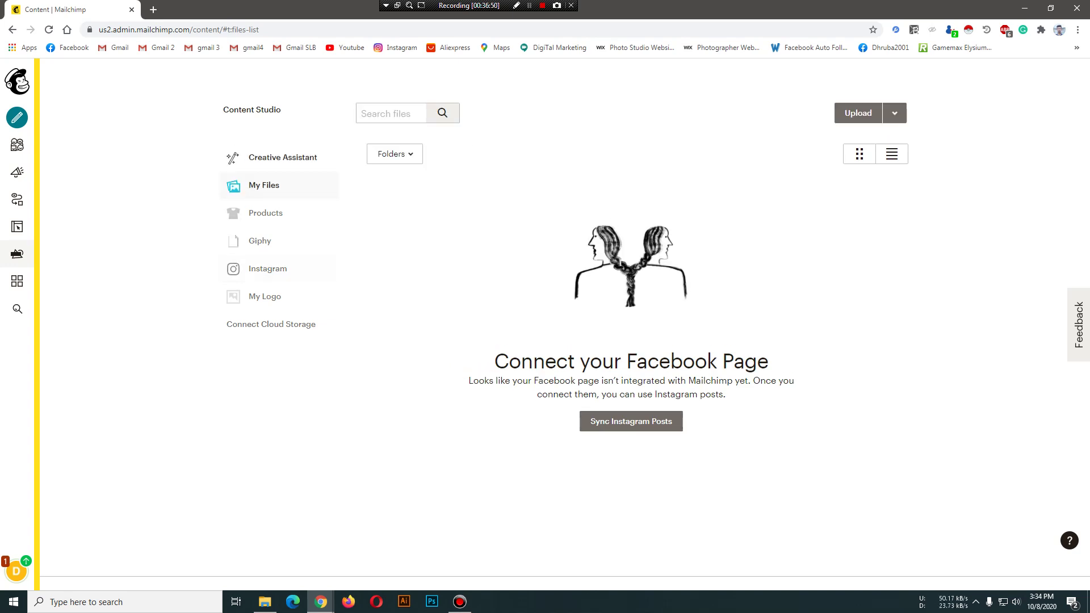
Visit the Website and Customer Journeys pages, ending on the Campaigns list
click(17, 227)
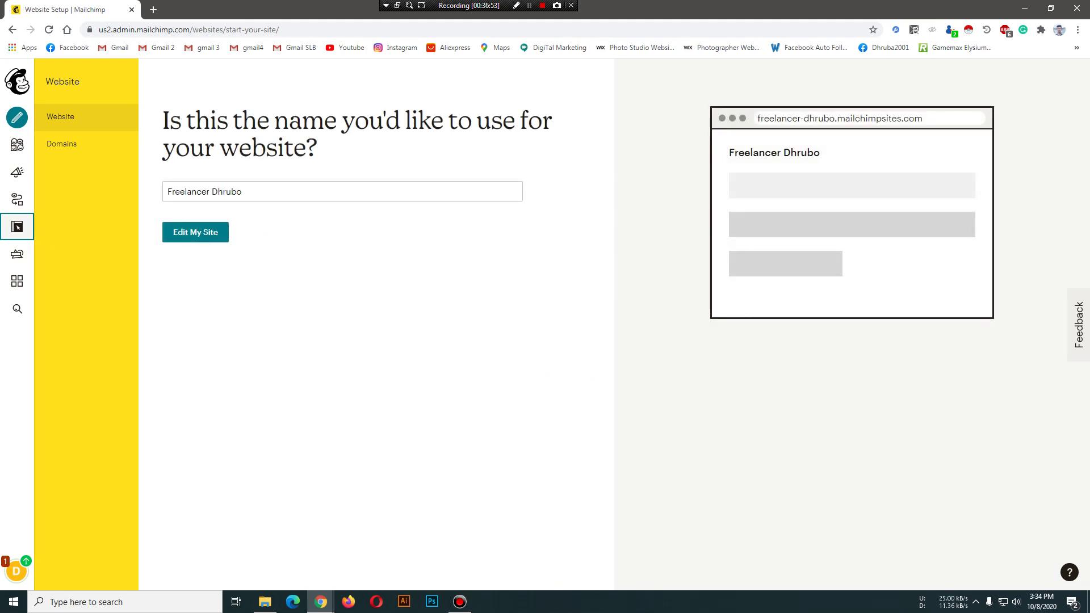
click(17, 200)
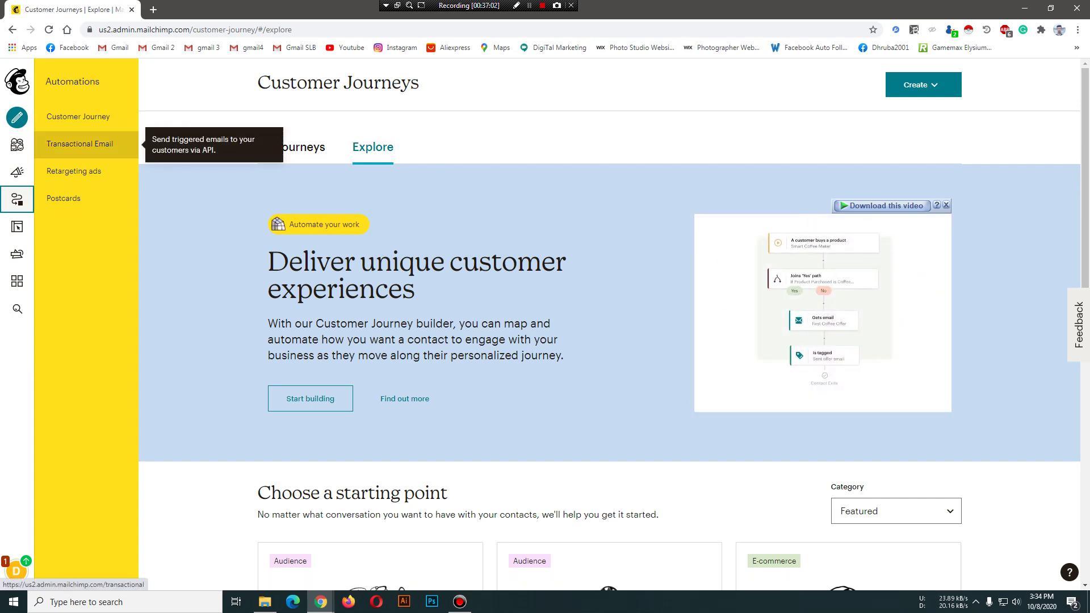
click(17, 171)
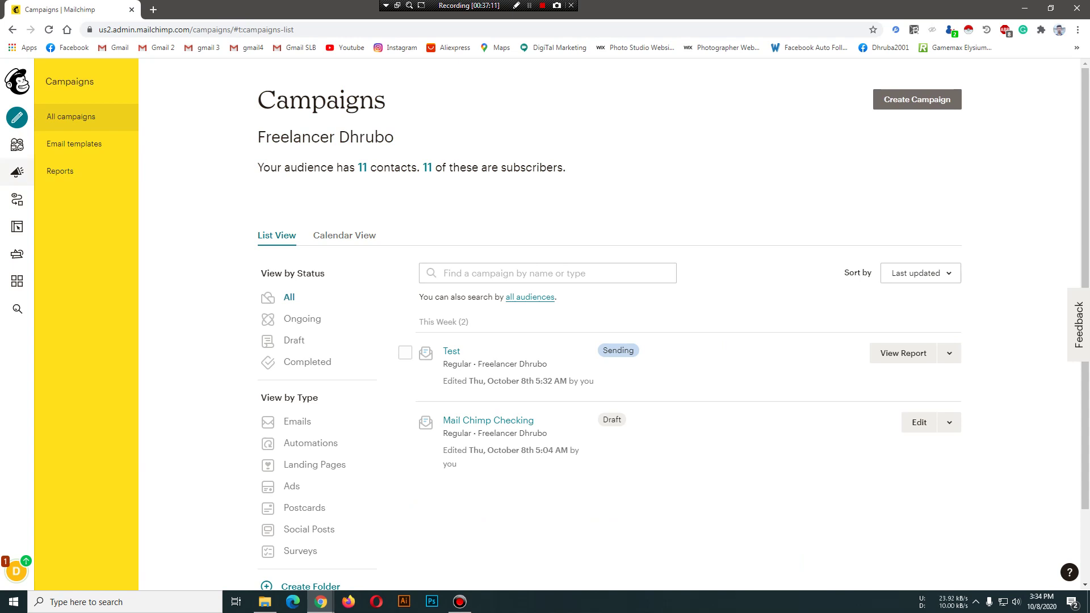
click(903, 353)
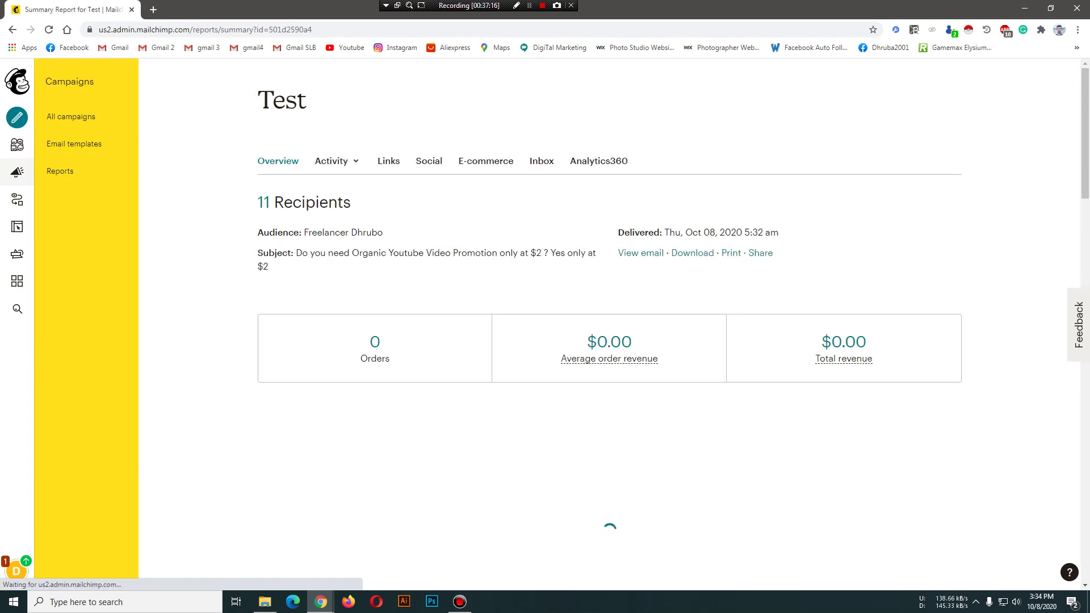
scroll(609, 340, down, 3)
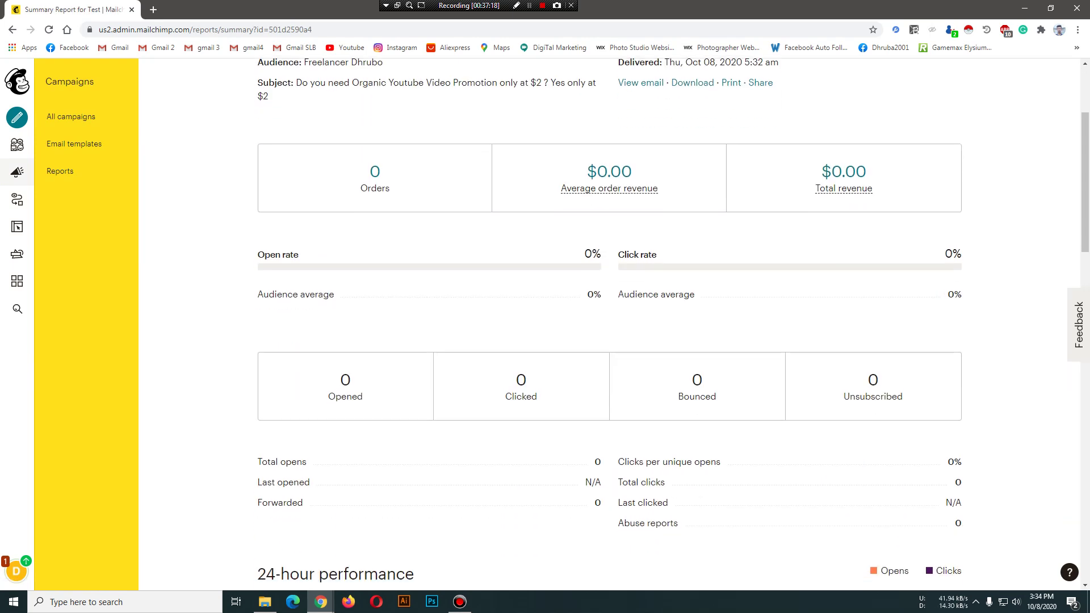
scroll(609, 341, down, 2)
scroll(609, 340, down, 2)
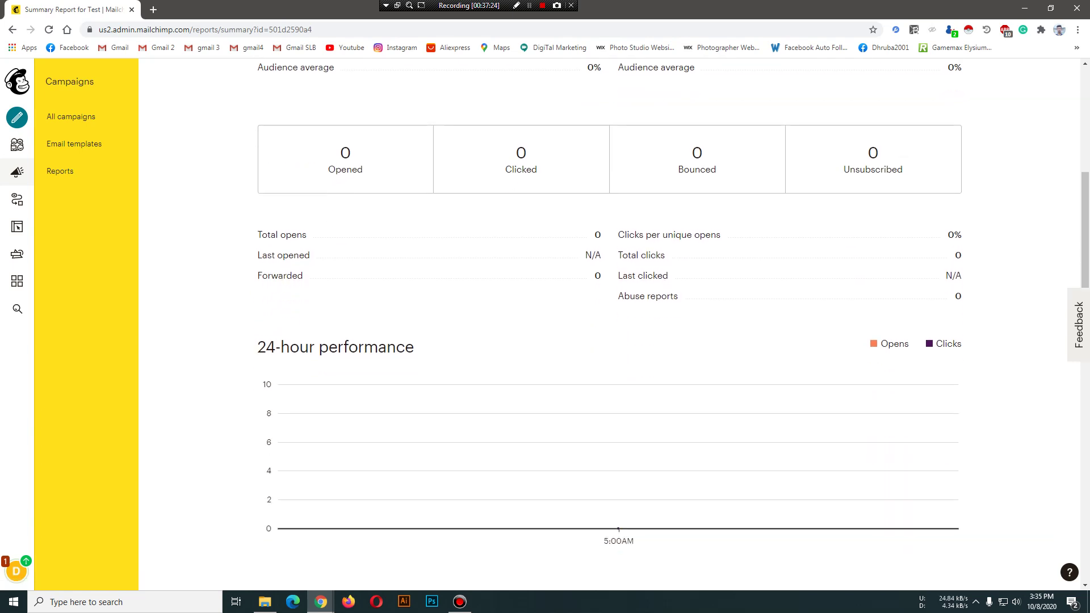
drag(336, 169, 362, 170)
drag(506, 168, 537, 169)
drag(679, 169, 715, 169)
drag(850, 169, 897, 169)
scroll(610, 323, down, 15)
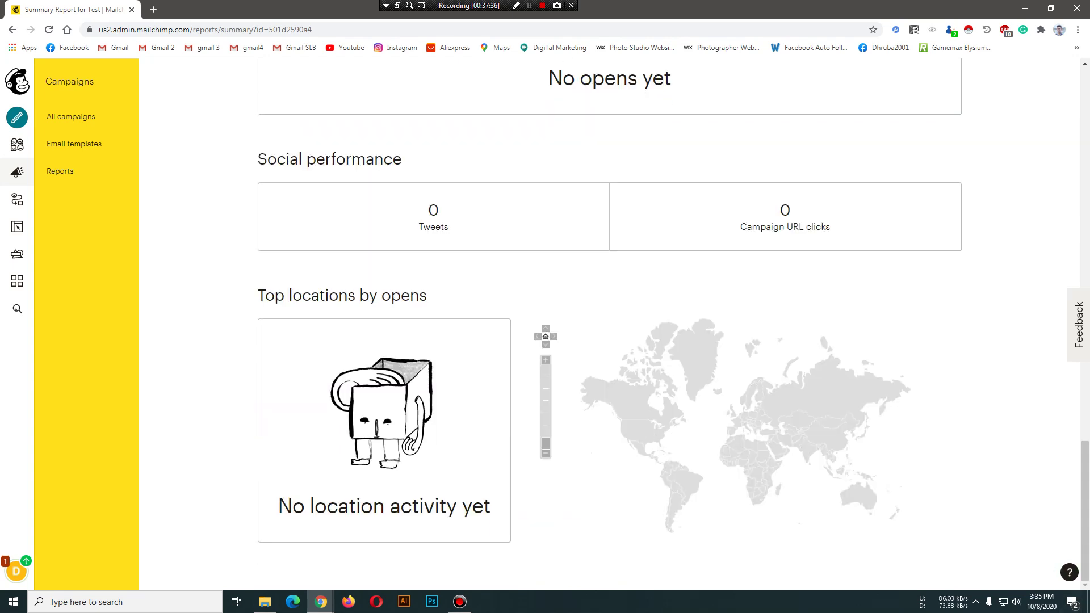
scroll(610, 323, up, 20)
click(335, 160)
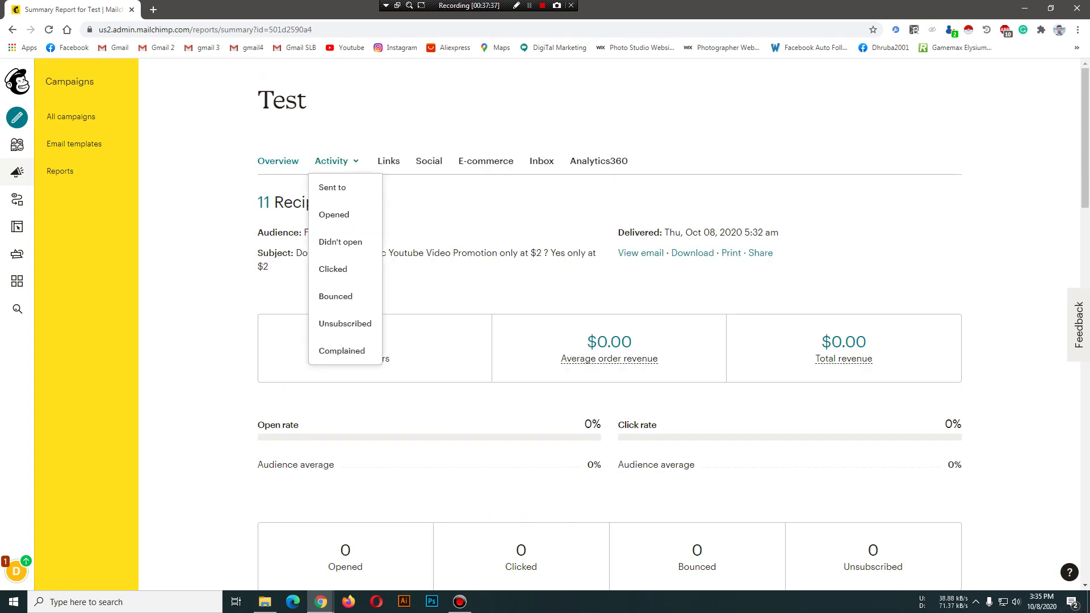
click(388, 161)
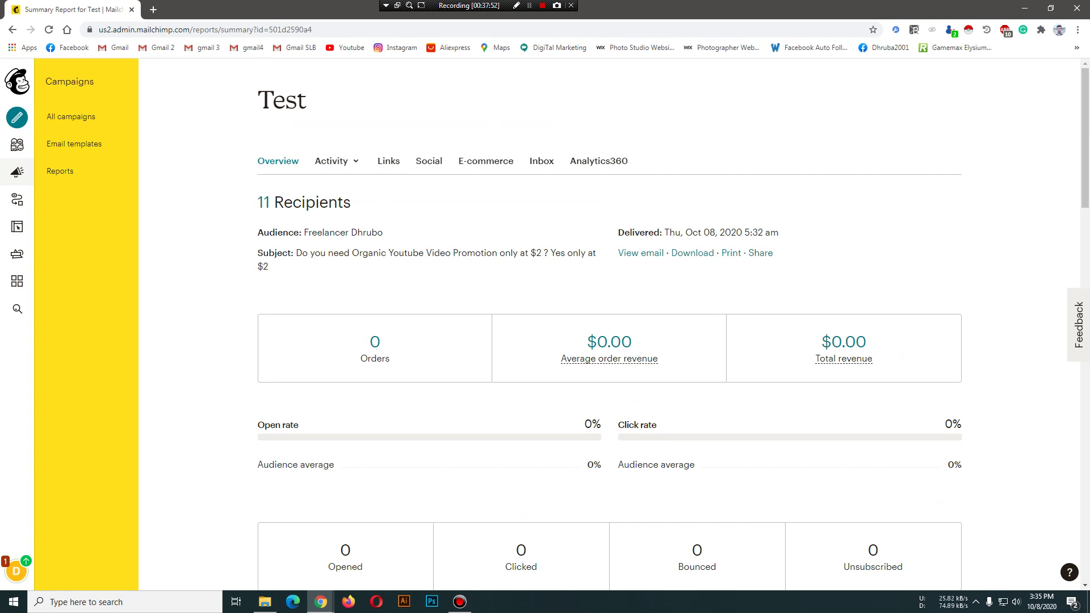
drag(779, 232, 258, 252)
click(545, 232)
drag(618, 232, 765, 232)
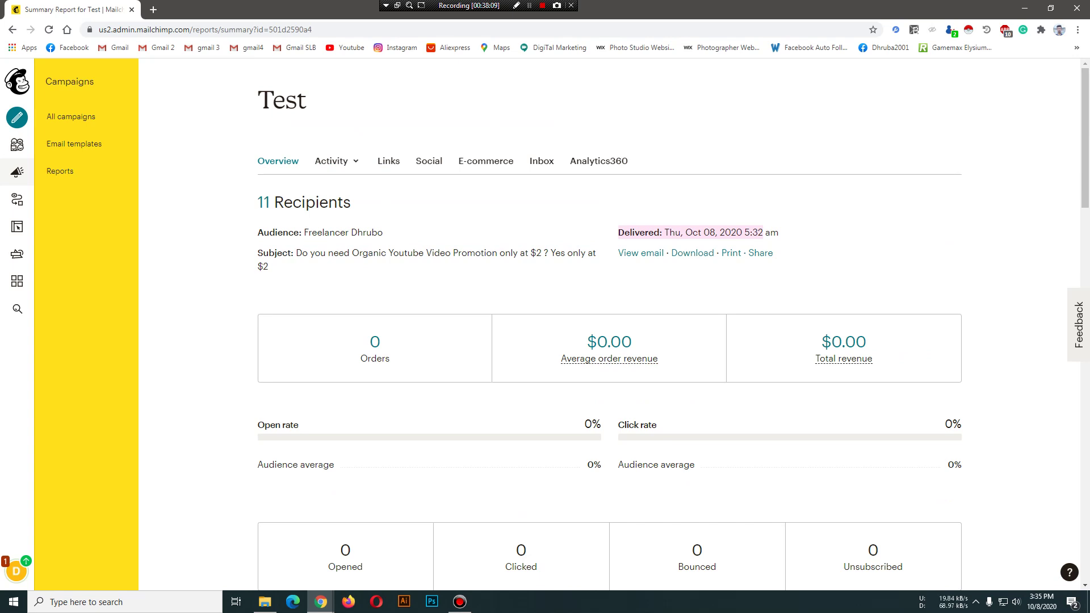
scroll(609, 341, down, 5)
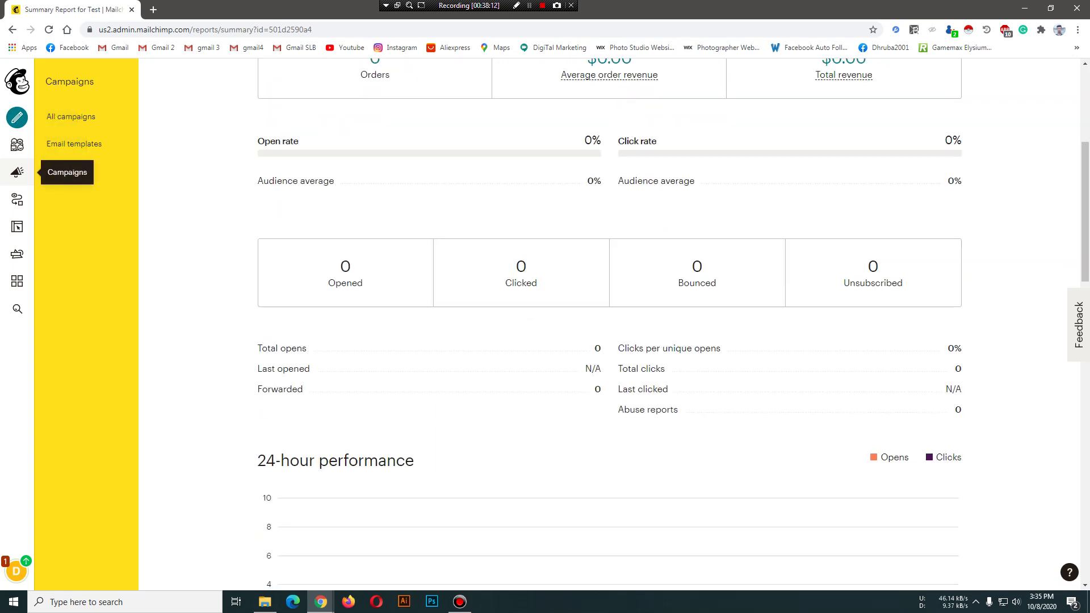
click(17, 172)
click(71, 117)
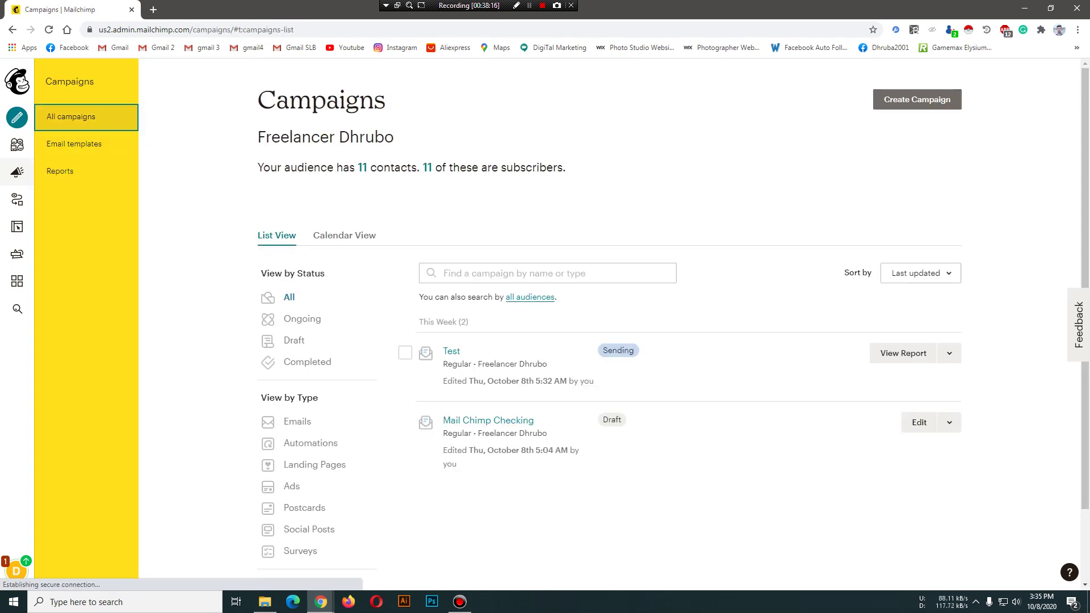
Open the Test campaign's report and scroll through its 11 recipients and 0% opens and clicks
click(903, 353)
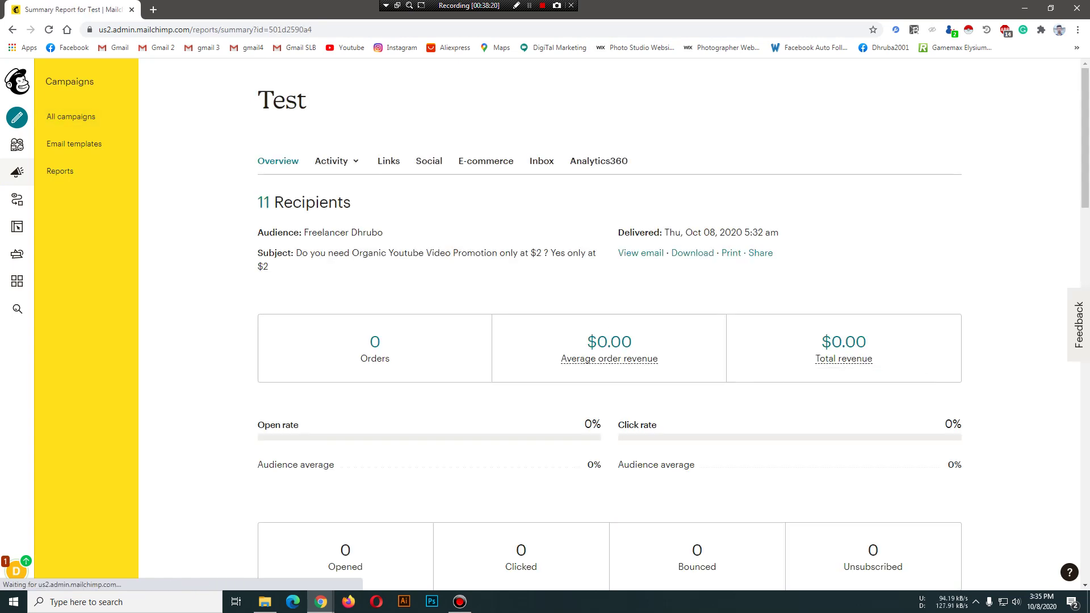
scroll(794, 364, down, 3)
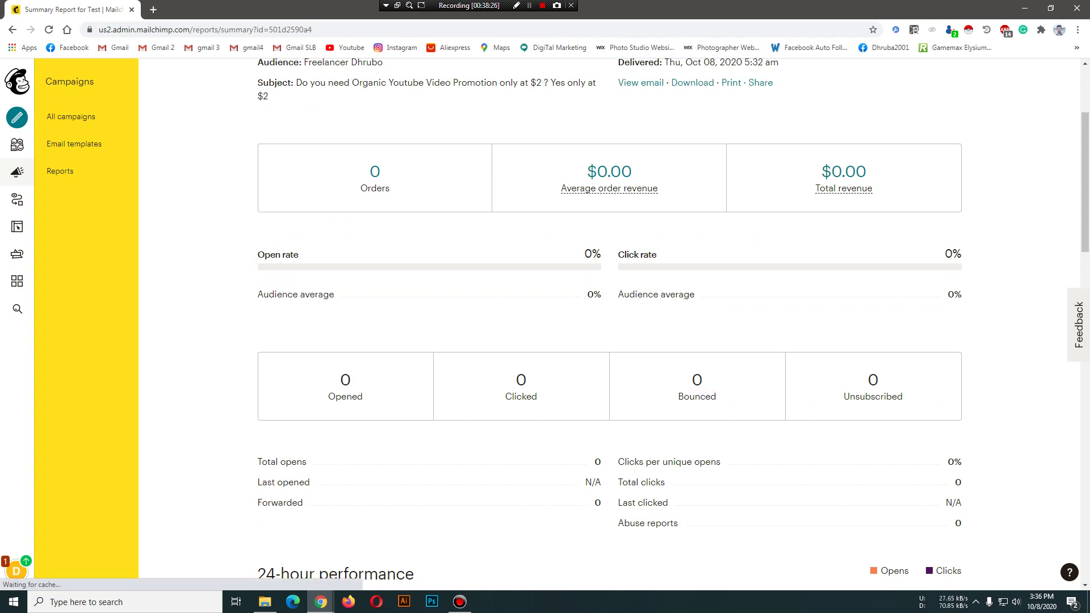
scroll(609, 324, down, 2)
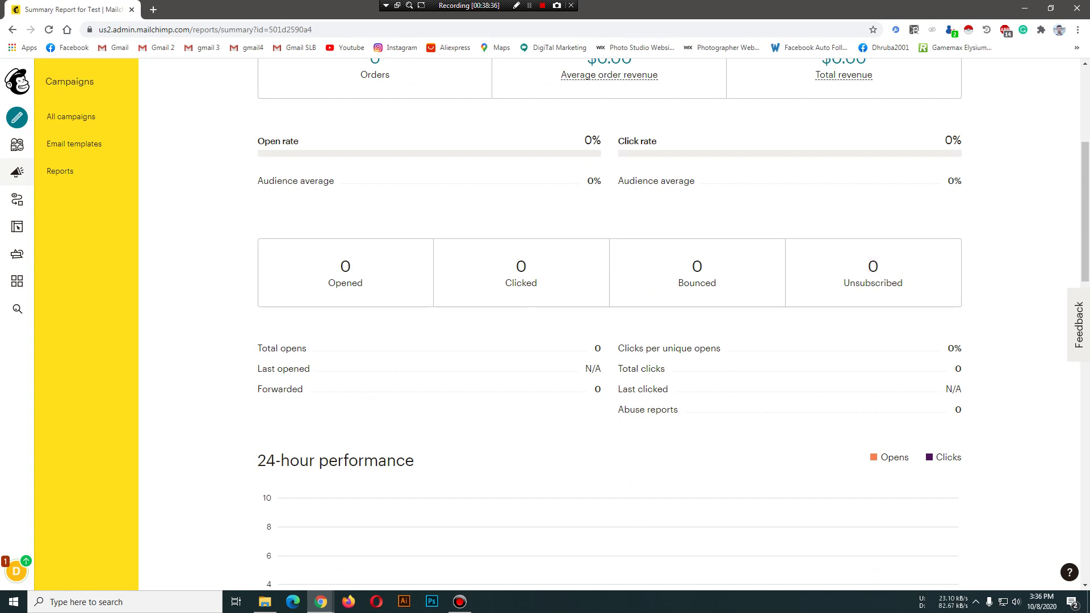
scroll(610, 321, down, 1)
scroll(610, 322, down, 9)
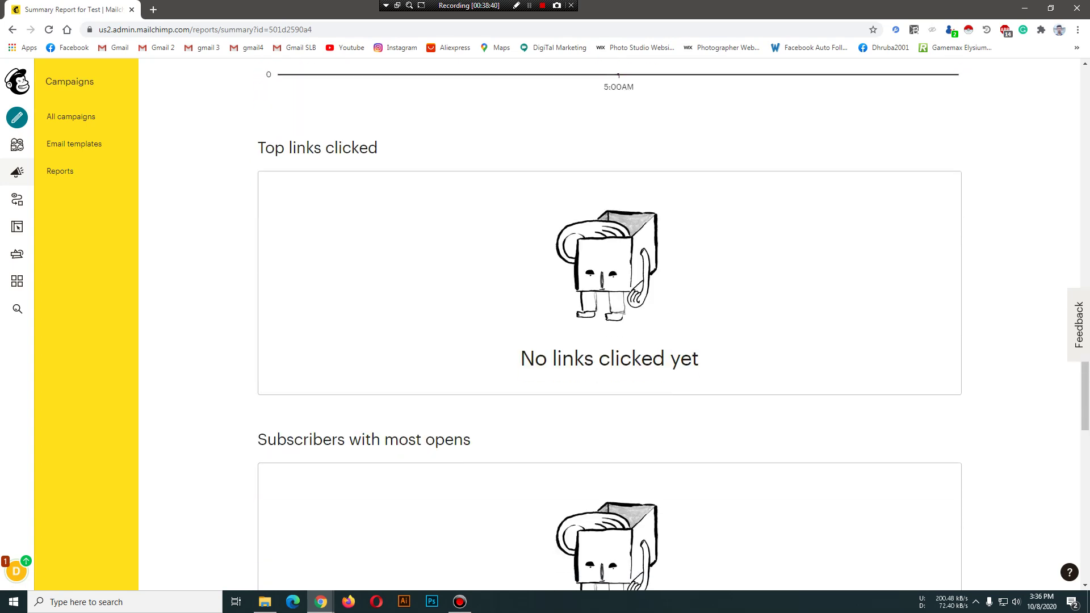
scroll(610, 322, up, 10)
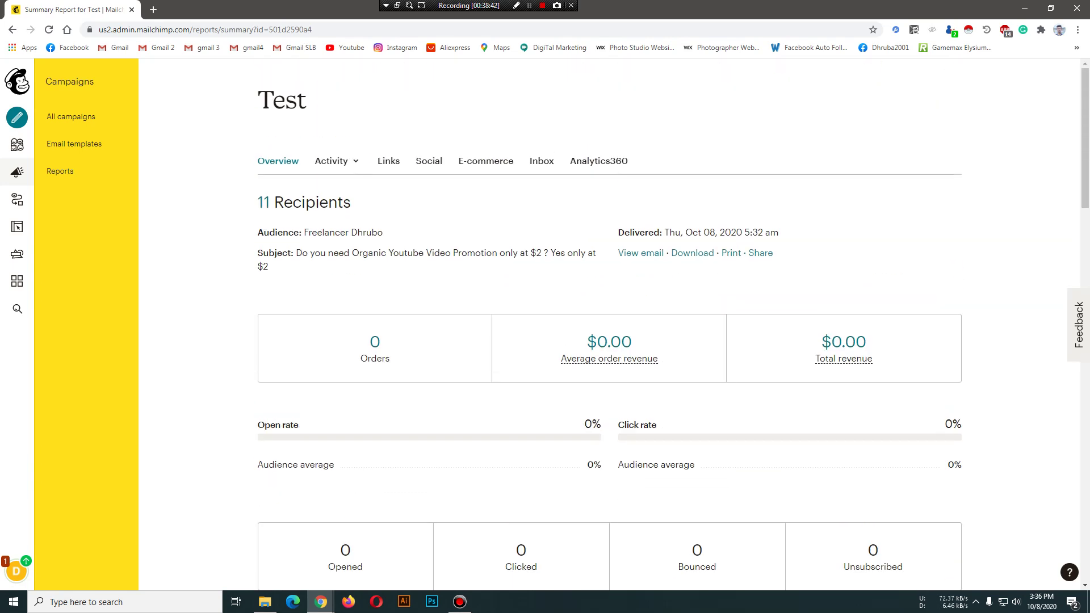
mouse_move(609, 359)
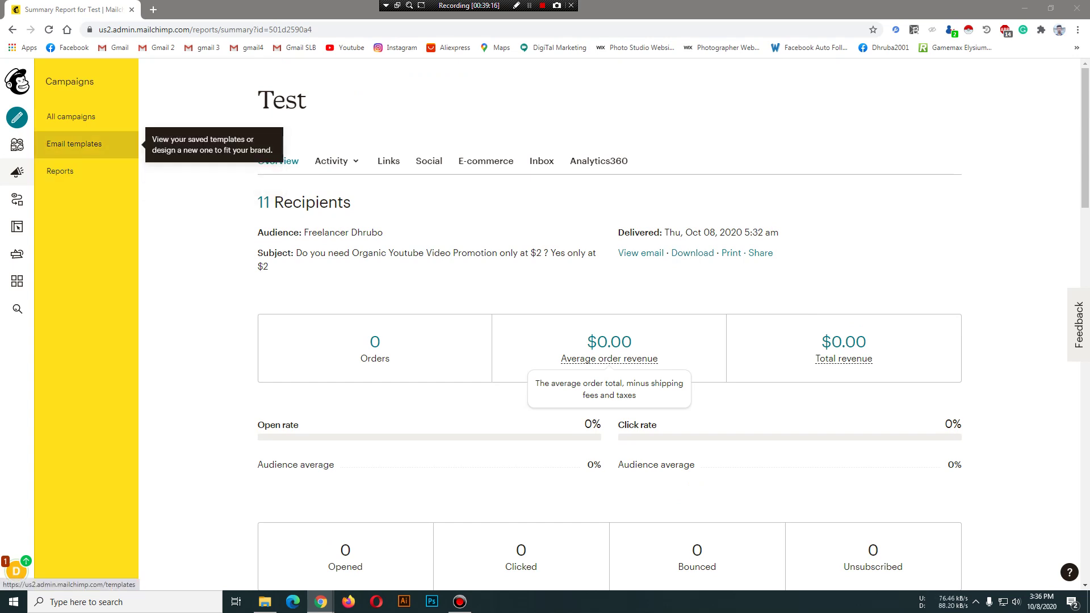
Check Email templates for saved templates (none exist), then go to the Integrations page
click(85, 144)
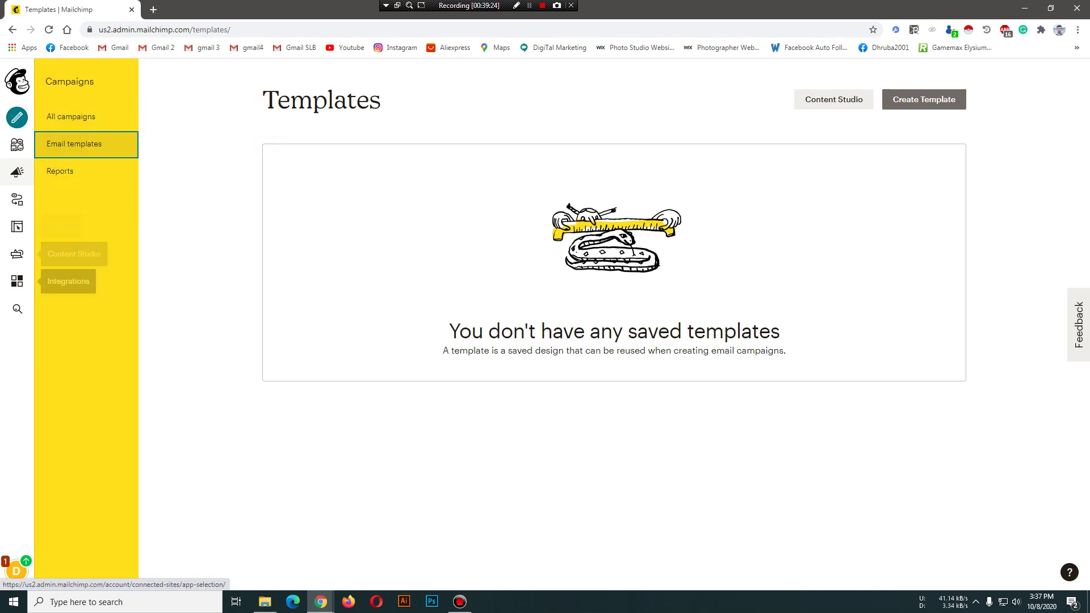
click(17, 281)
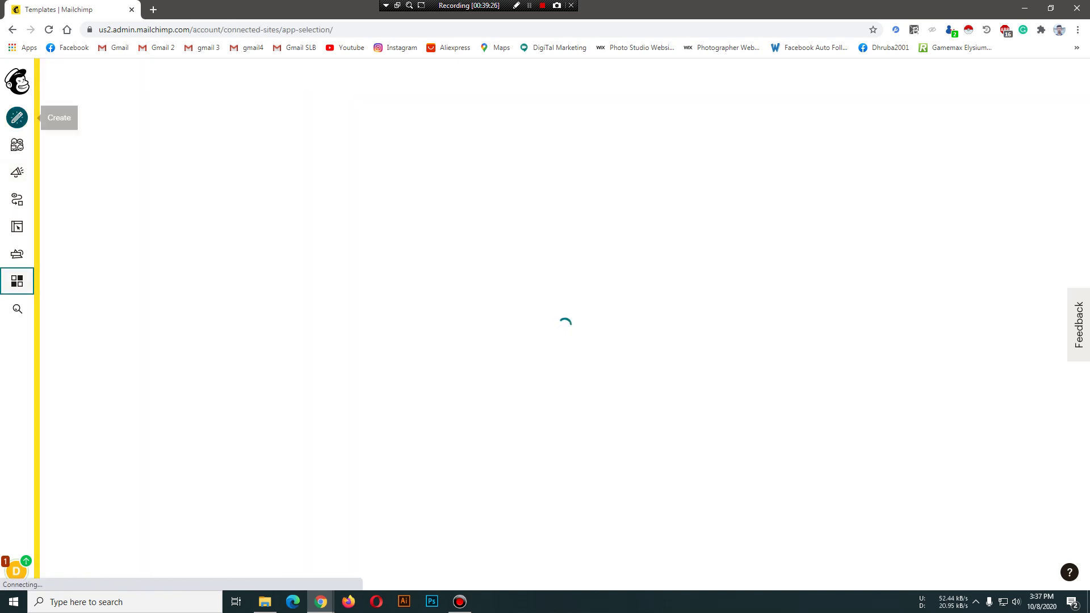